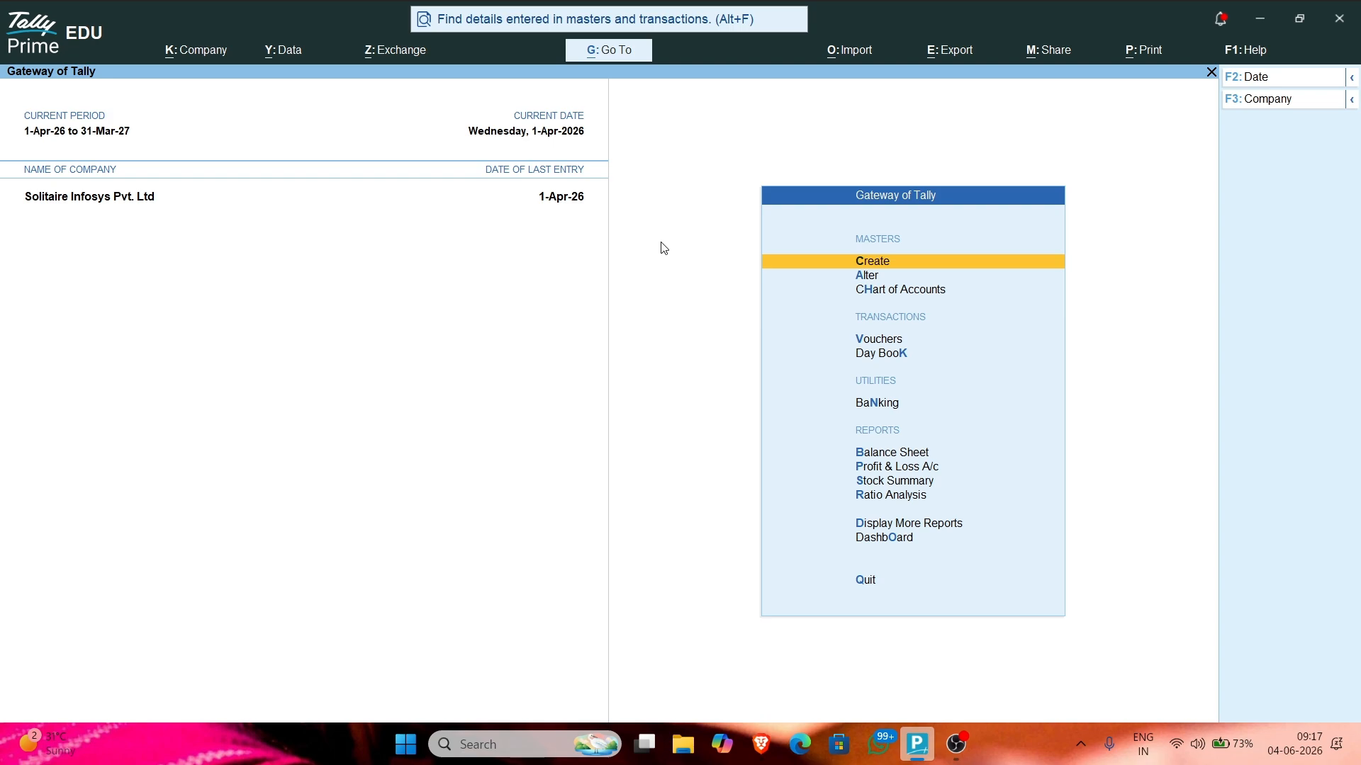
Step: Launch Word from the Start menu to get a blank Document1
left_click(405, 744)
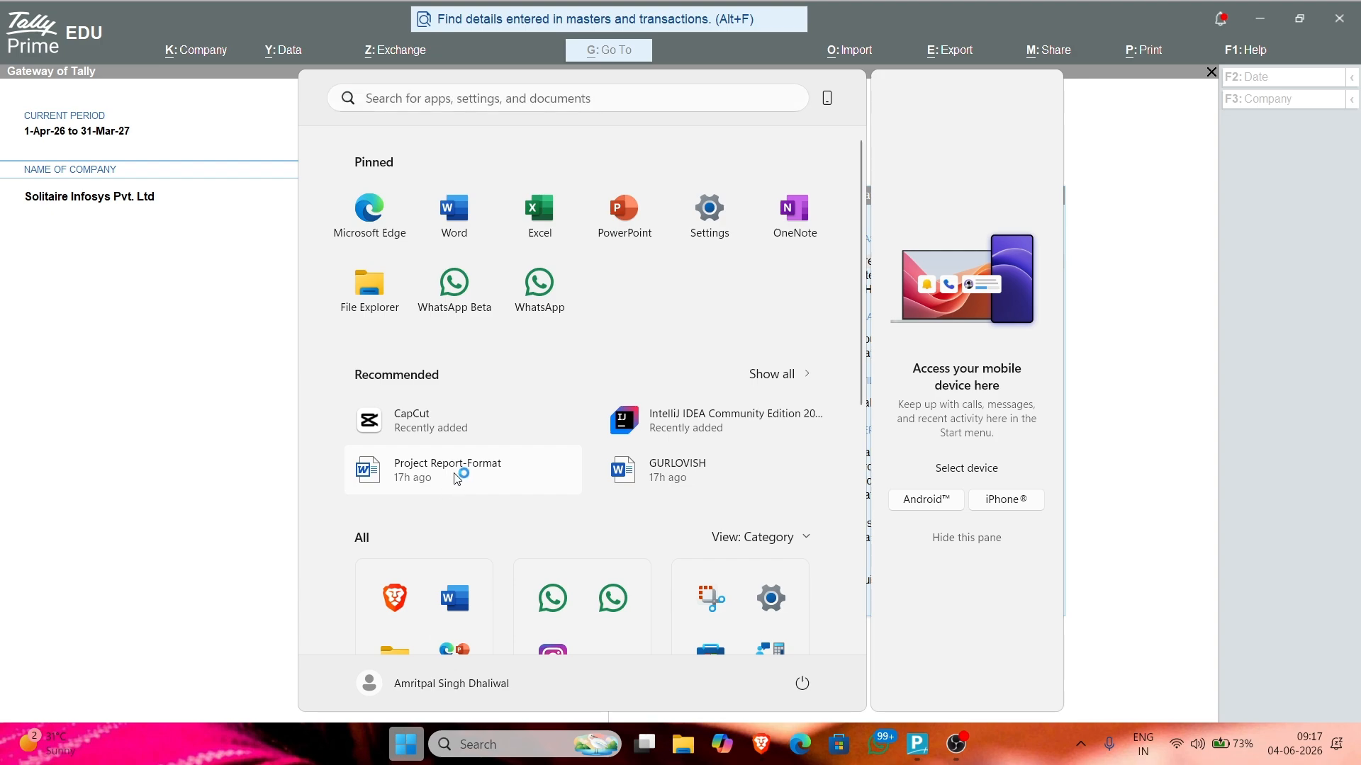
left_click(445, 488)
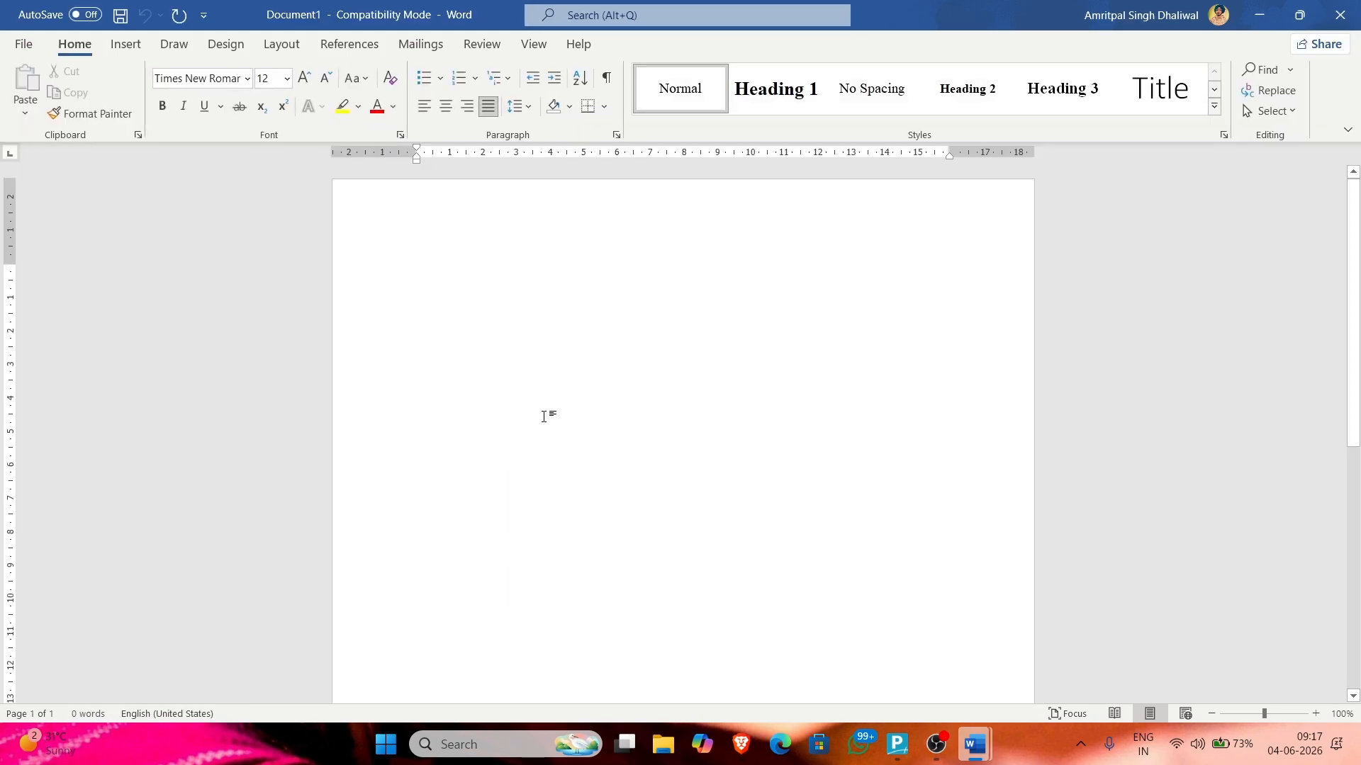
Step: Type the first line 'Sales Voucher When a product is being sold?', fixing typos along the way
type("Sakes")
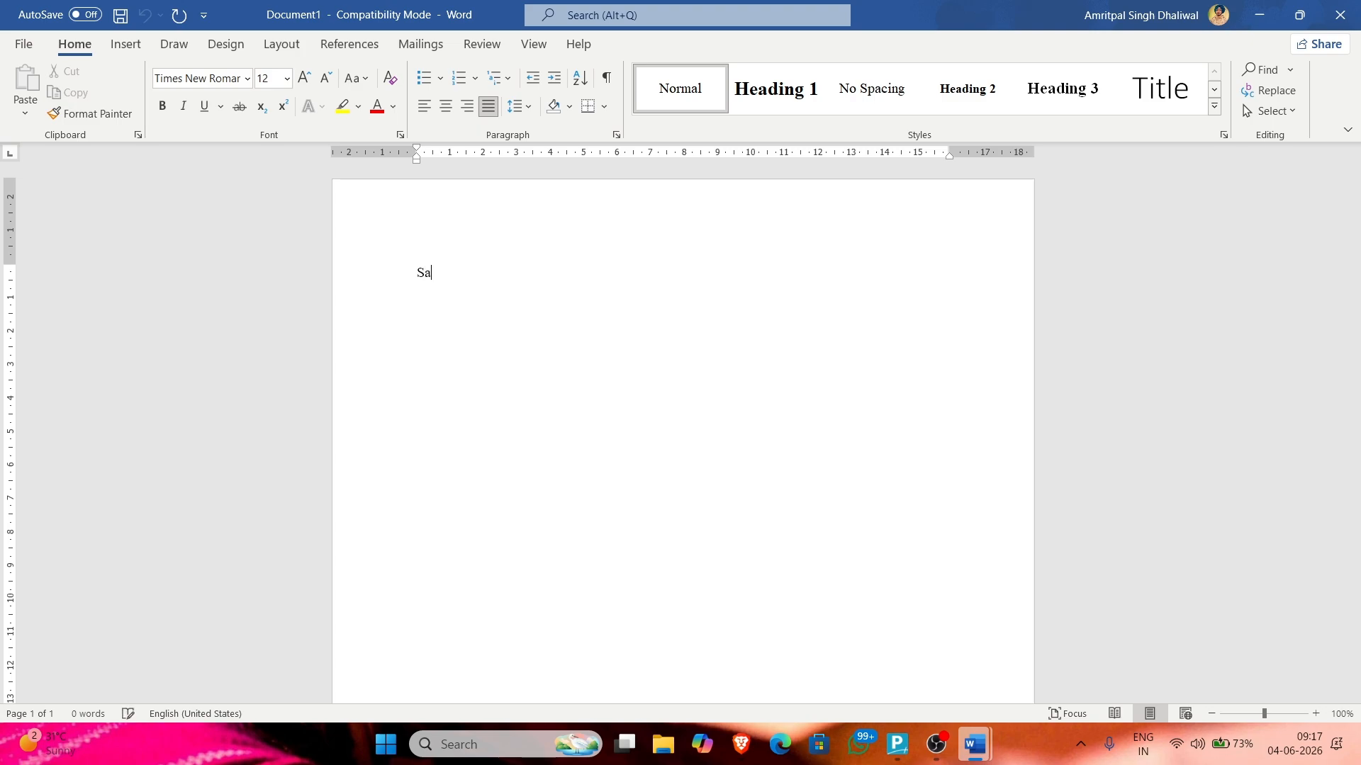
key("BackSpace")
key("BackSpace")
key("BackSpace")
key("BackSpace")
key("BackSpace")
key("BackSpace")
scroll(475, 406, "up", 8, "ctrl")
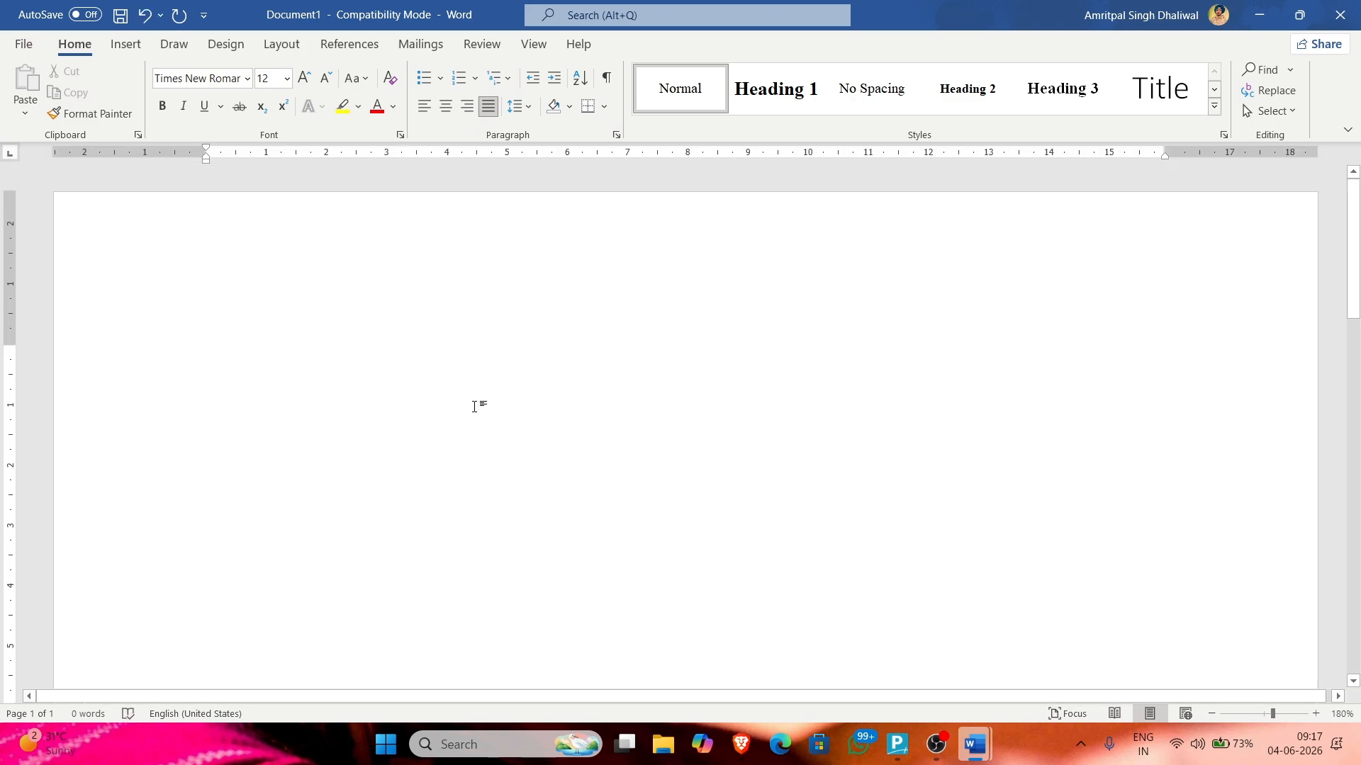
type("Sales V")
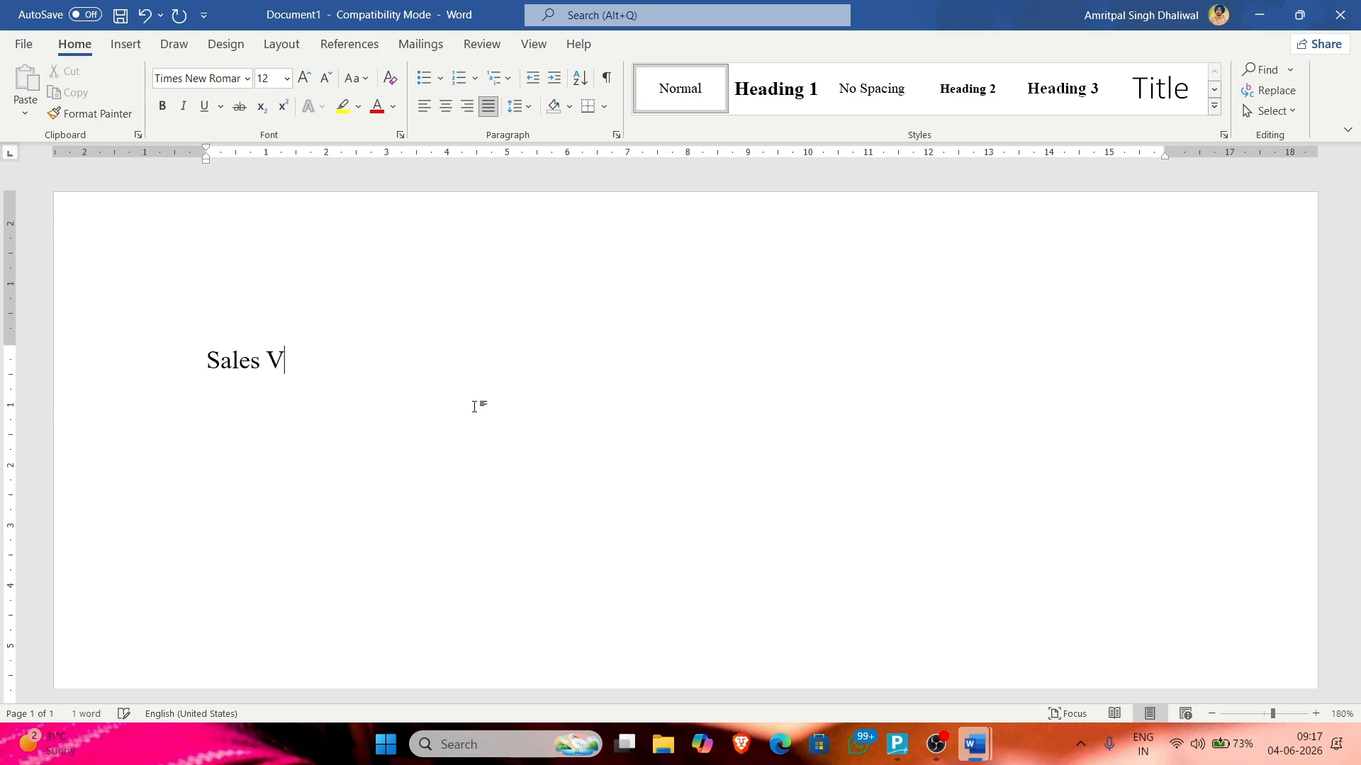
type("oucher Weh")
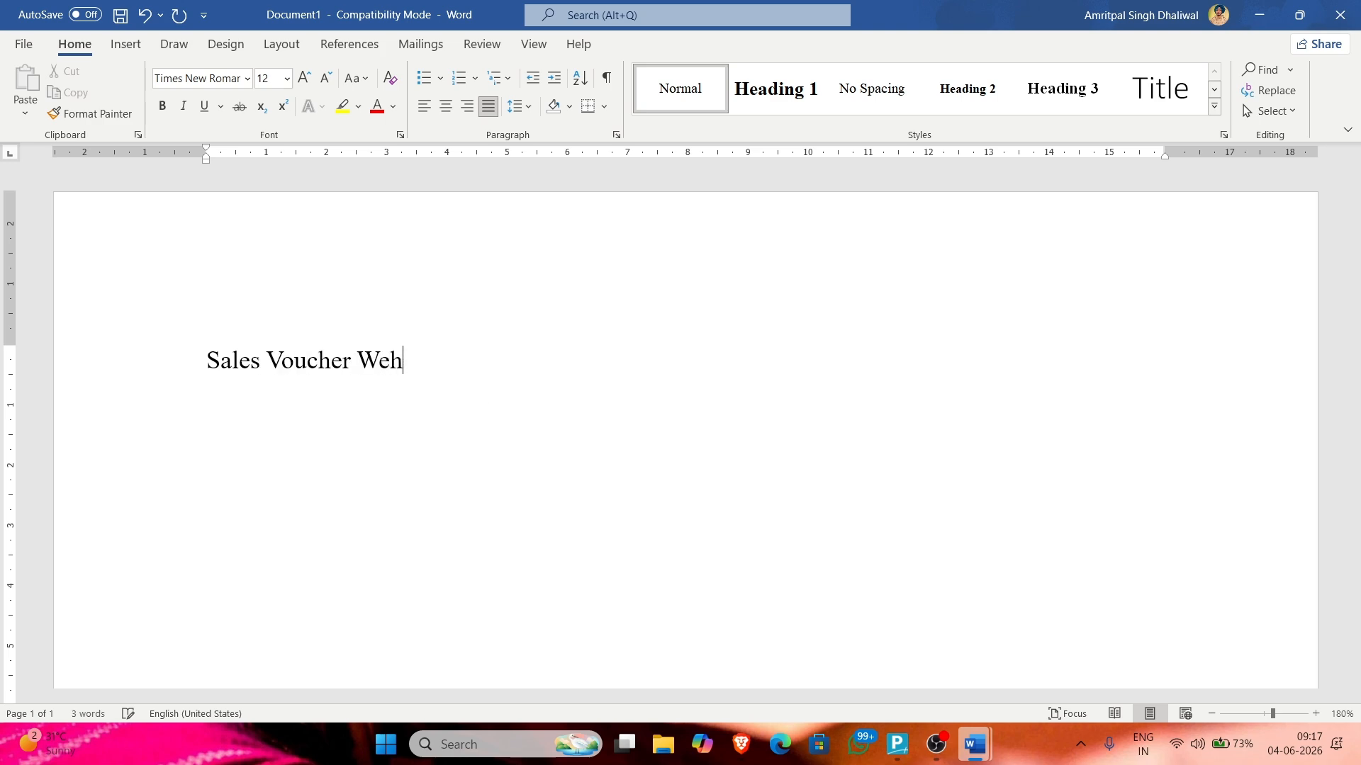
key("BackSpace")
key("BackSpace")
type("hen a prod")
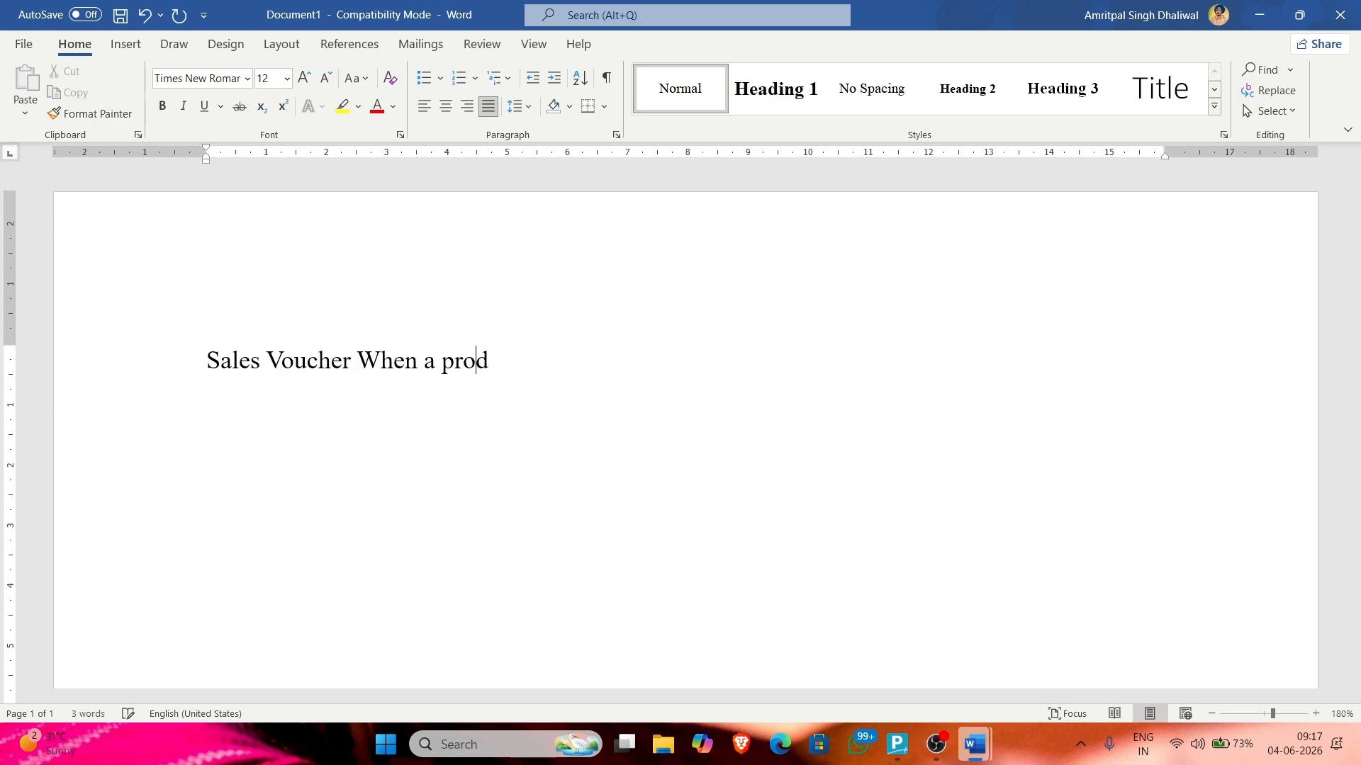
type("uct is being sole")
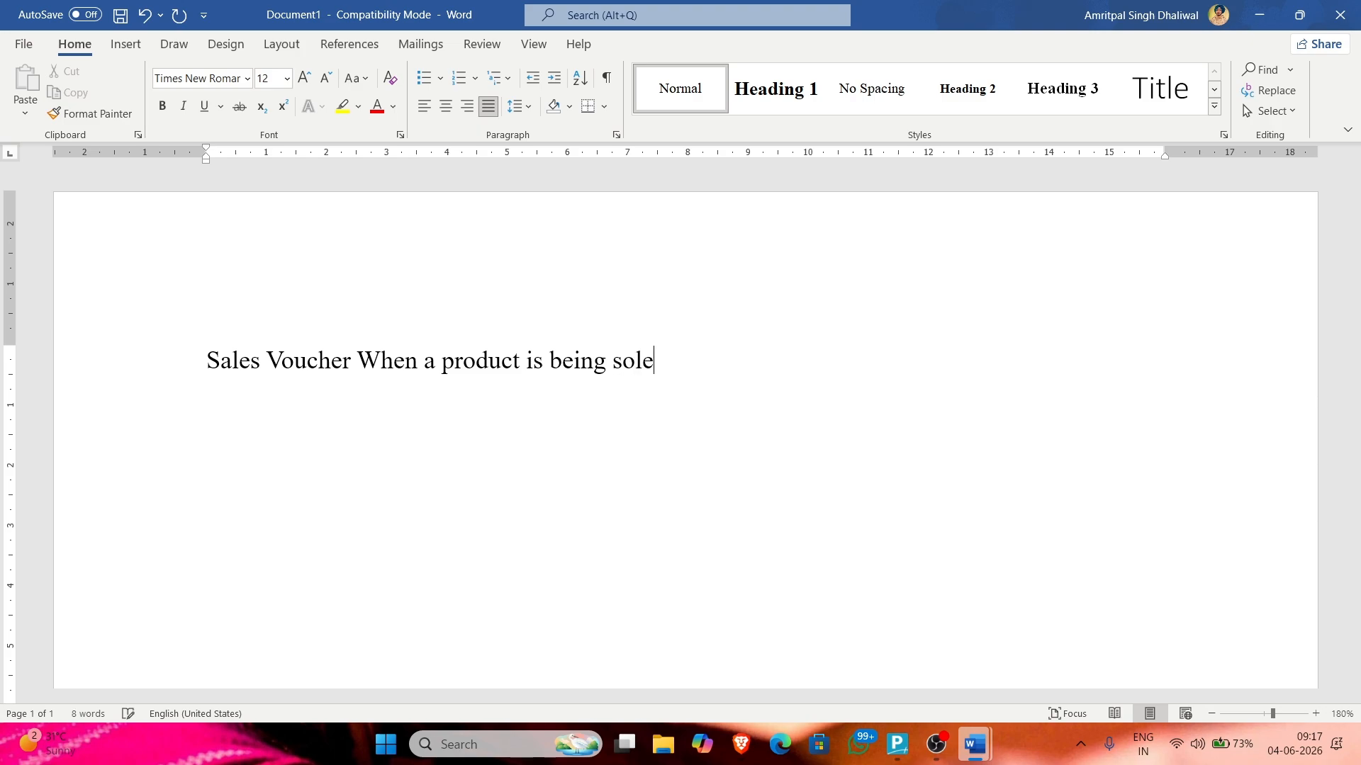
key("BackSpace")
type("led")
key("Return")
key("BackSpace")
type("?")
key("Return")
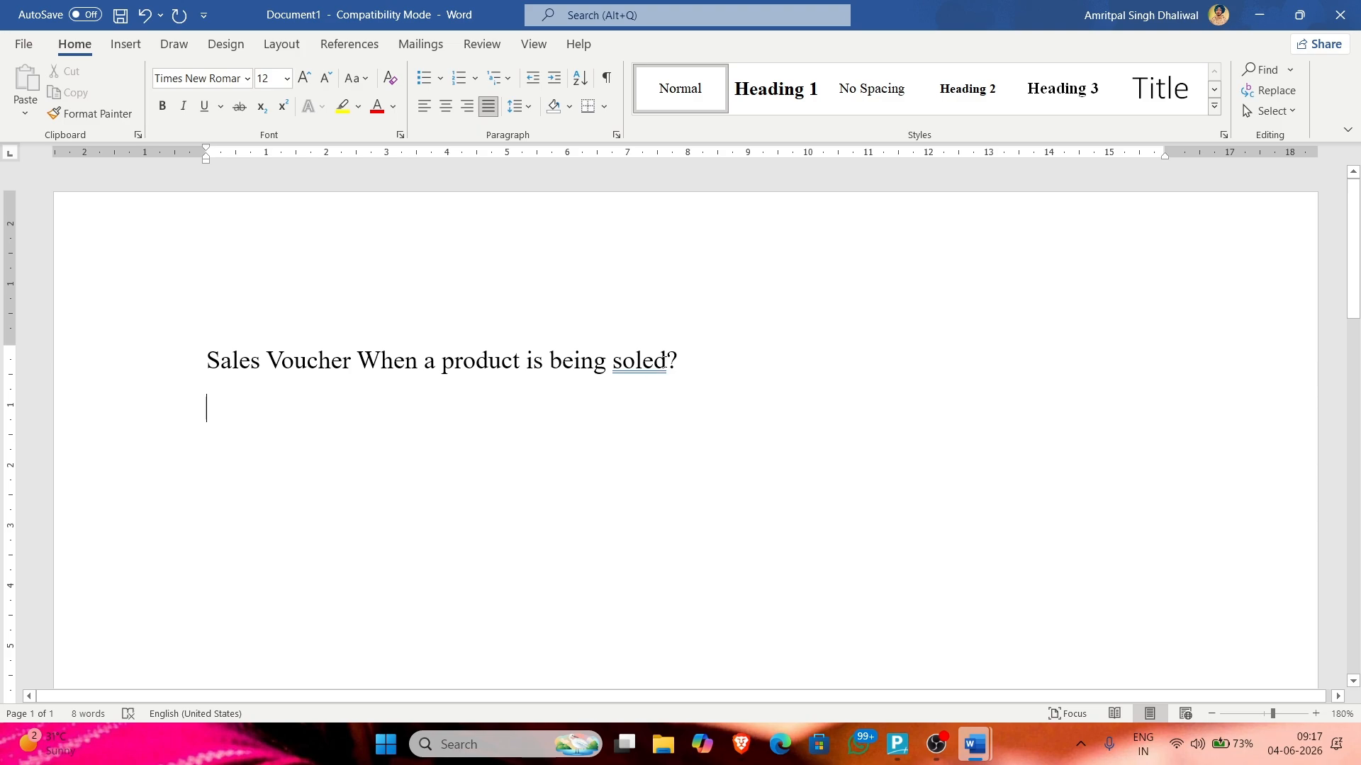
Step: Correct 'soled' to 'sold' and start the second line with 'Receipt'
left_click(653, 361)
key("BackSpace")
key("Right")
key("Right")
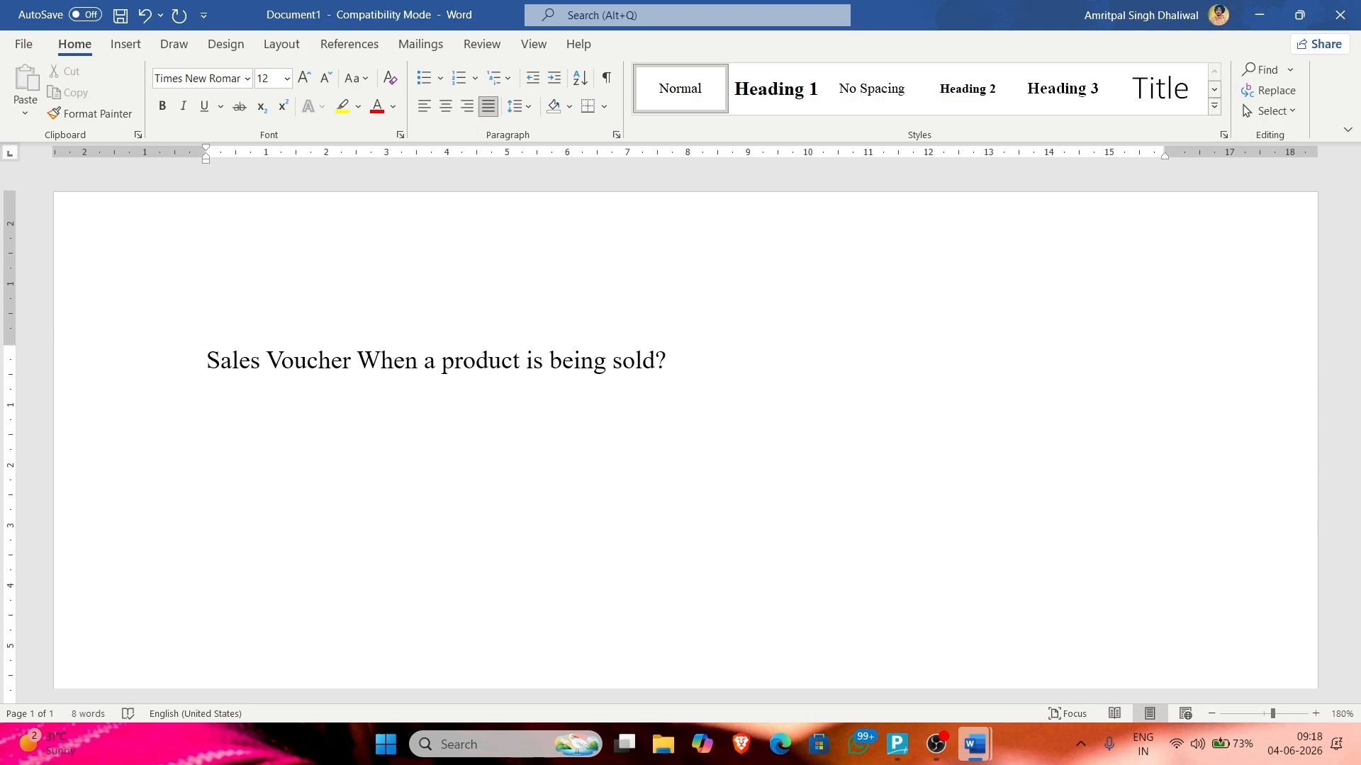
type("reciept co")
key("BackSpace")
key("BackSpace")
Step: Finish the second line so it reads 'Receipt voucher?' and switch windows
type("voucher")
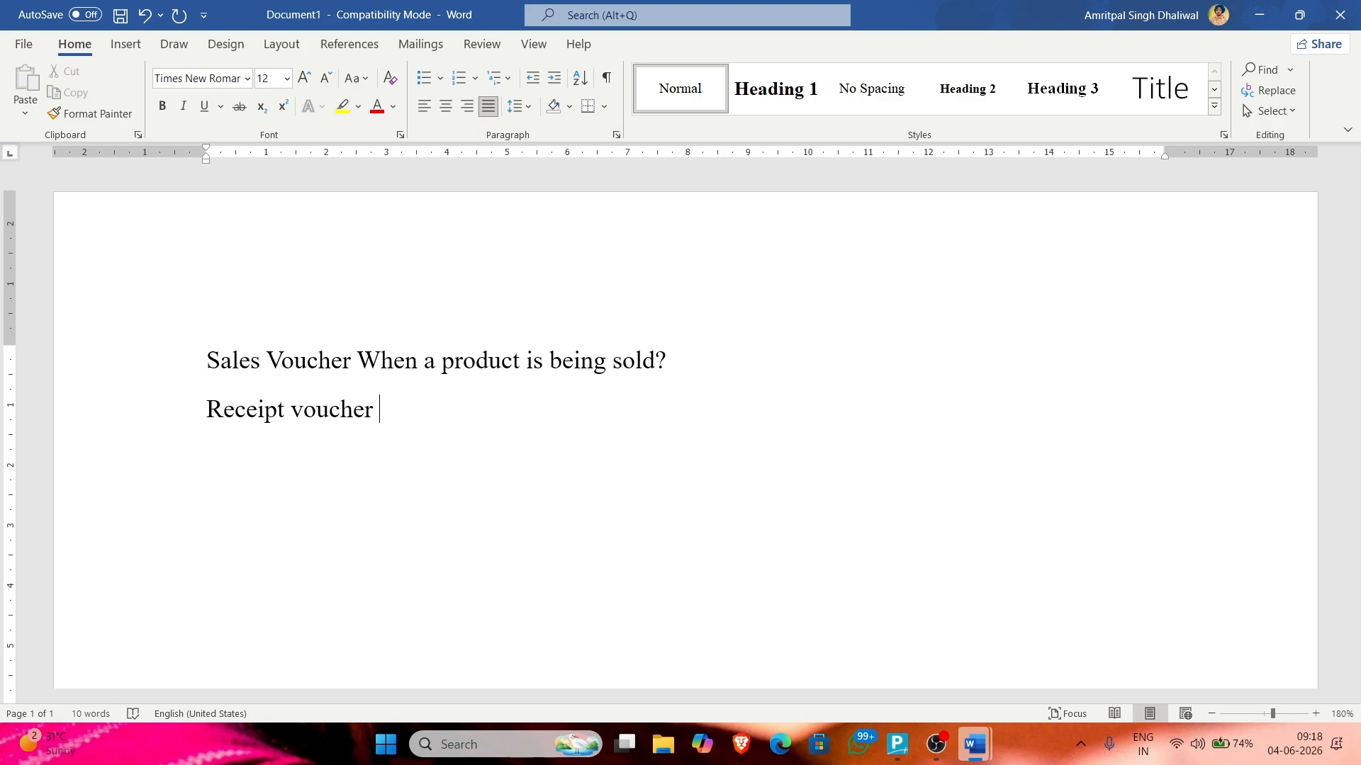
key("BackSpace")
type("?")
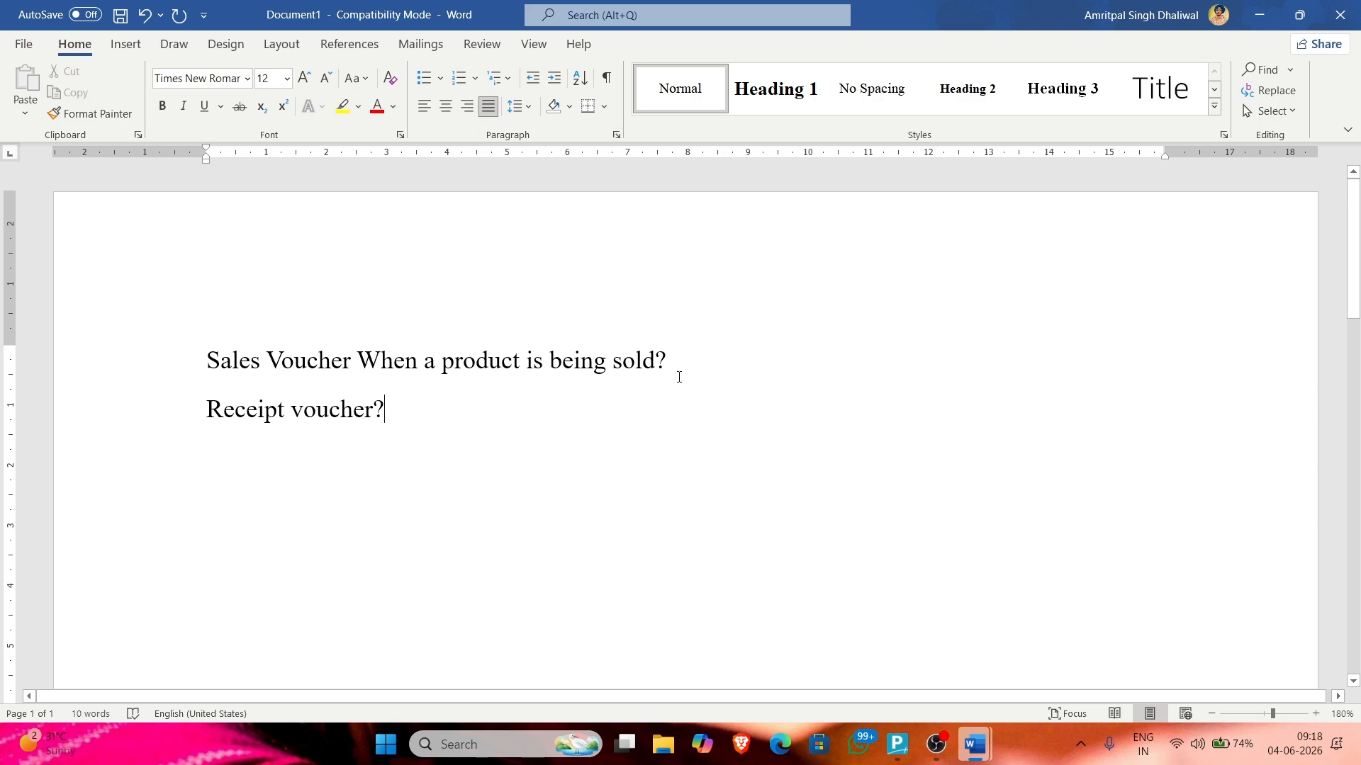
left_click(693, 359)
key("alt+Tab")
key("alt+Tab")
key("alt+Tab")
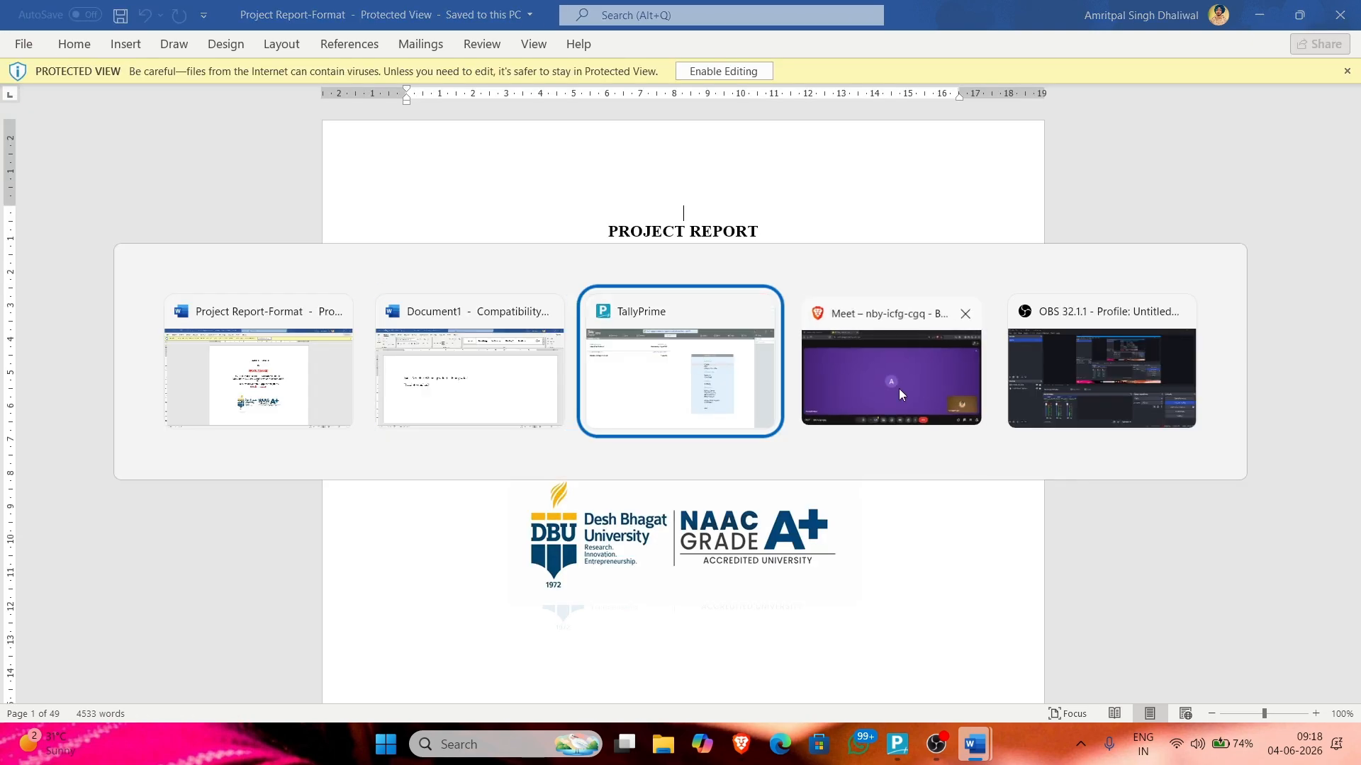
Step: Open chatgpt.com in a new Brave tab and open the Tally Prime Purchase Practice chat
left_click(899, 388)
left_click(457, 26)
type("ch")
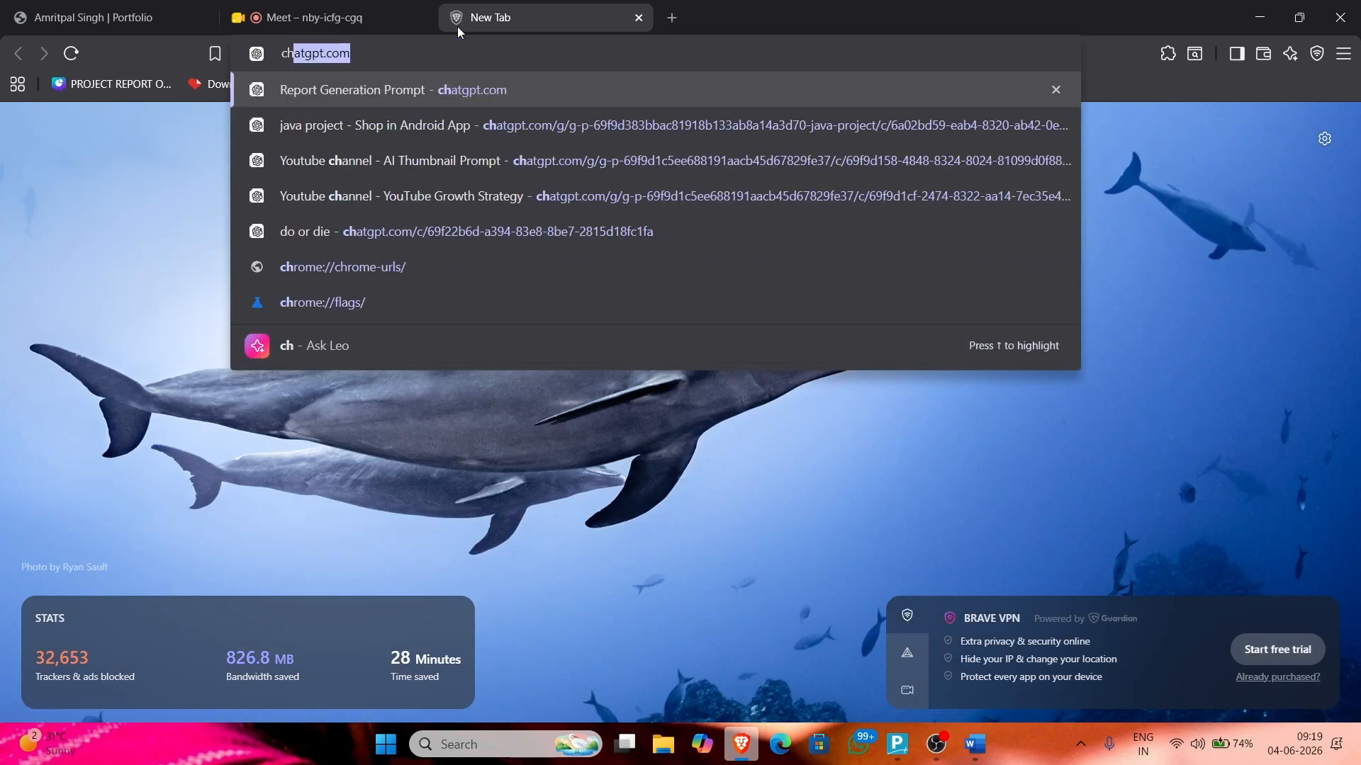
key("Return")
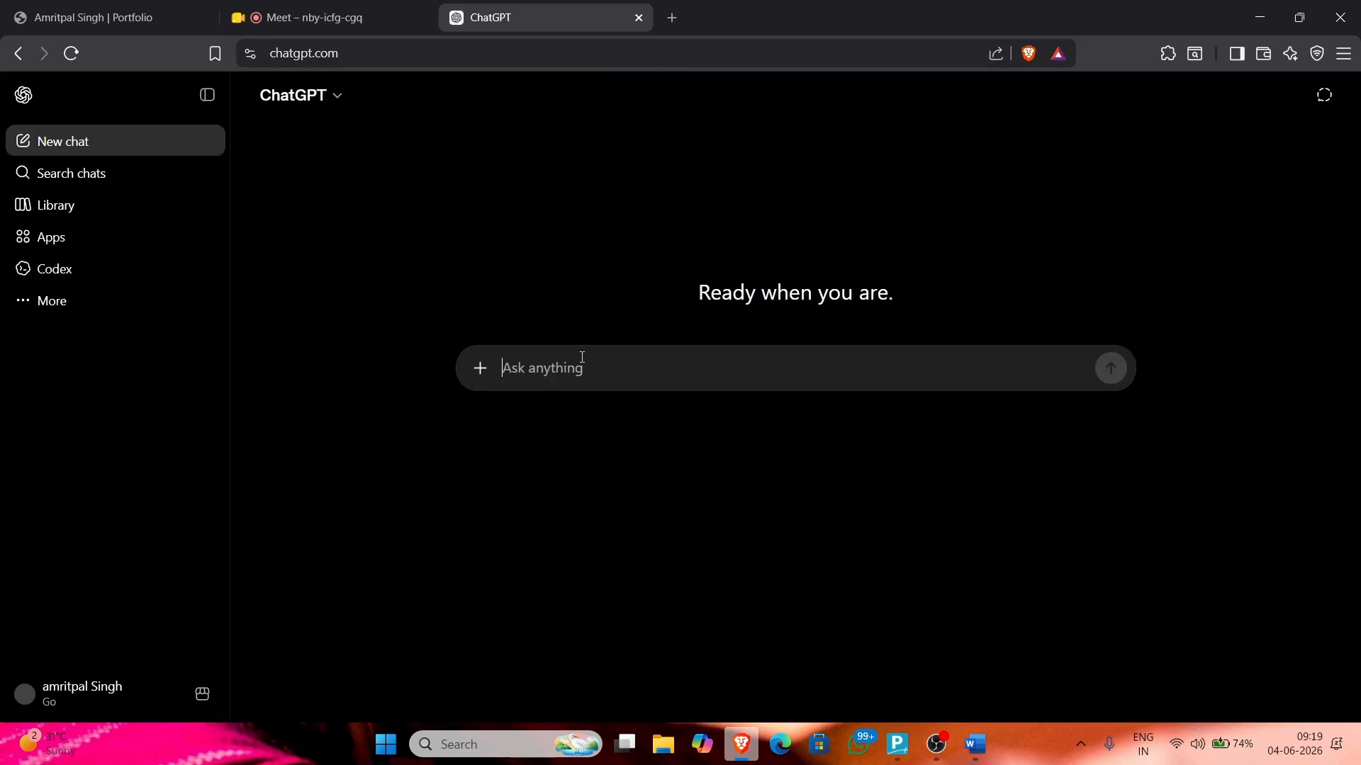
scroll(71, 340, "down", 5)
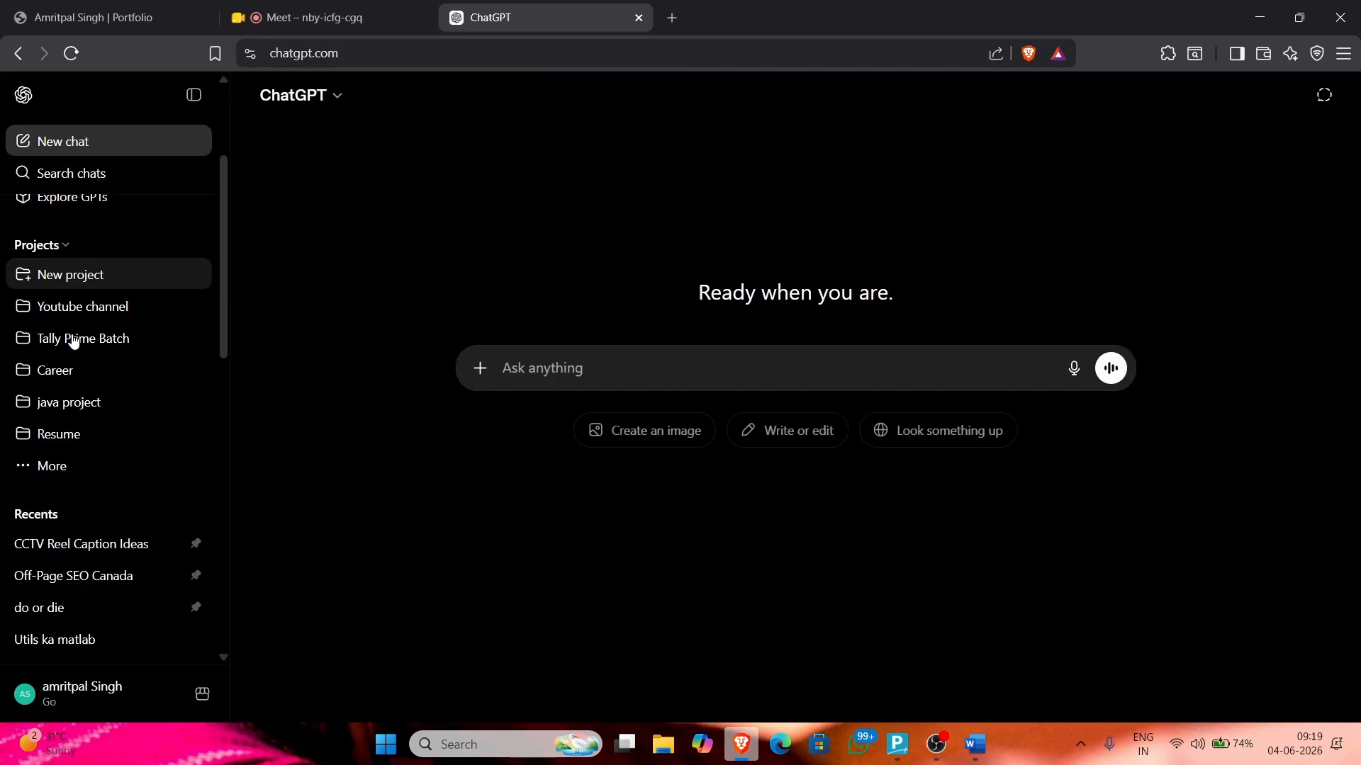
scroll(81, 380, "up", 4)
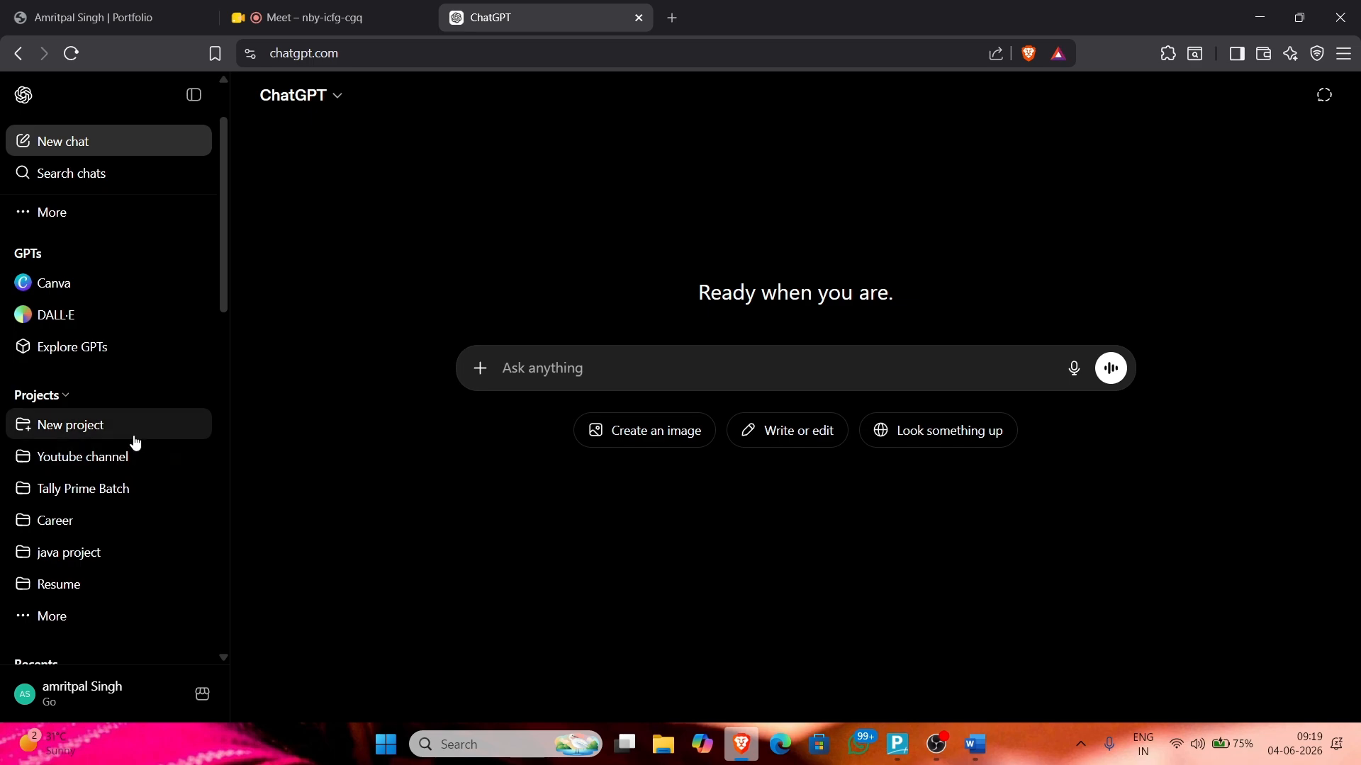
left_click(146, 499)
left_click(116, 524)
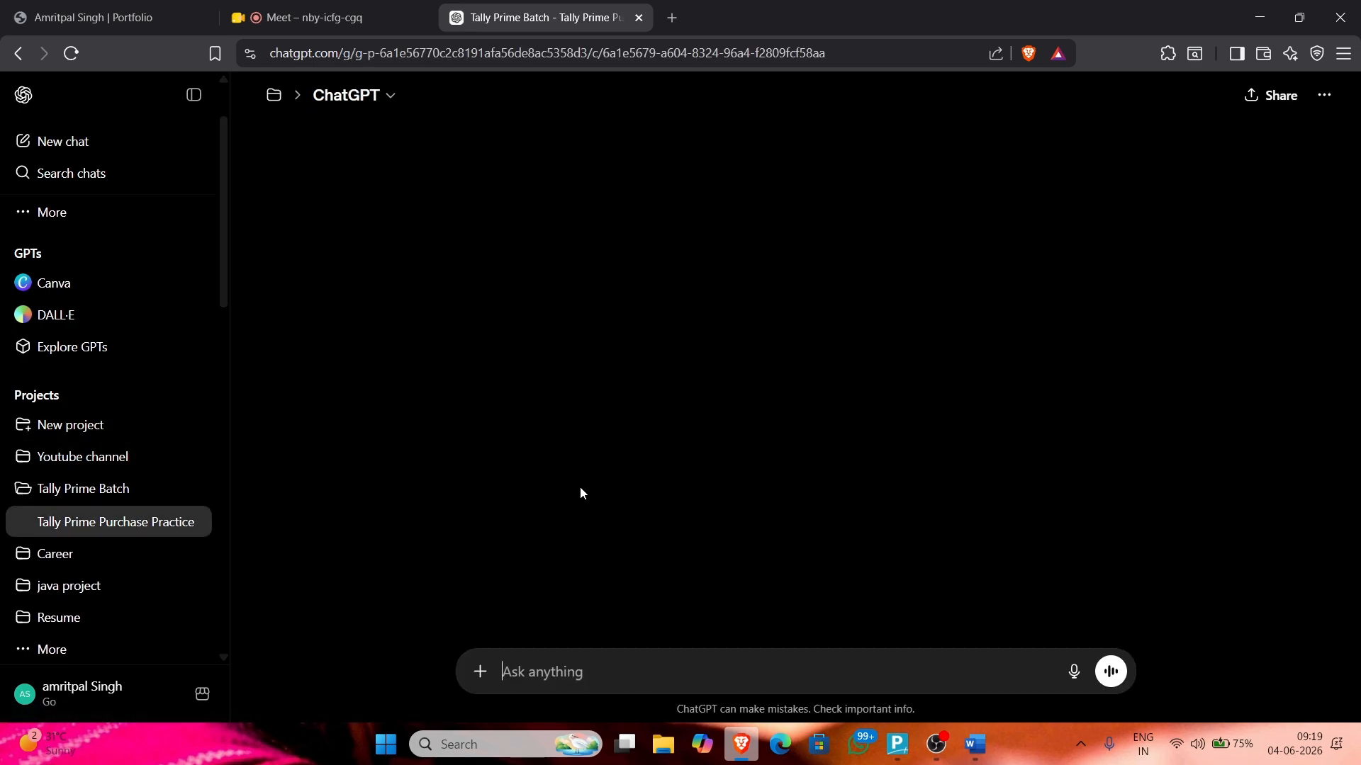
Step: Ask ChatGPT for sales voucher practice bills to learn Sales Vouchers
type("now i want to learn")
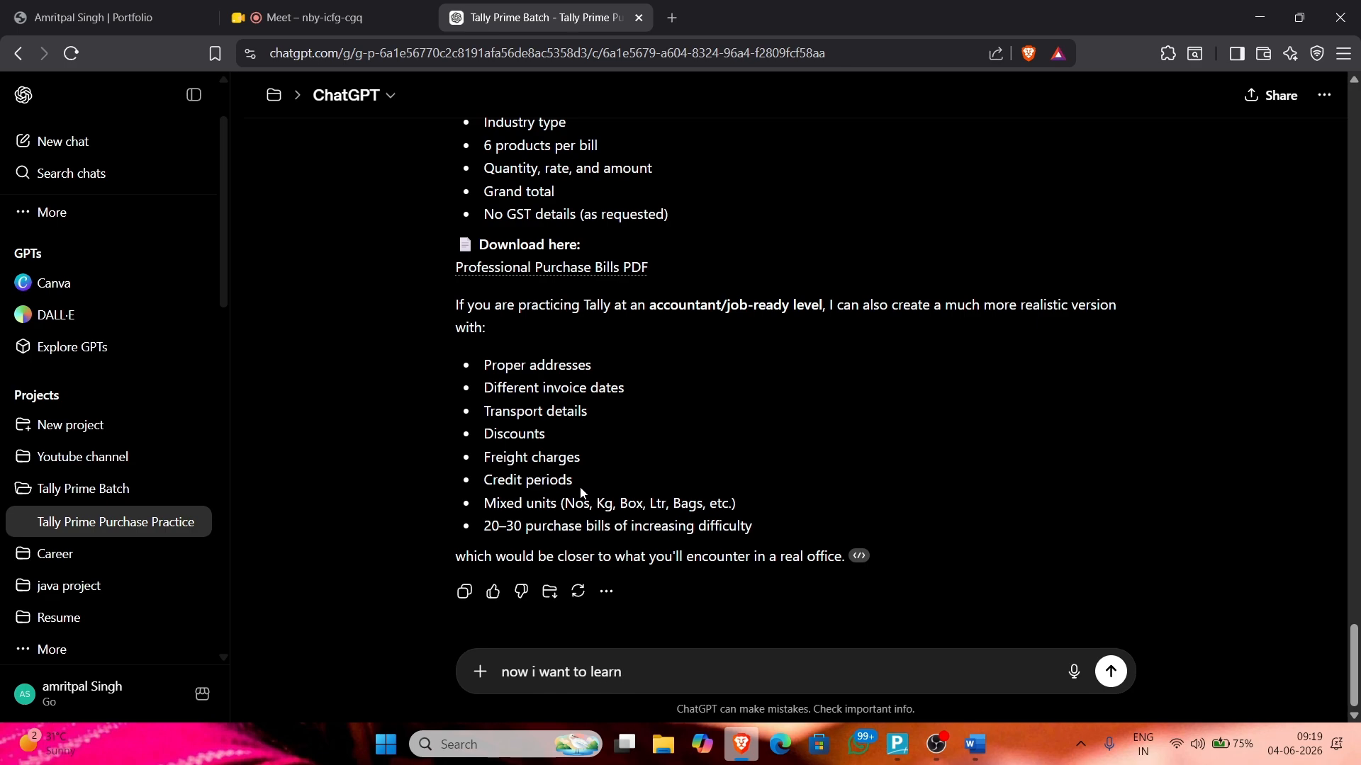
type(" Sales Voucher so give me bil")
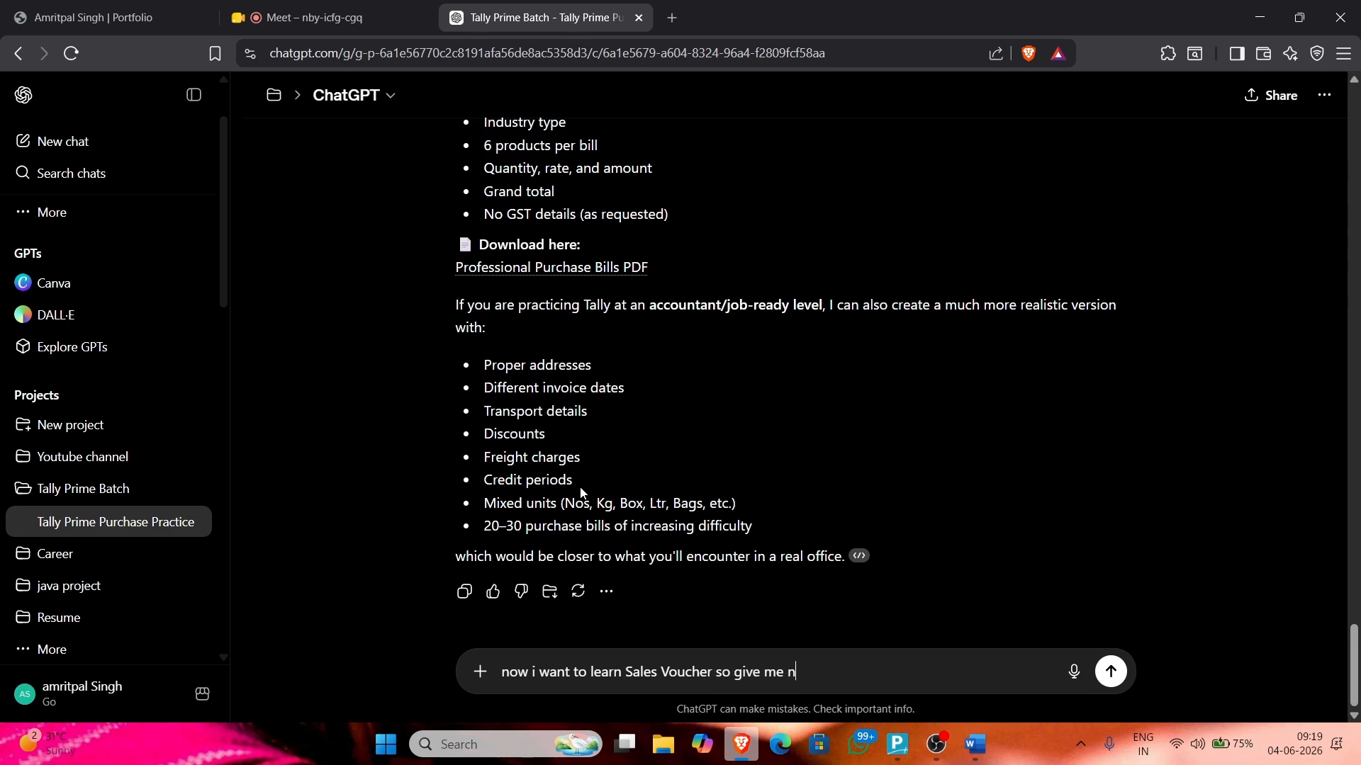
type("s for lthe")
key("BackSpace")
key("BackSpace")
key("BackSpace")
key("BackSpace")
type("that")
key("Return")
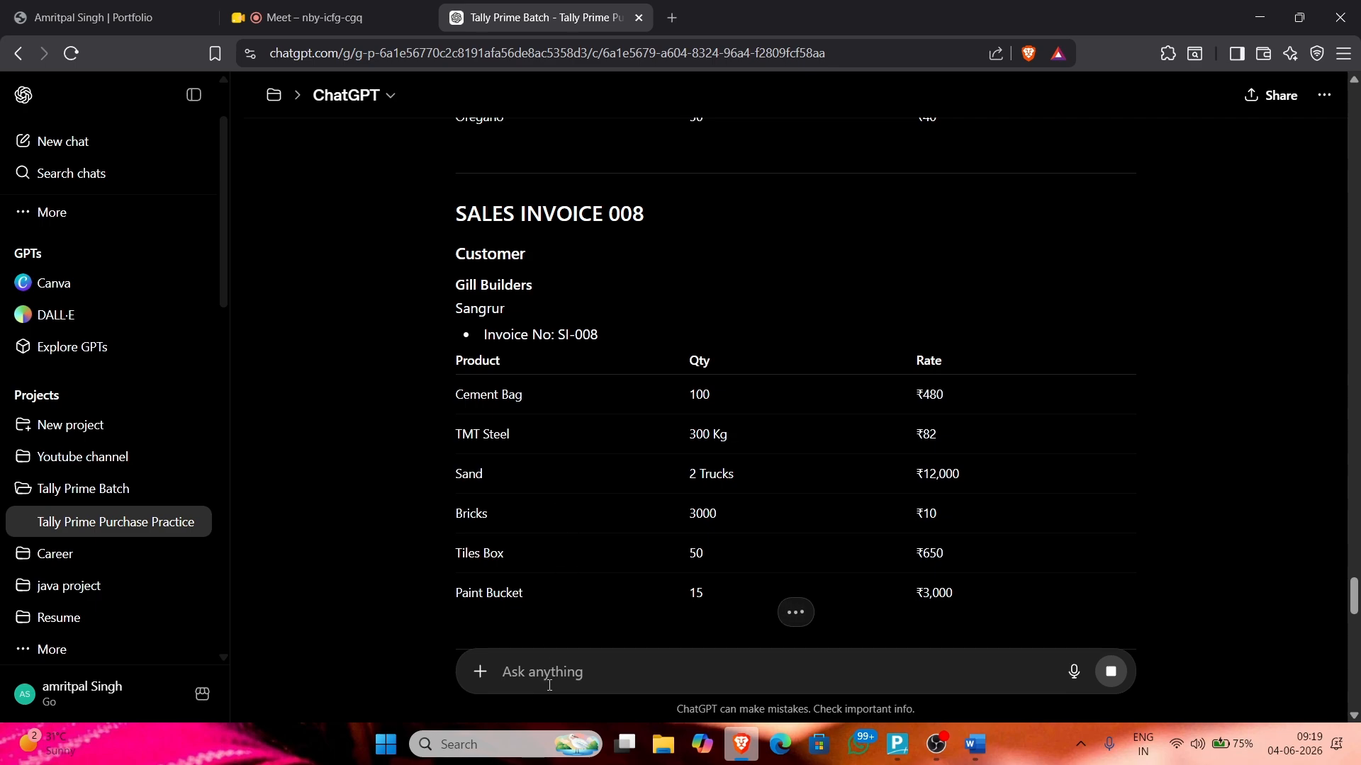
Step: Ask ChatGPT to put the generated invoices into a PDF
type("pu")
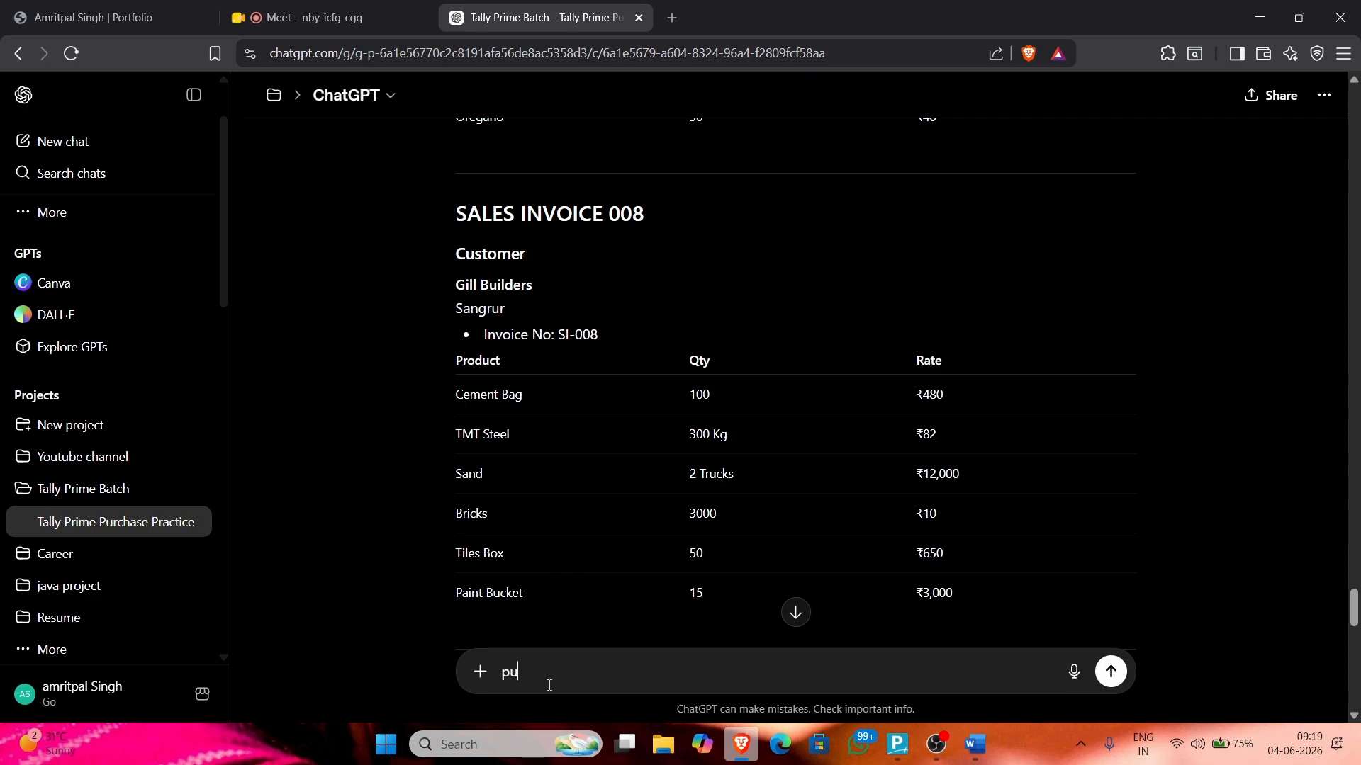
type("t them into a pdf")
key("Return")
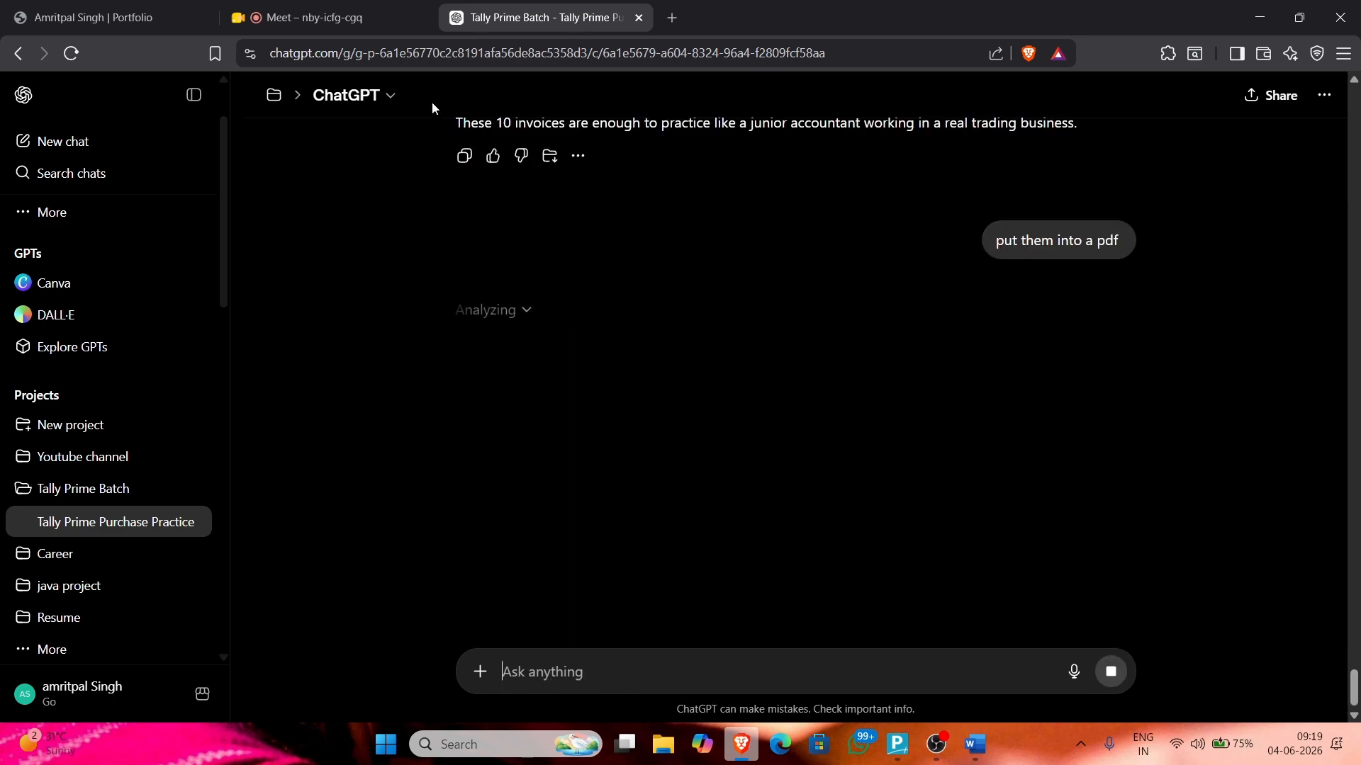
scroll(565, 358, "up", 4)
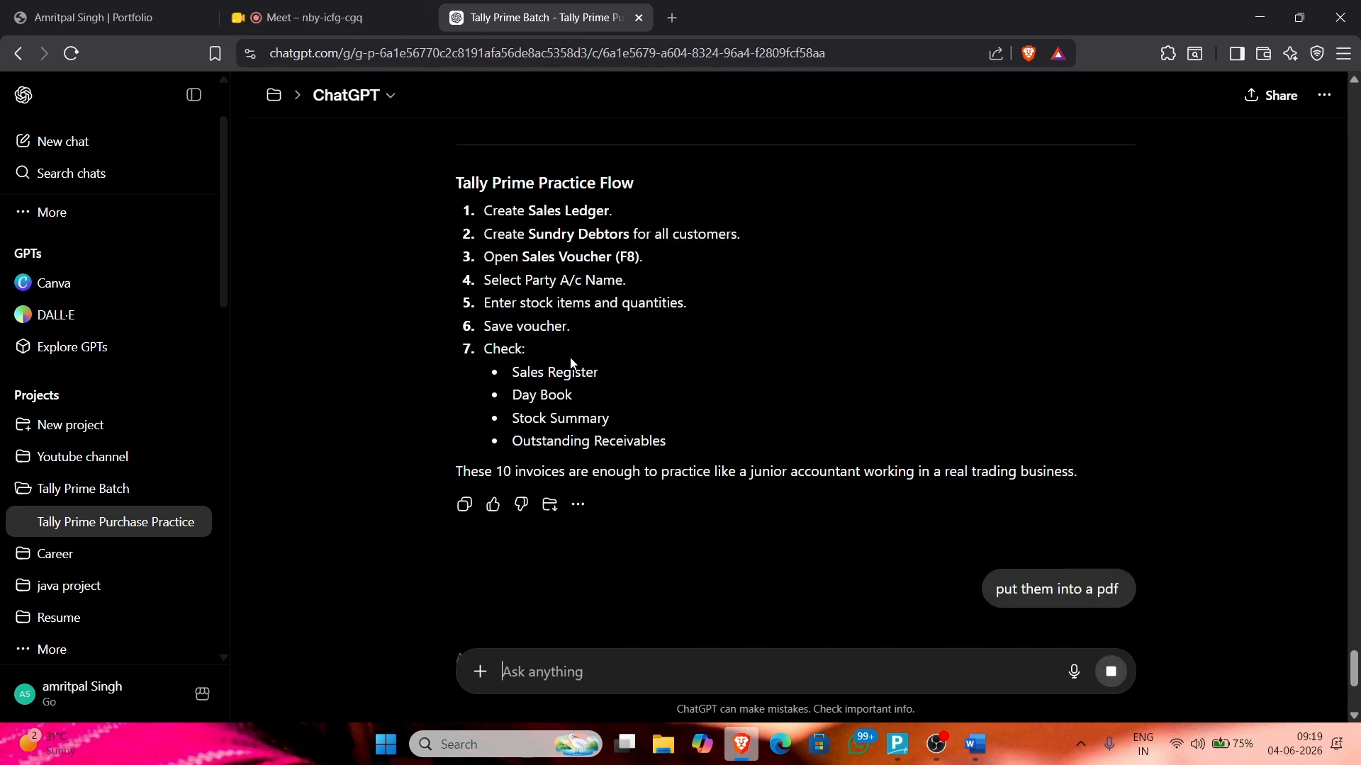
scroll(570, 359, "down", 4)
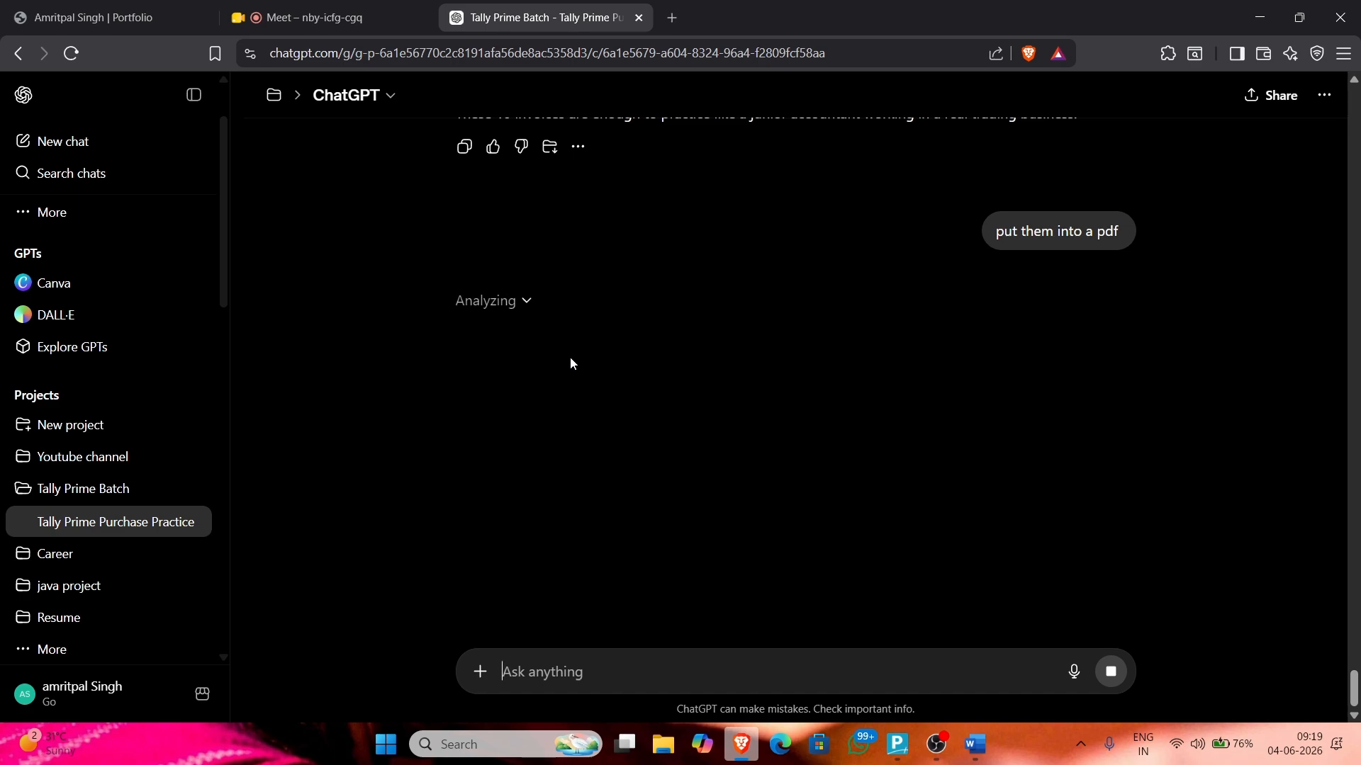
Step: Check the Audio Input Capture and Display Capture sources in OBS, then return to the Word document
left_click(940, 750)
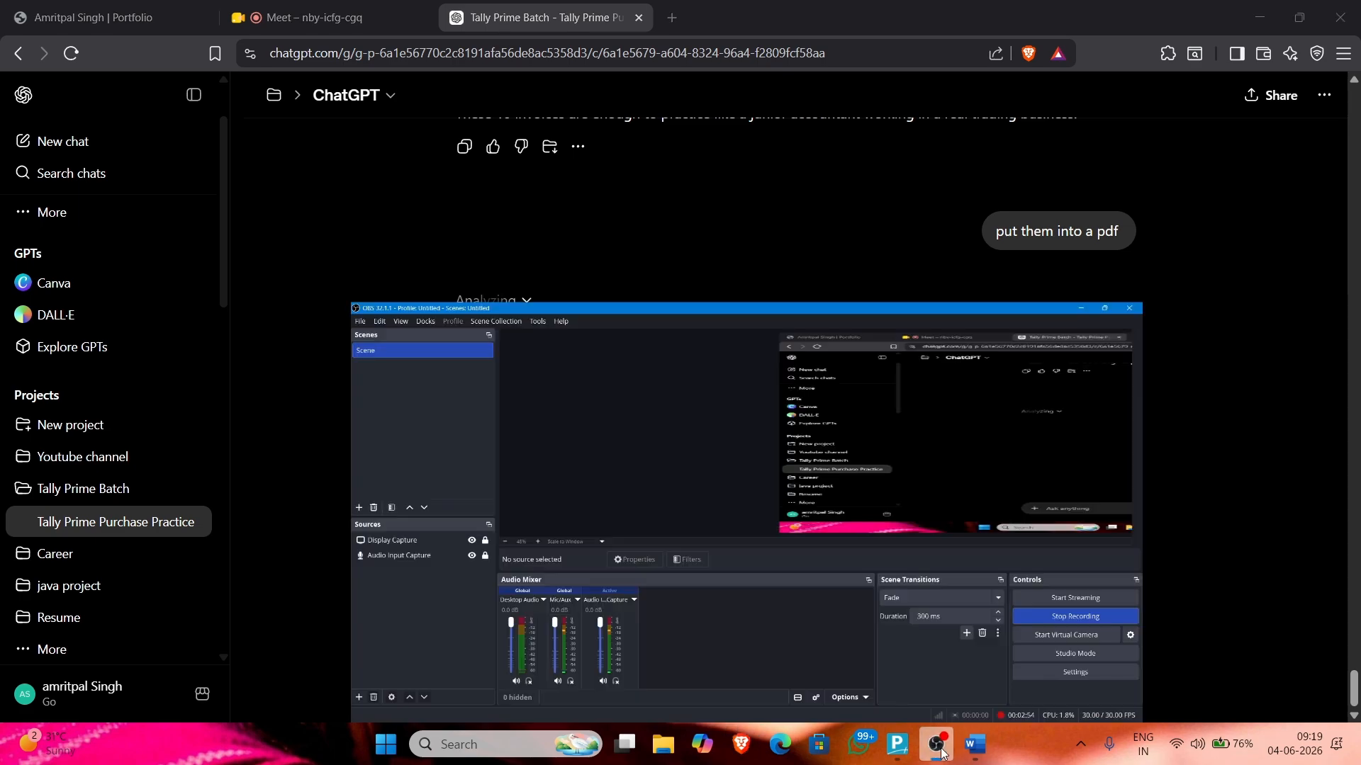
left_click(125, 437)
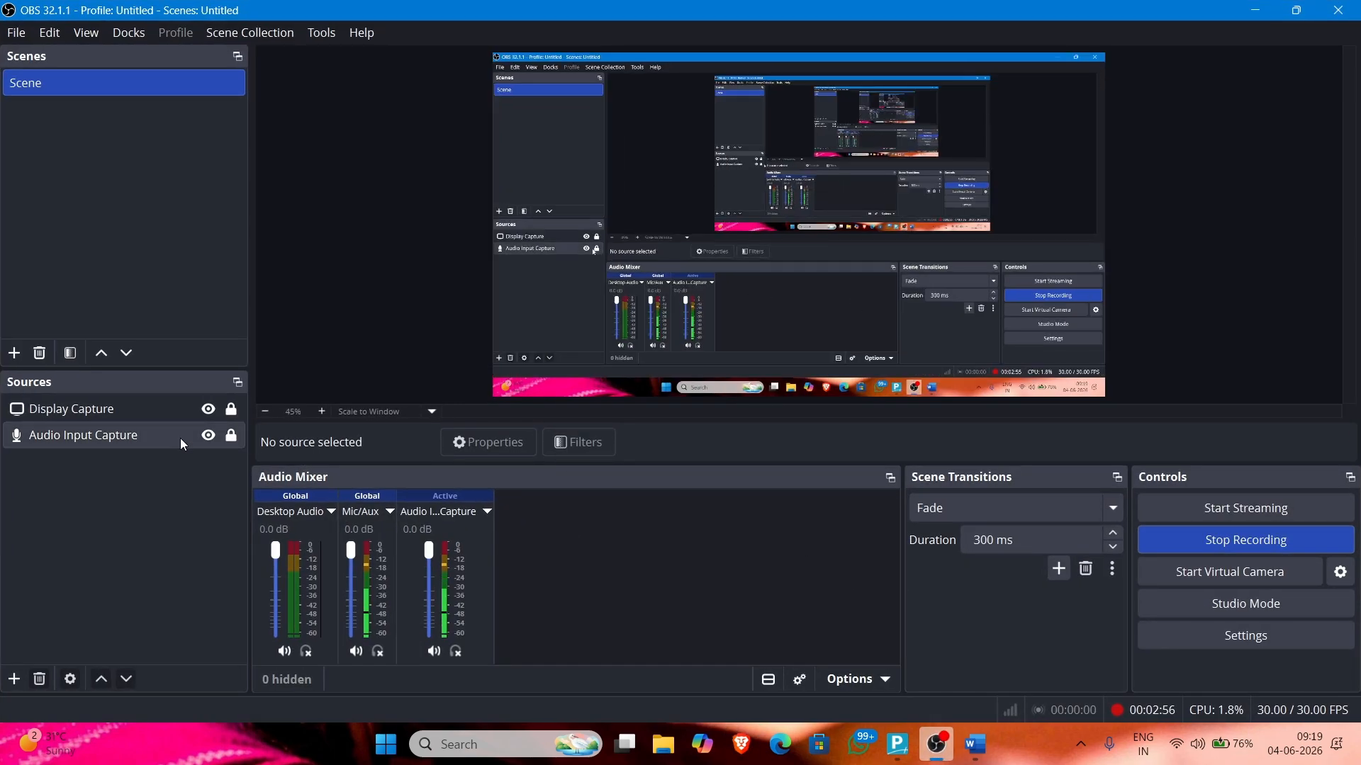
left_click(130, 416)
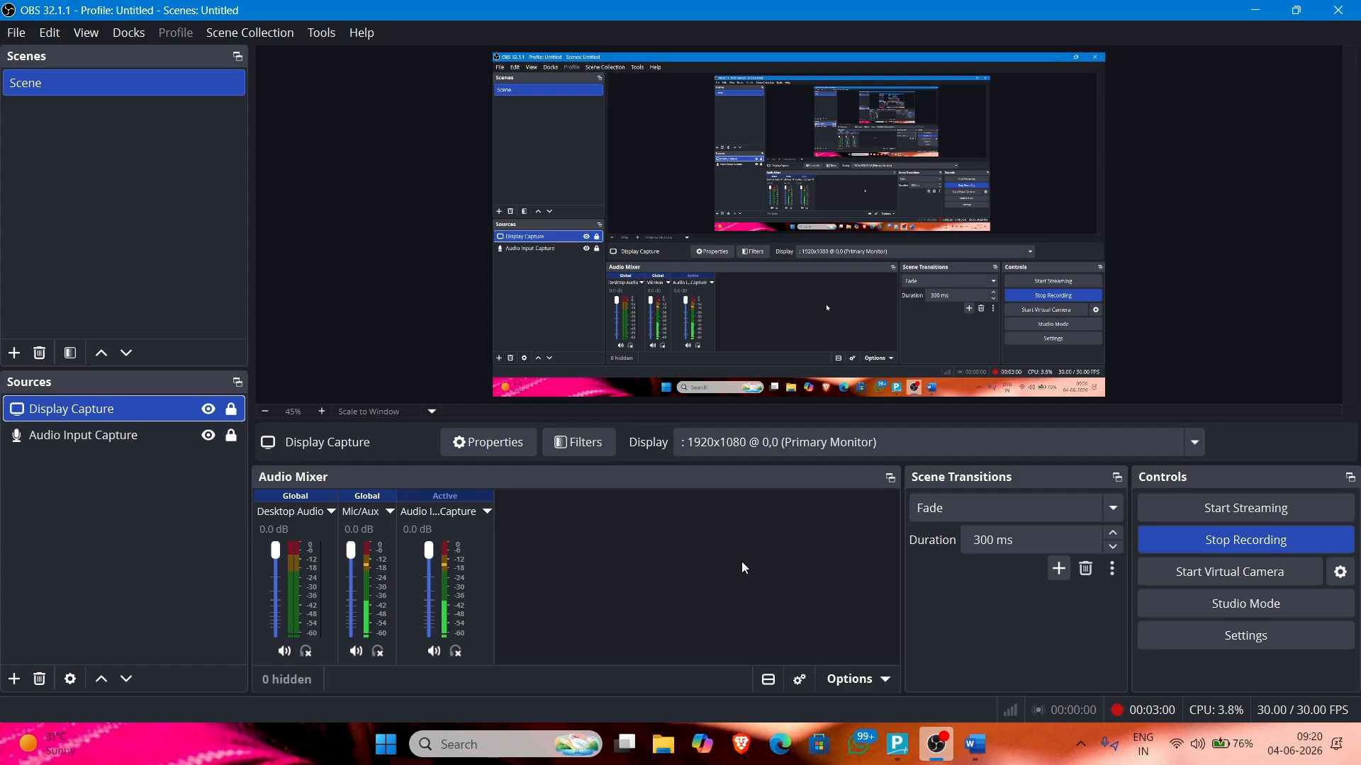
left_click(139, 435)
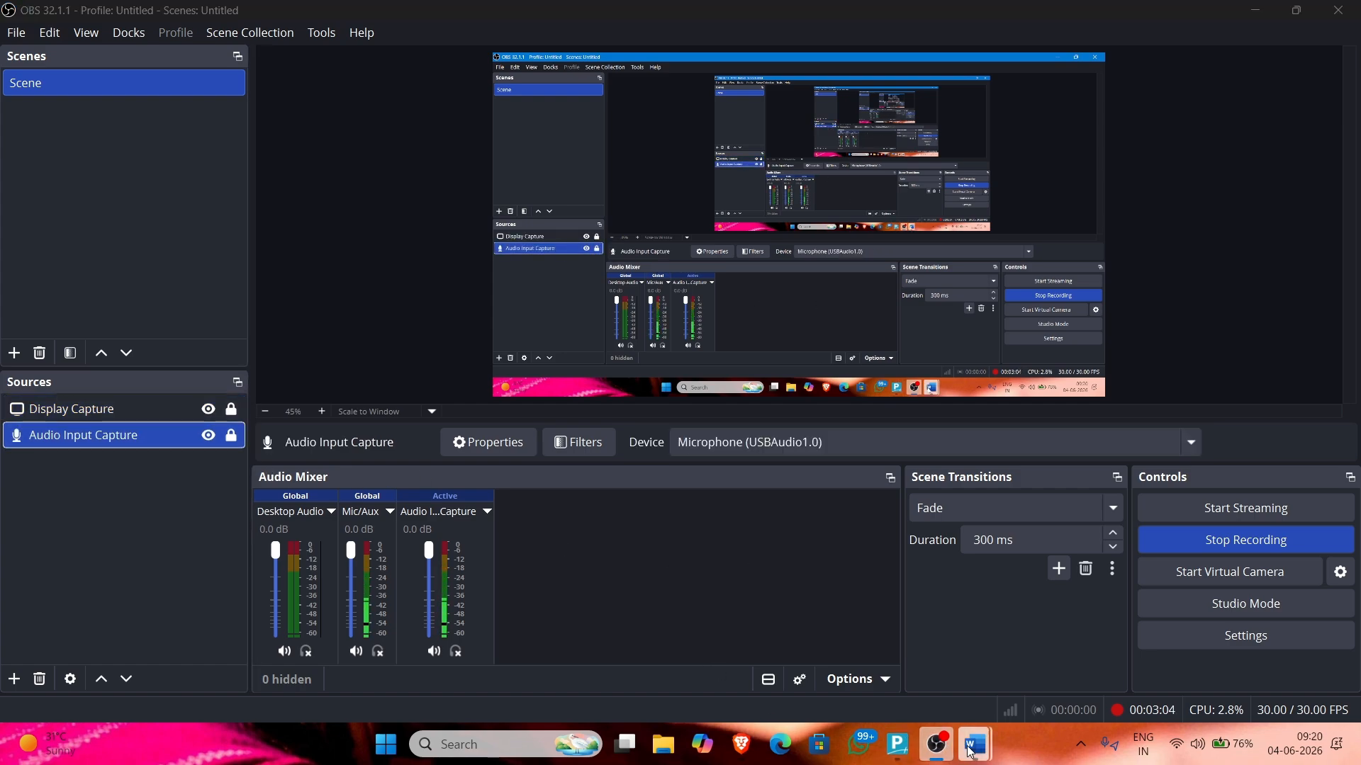
mouse_move(975, 744)
left_click(1057, 682)
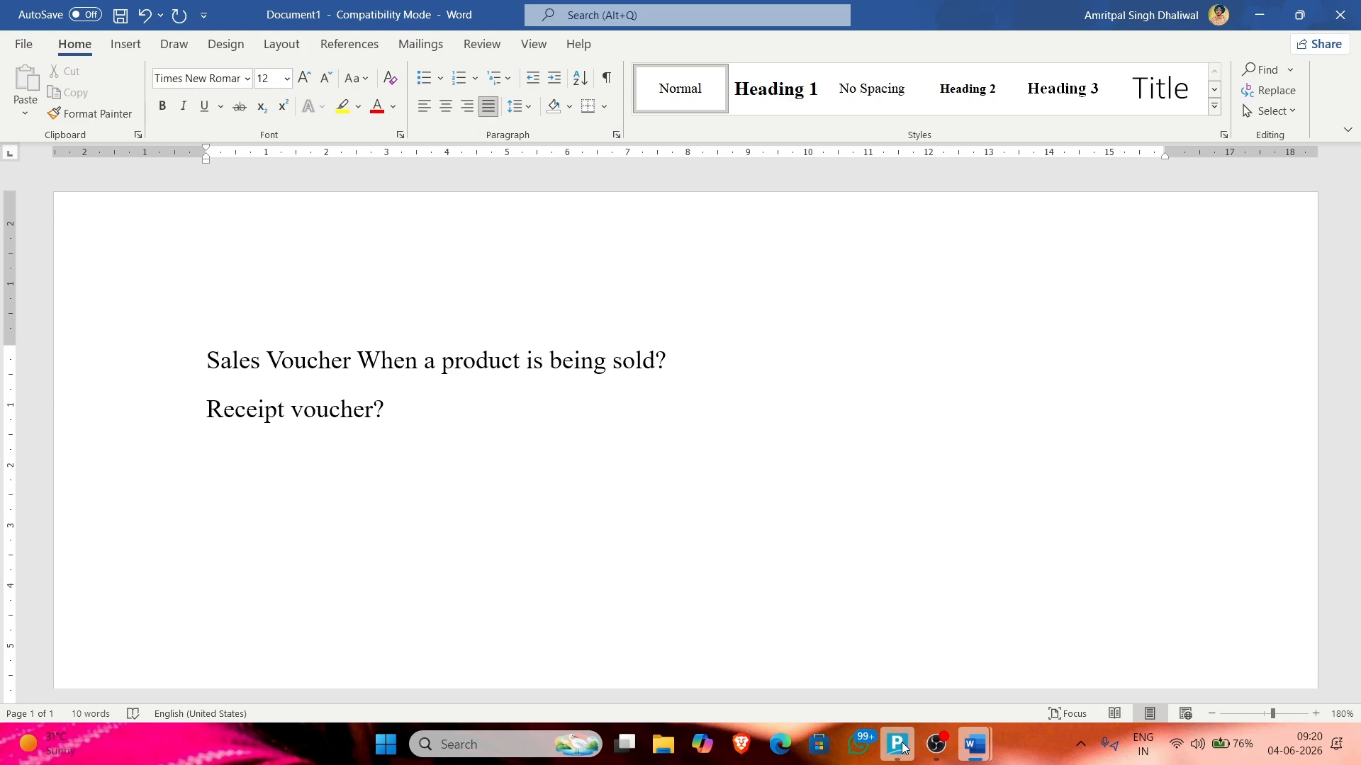
Step: Download Tally_Prime_Sales_Voucher_Practice_Bills.pdf from the ChatGPT chat and open it
mouse_move(898, 744)
left_click(804, 712)
left_click(742, 746)
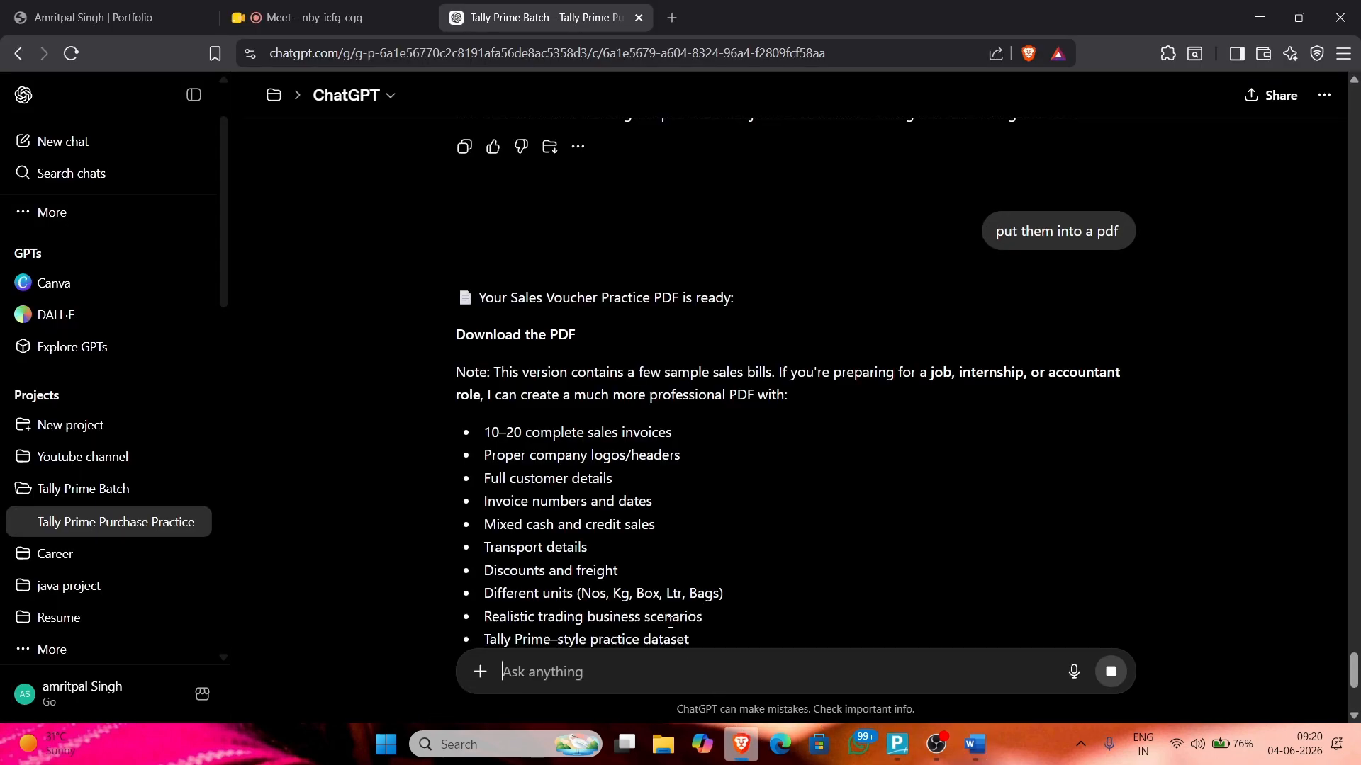
scroll(571, 432, "down", 4)
scroll(575, 418, "up", 7)
scroll(586, 525, "down", 1)
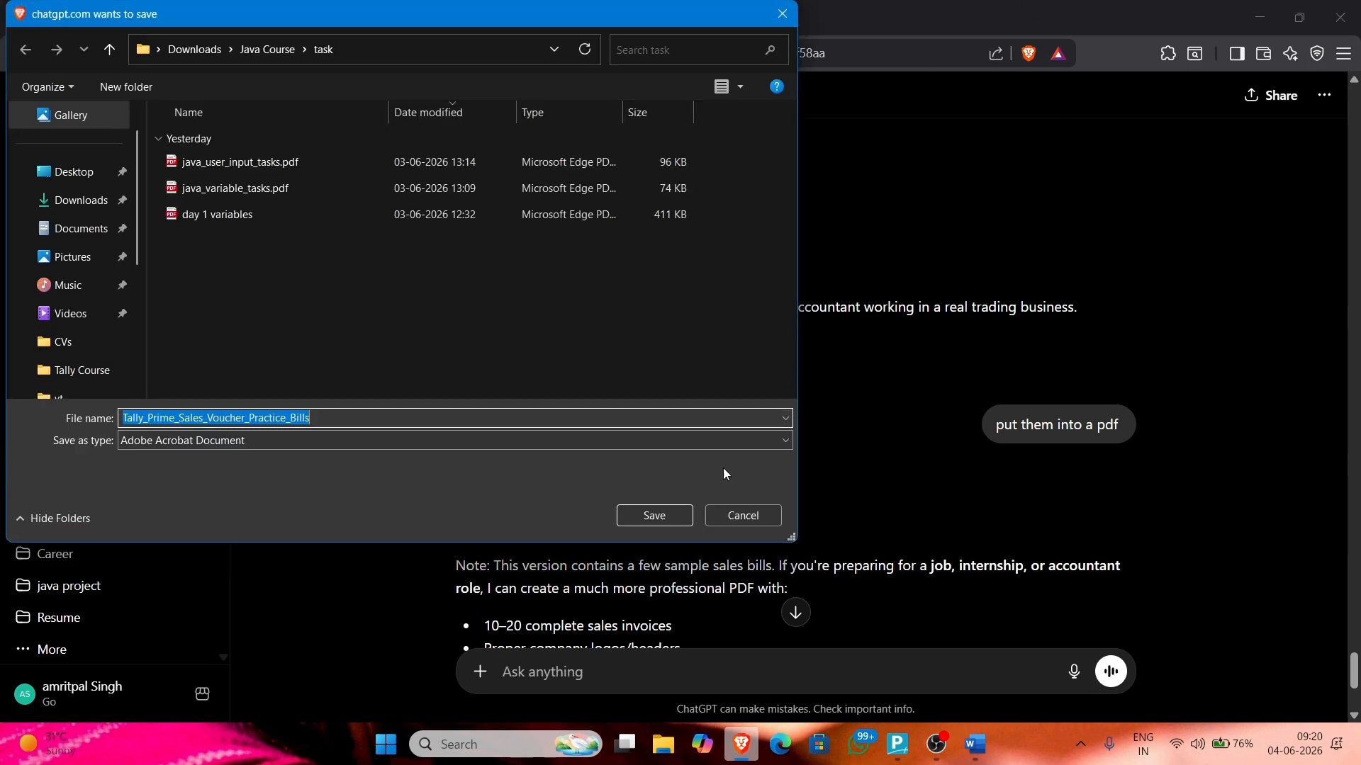
left_click(642, 513)
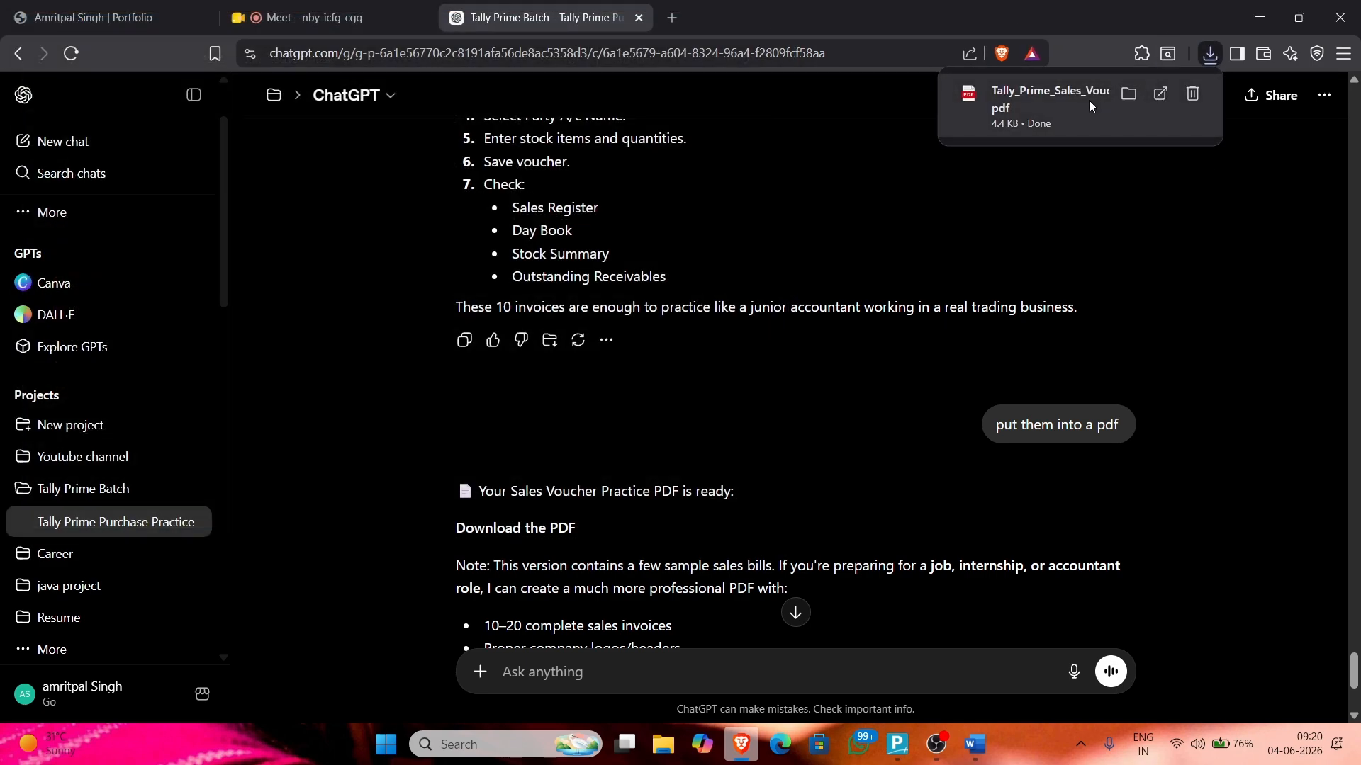
left_click(1088, 99)
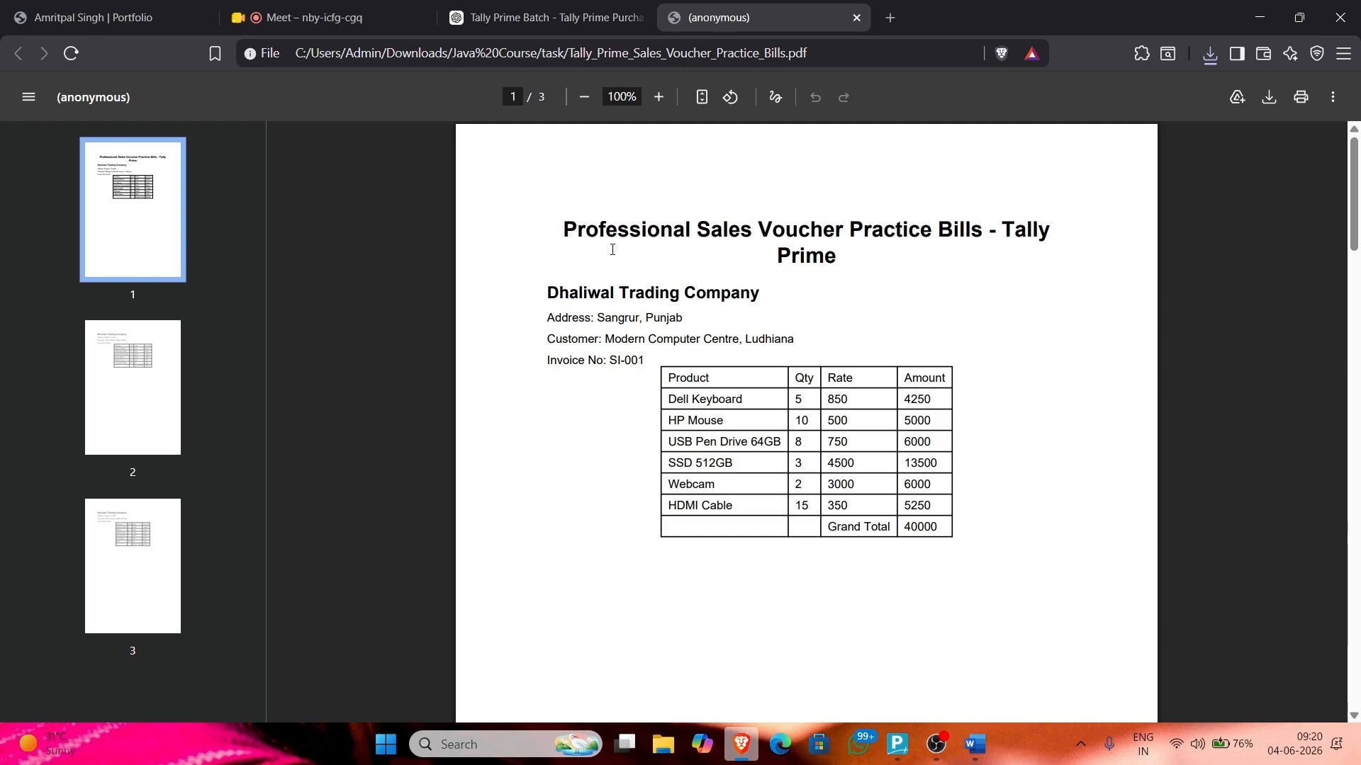
Step: Zoom the practice-bills PDF to 125% and highlight the company and customer names
key("ctrl+plus")
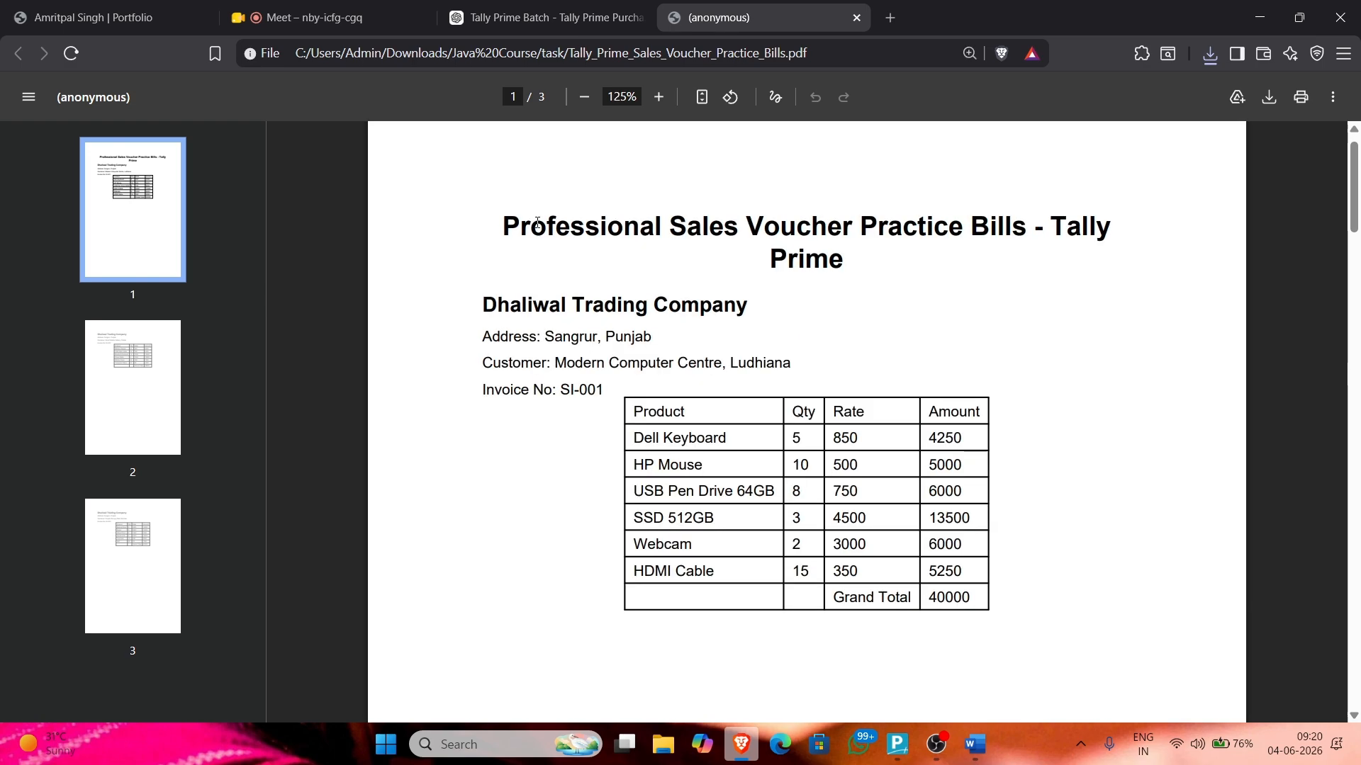
left_click_drag(502, 226, 981, 598)
left_click(799, 331)
left_click_drag(751, 306, 487, 309)
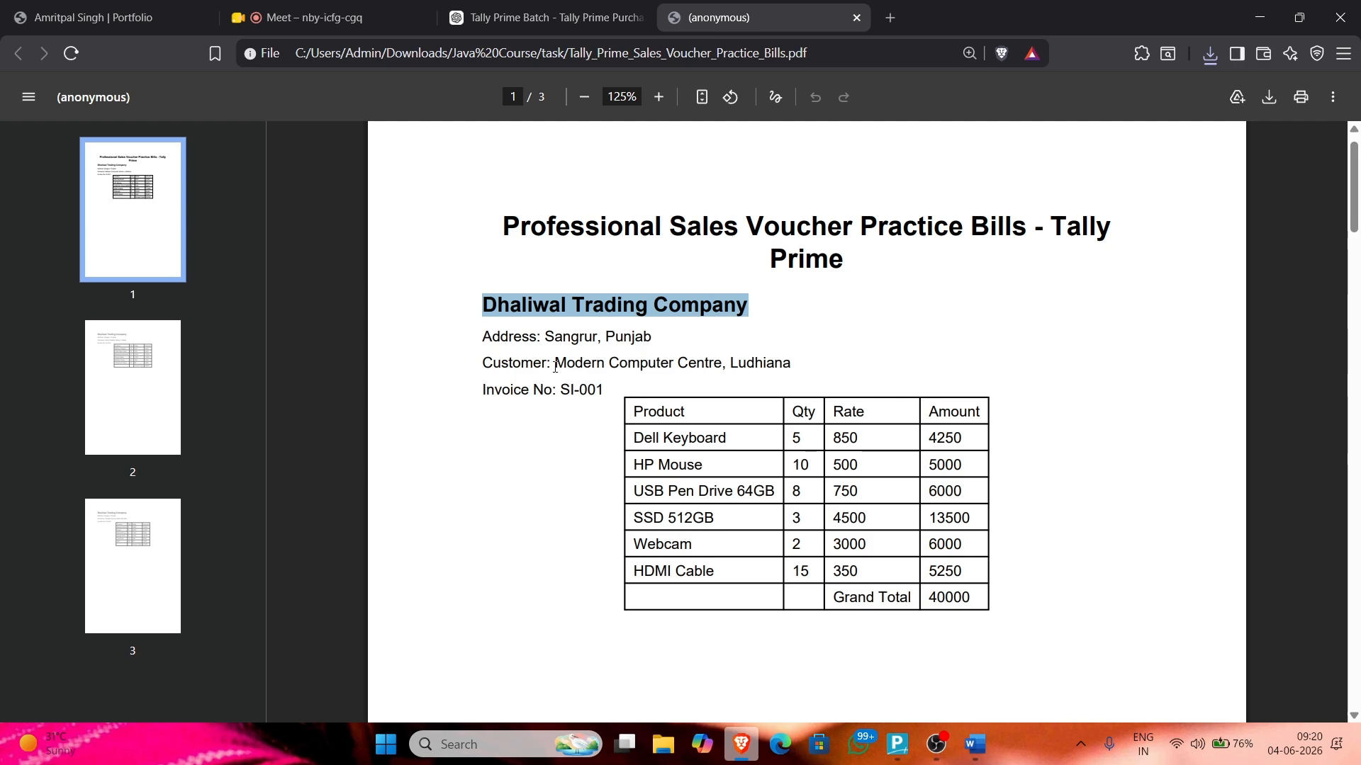
left_click_drag(555, 363, 726, 354)
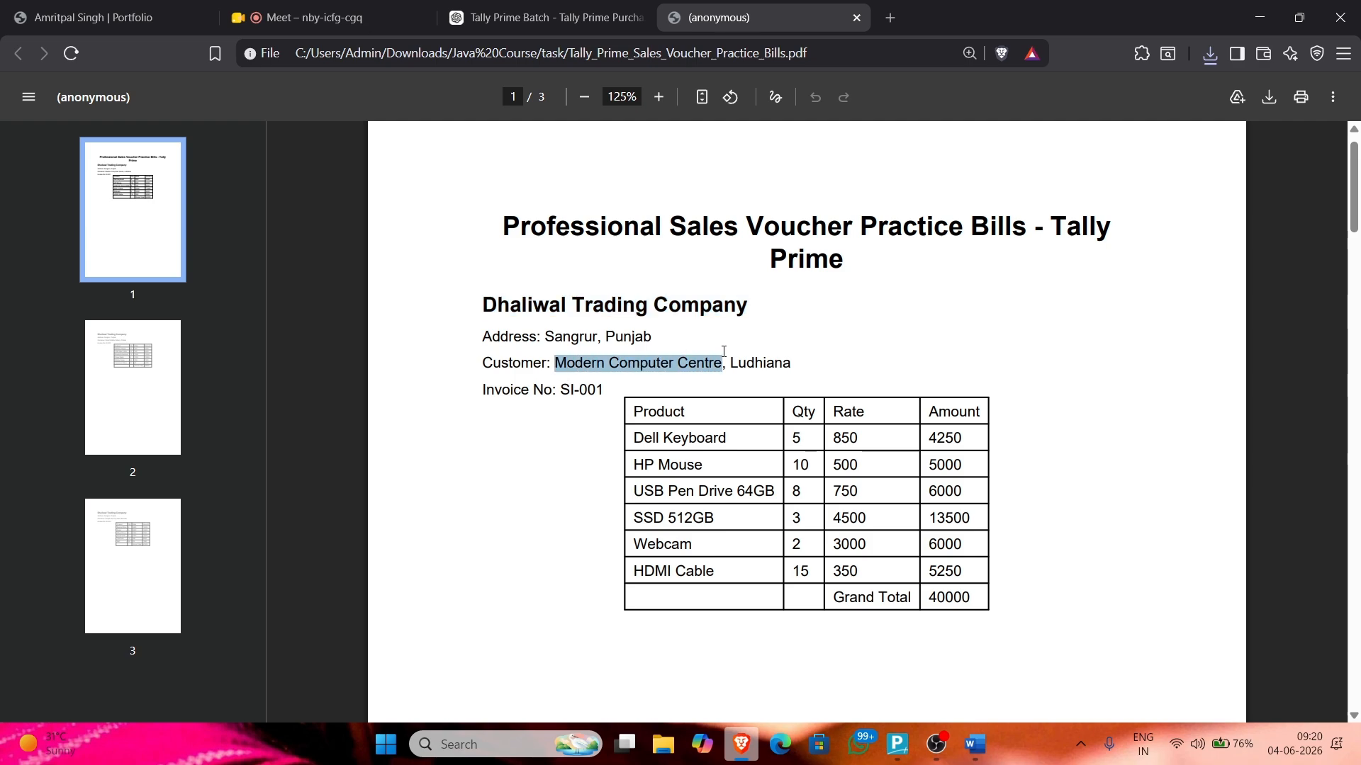
left_click(753, 348)
Step: Start a new Sales voucher in TallyPrime, then return to the browser
key("alt+Tab")
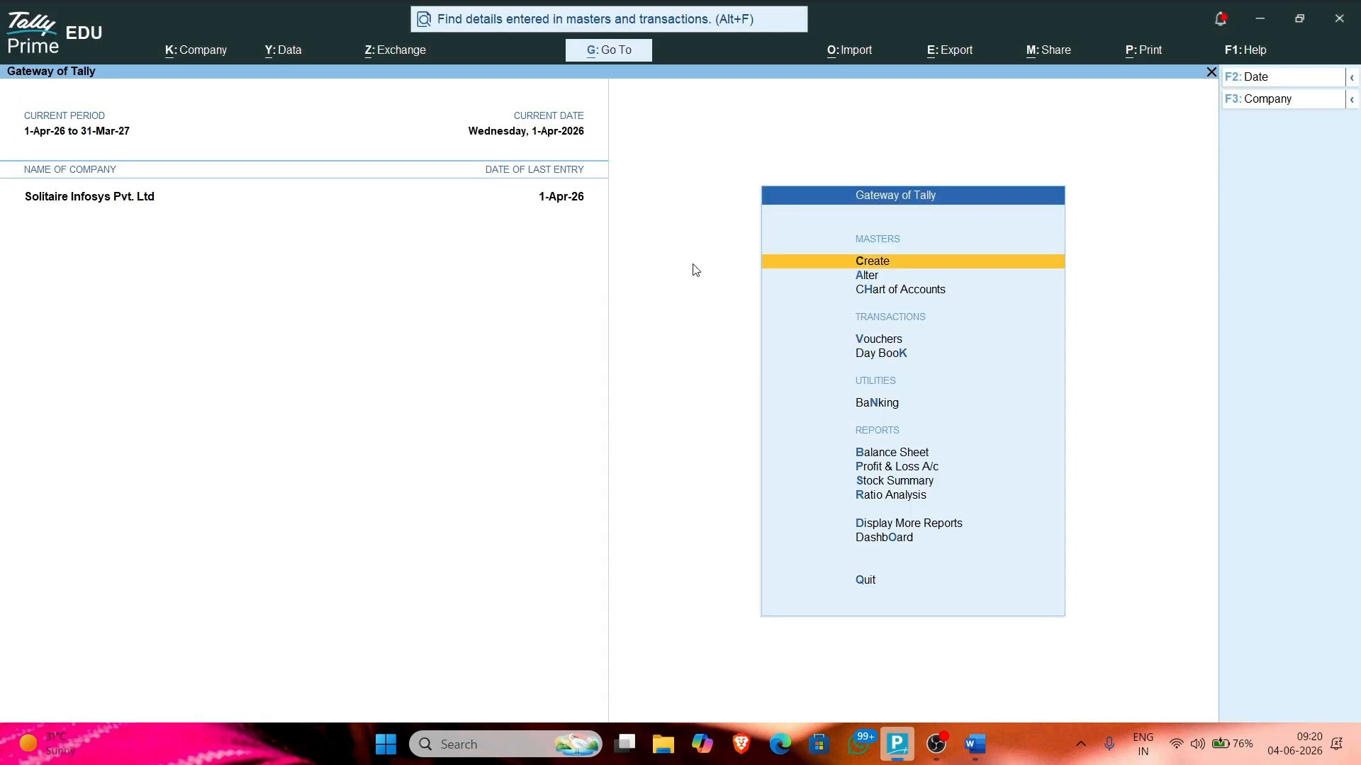
left_click(866, 343)
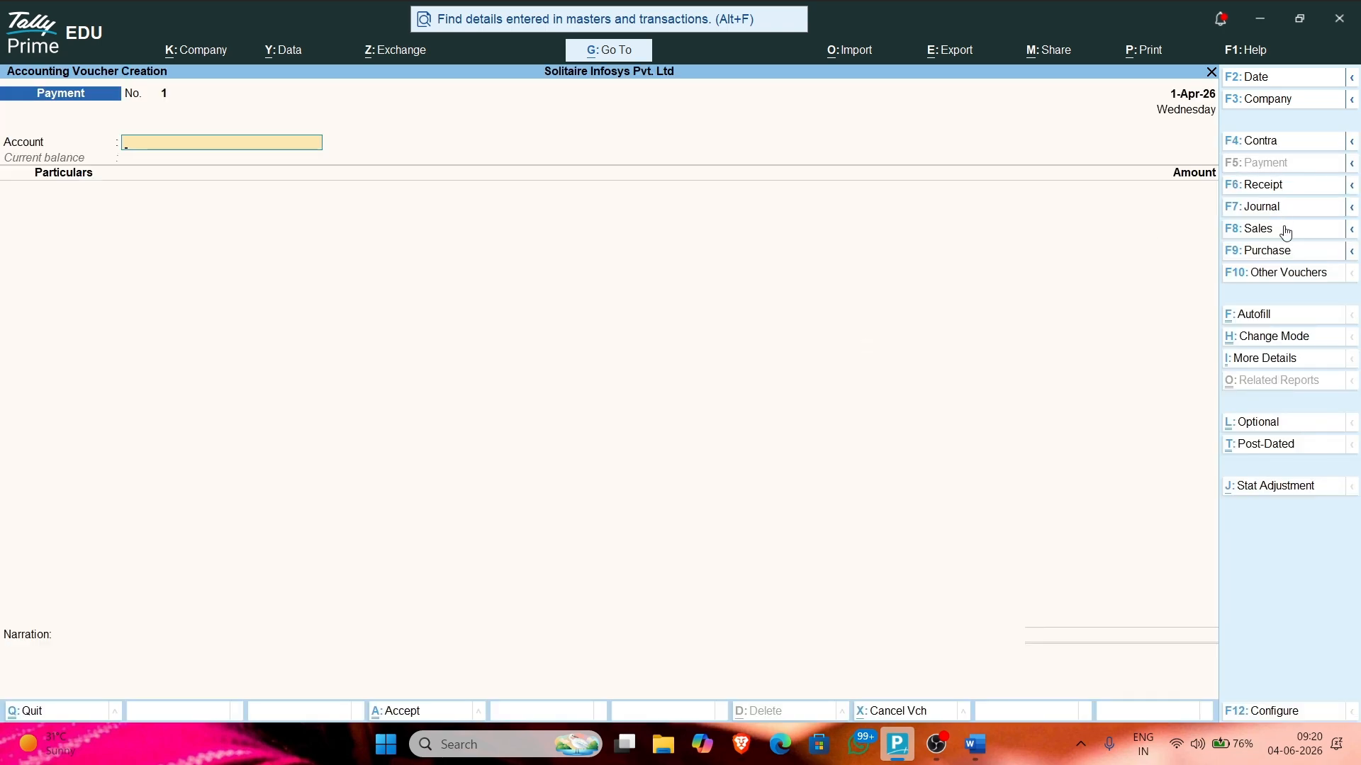
left_click(1258, 228)
key("alt+Tab")
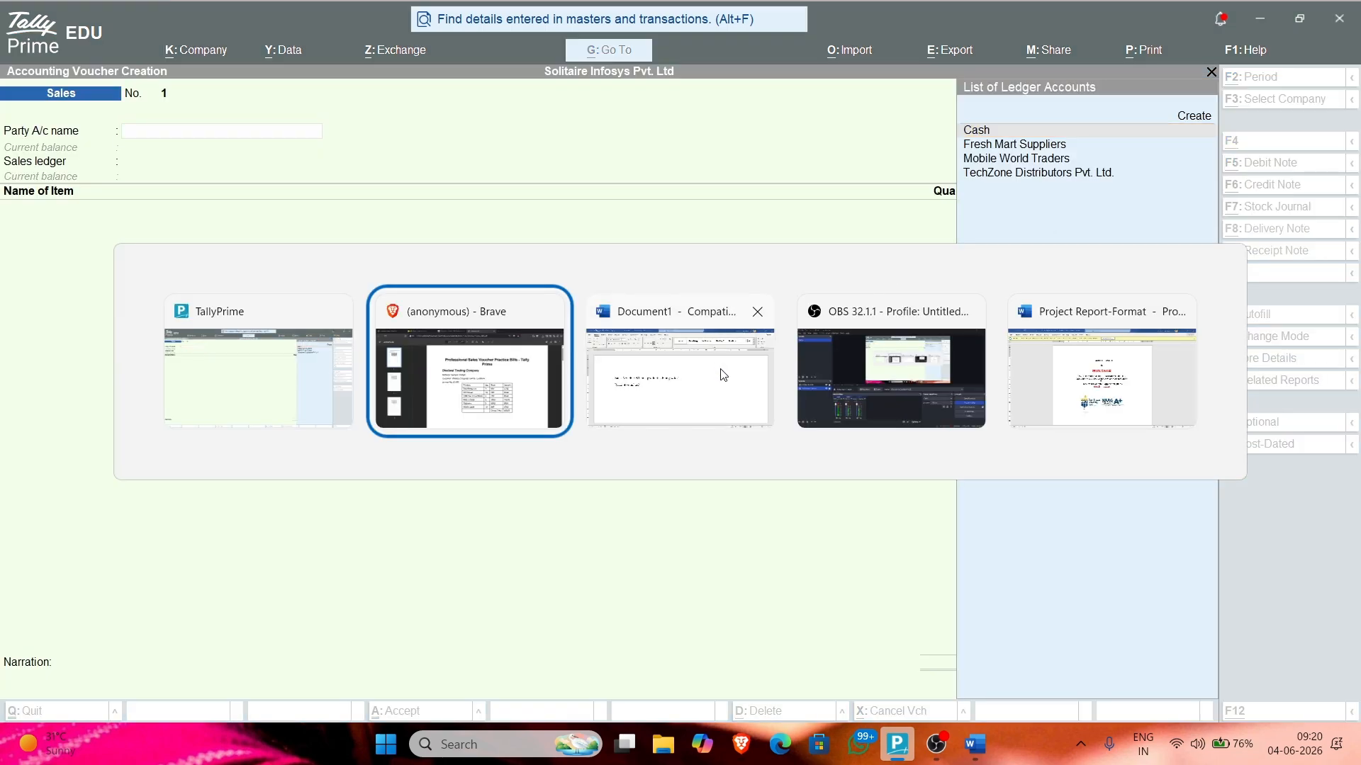
key("ctrl+2")
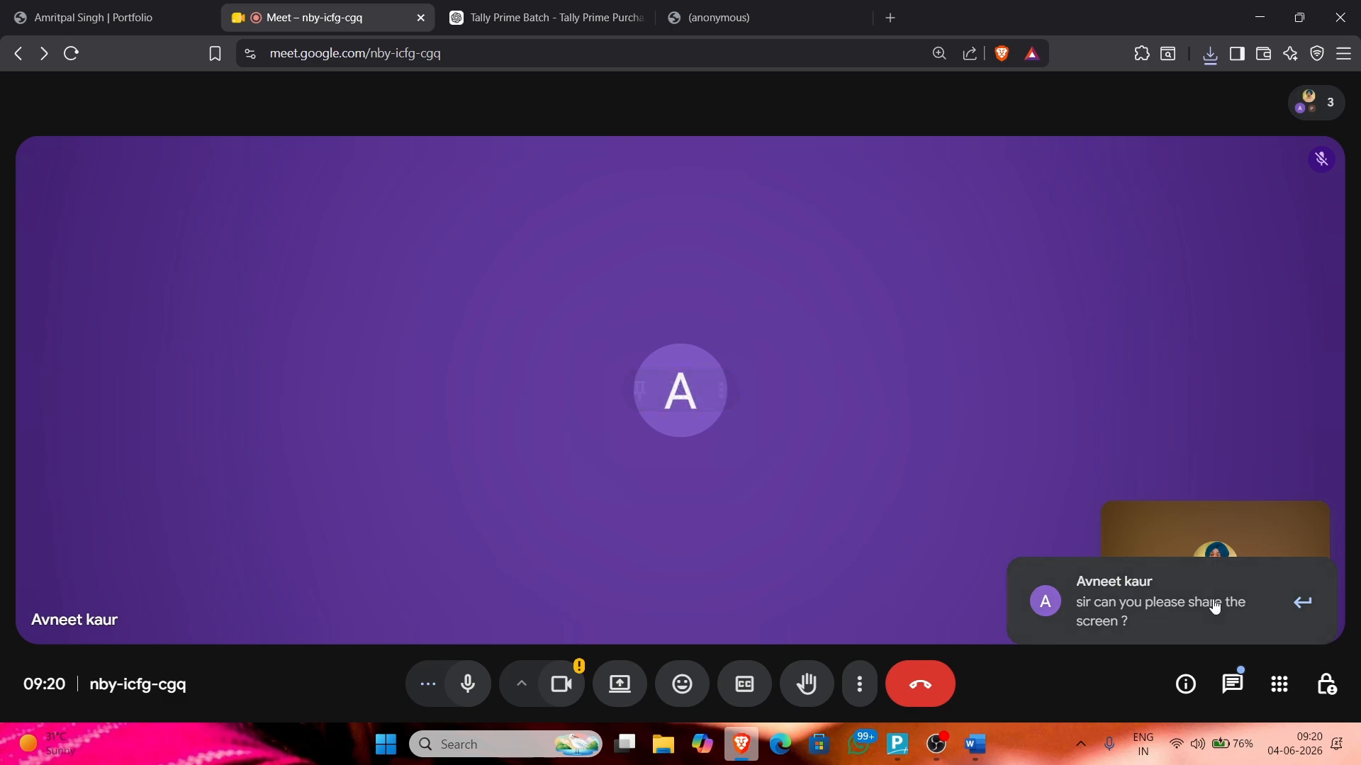
Step: Block camera access and present the entire screen to the Google Meet call
left_click(561, 684)
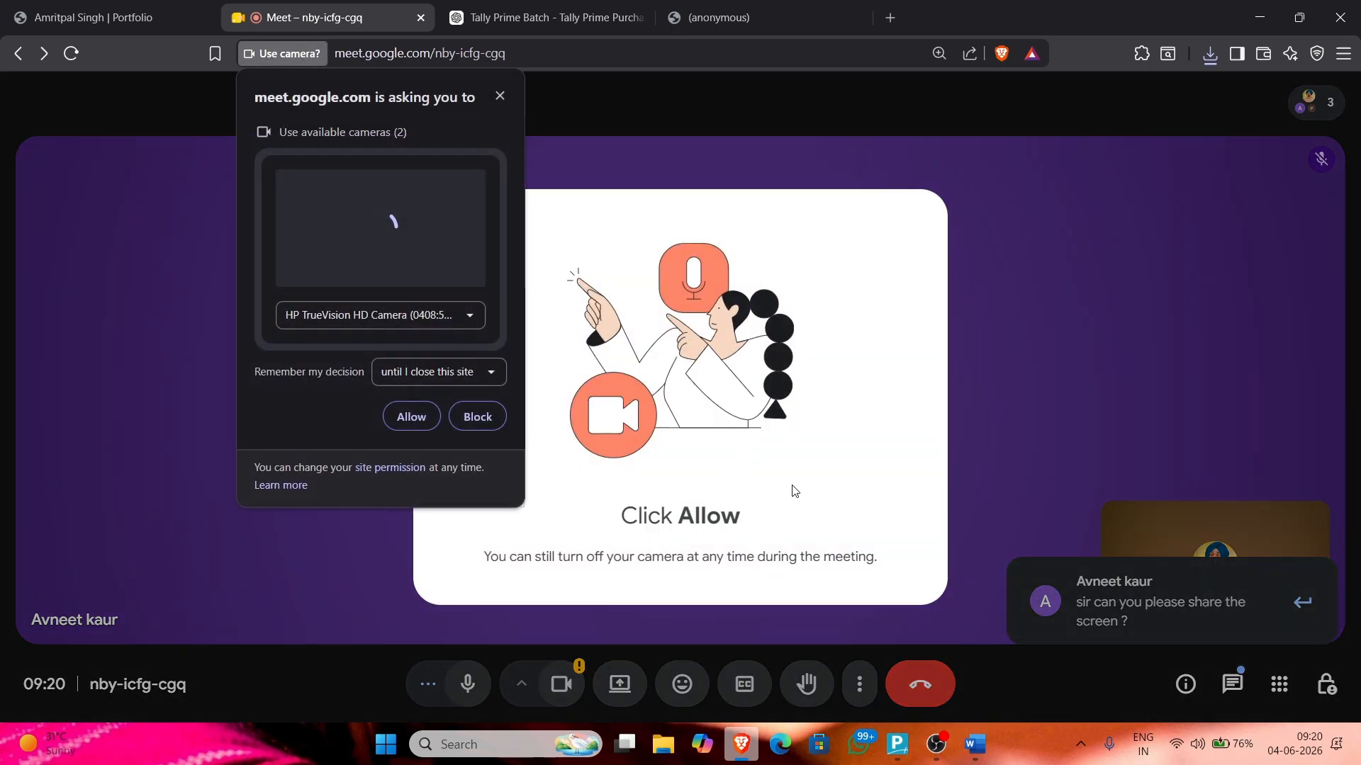
left_click(479, 418)
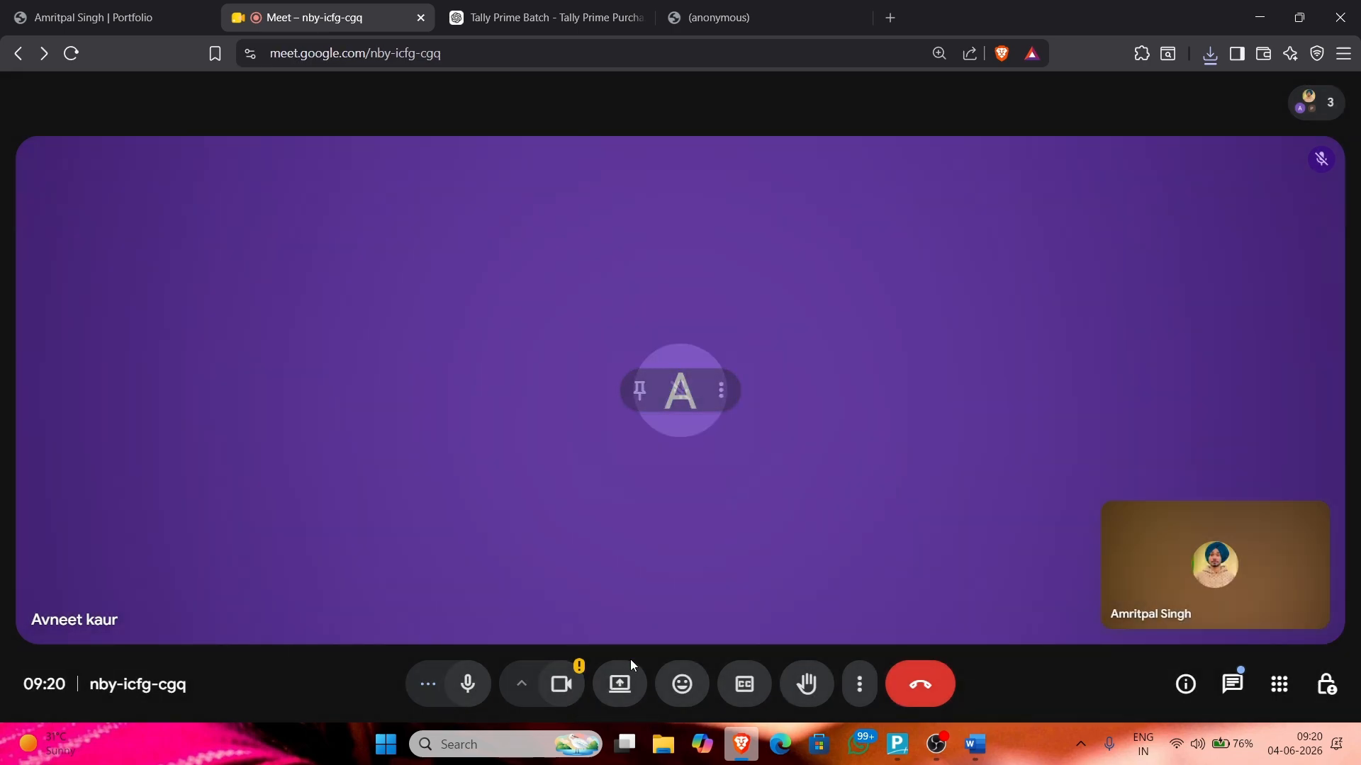
left_click(624, 680)
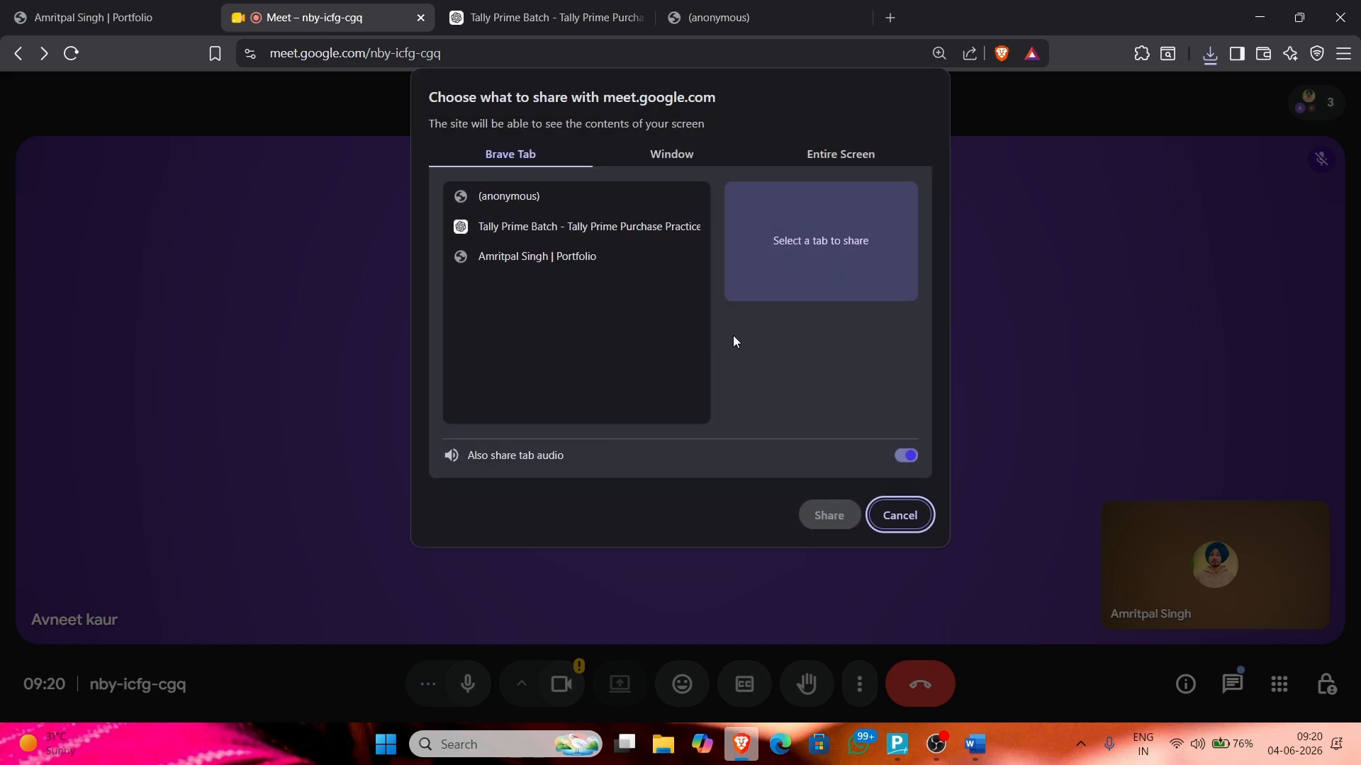
left_click(843, 154)
left_click(829, 515)
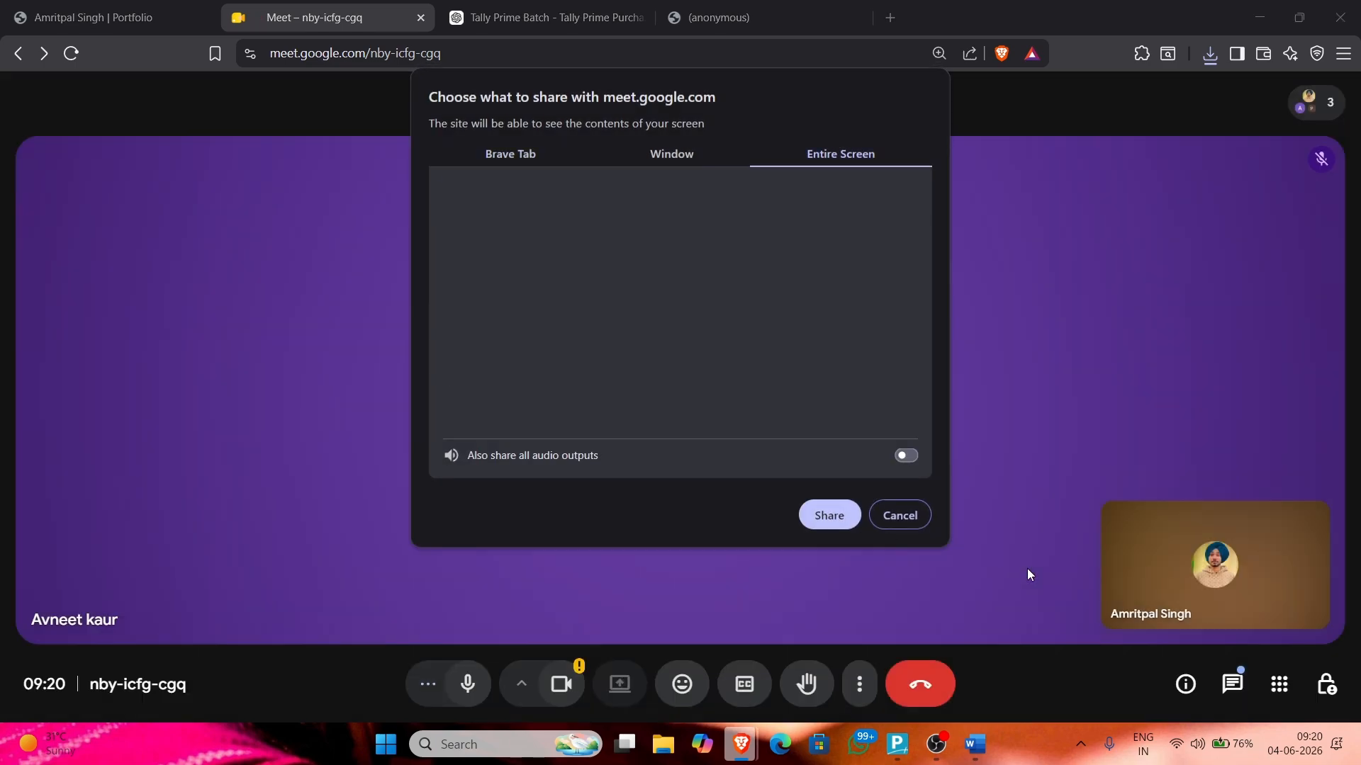
key("alt+Tab")
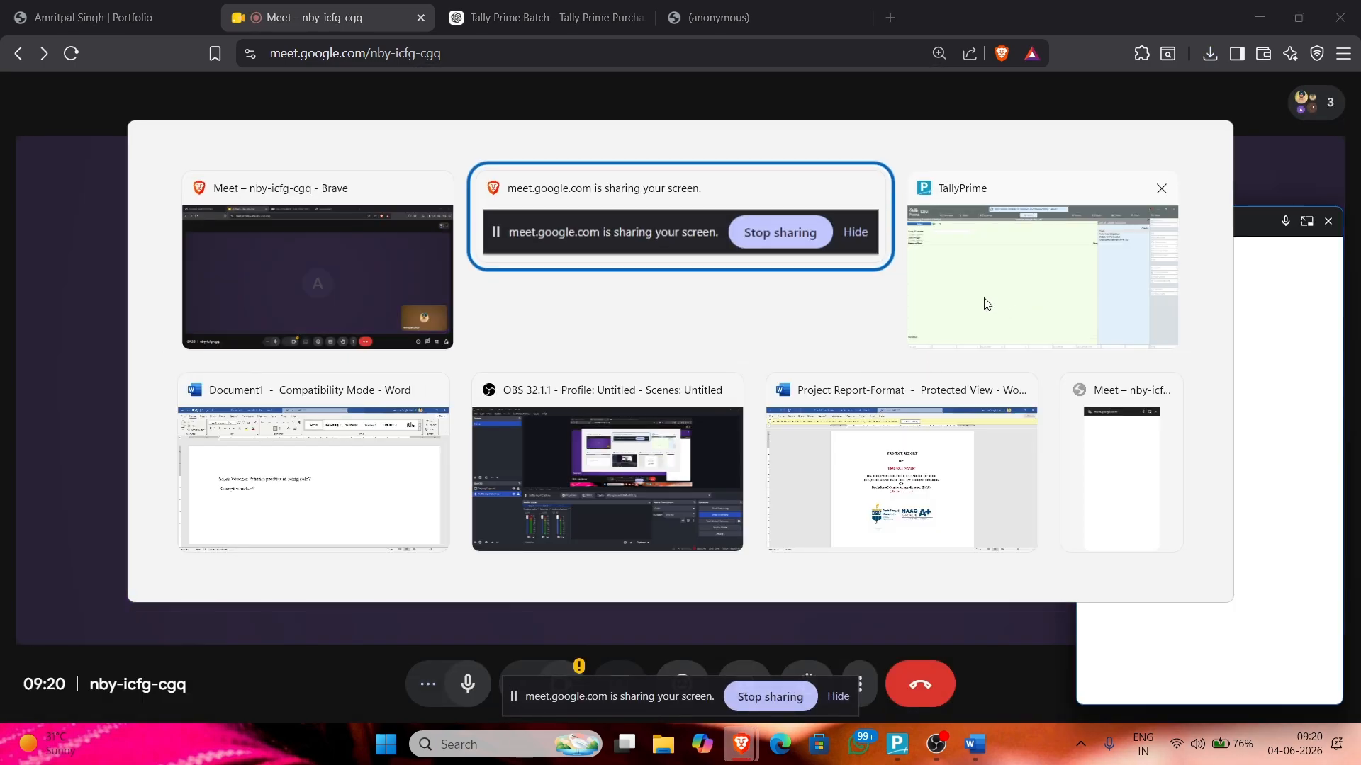
left_click(984, 303)
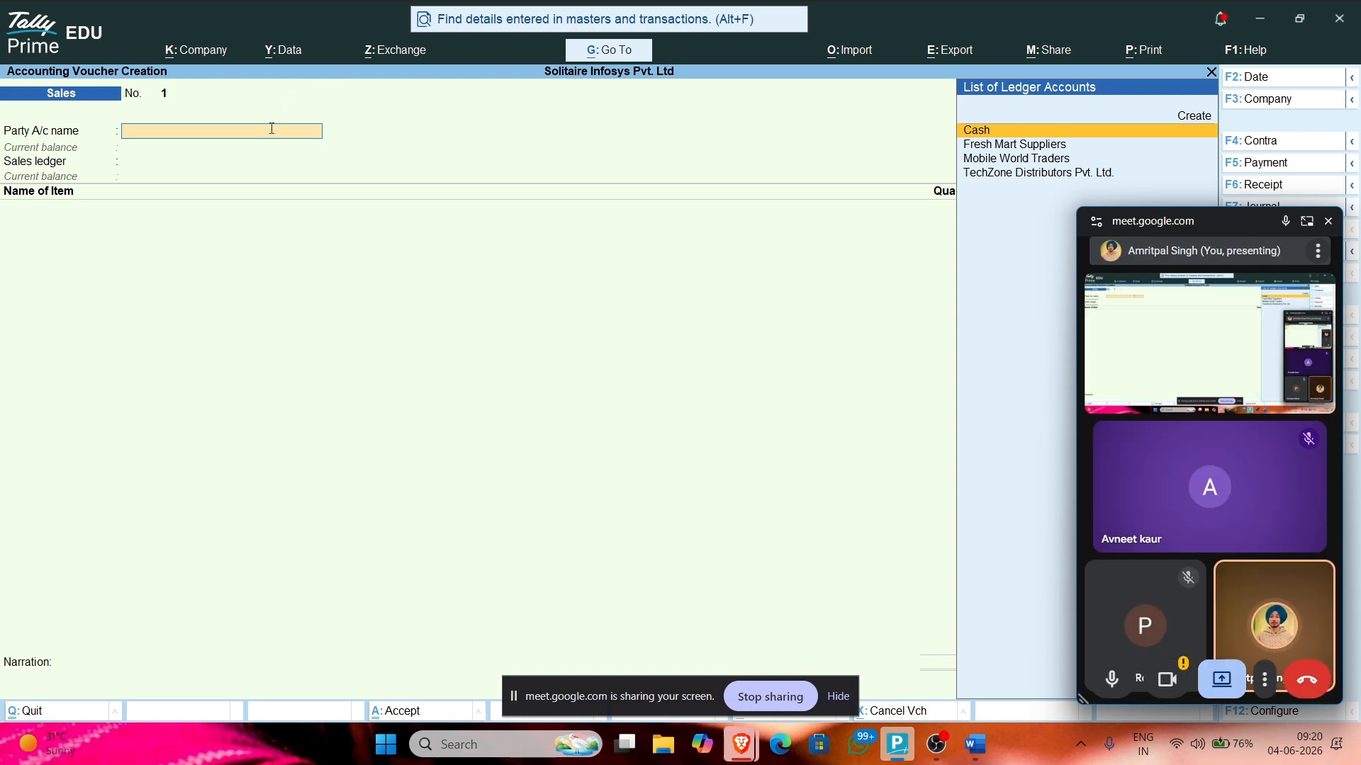
Step: Look up the first bill's customer, Modern Computer Centre, in the practice-bills PDF
key("alt+Tab")
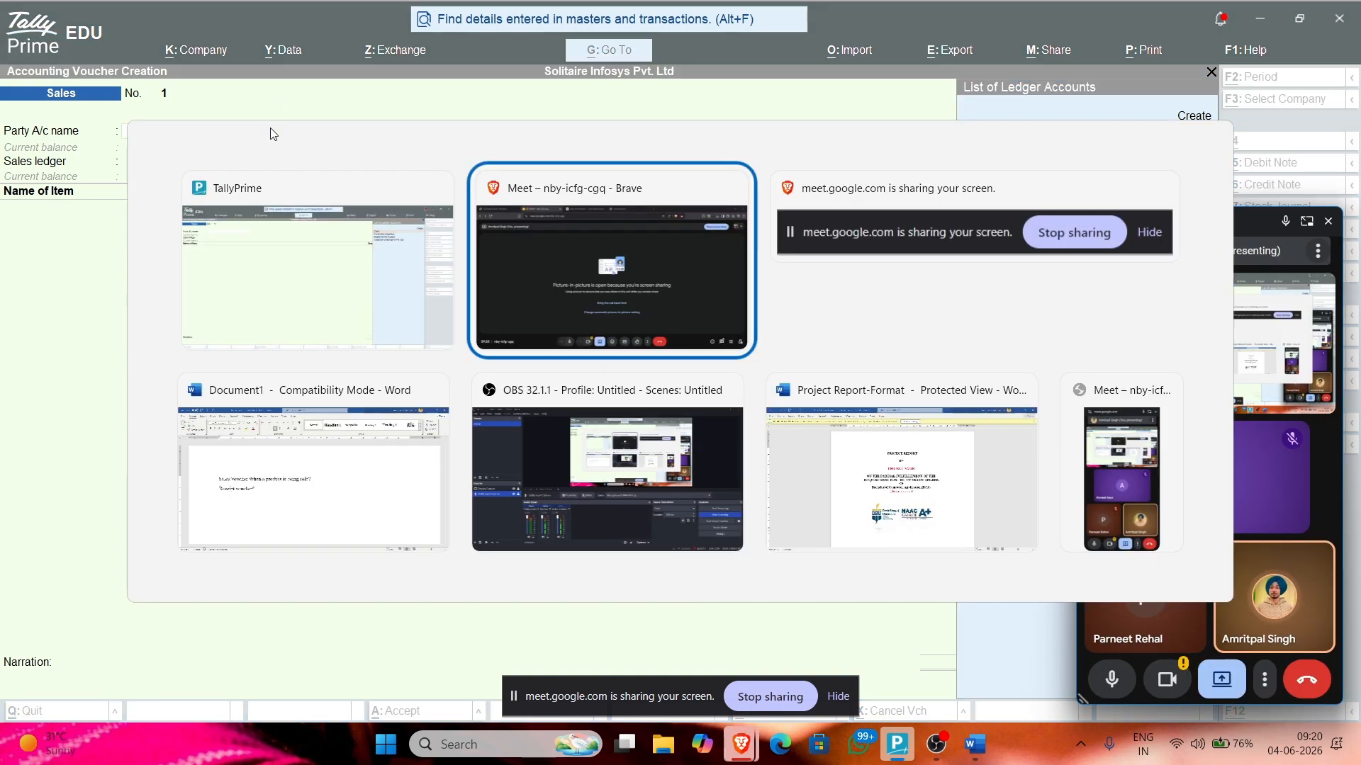
key("alt+Tab")
key("alt+Tab")
key("alt+Tab")
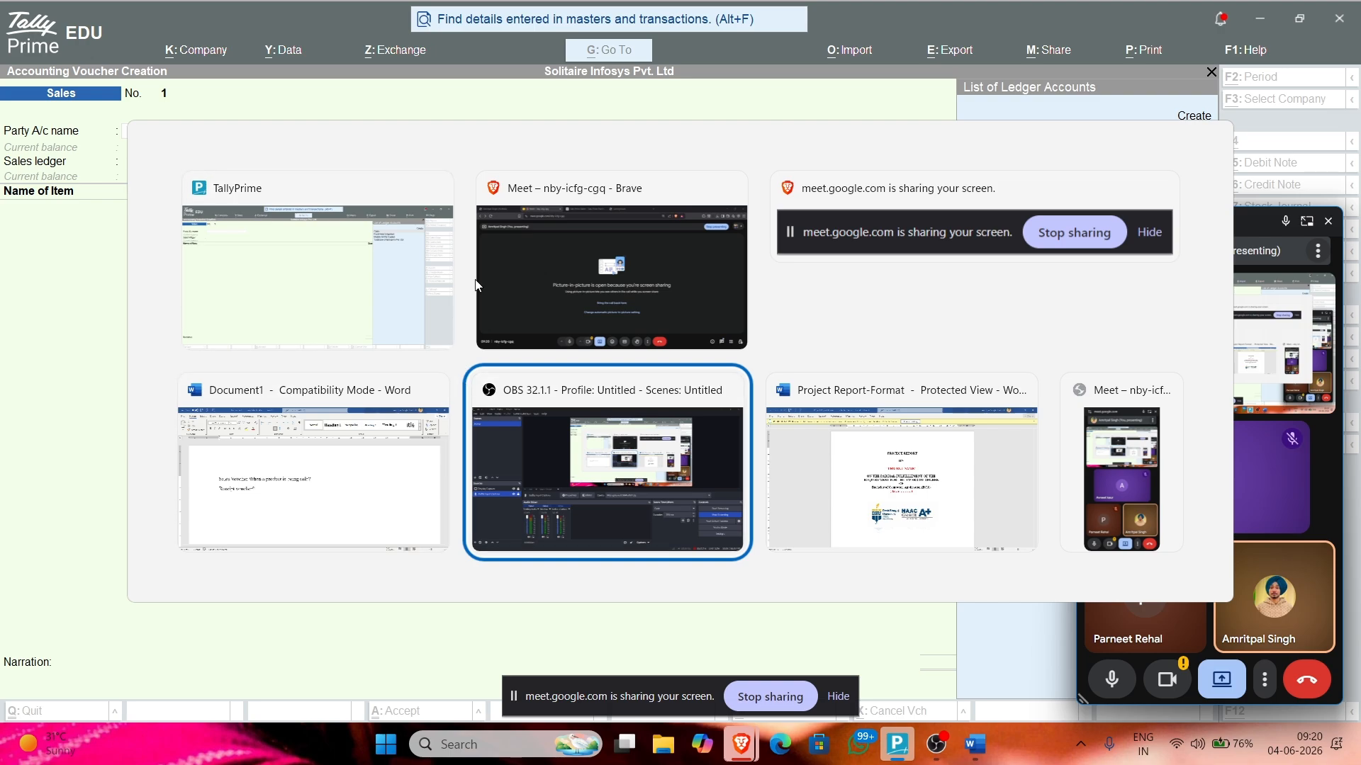
left_click(494, 247)
left_click(716, 17)
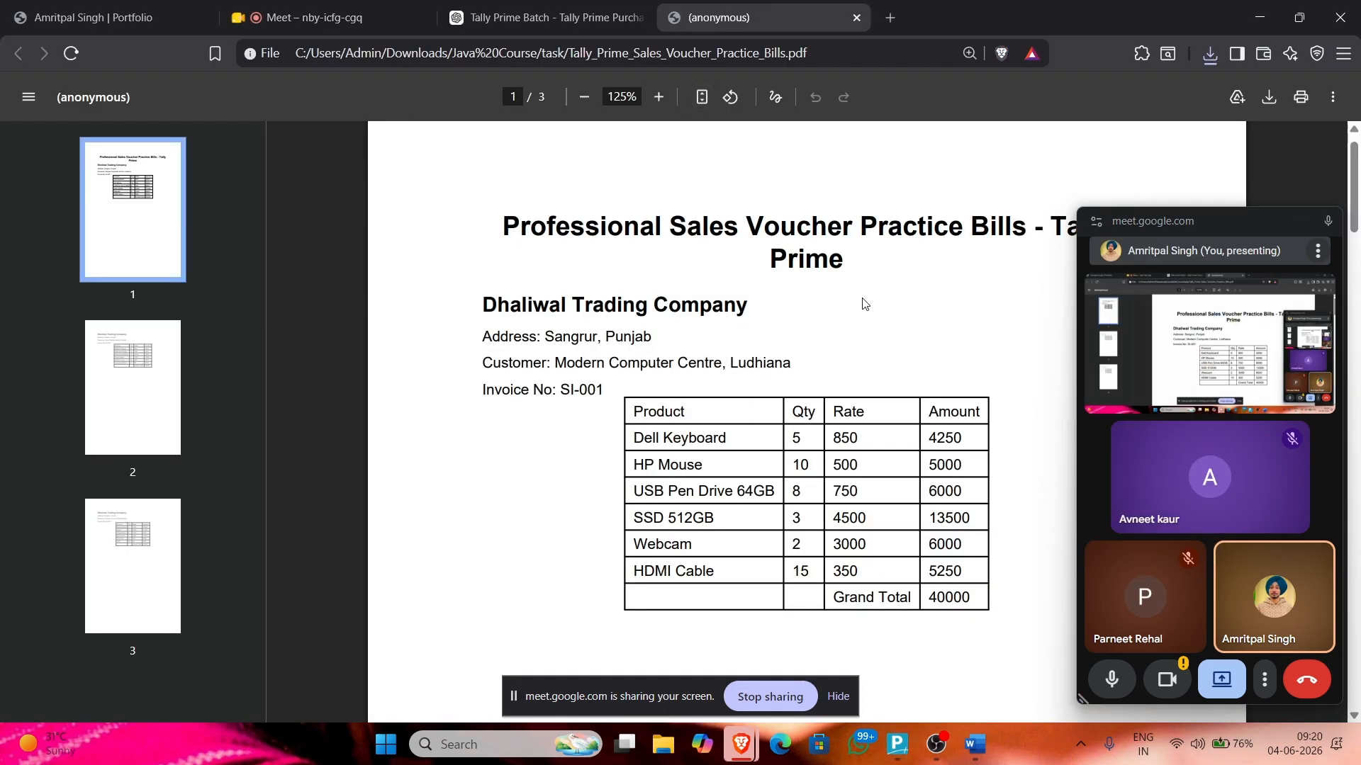
left_click(1306, 220)
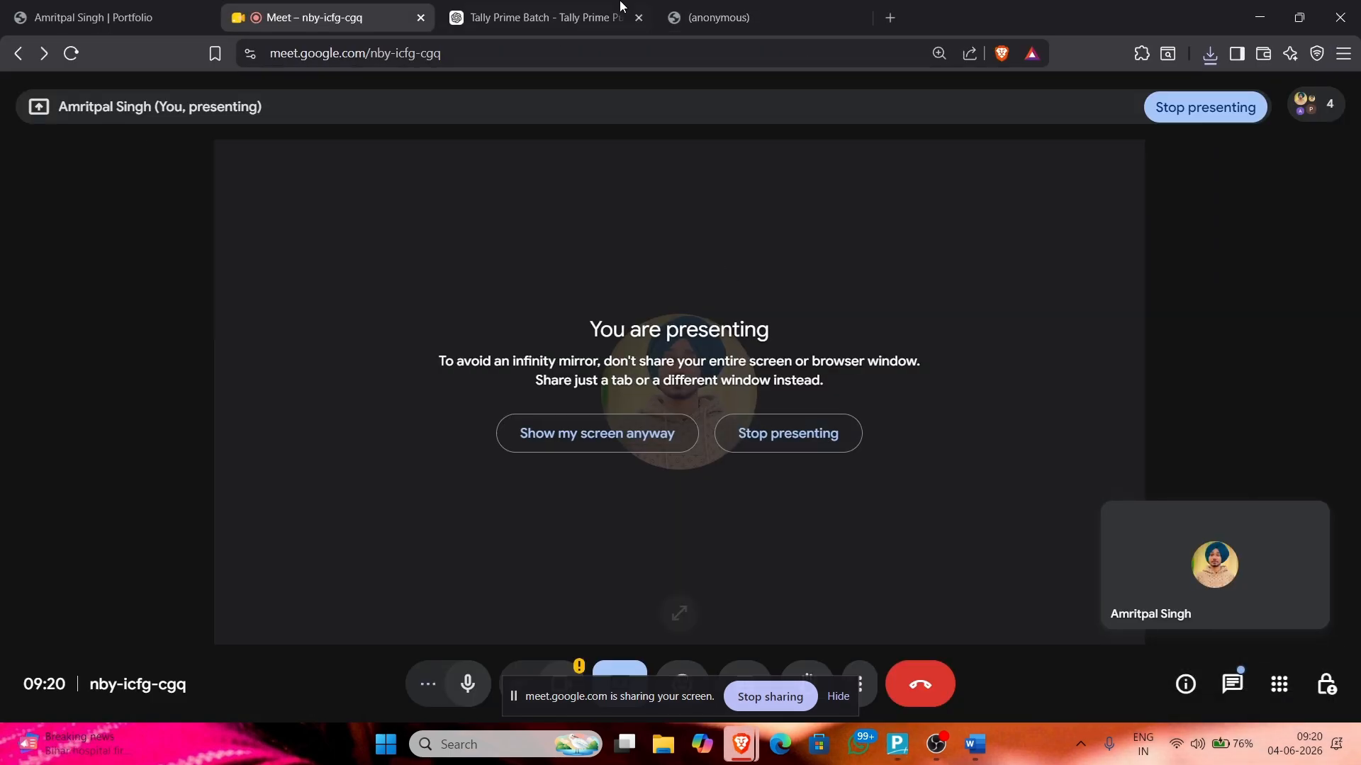
left_click(755, 7)
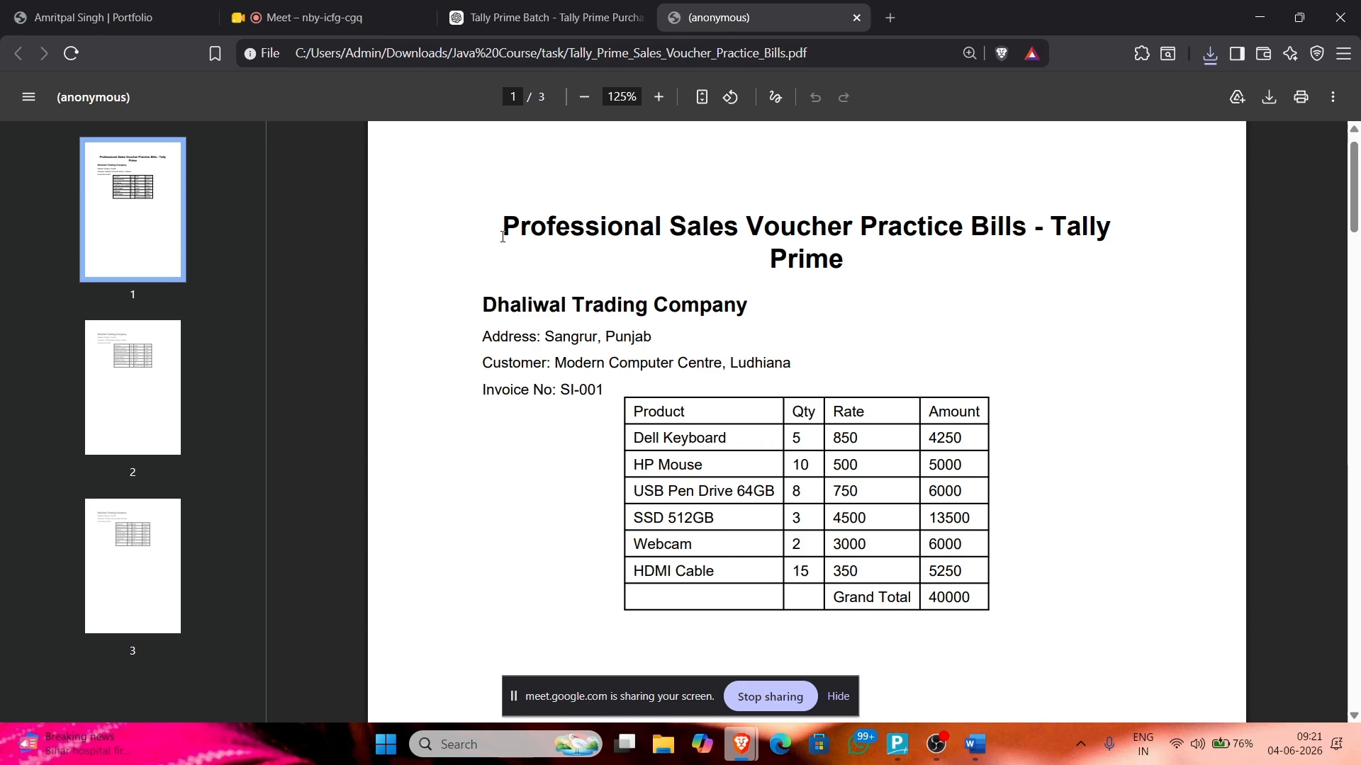
left_click_drag(555, 363, 721, 364)
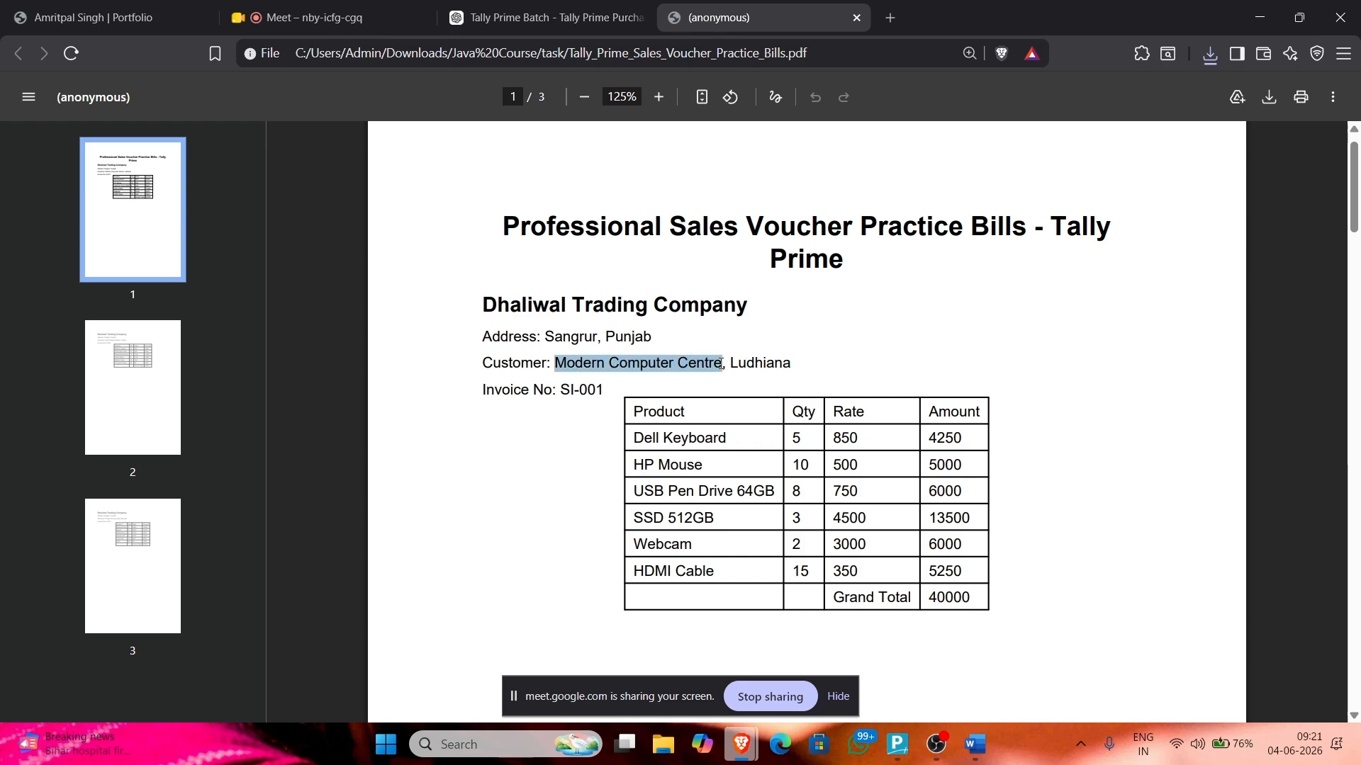
left_click(897, 744)
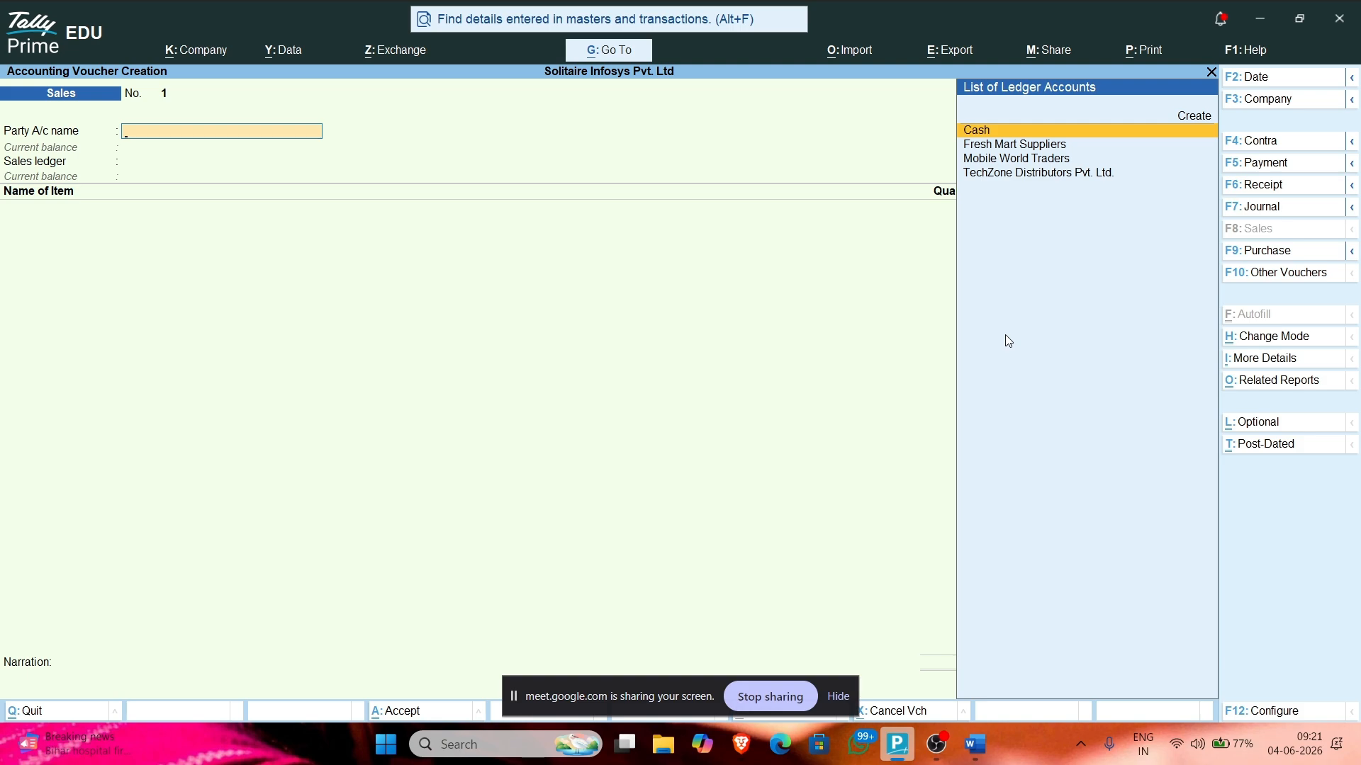
Step: Create the party ledger 'Modern Computer Center' under Sundry Debtors with bill-by-bill set to Yes
key("alt+c")
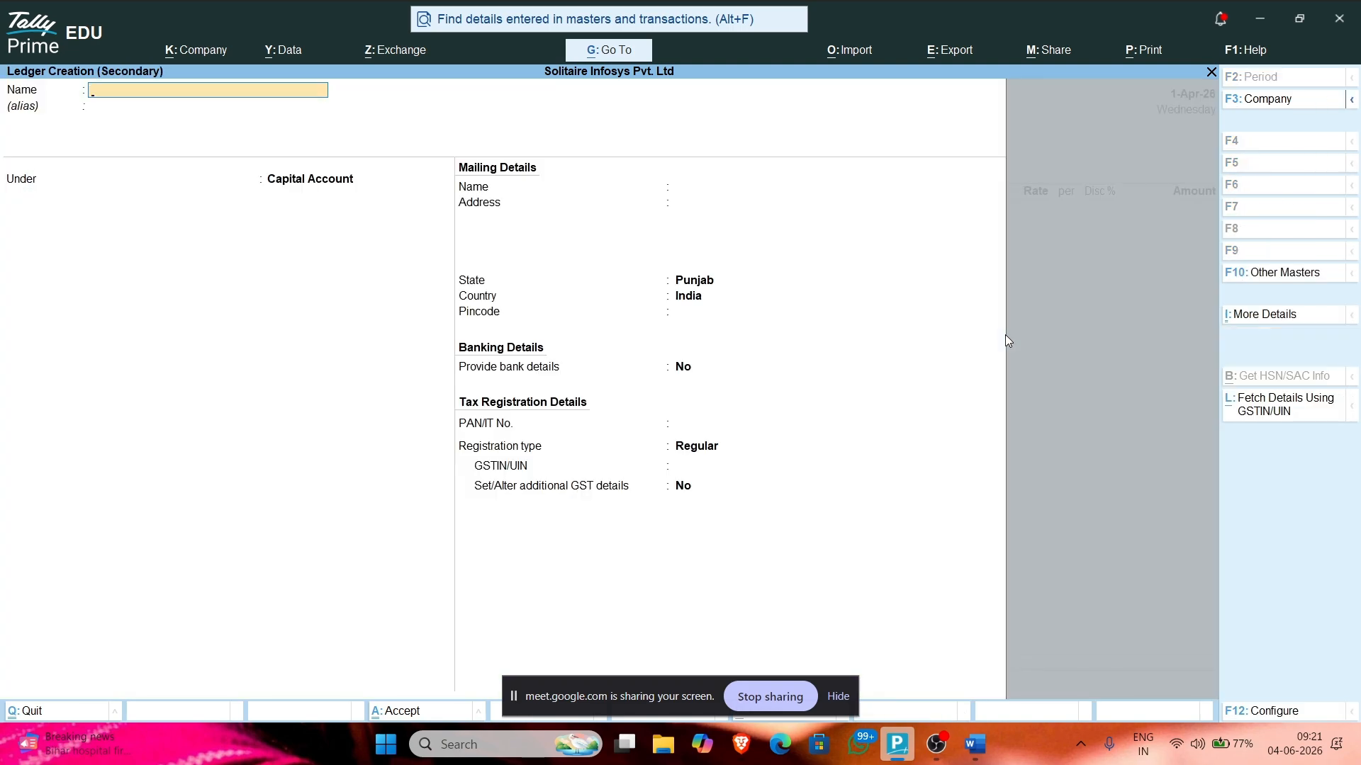
key("ctrl")
type("Modern Computer Center")
key("Return")
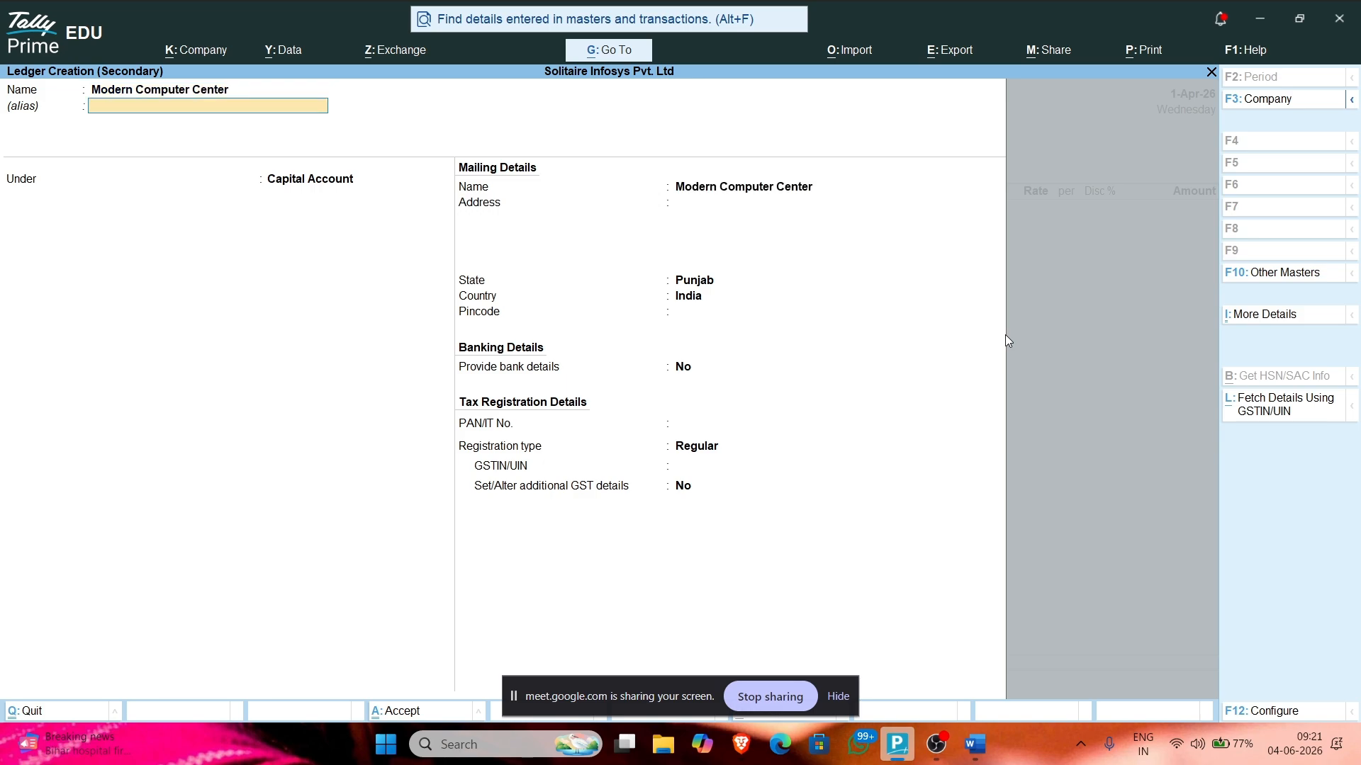
key("Return")
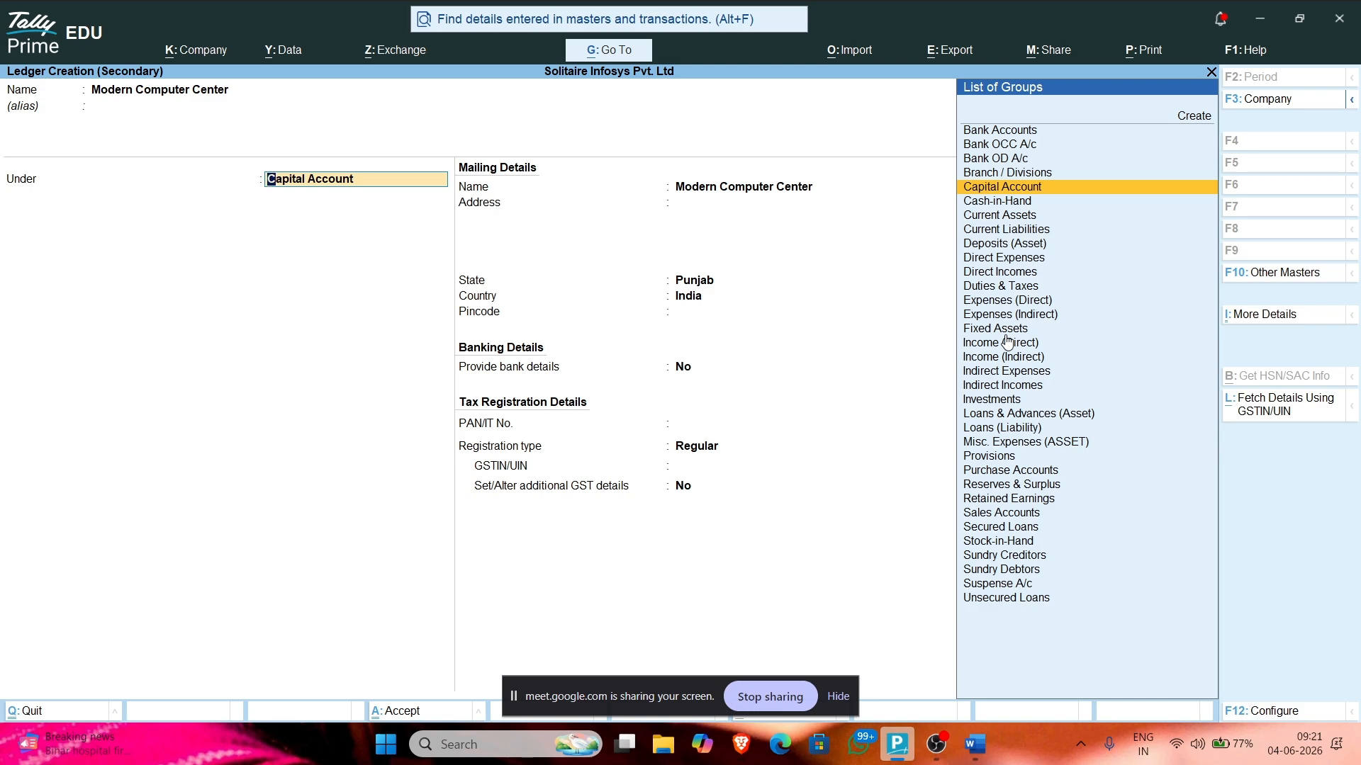
type("Deb")
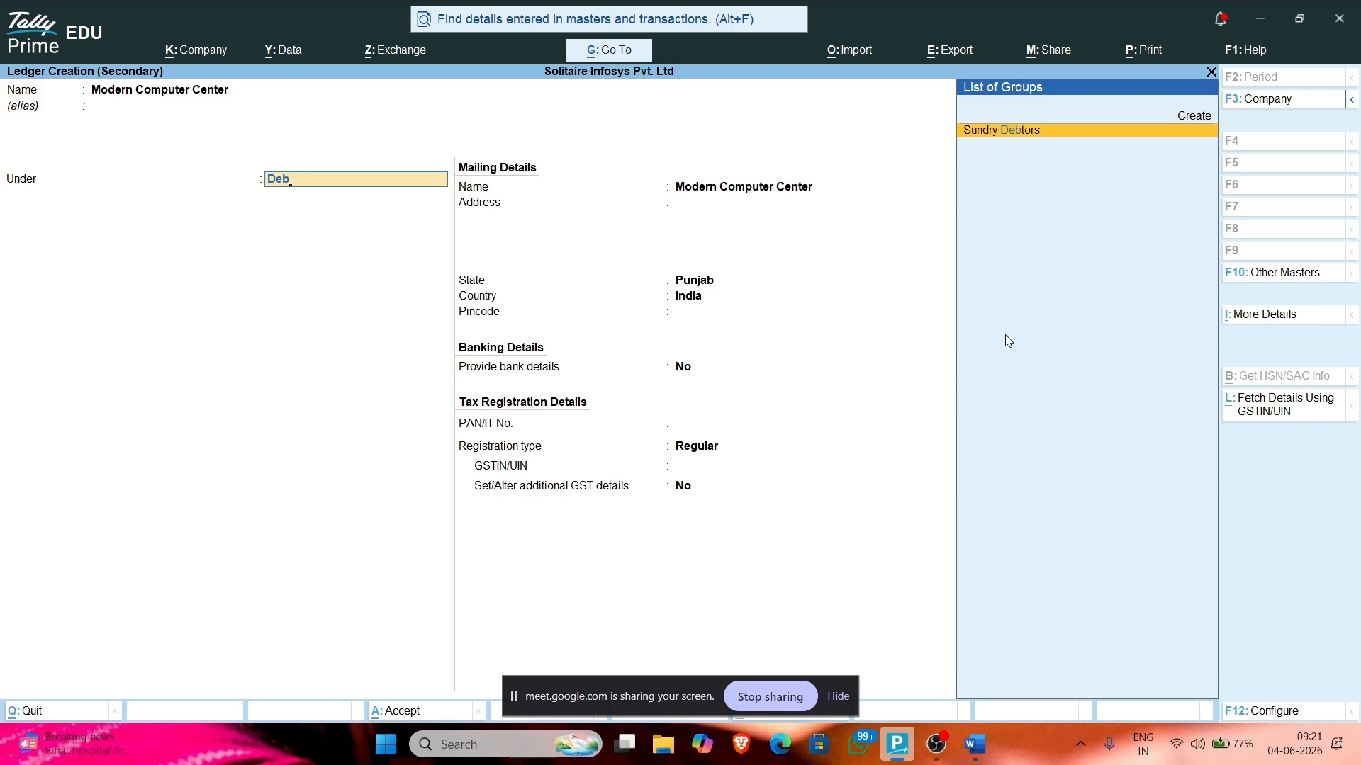
key("Return")
key("Return")
key("Return")
key("Return")
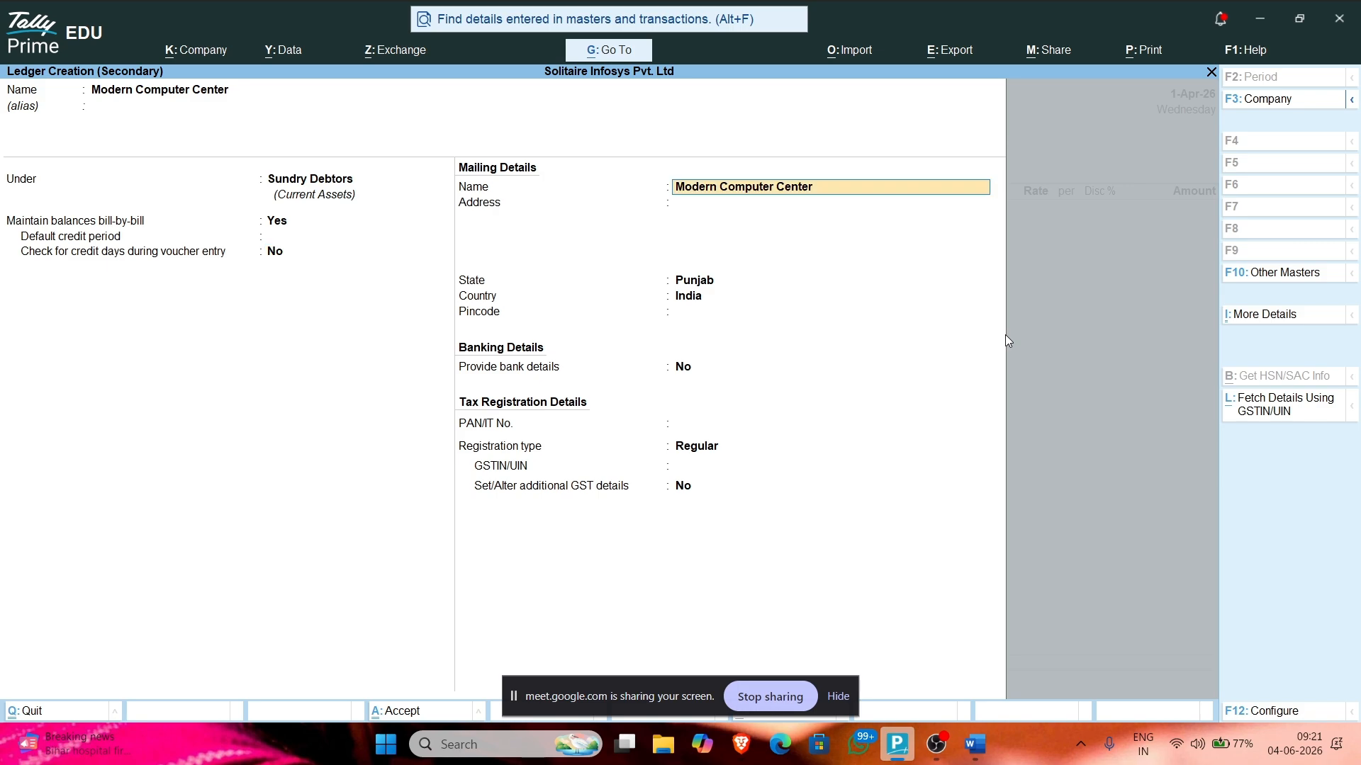
key("Return")
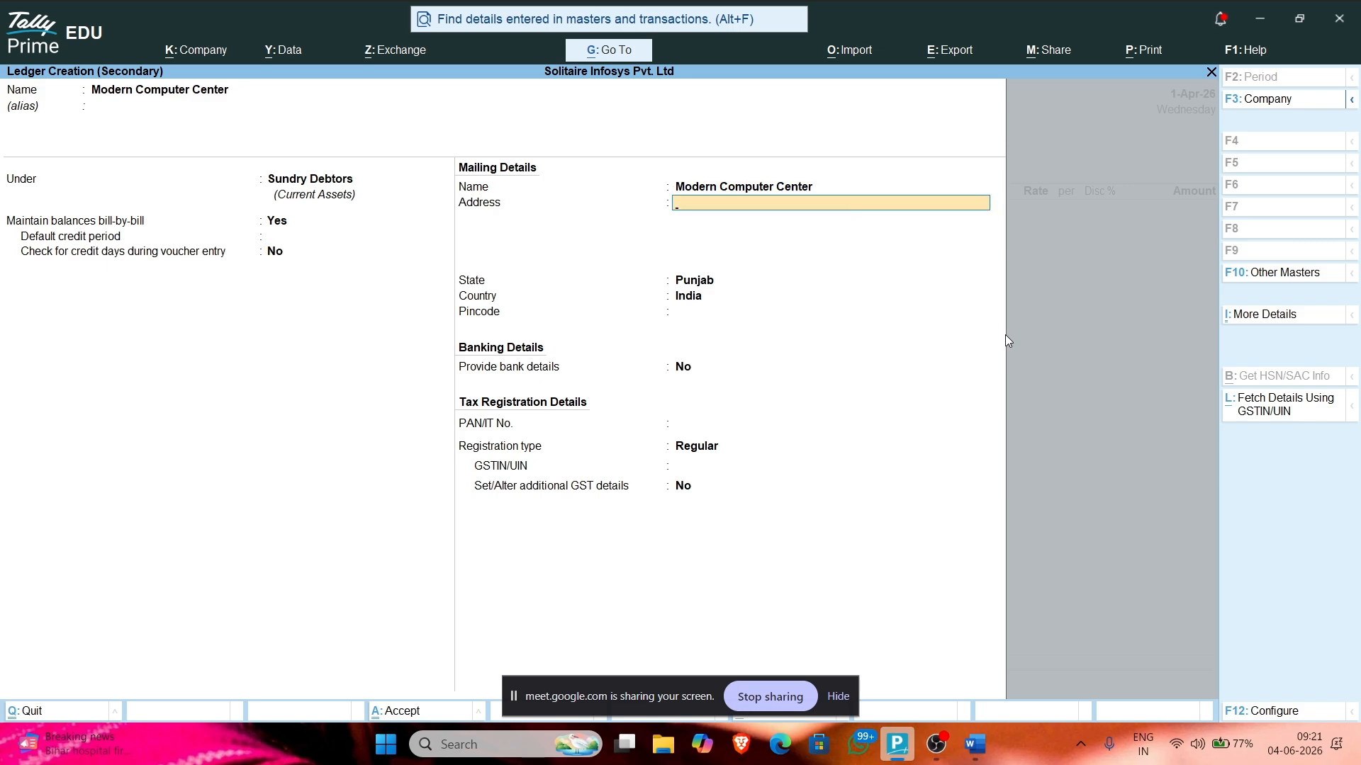
Step: Enter the ledger address as Ludhiana, Punjab on the first line and India on the second
type("Lud")
key("BackSpace")
key("BackSpace")
key("BackSpace")
key("BackSpace")
type("Ludhiana, PO")
key("BackSpace")
key("BackSpace")
type("Punjab")
key("Return")
type("India")
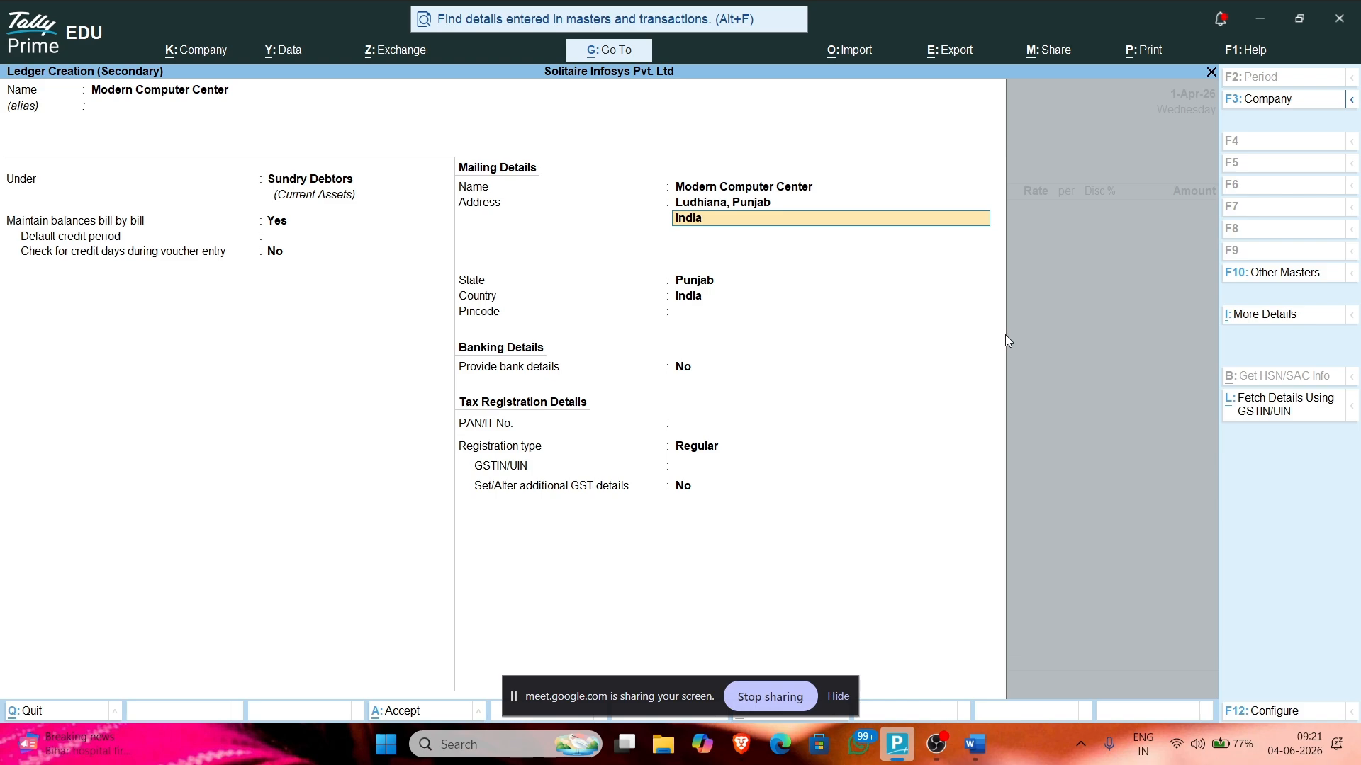
key("alt+Tab")
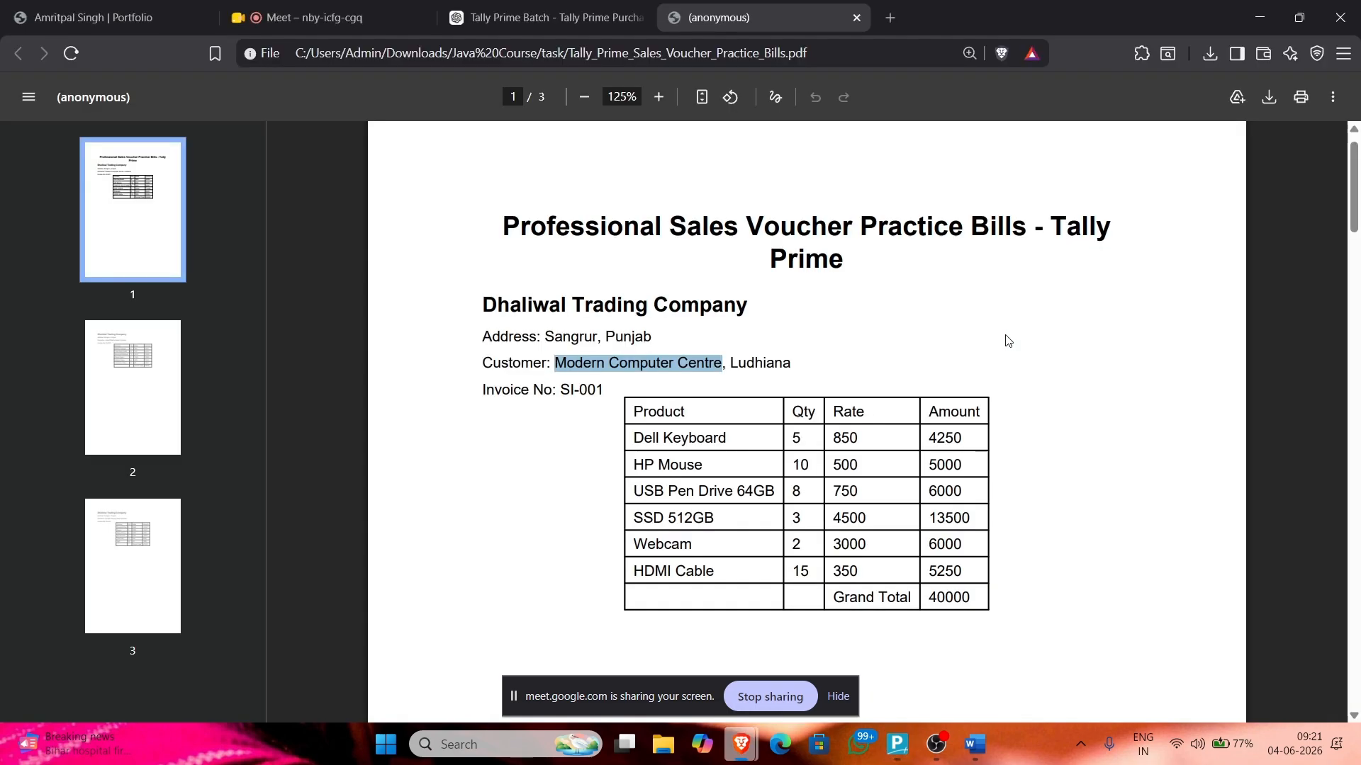
key("alt+Tab")
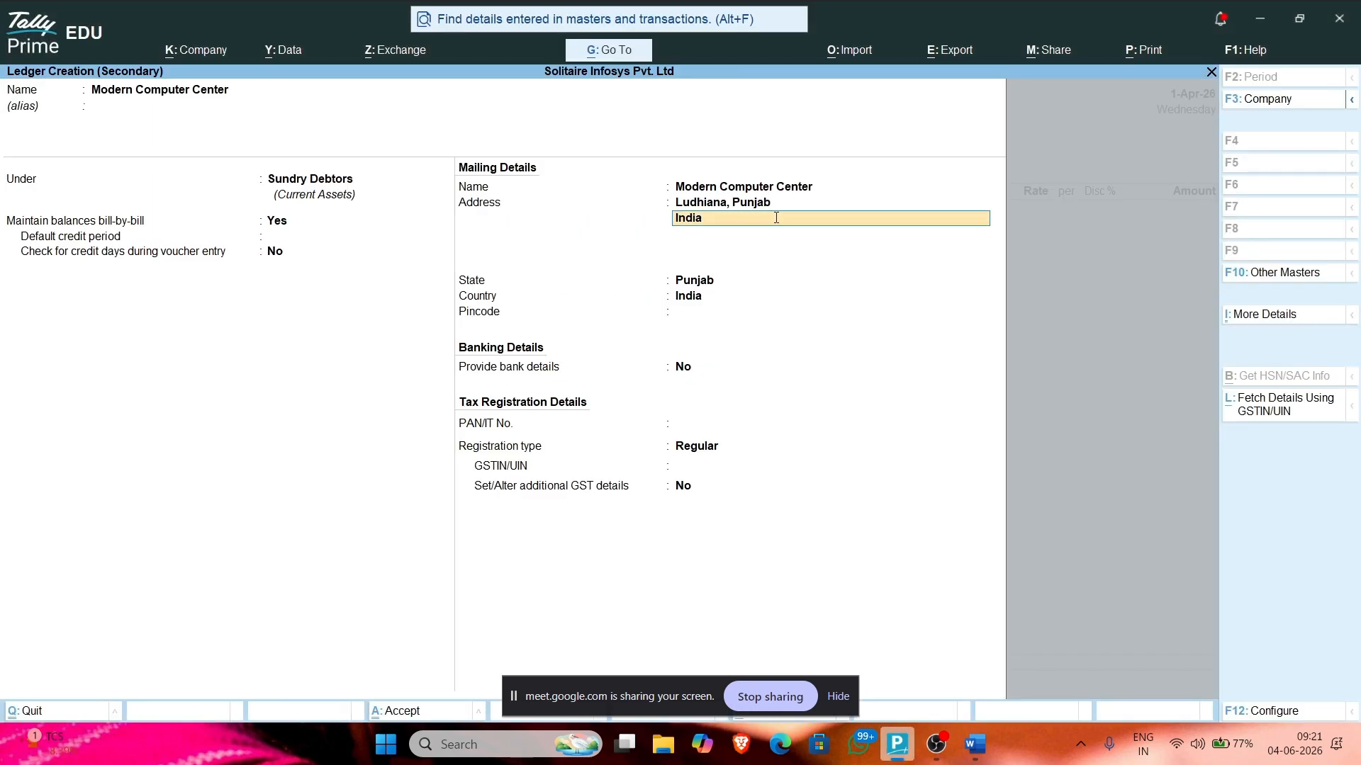
Step: Leave GSTIN blank, save the Modern Computer Center ledger and return to Party A/c
key("Return")
key("Return")
key("Return")
key("Return")
key("Return")
key("Return")
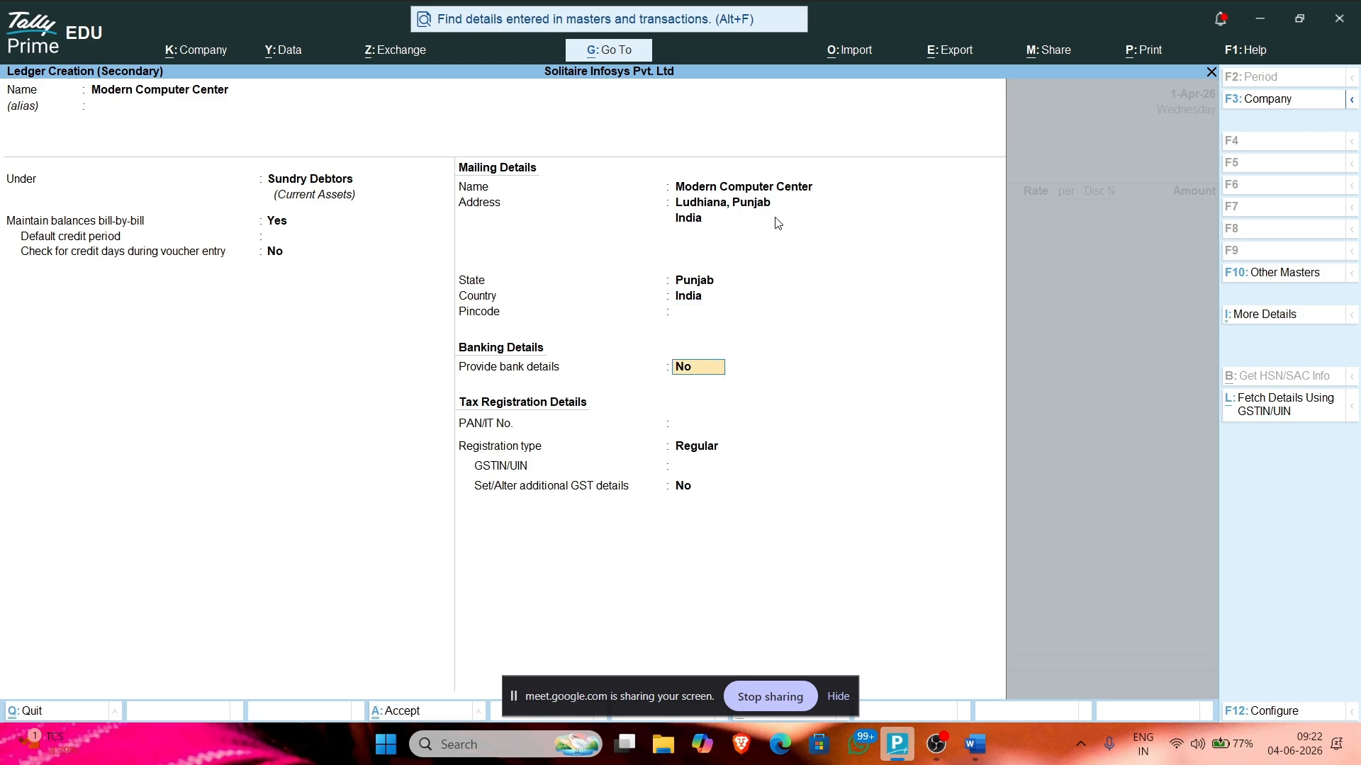
key("Return")
key("Return")
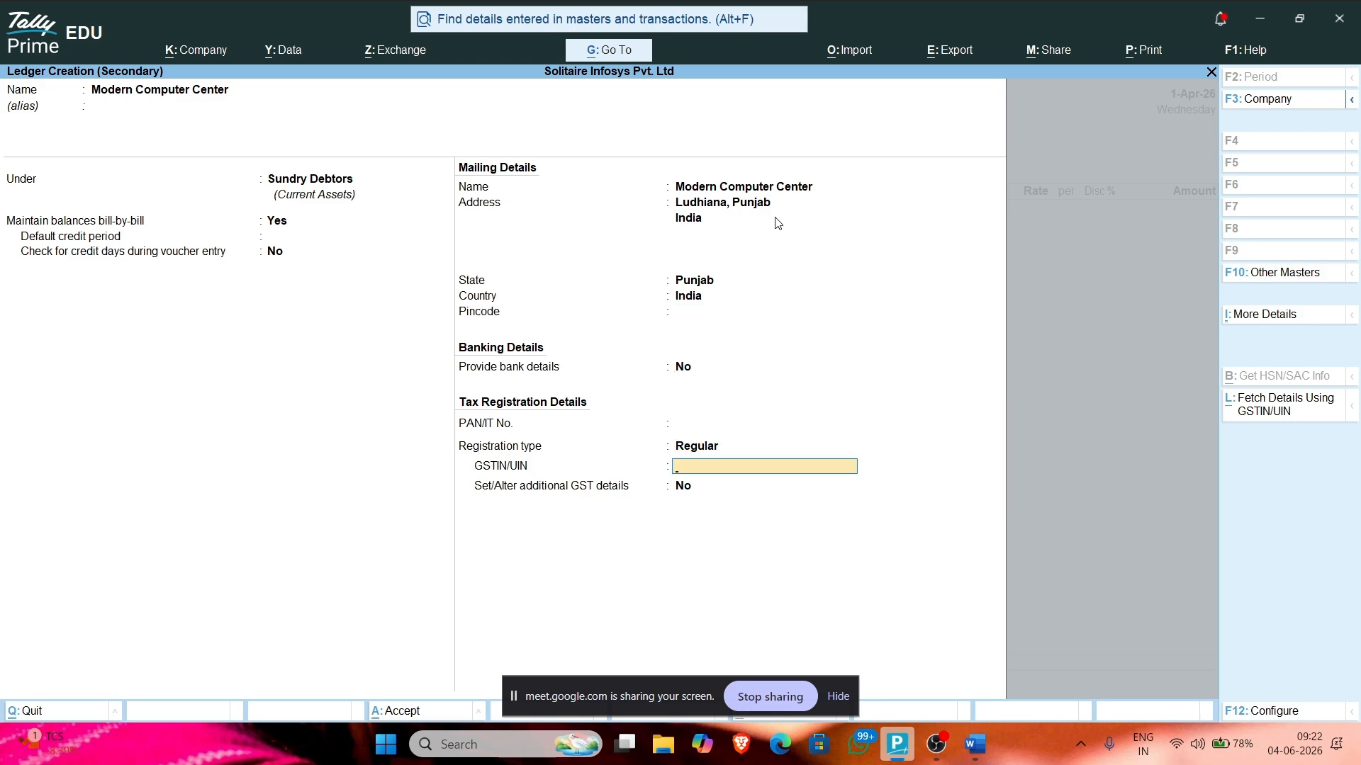
key("Return")
key("Return")
key("Return")
key("alt+Tab")
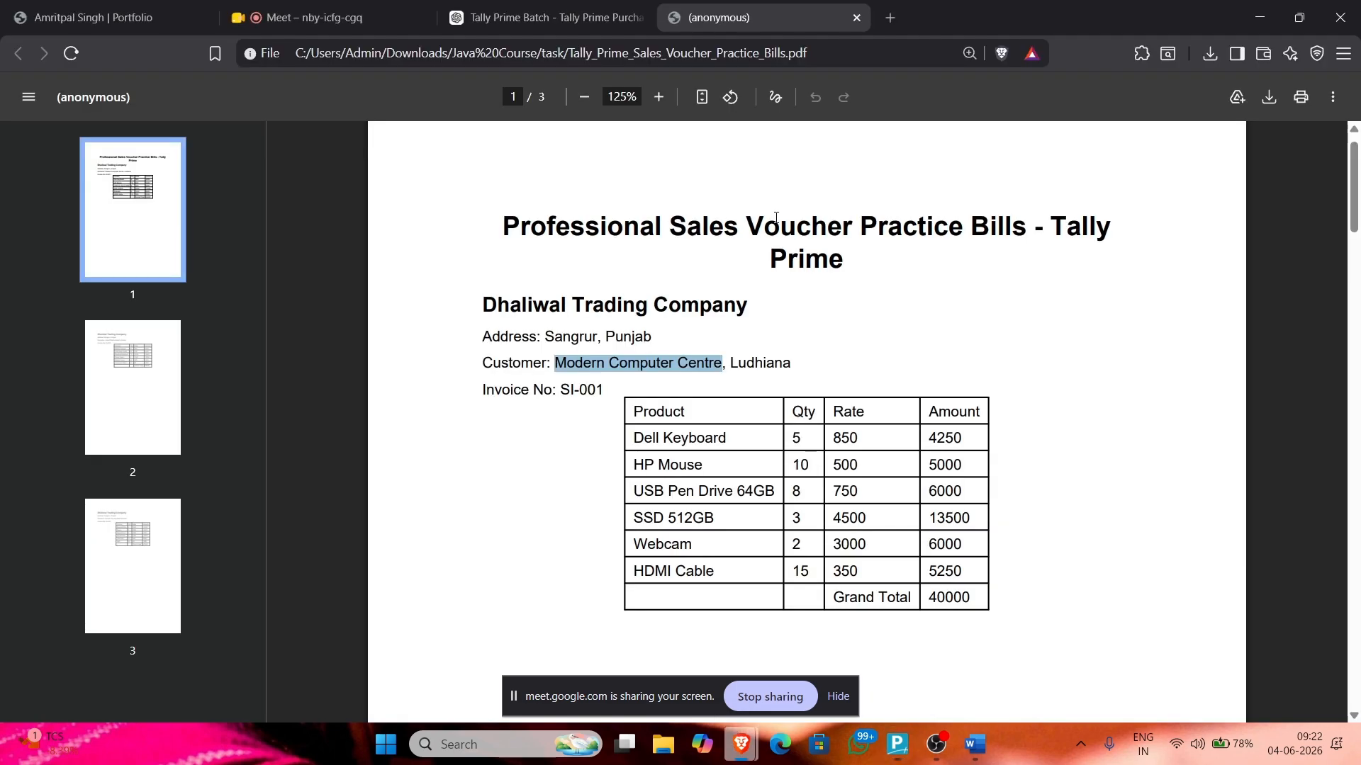
key("alt+Tab")
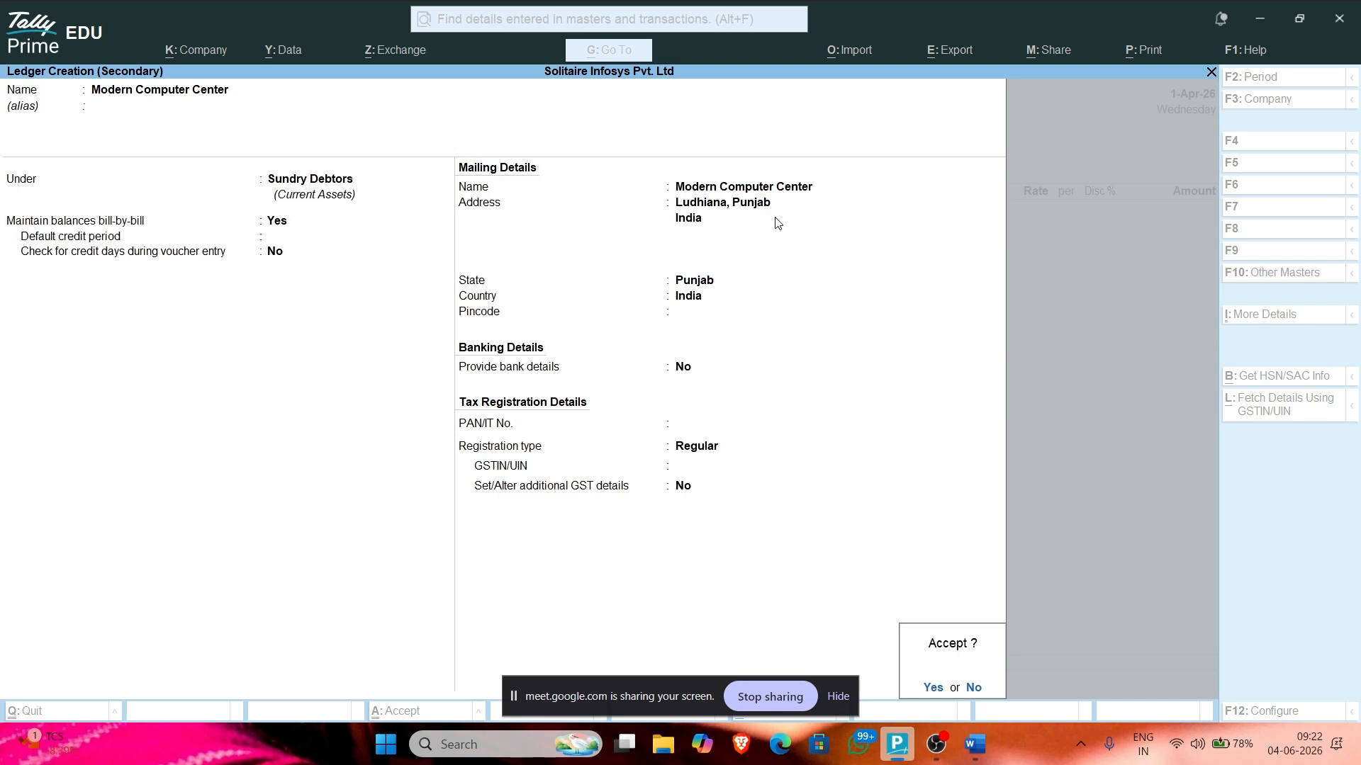
key("Return")
key("Escape")
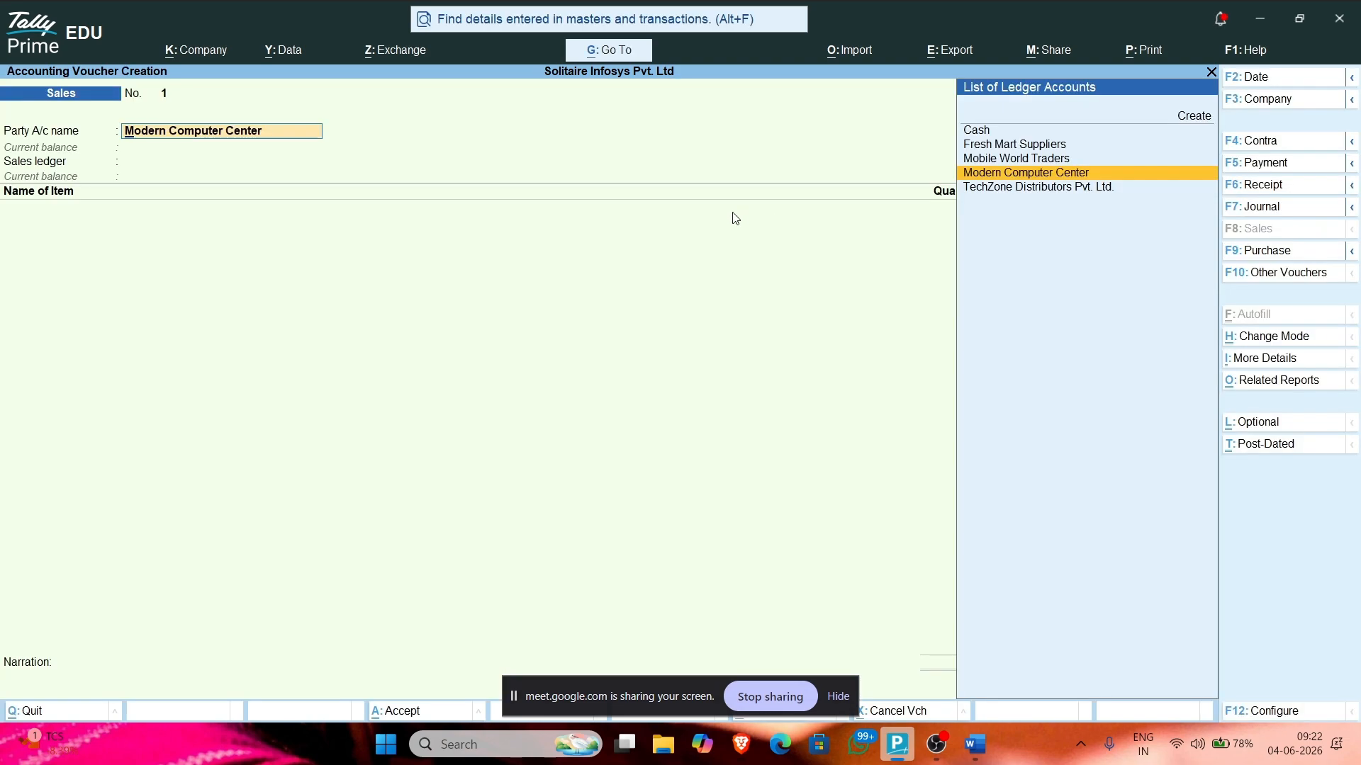
Step: Accept Modern Computer Center as party, skip dispatch details, and keep Punjab as place of supply
key("Return")
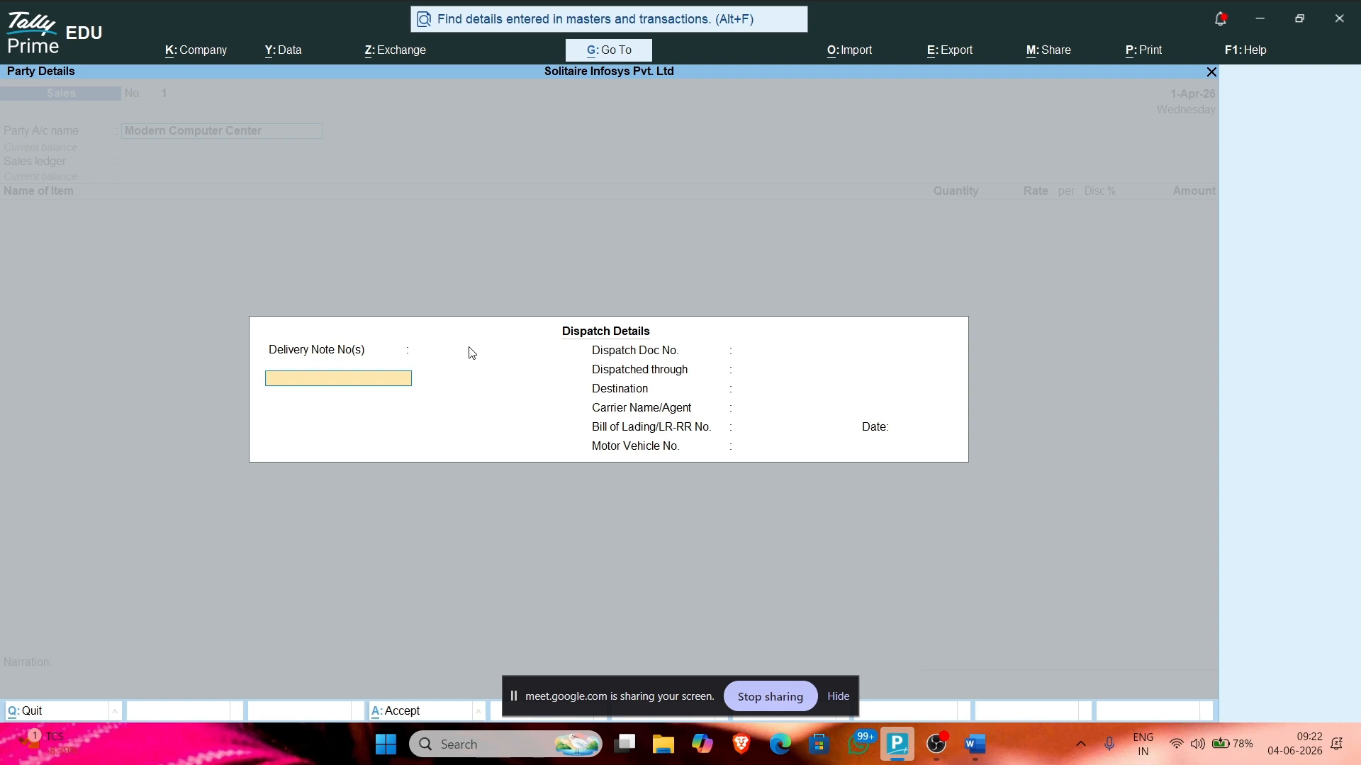
key("Return")
key("Return")
key("Return")
key("Return")
key("Return")
key("Return")
key("Return")
key("Return")
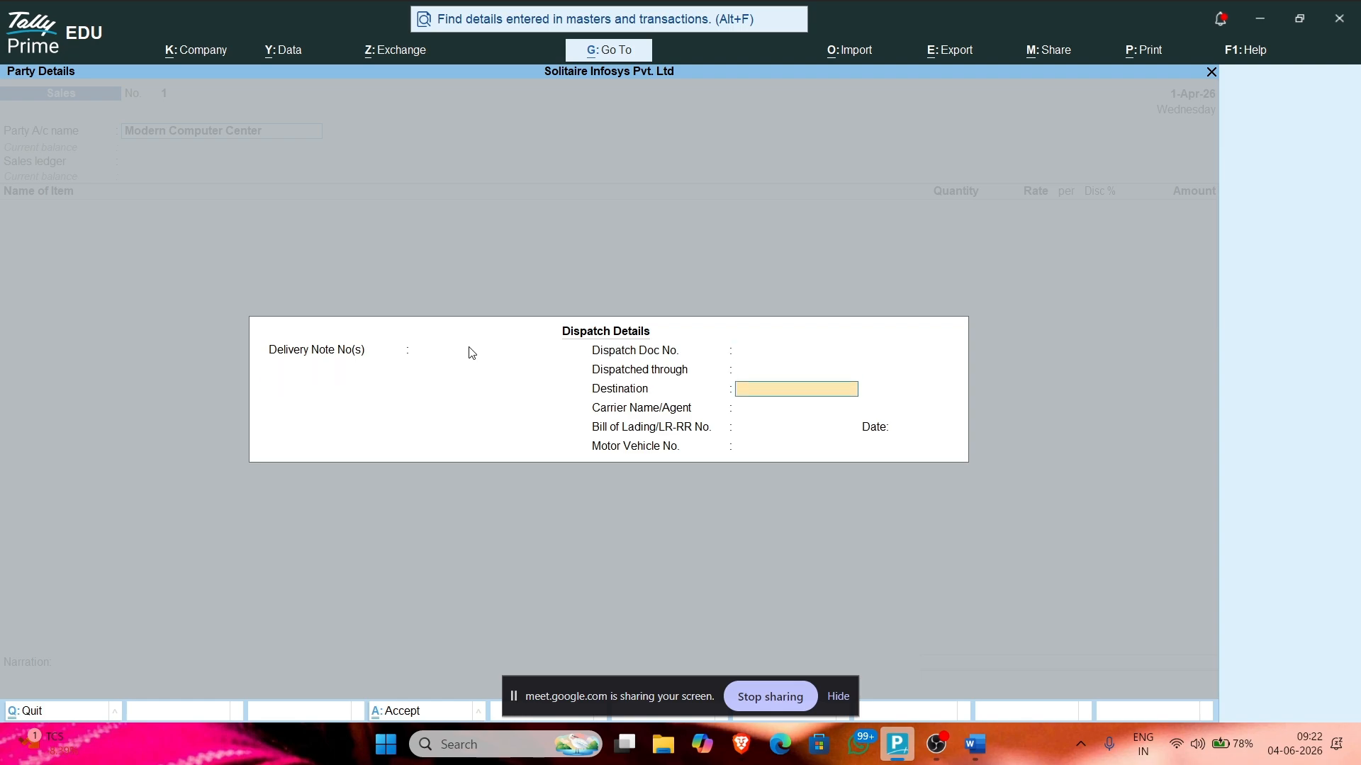
key("Return")
key("Return")
key("Return")
key("Return")
key("Return")
key("Return")
key("Return")
key("Return")
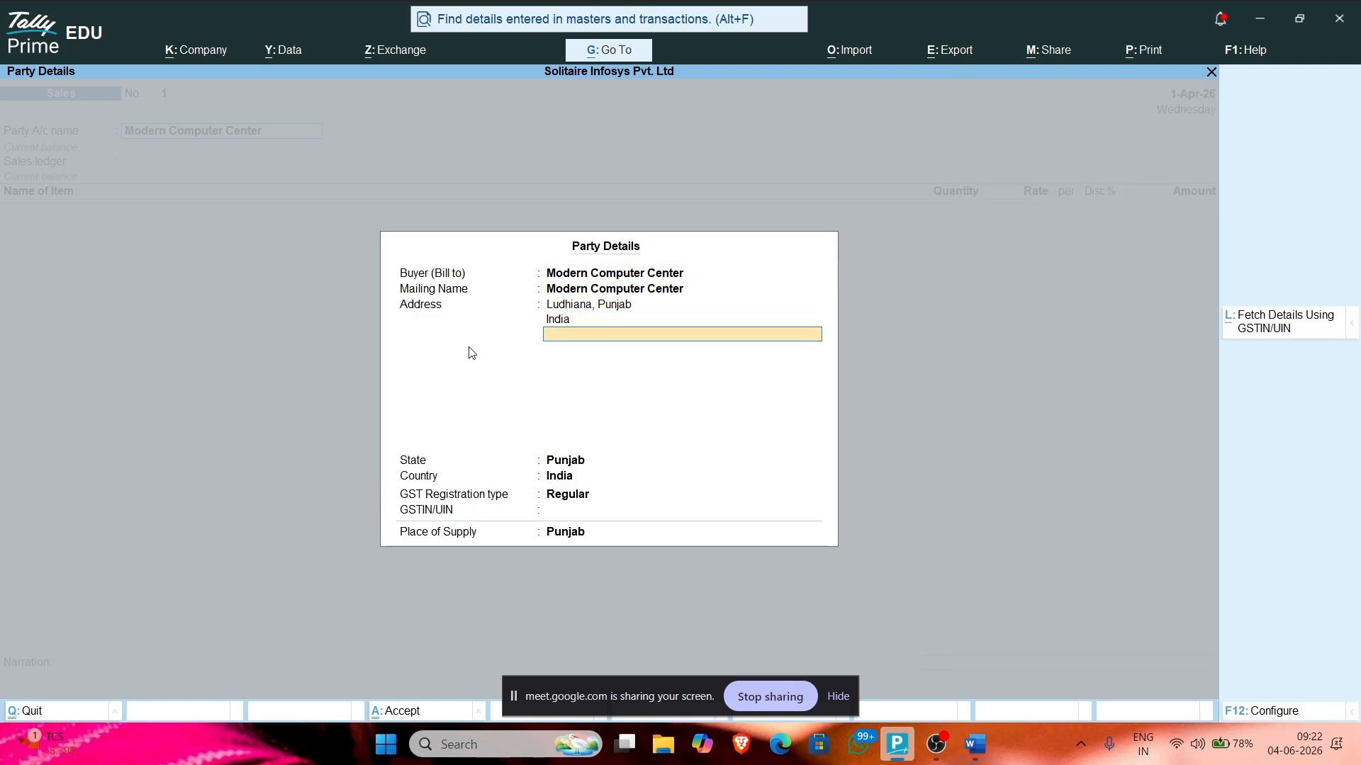
key("Return")
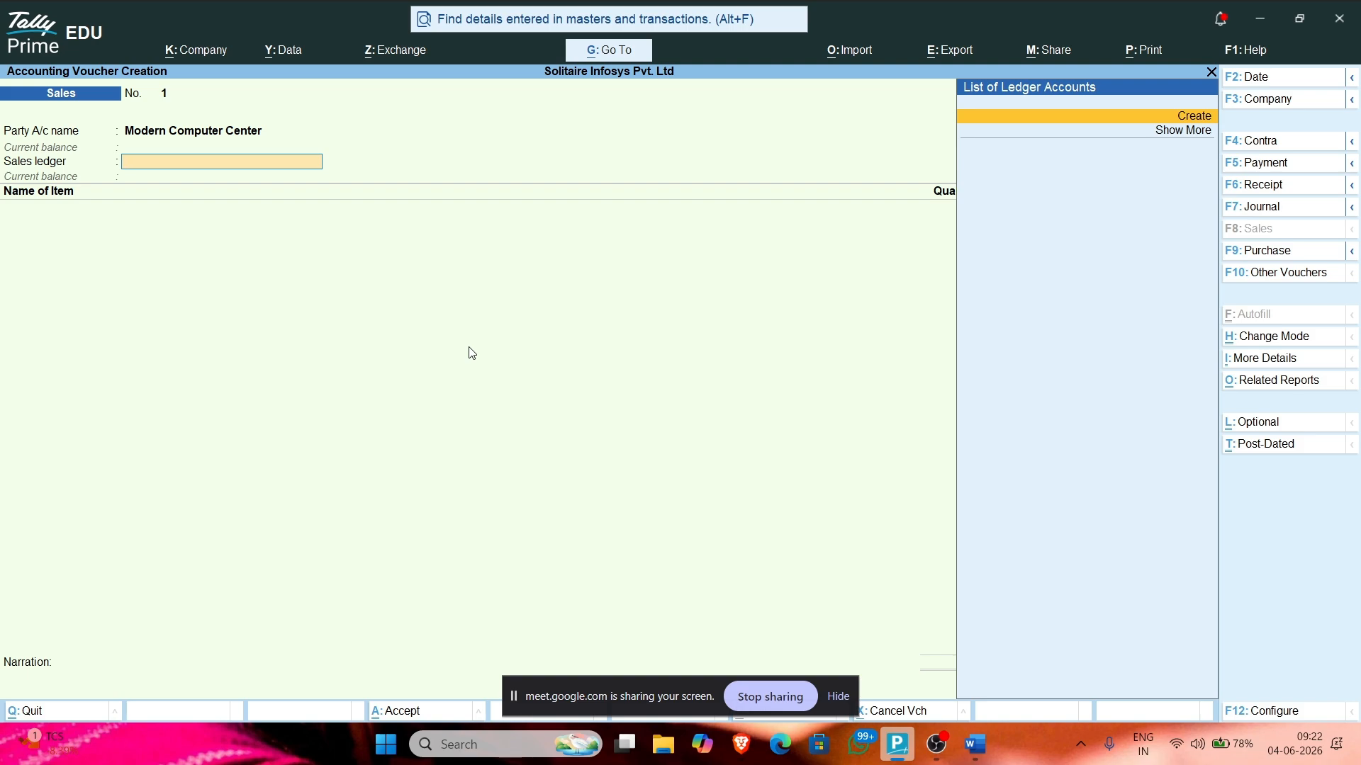
Step: Create a ledger named Sales under Sales Accounts with Goods as type of supply
key("Return")
type("Sal")
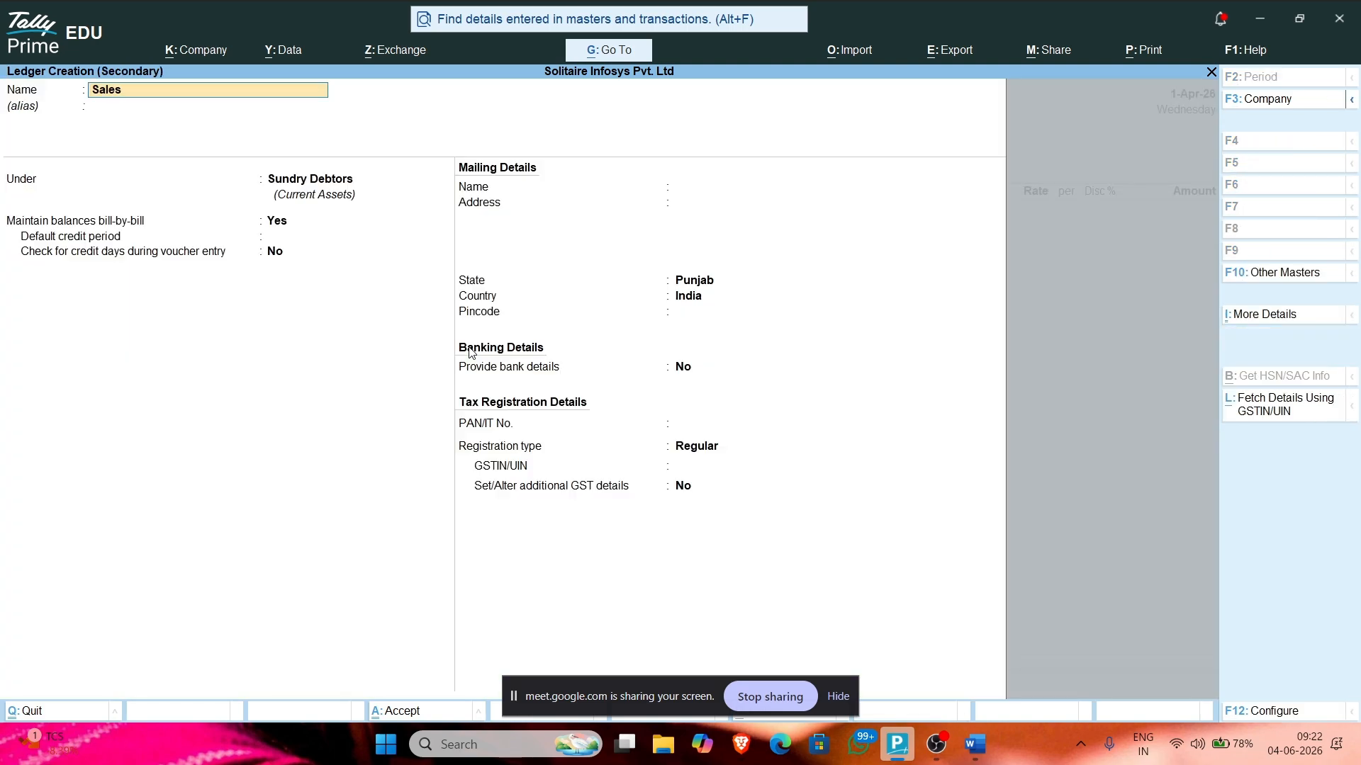
type("es")
key("Return")
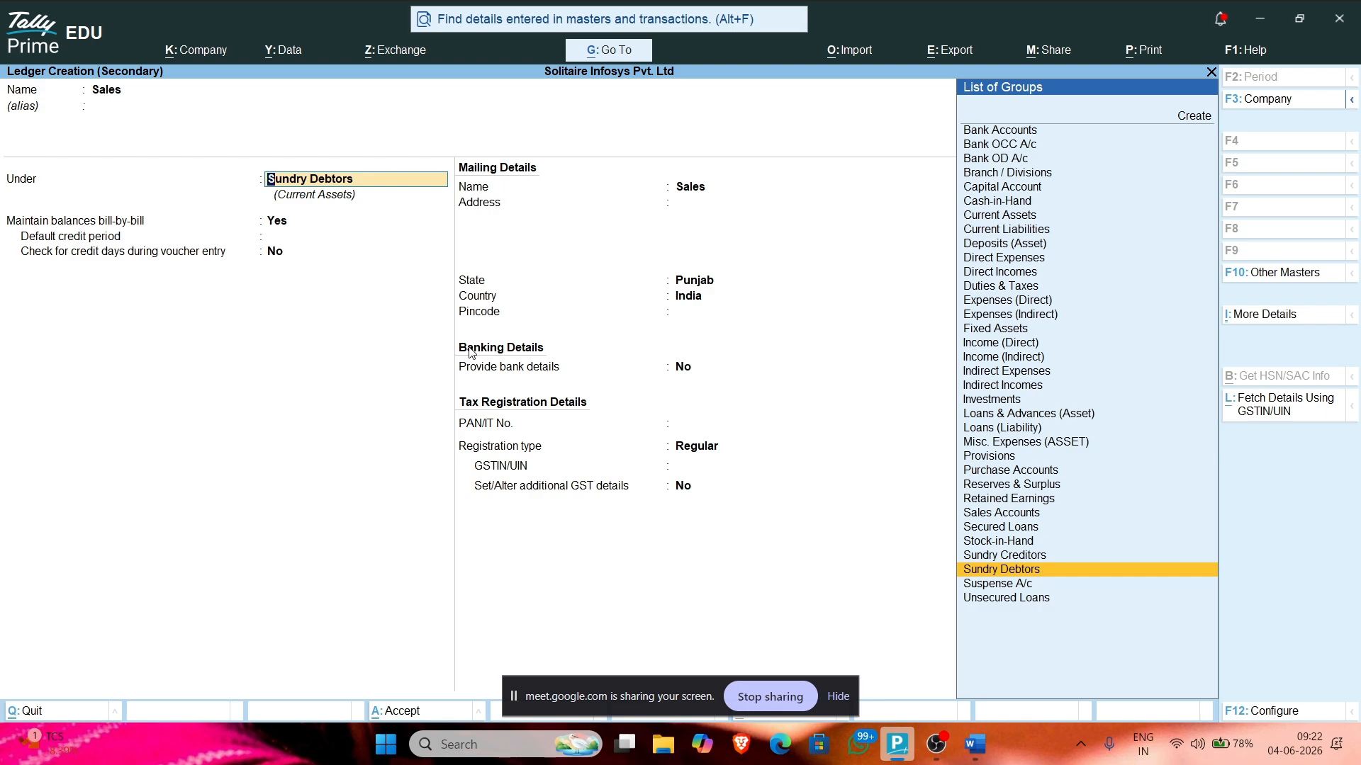
type("Sales")
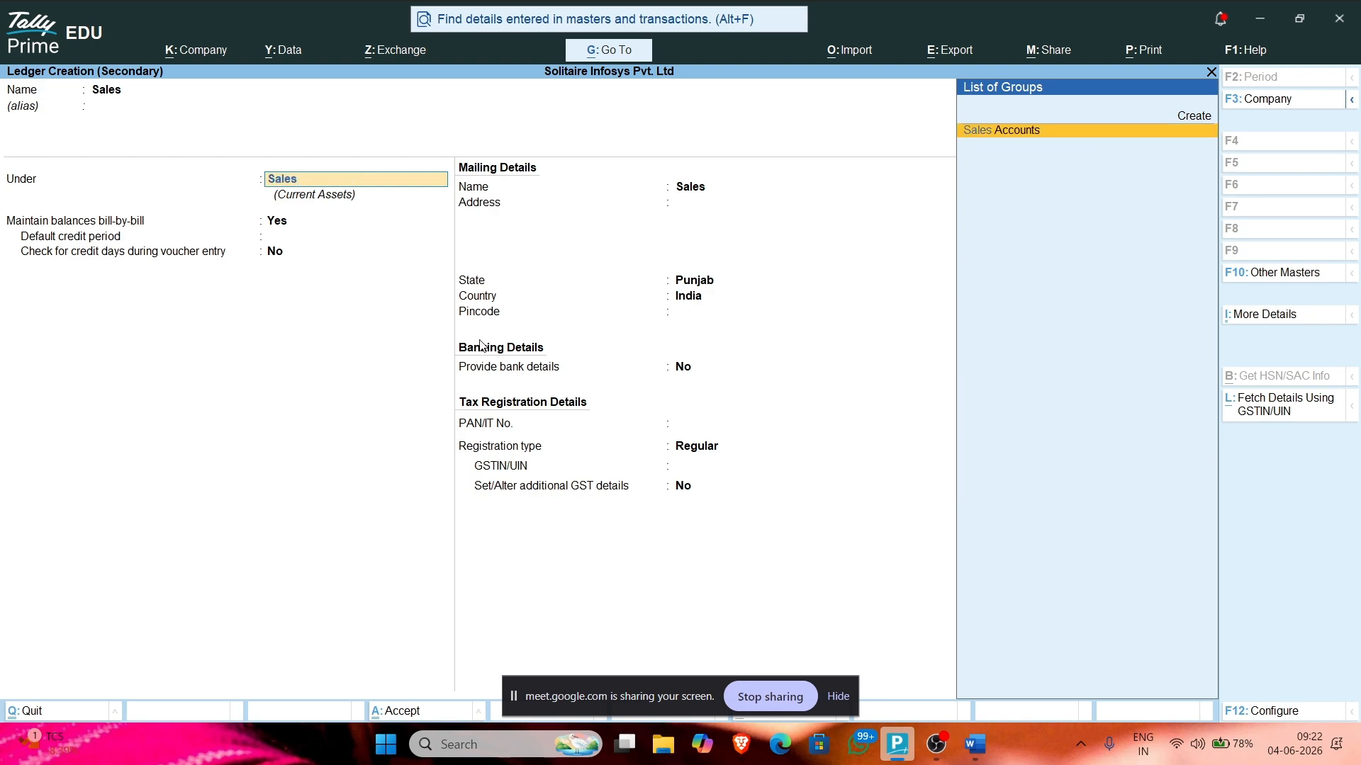
key("Return")
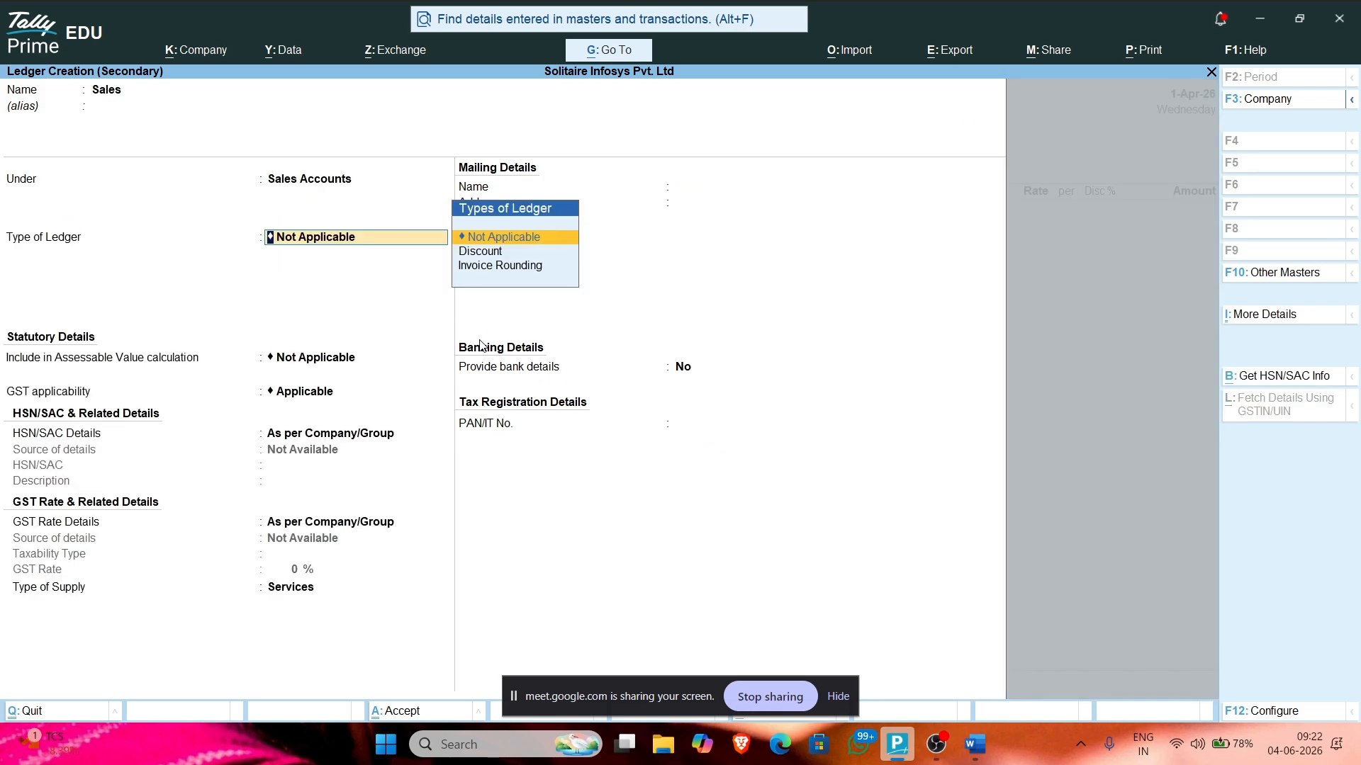
key("Return")
key("Return")
key("Return")
key("Return")
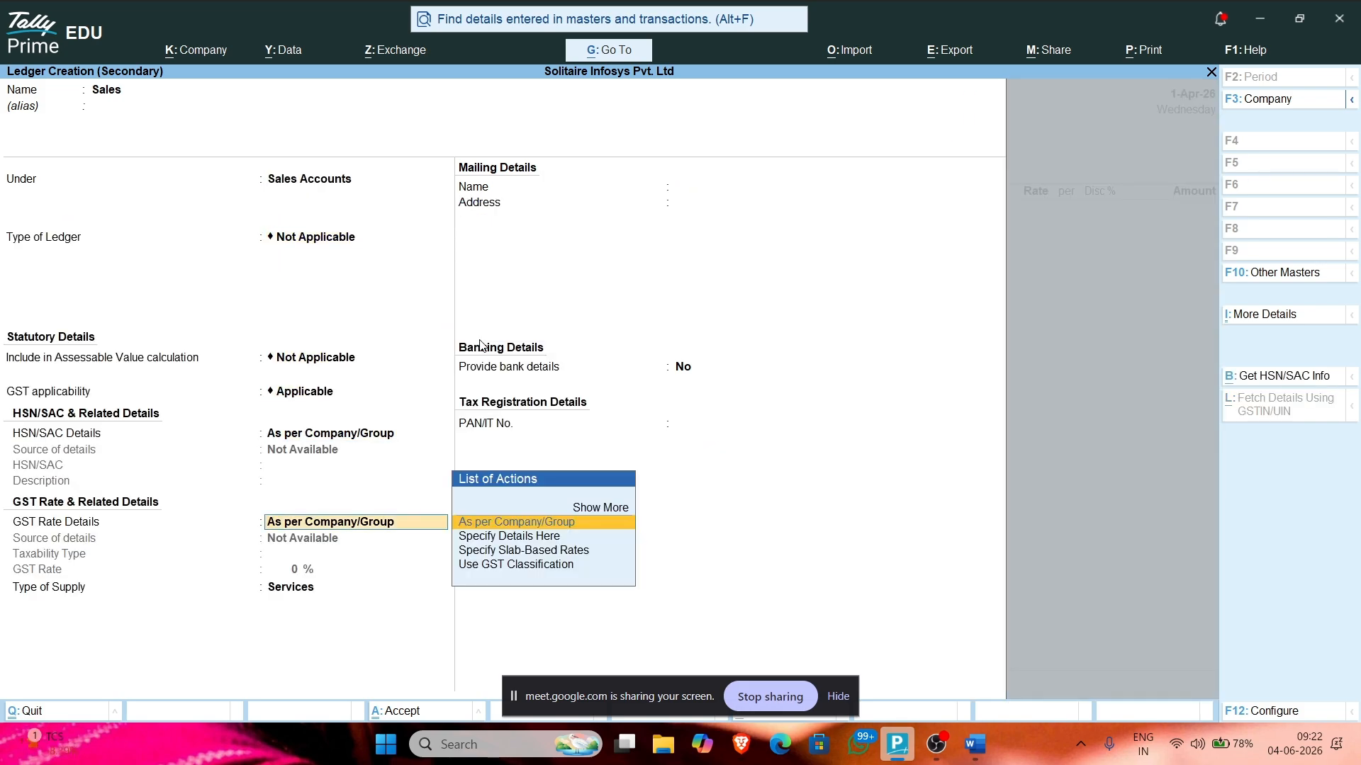
key("Return")
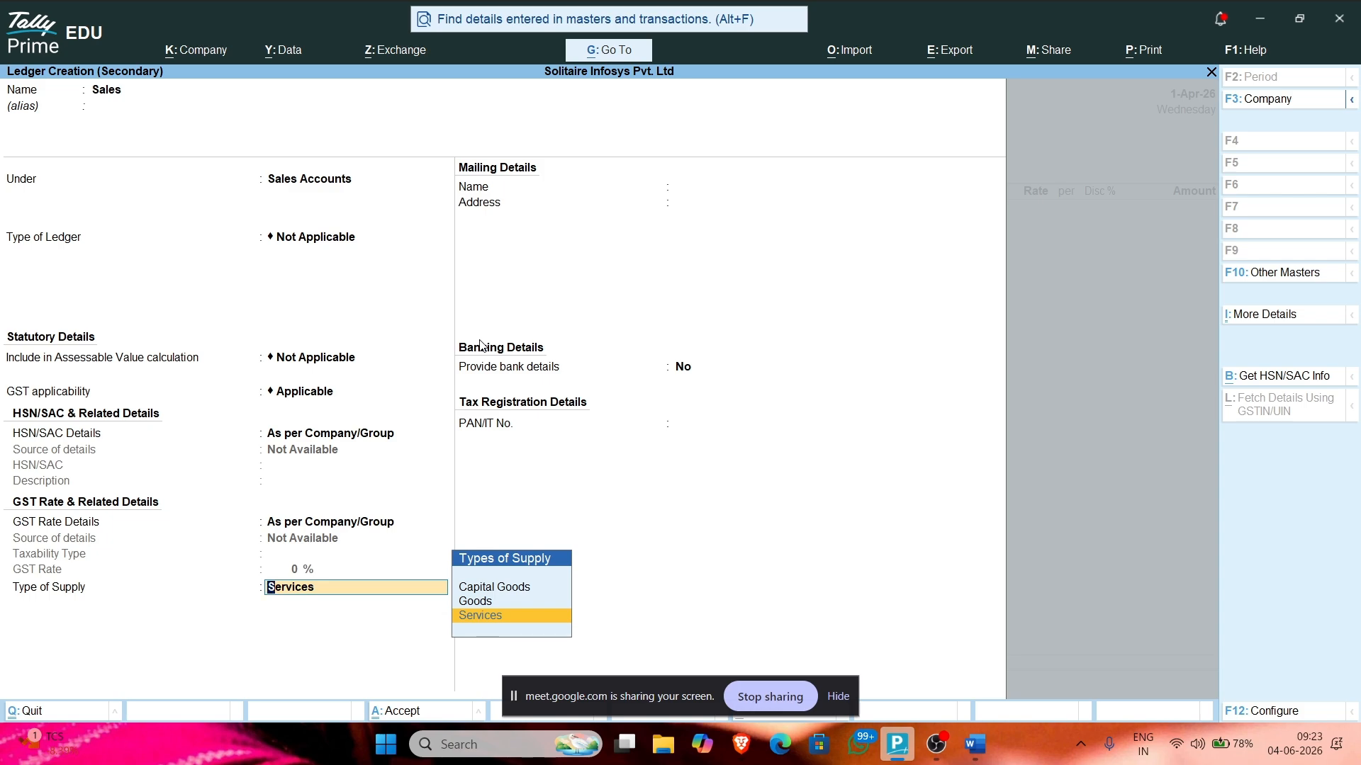
key("Up")
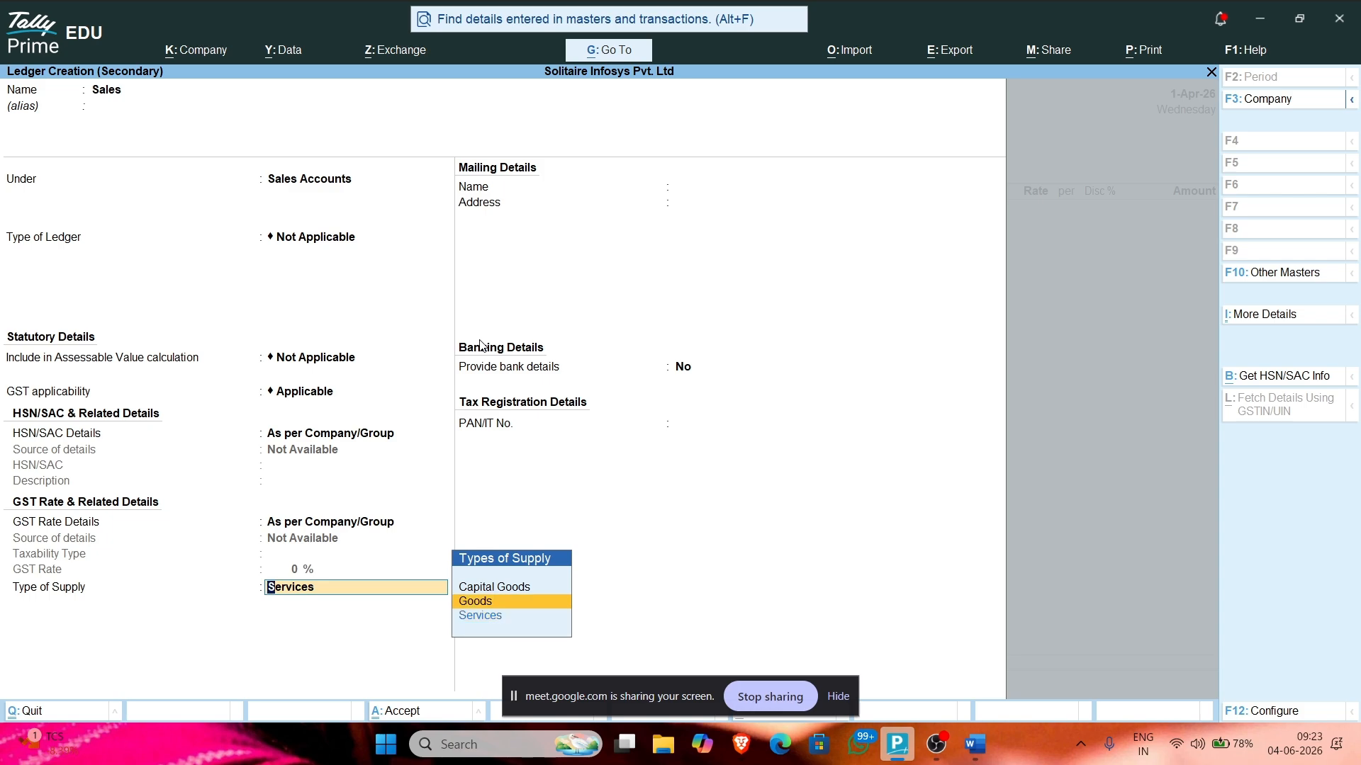
key("Return")
key("Return")
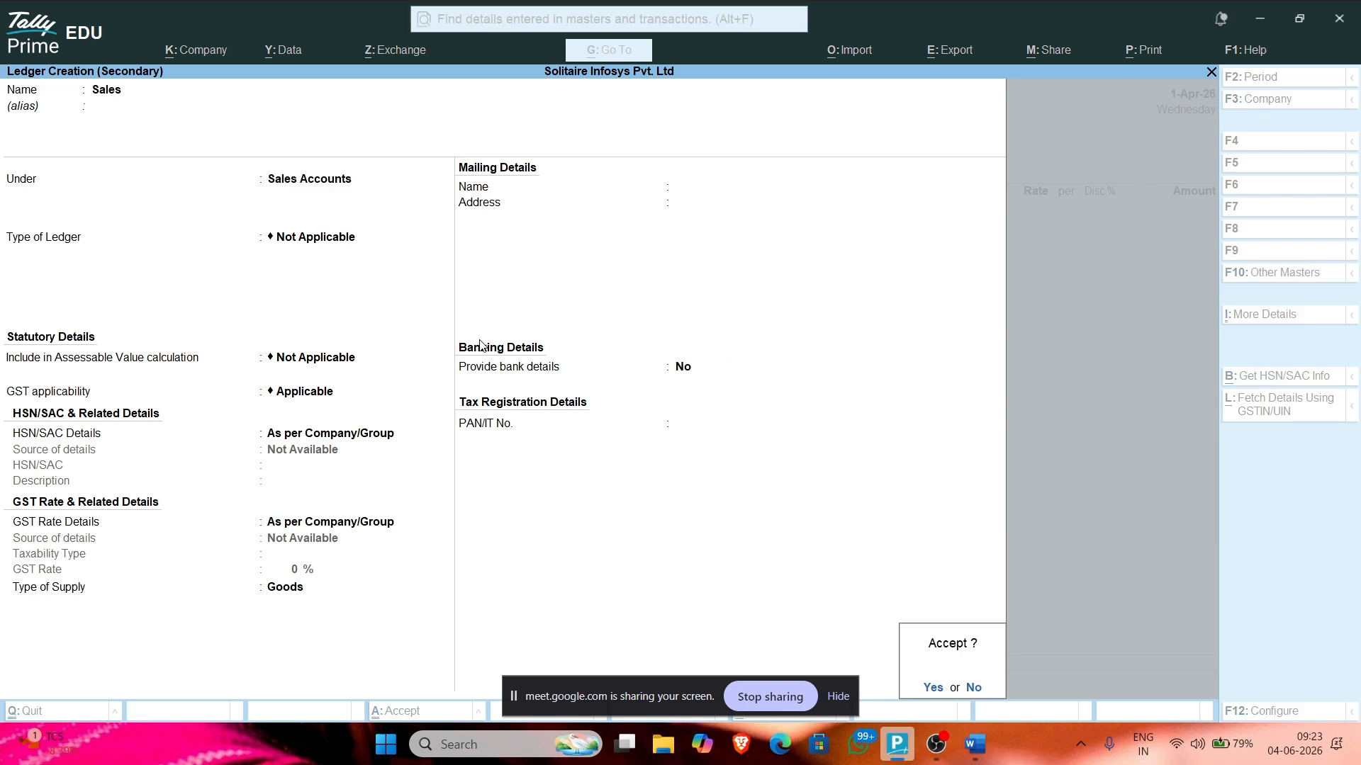
key("Return")
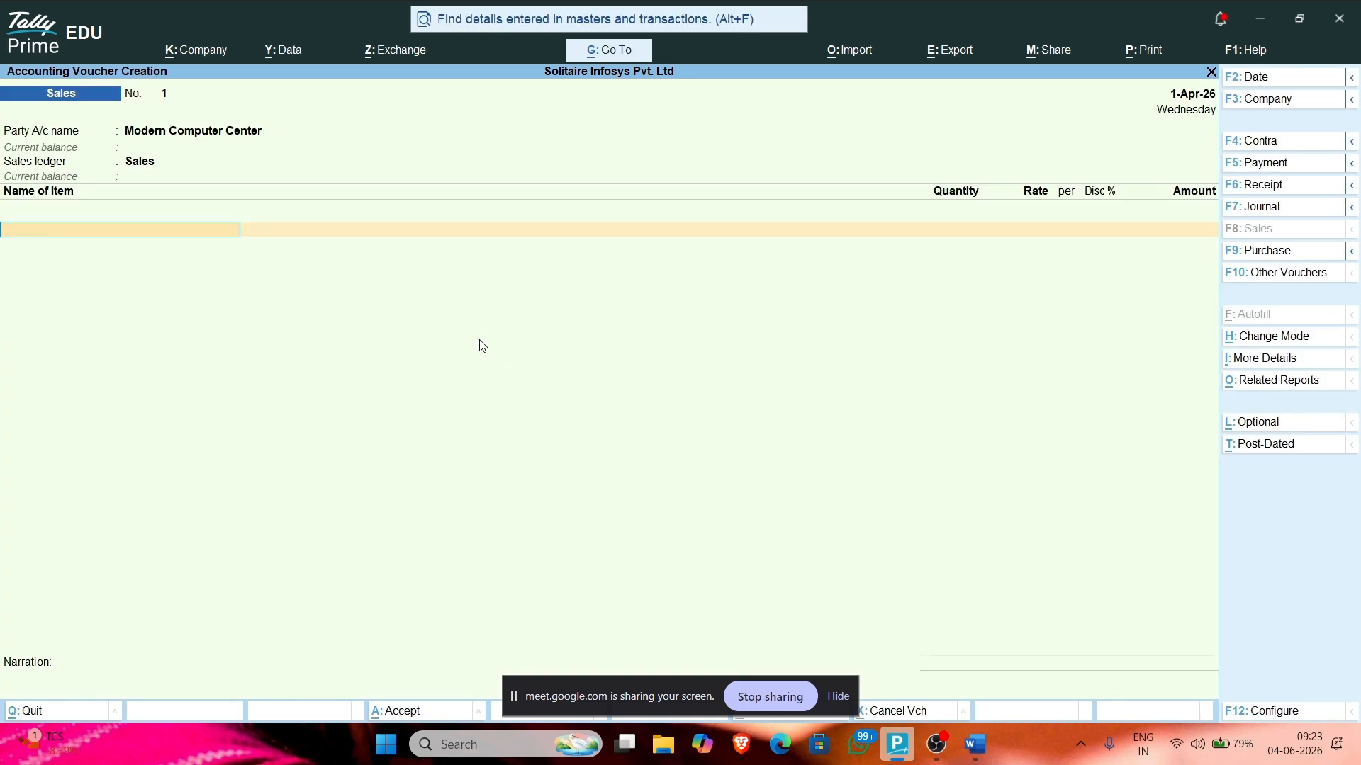
Step: Add Dell Keyboard as the first item: 5 Pcs at a rate of 850
key("alt+Tab")
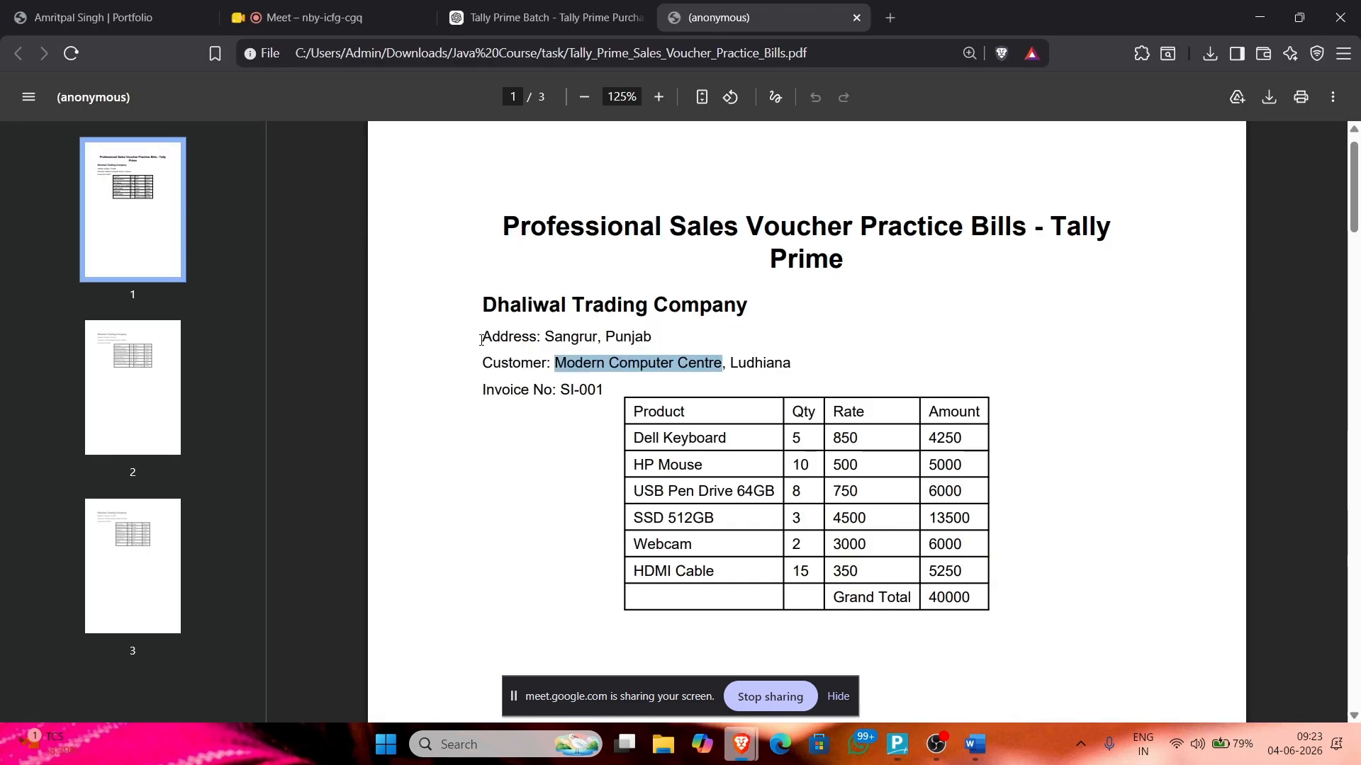
left_click(659, 412)
key("alt+Tab")
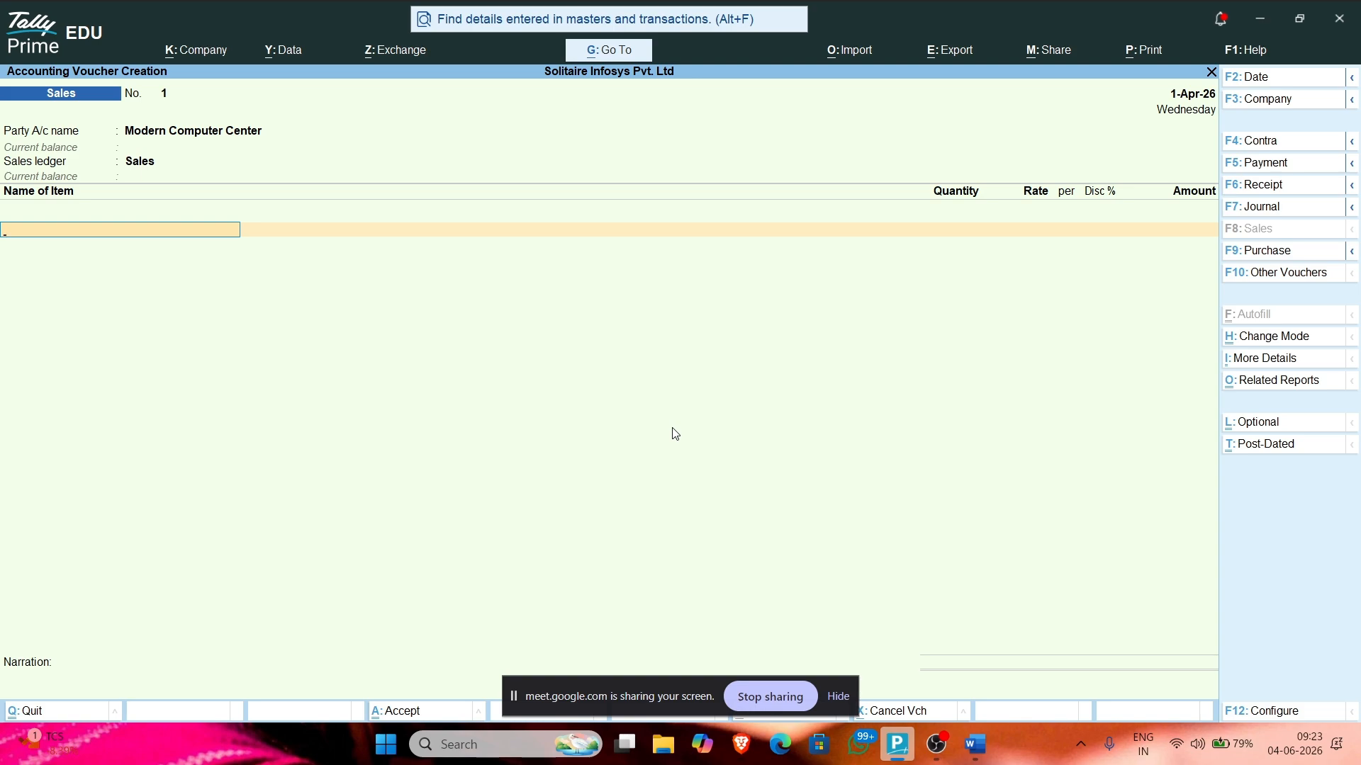
type("De")
key("Return")
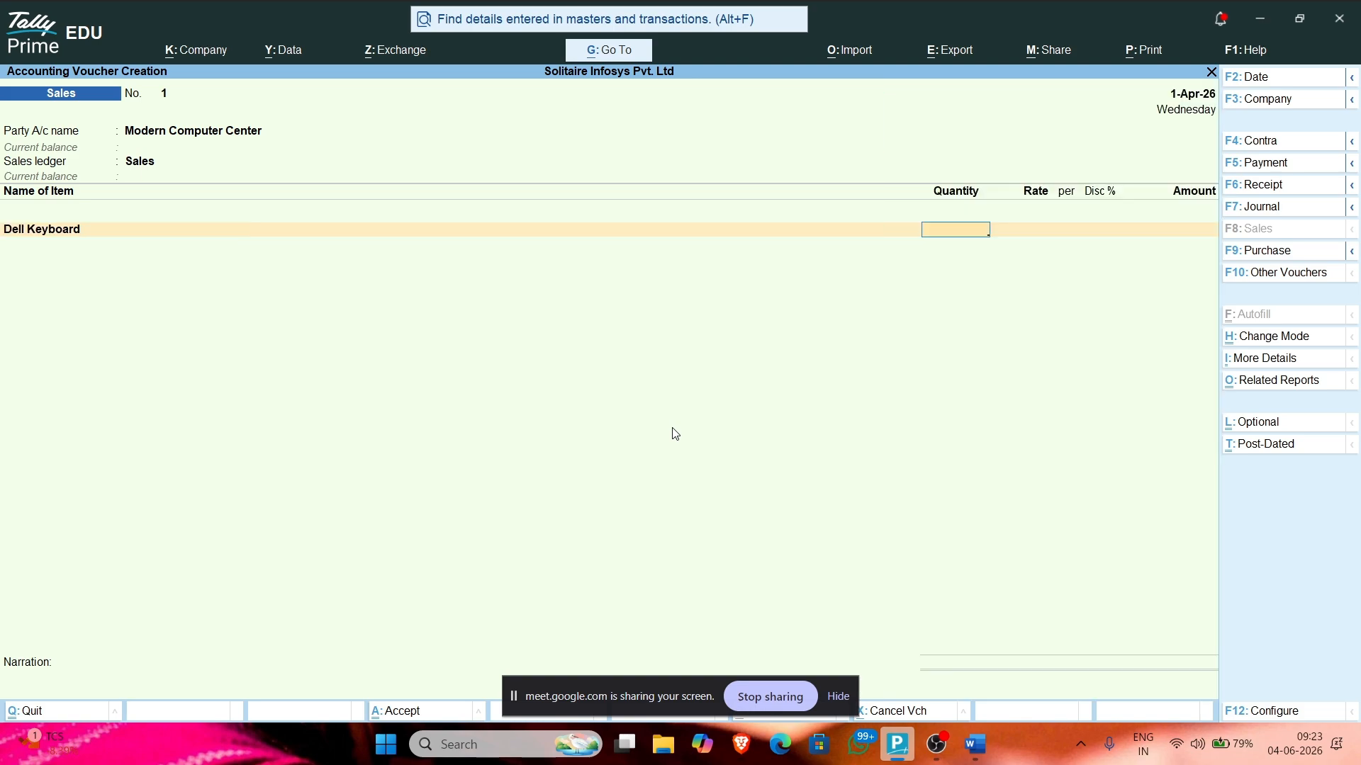
key("alt+Tab")
key("alt+Tab")
type("850")
key("BackSpace")
key("BackSpace")
key("BackSpace")
key("alt+Tab")
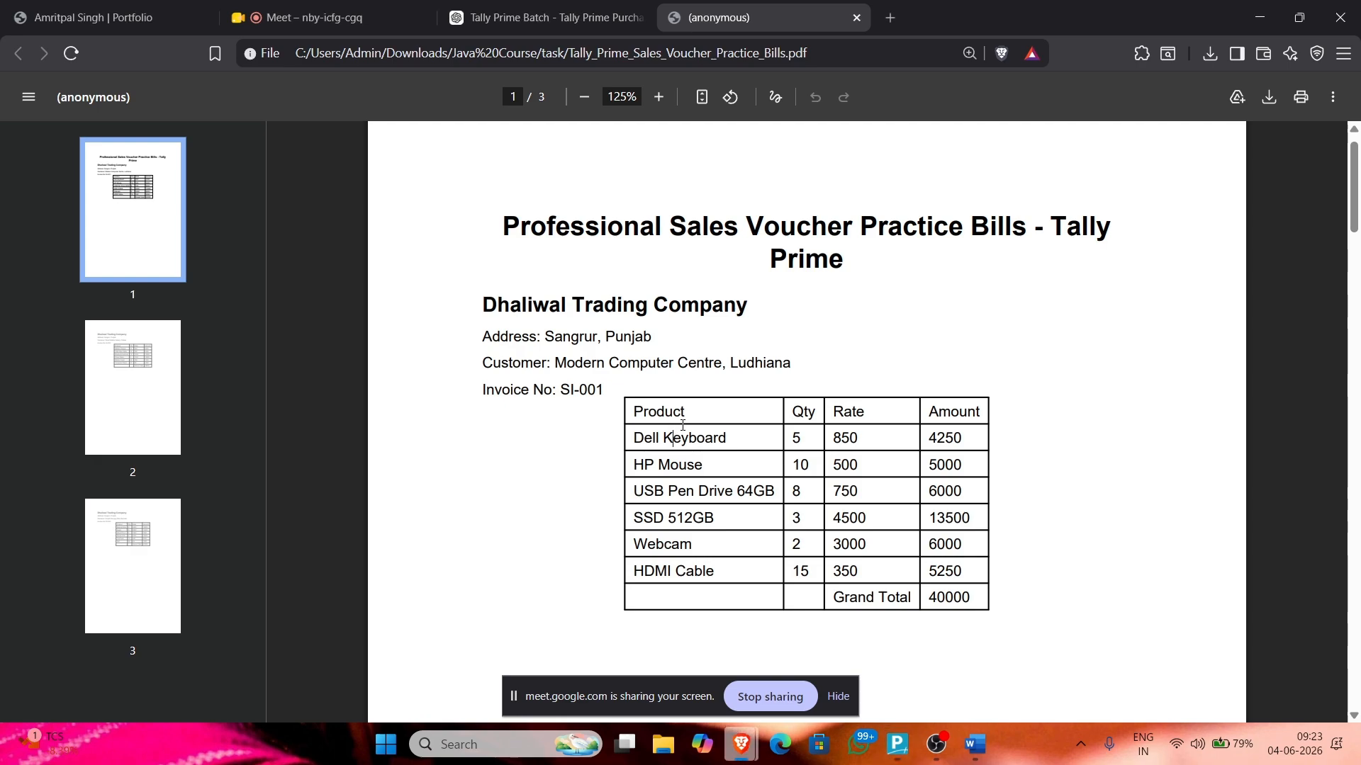
key("alt+Tab")
type("5")
key("Return")
key("alt+Tab")
key("alt+Tab")
type("850")
key("Return")
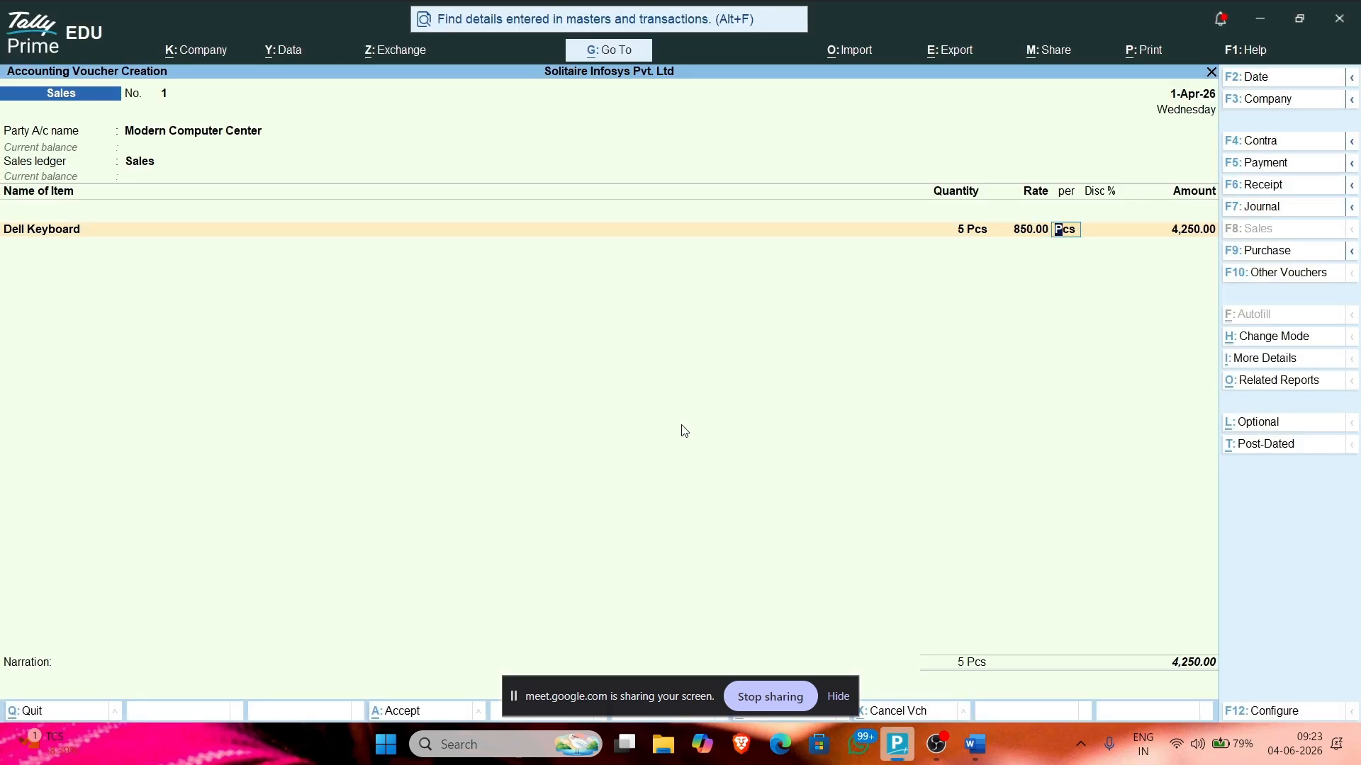
key("Return")
Step: Add HP Mouse as the second item: 10 Pcs at a rate of 500
key("alt+Tab")
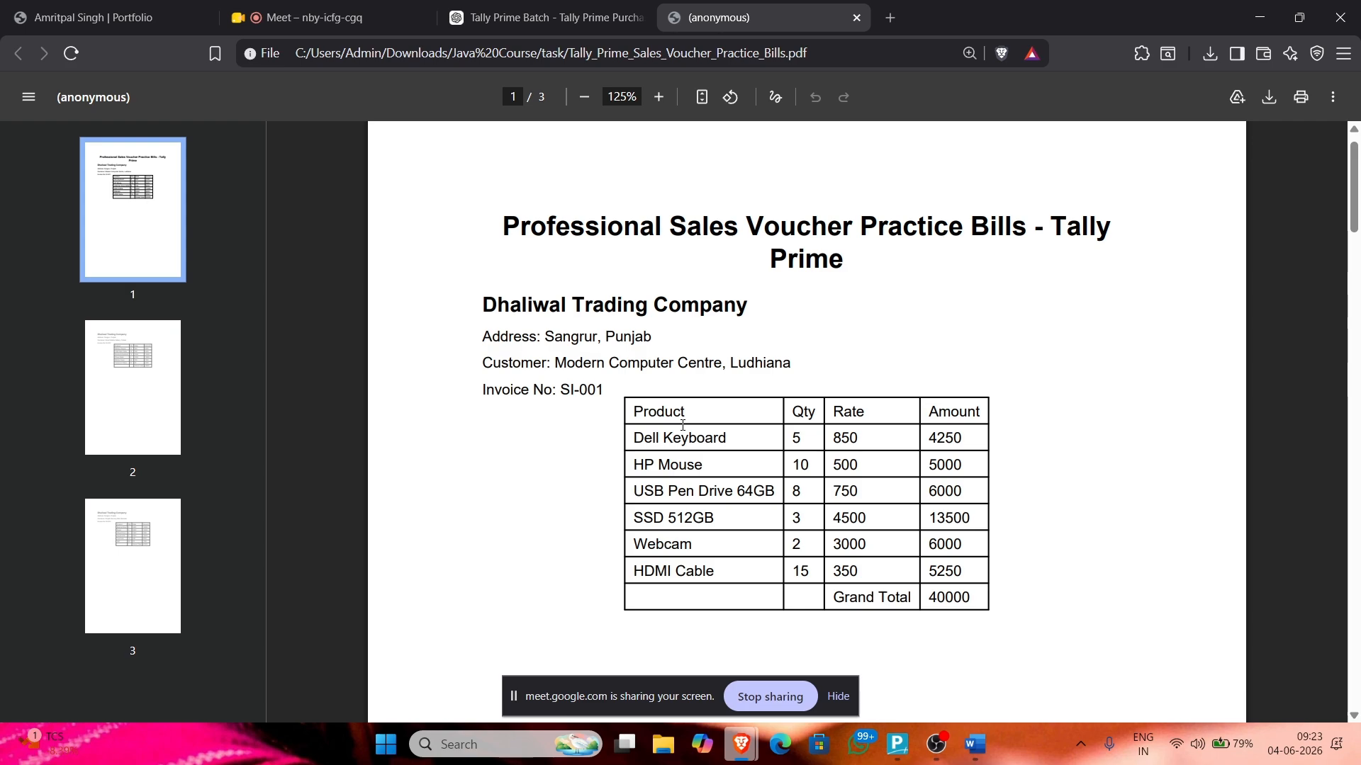
key("alt+Tab")
key("Return")
key("Return")
type("Hp")
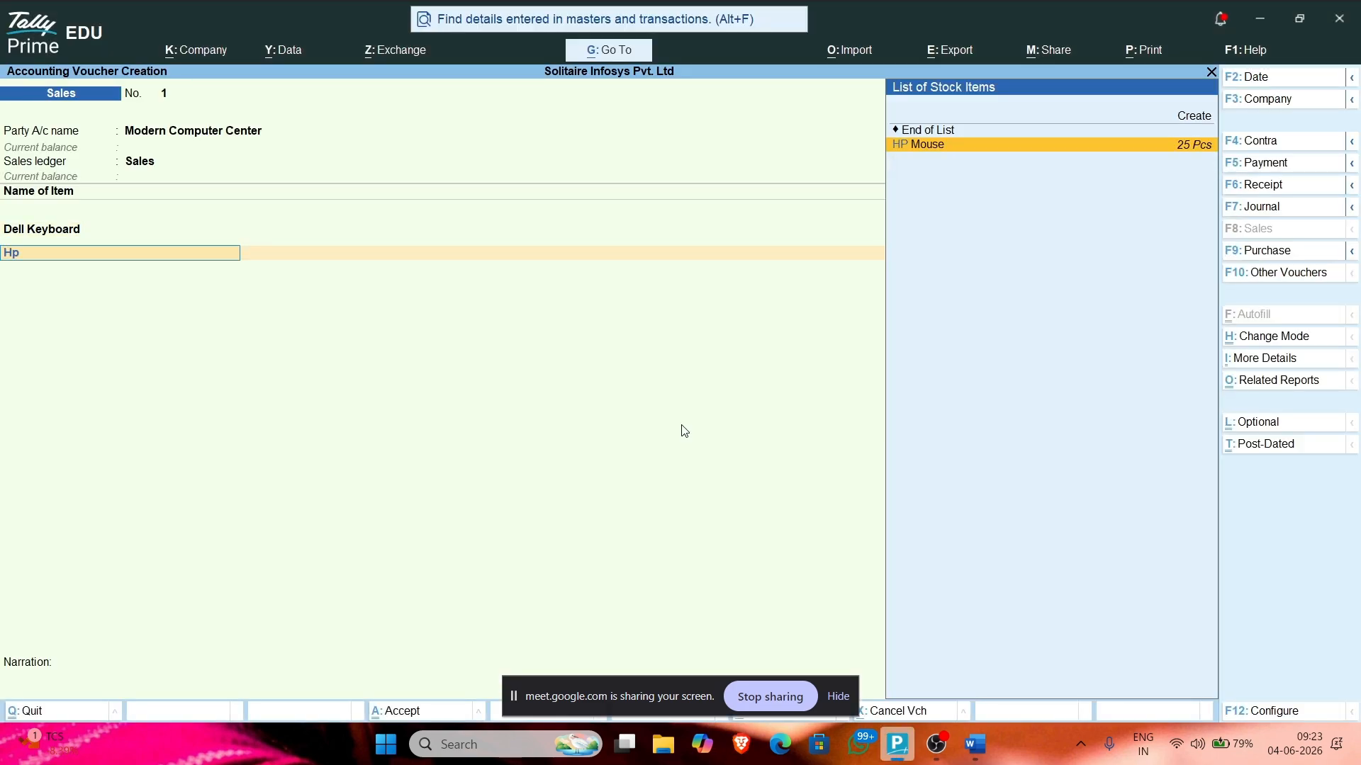
key("Return")
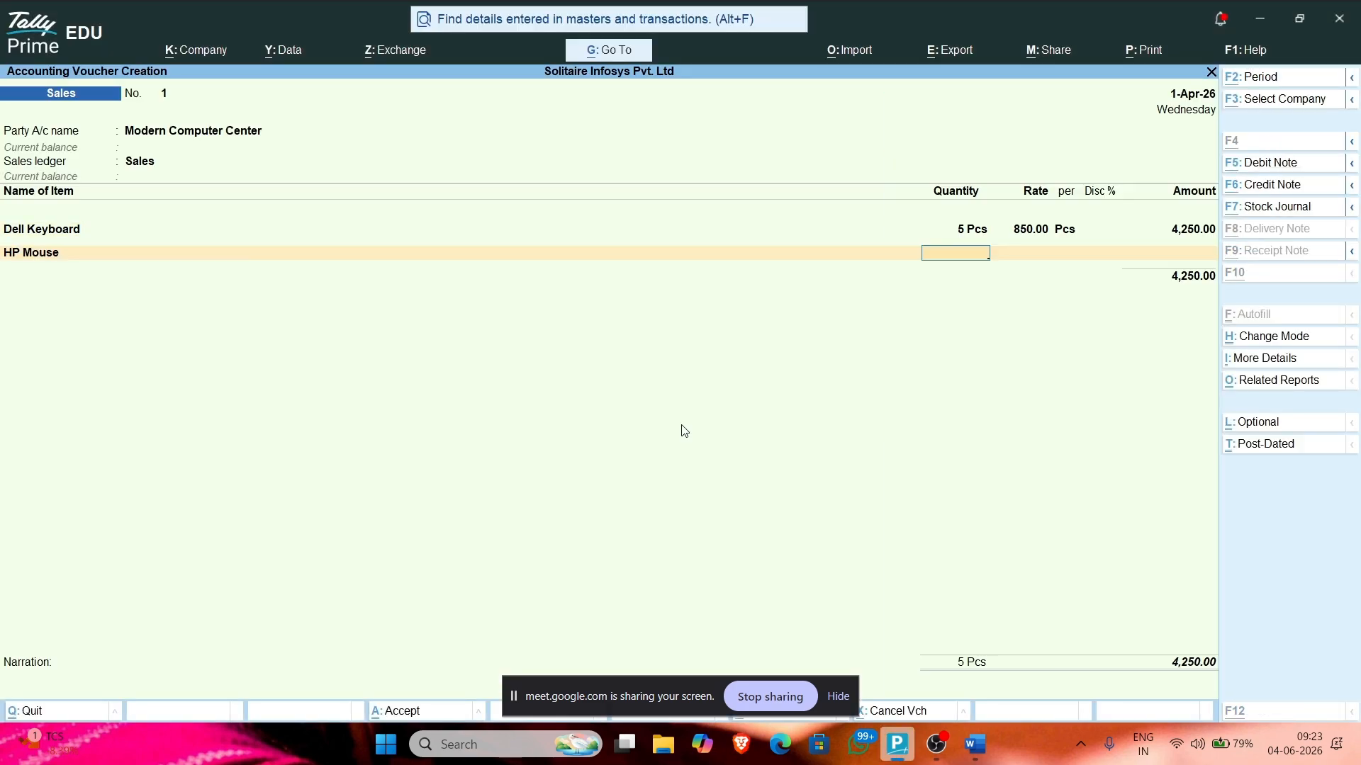
key("alt+Tab")
key("alt+Tab")
type("10")
key("Return")
key("alt+Tab")
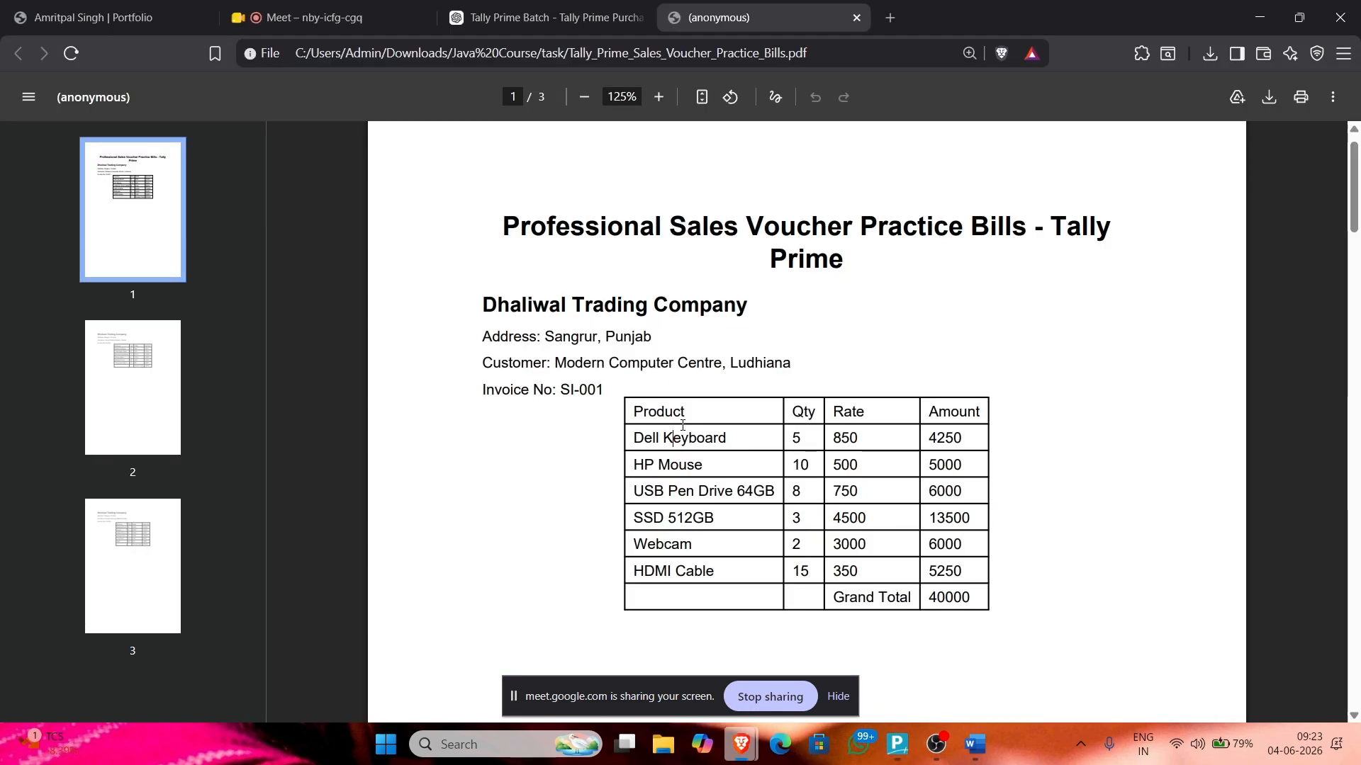
Step: End the item list at two items, totalling 9,250.00, to reach bill-wise details
key("alt+Tab")
type("500")
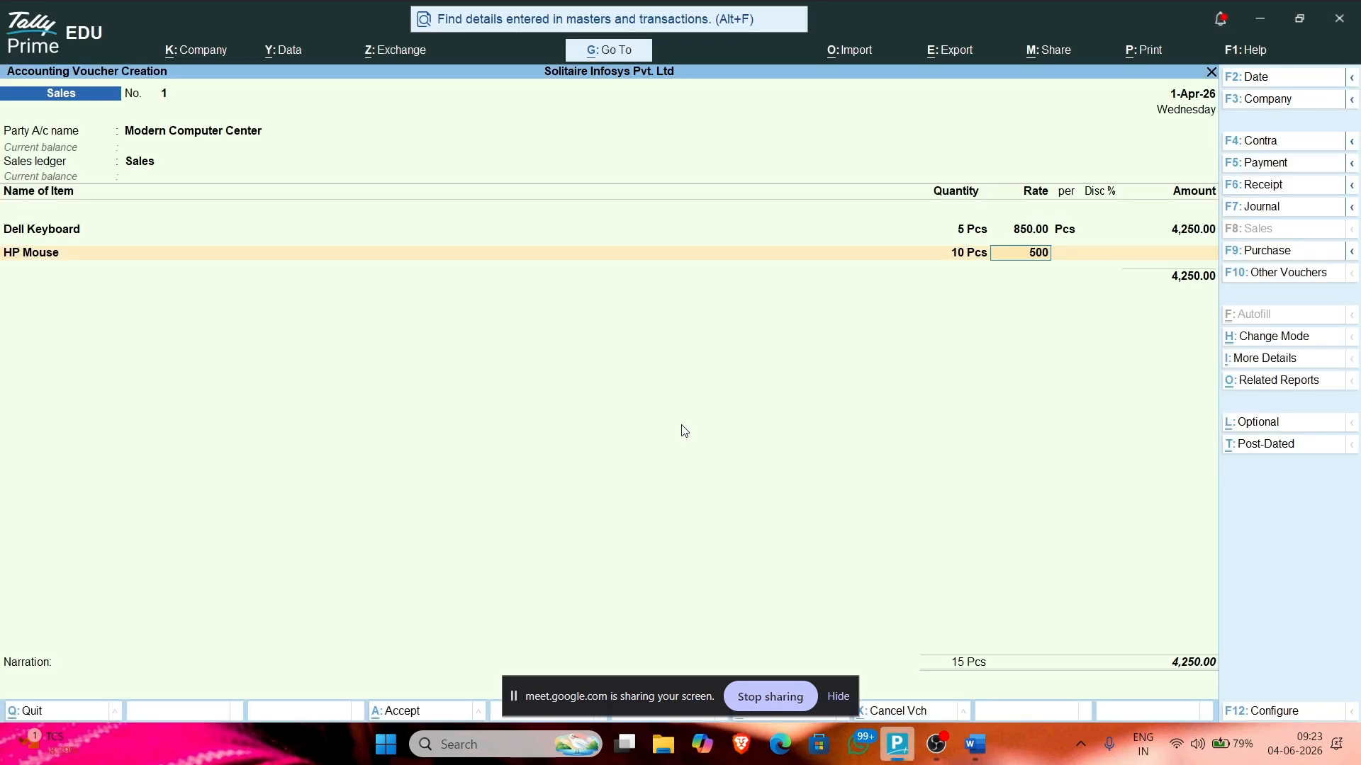
key("Return")
key("alt+Tab")
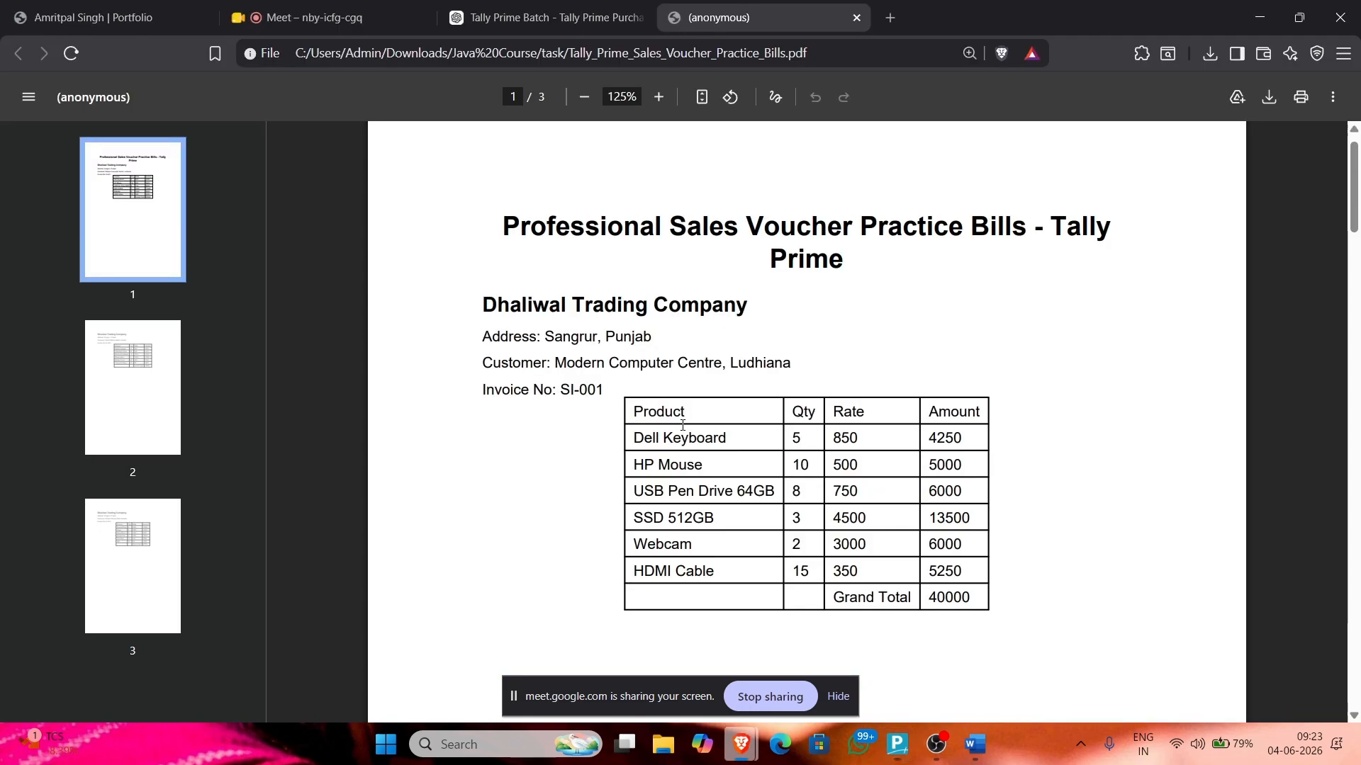
key("alt+Tab")
key("Return")
key("Return")
type("Usb")
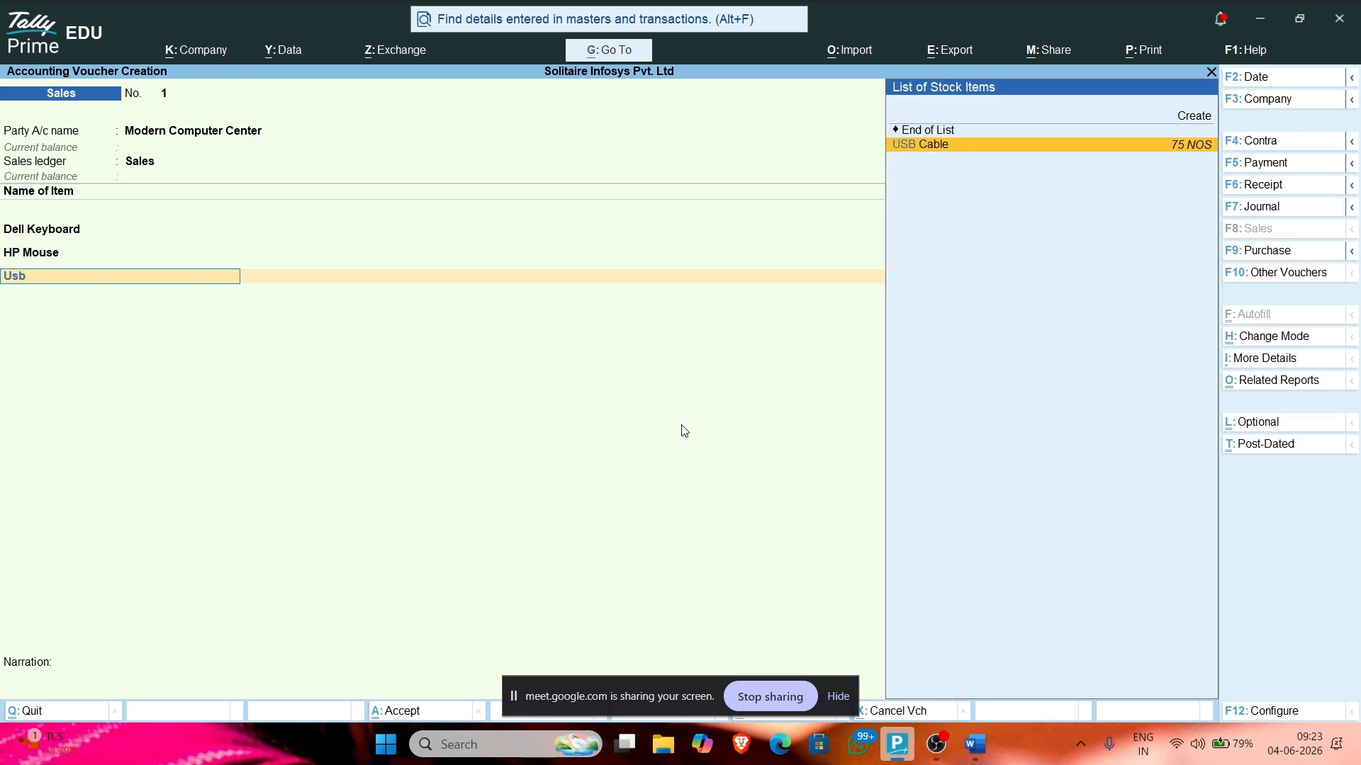
key("BackSpace")
key("BackSpace")
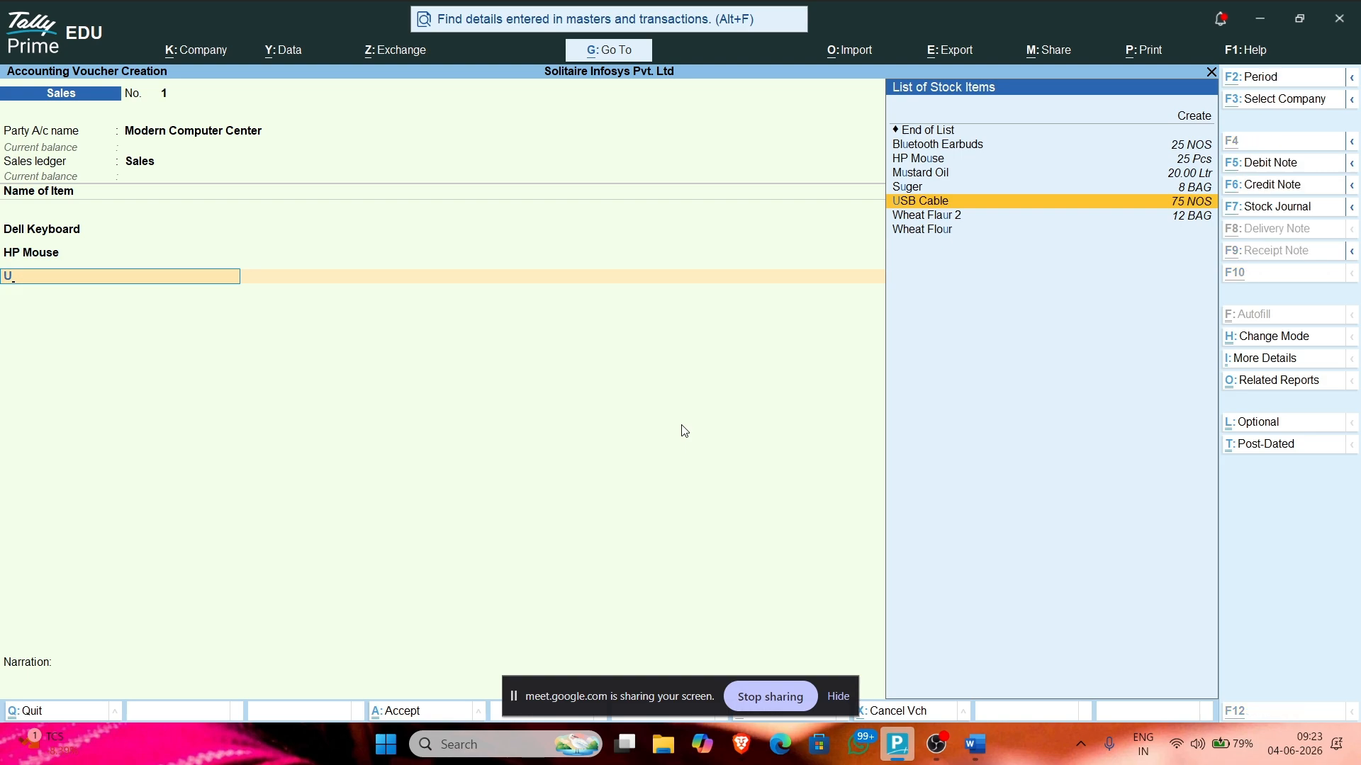
key("alt+Tab")
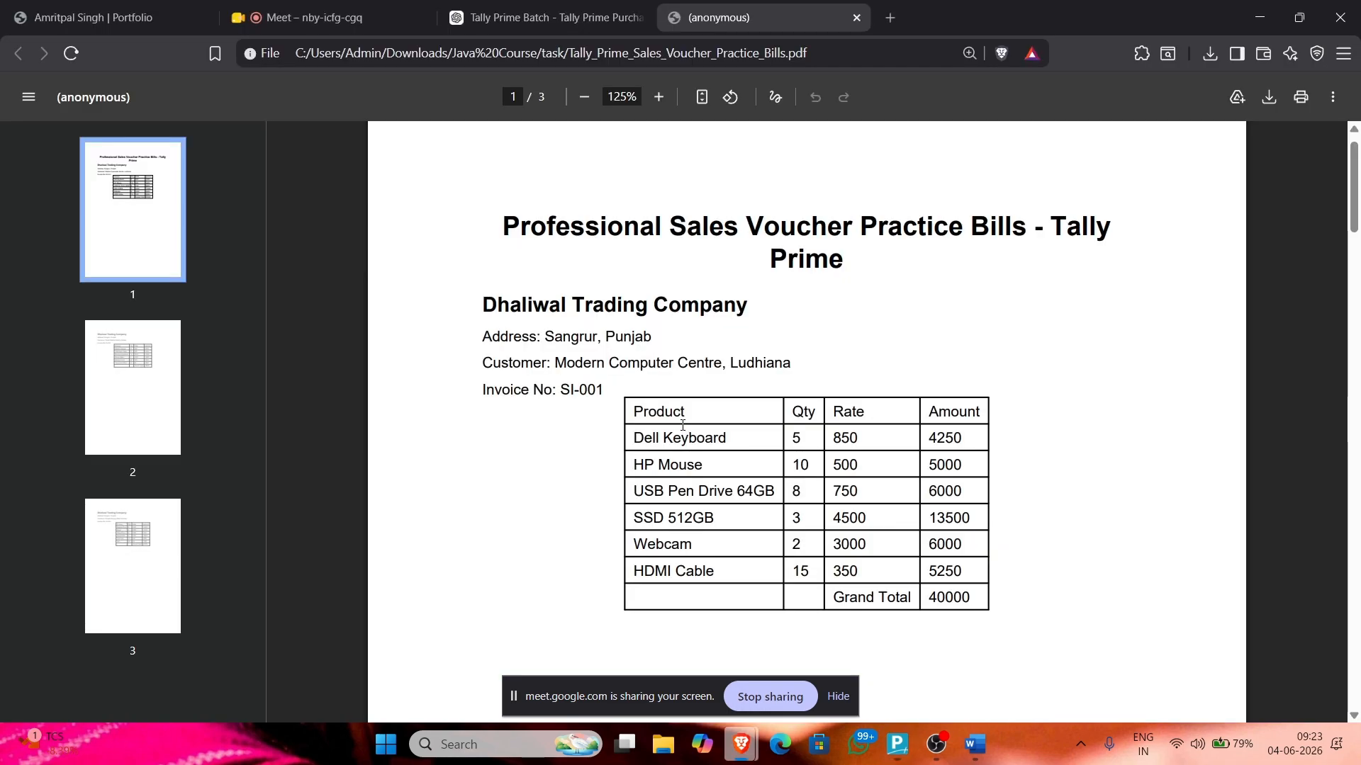
key("alt+Tab")
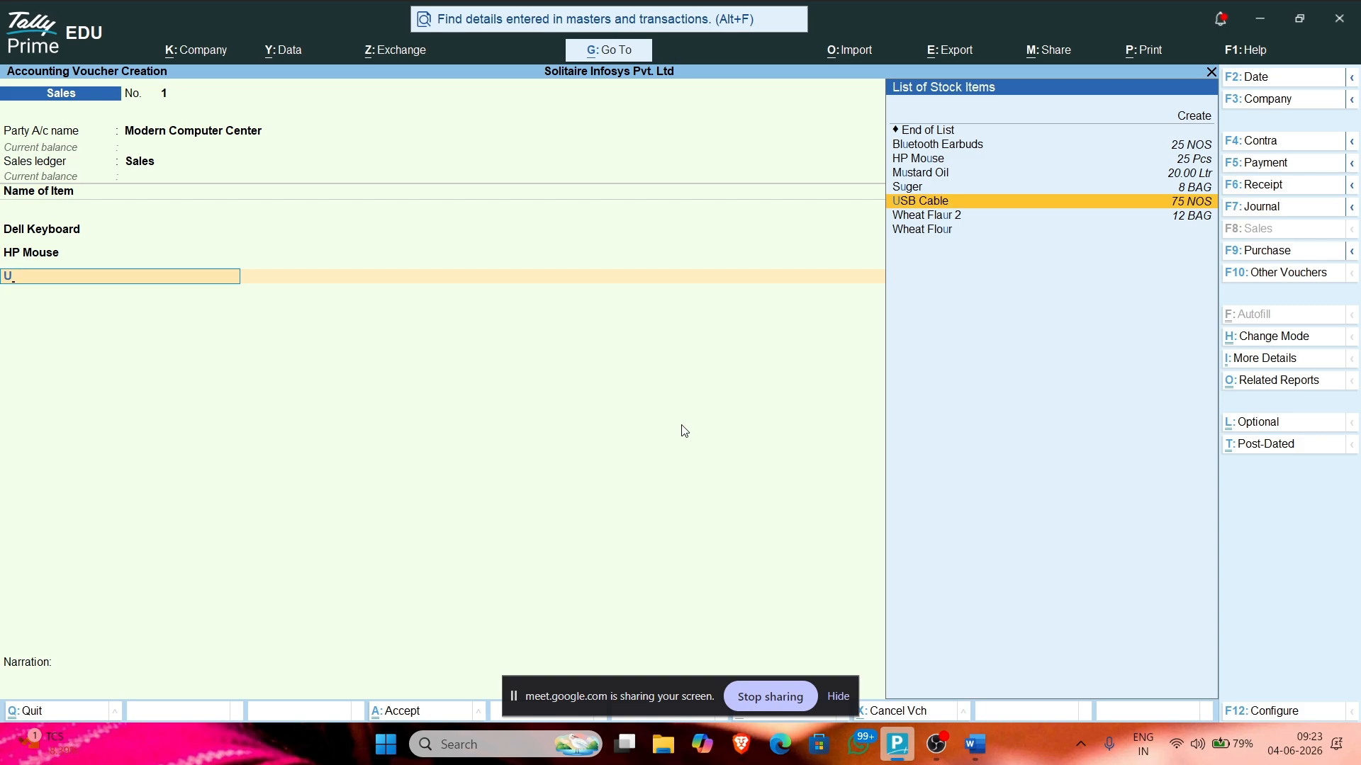
key("BackSpace")
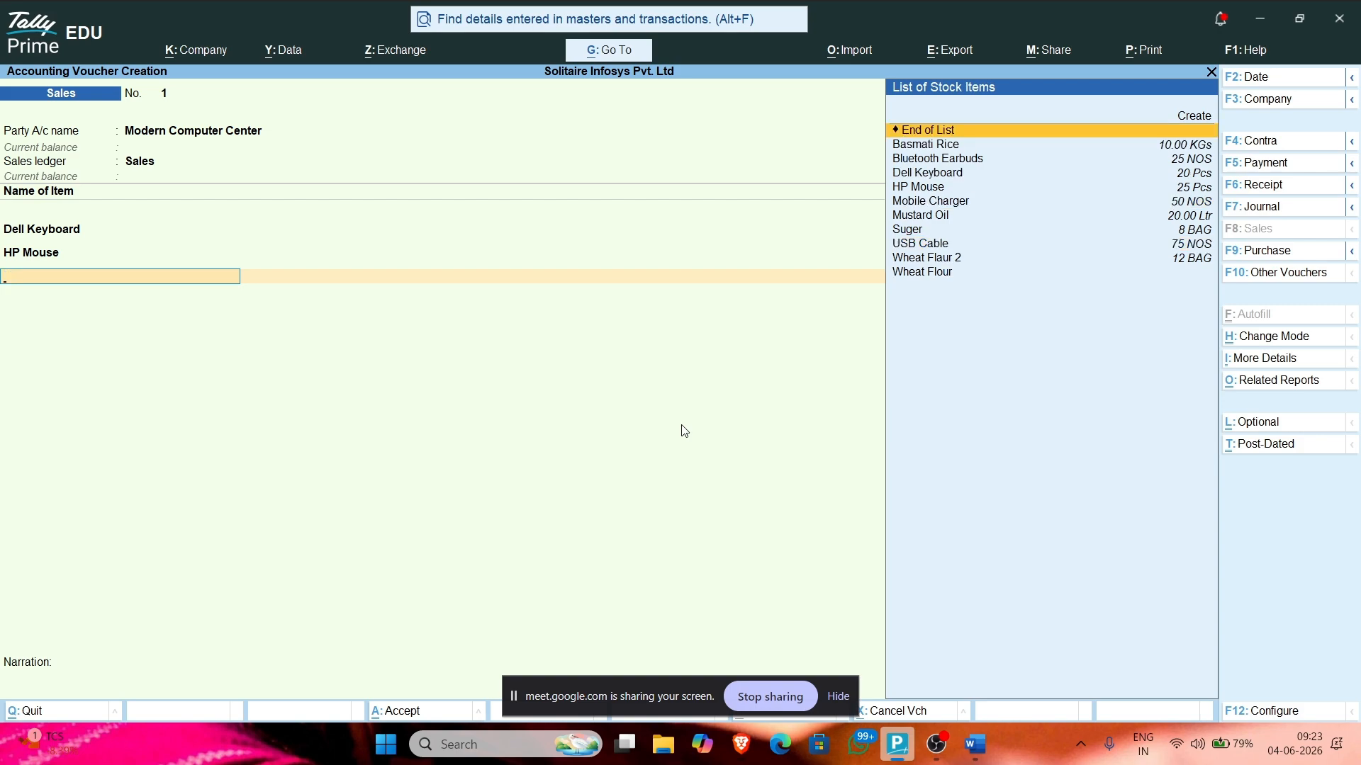
key("Return")
Step: Record the bill as New Ref 1 for 9,250.00 Dr with 10 credit days, due 11-Apr-26
key("Return")
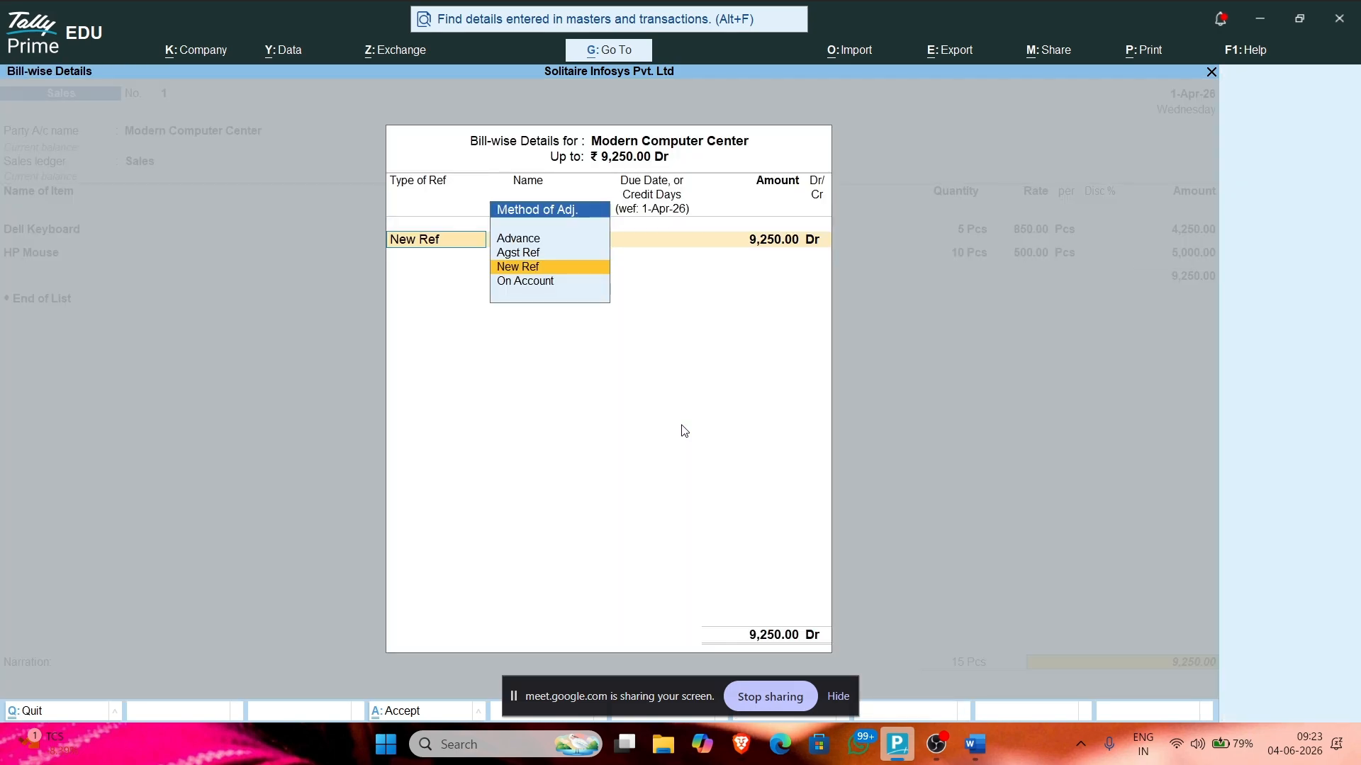
key("Return")
key("BackSpace")
key("Return")
key("Return")
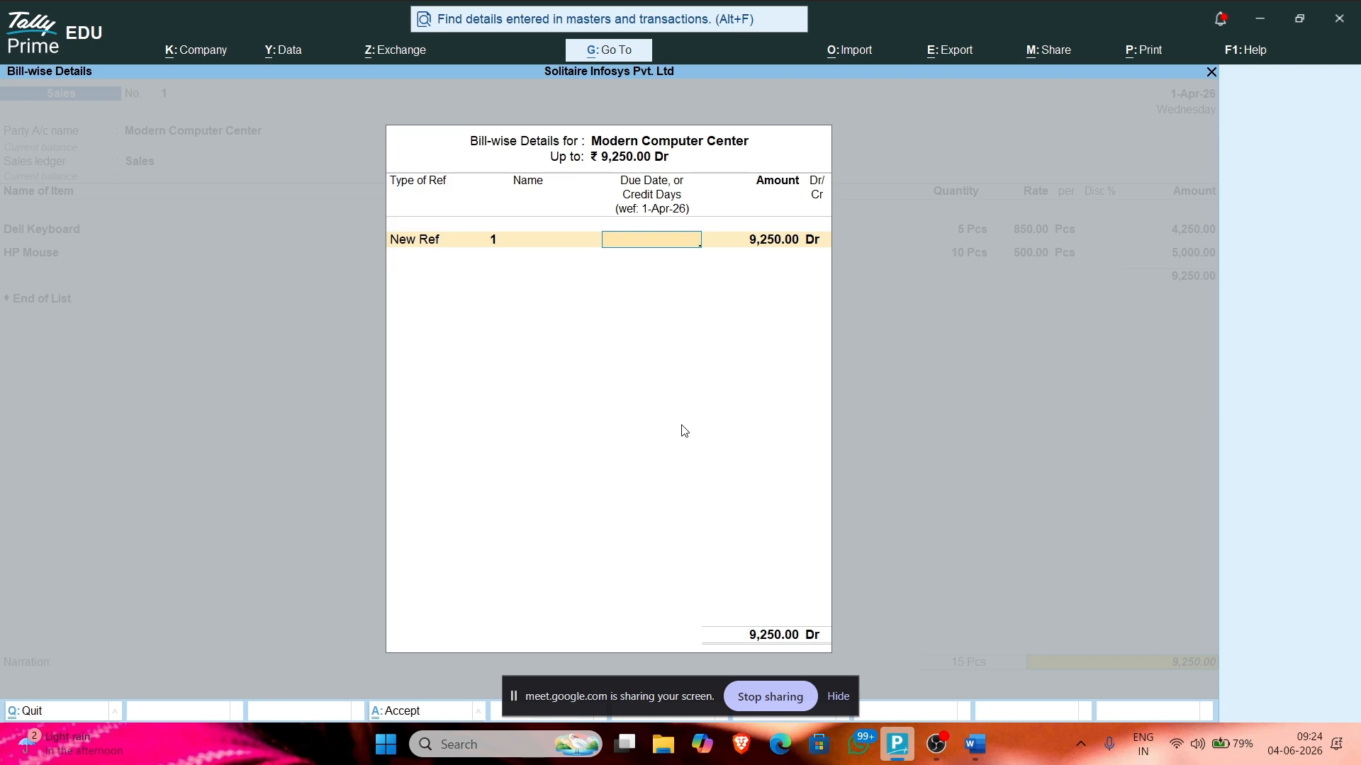
type("10")
key("Return")
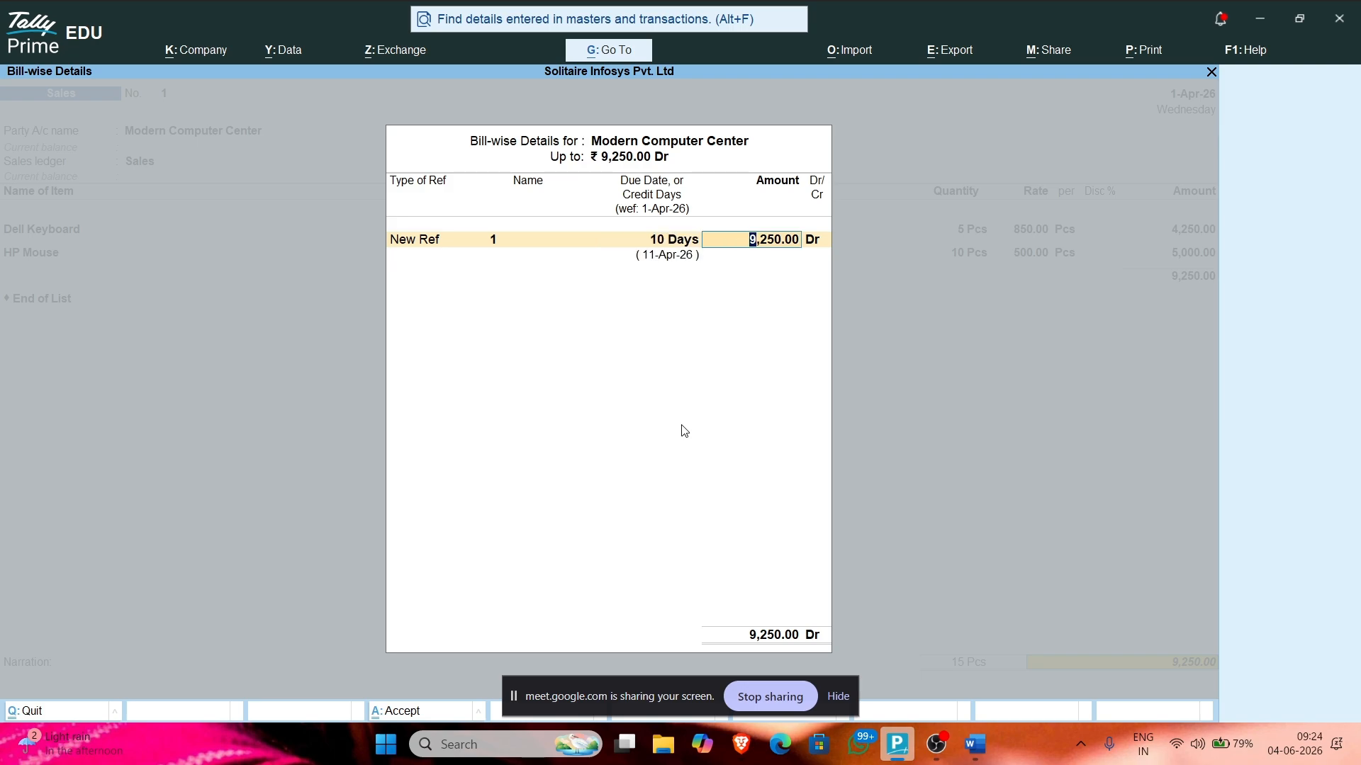
key("Return")
key("Return")
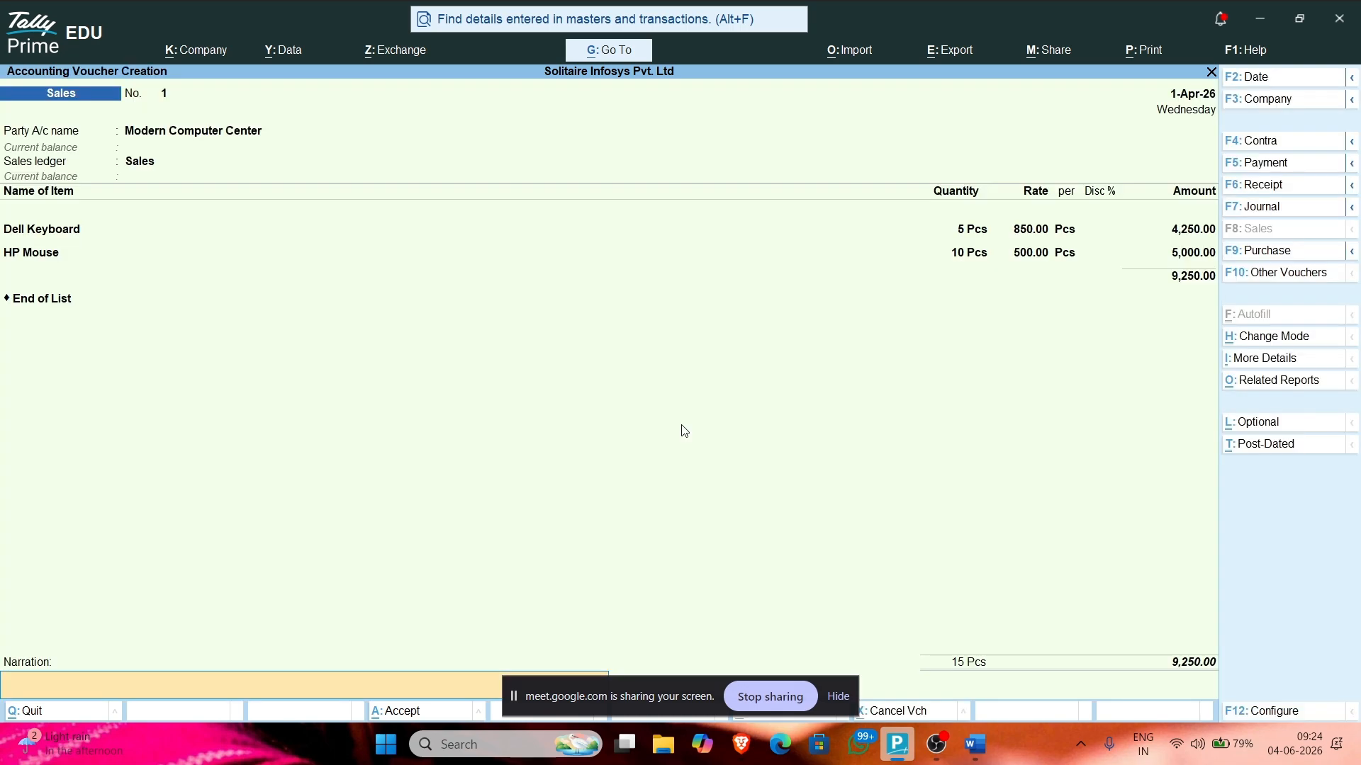
key("Return")
Step: Save Sales voucher 1 for 9,250.00, review it, then return to blank Sales voucher No. 2
key("y")
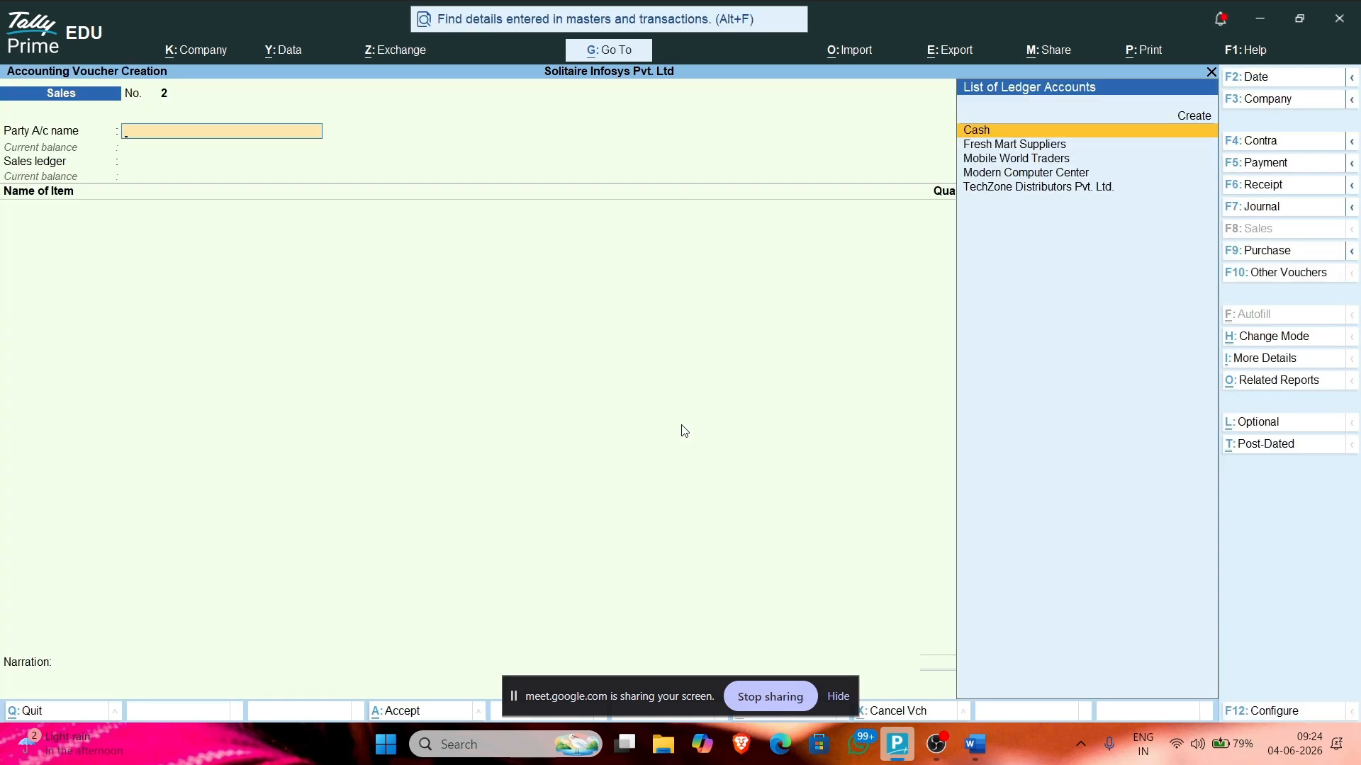
key("Page_Up")
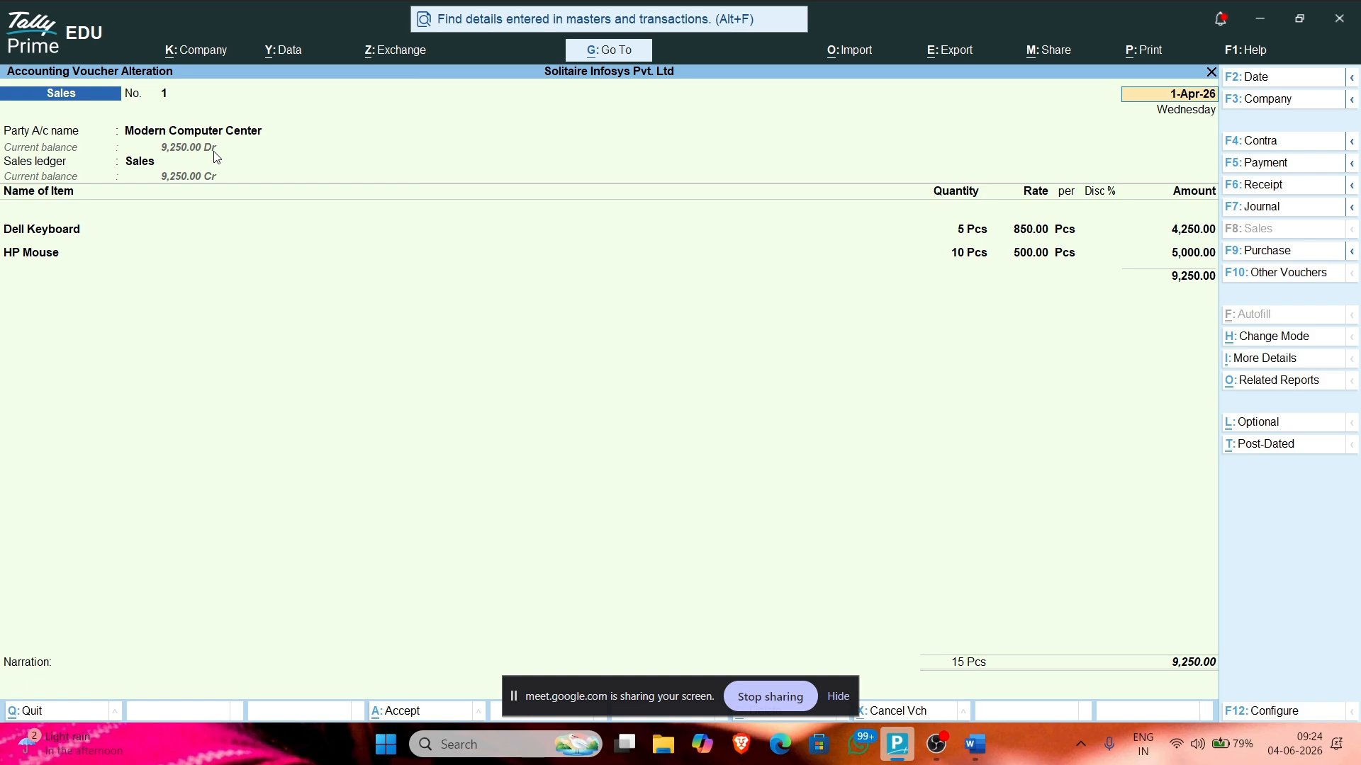
key("BackSpace")
key("Escape")
key("Return")
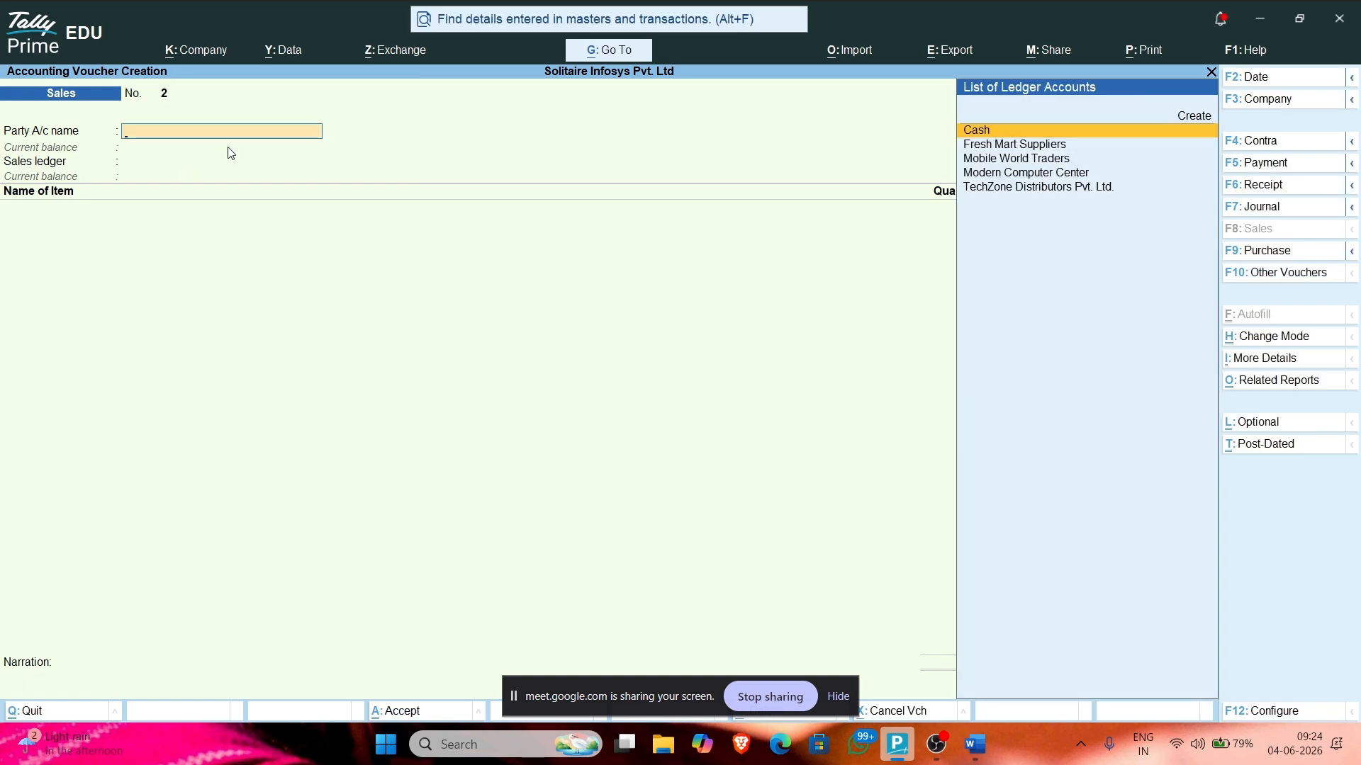
Step: Start a Cash receipt from Modern Computer Center, then discard it and leave the sales review
left_click(1278, 186)
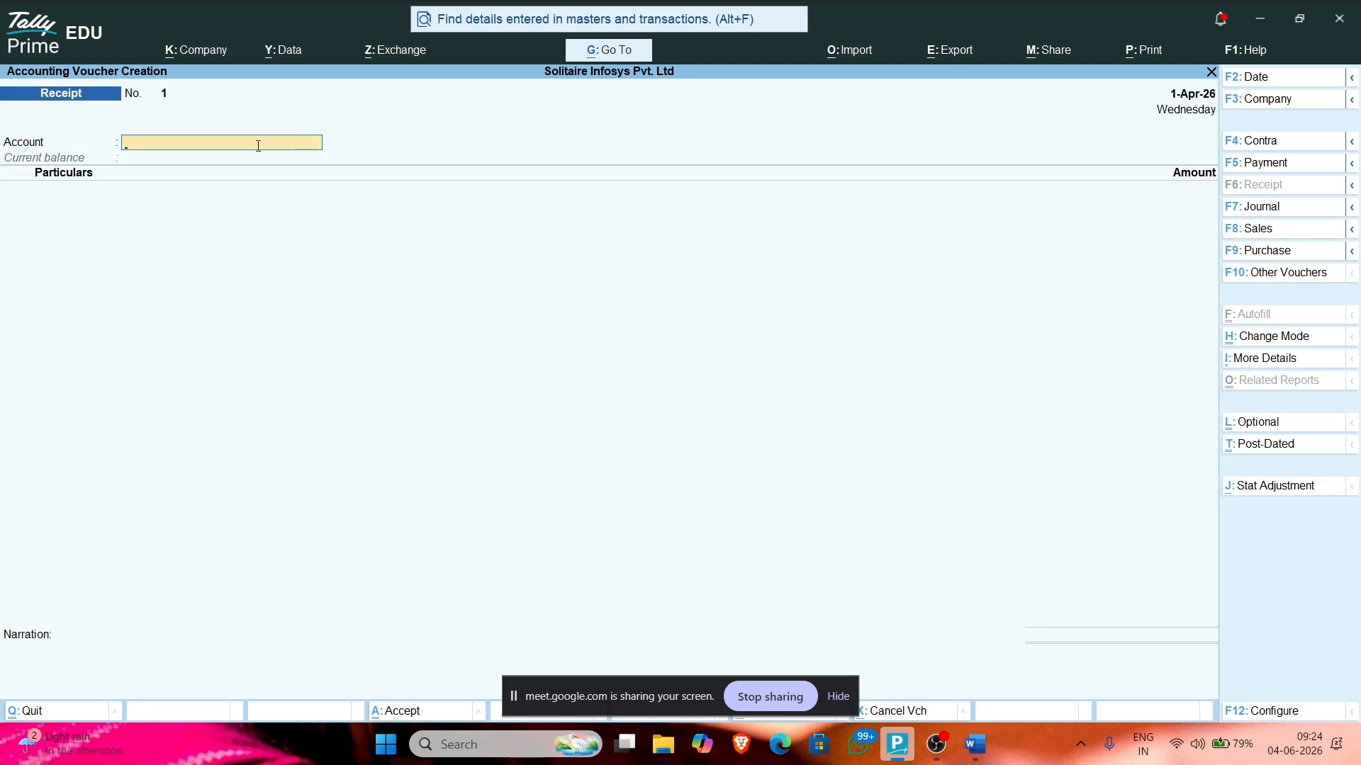
type("Ca")
key("Return")
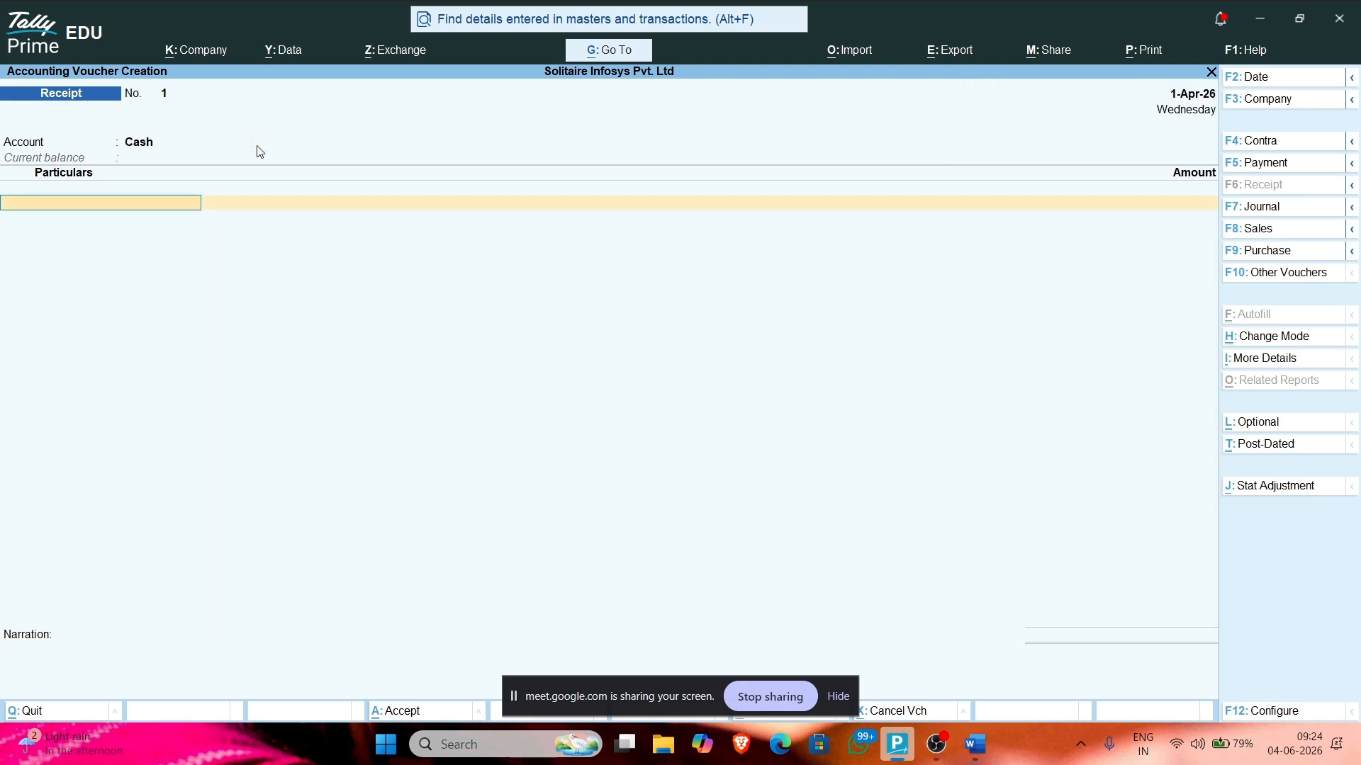
type("Mod")
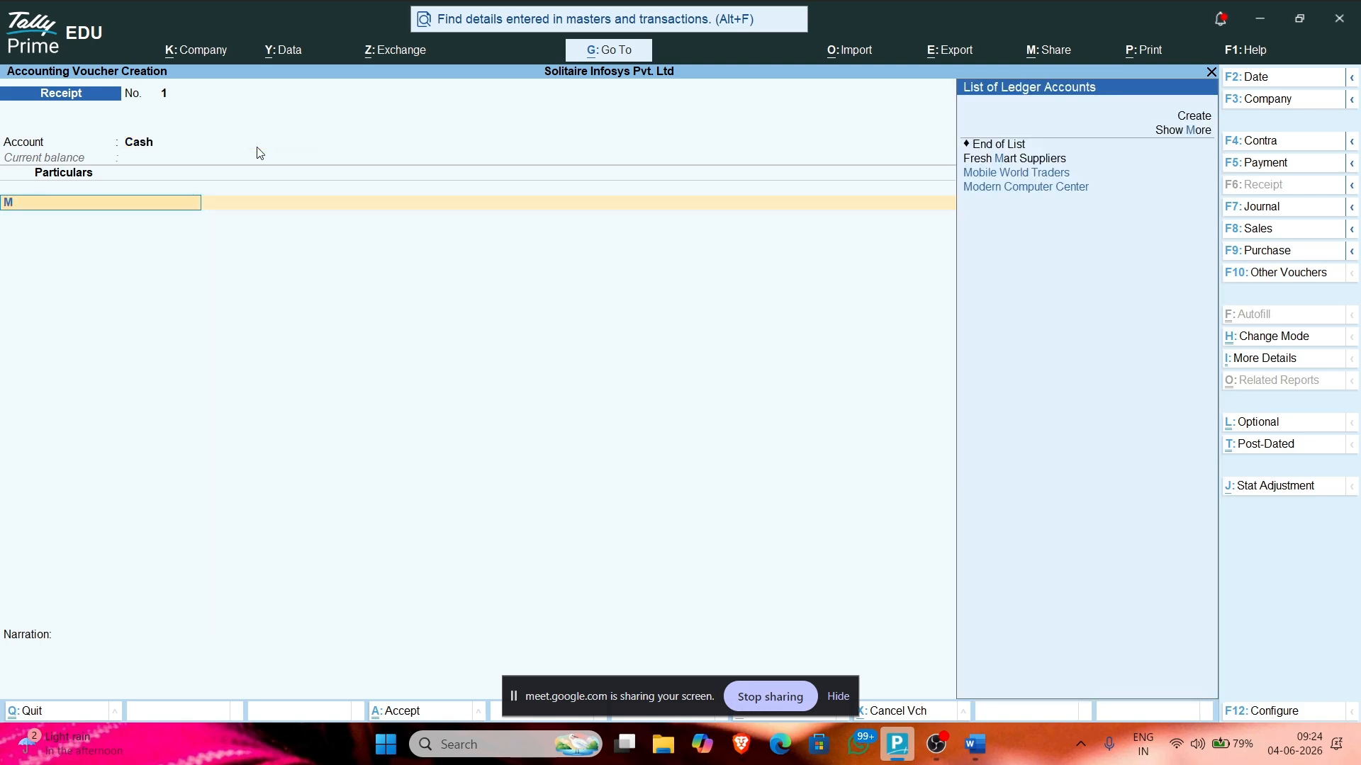
key("Return")
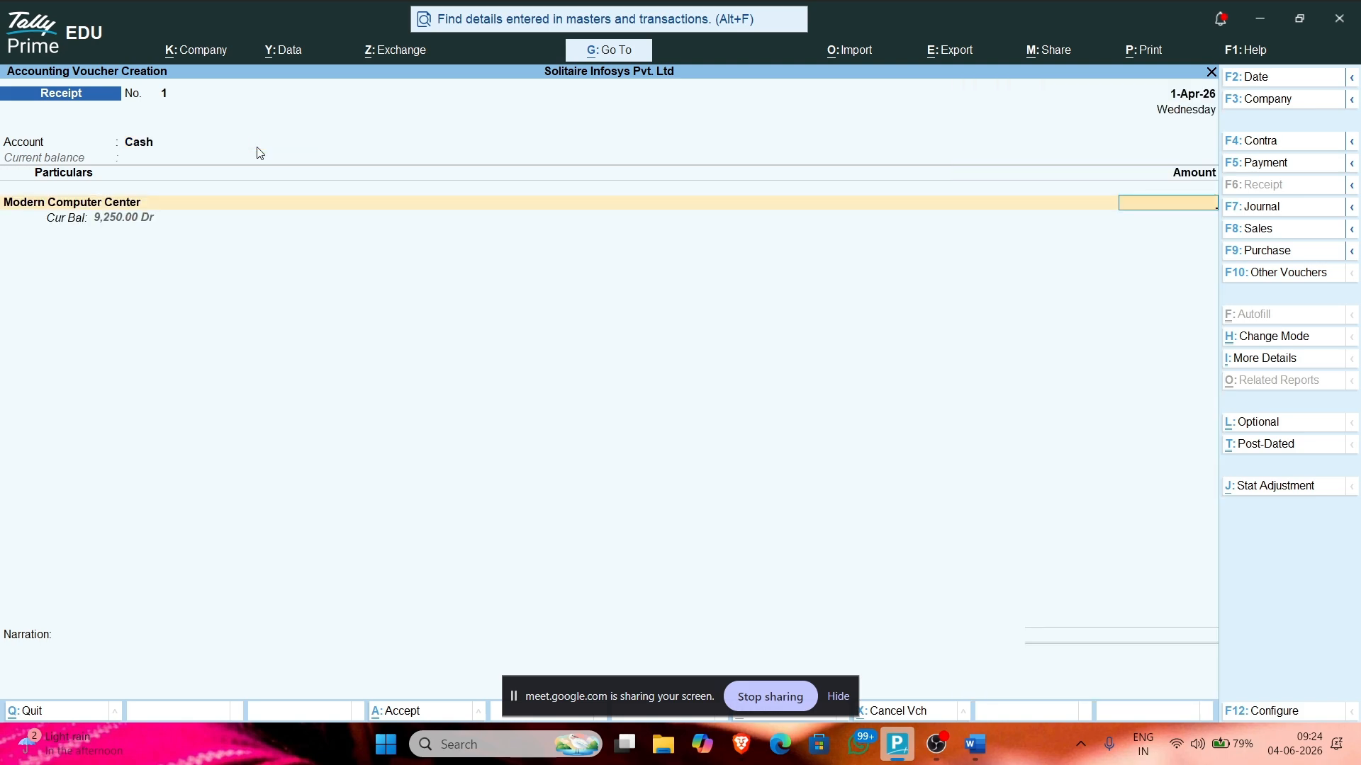
key("Escape")
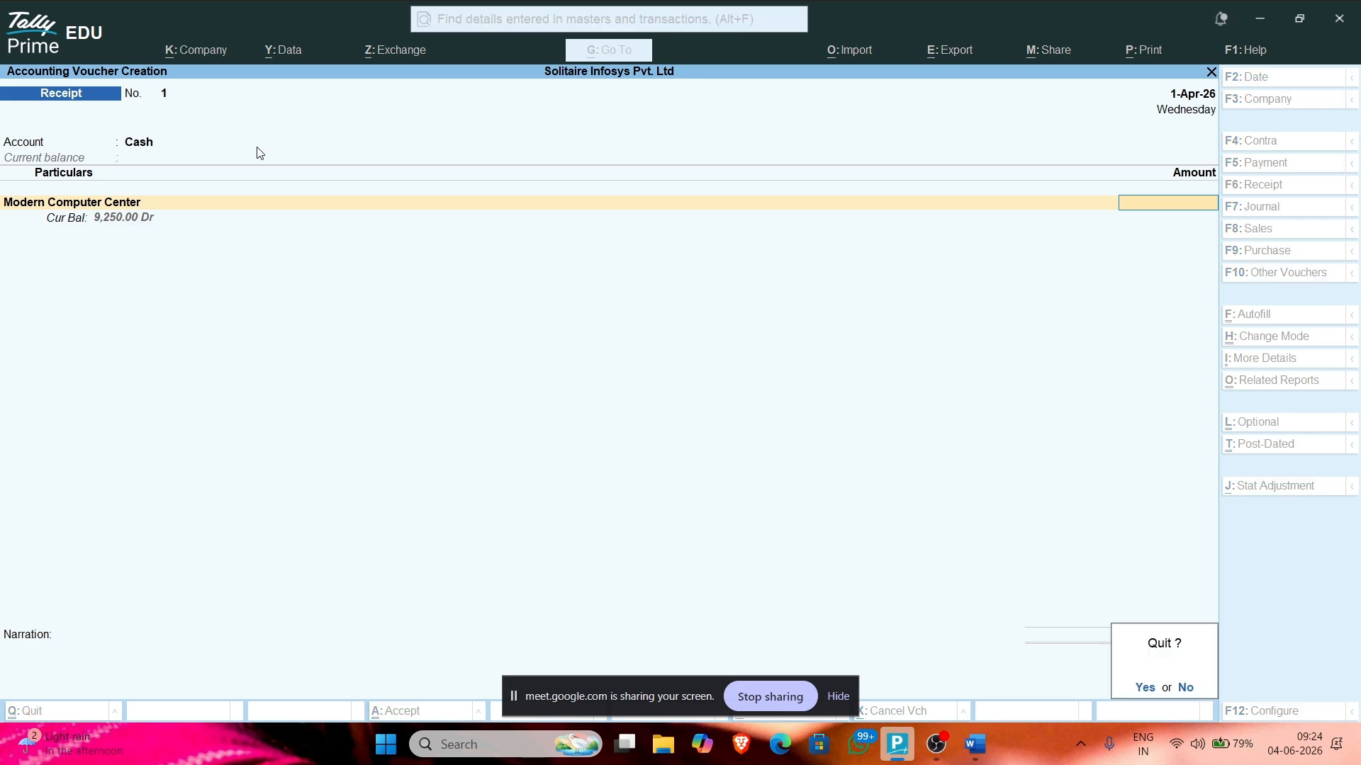
key("y")
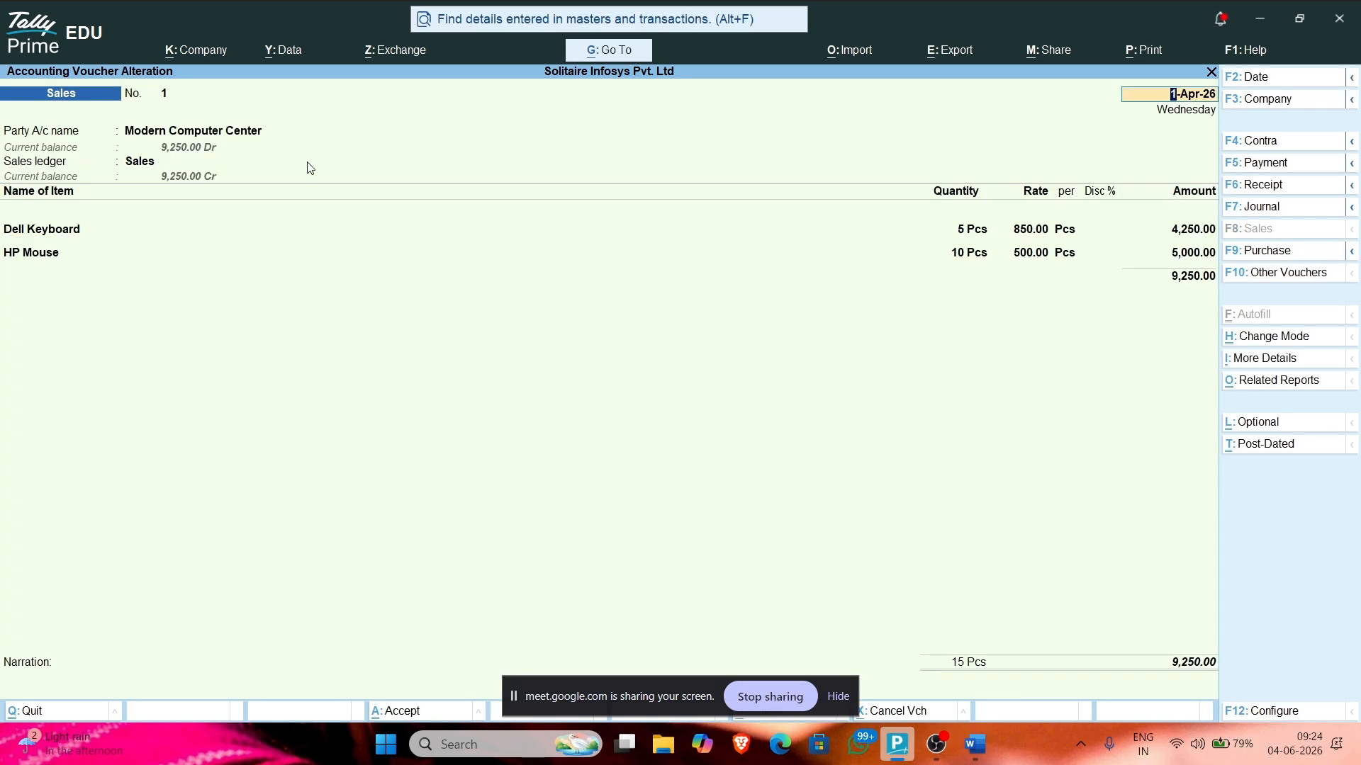
key("Escape")
key("y")
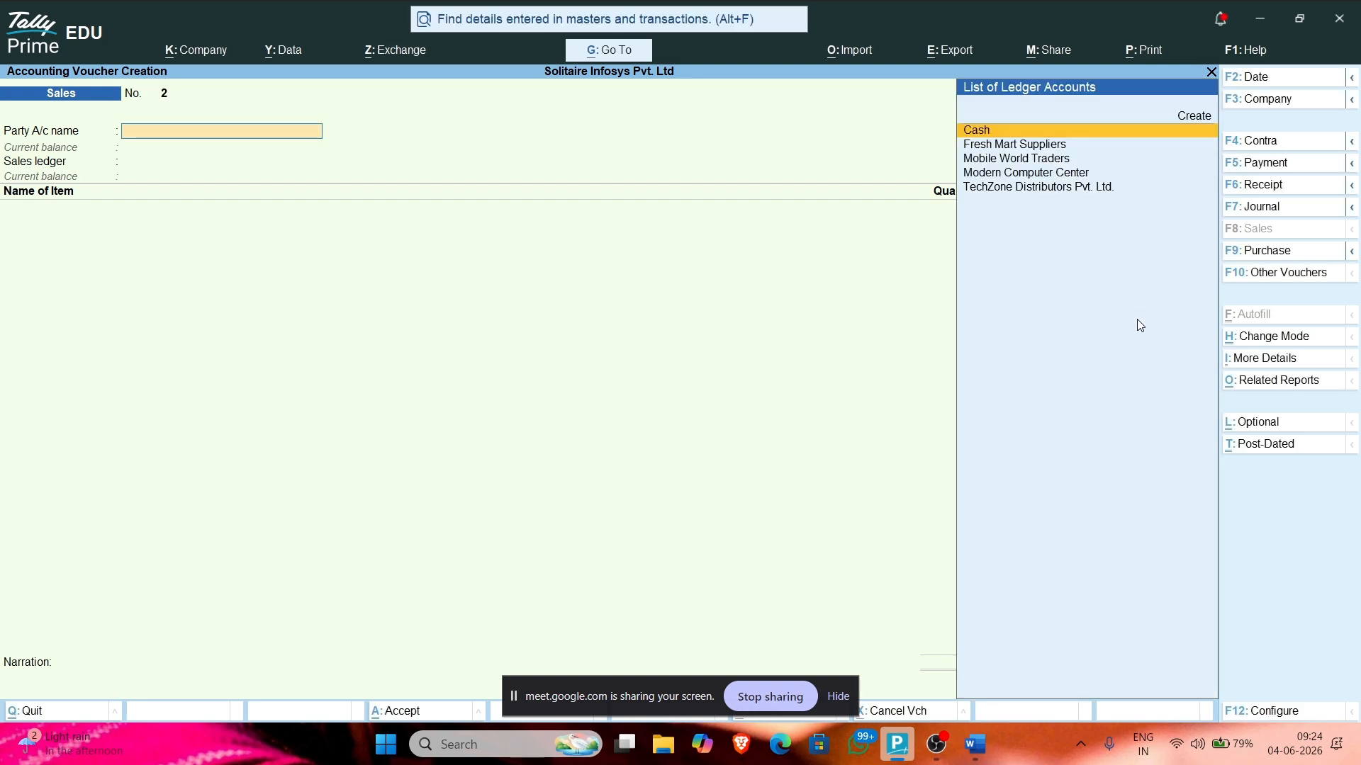
Step: Set Modern Computer Center as sales party, then begin Receipt No. 1 into Cash from that party
left_click(1038, 176)
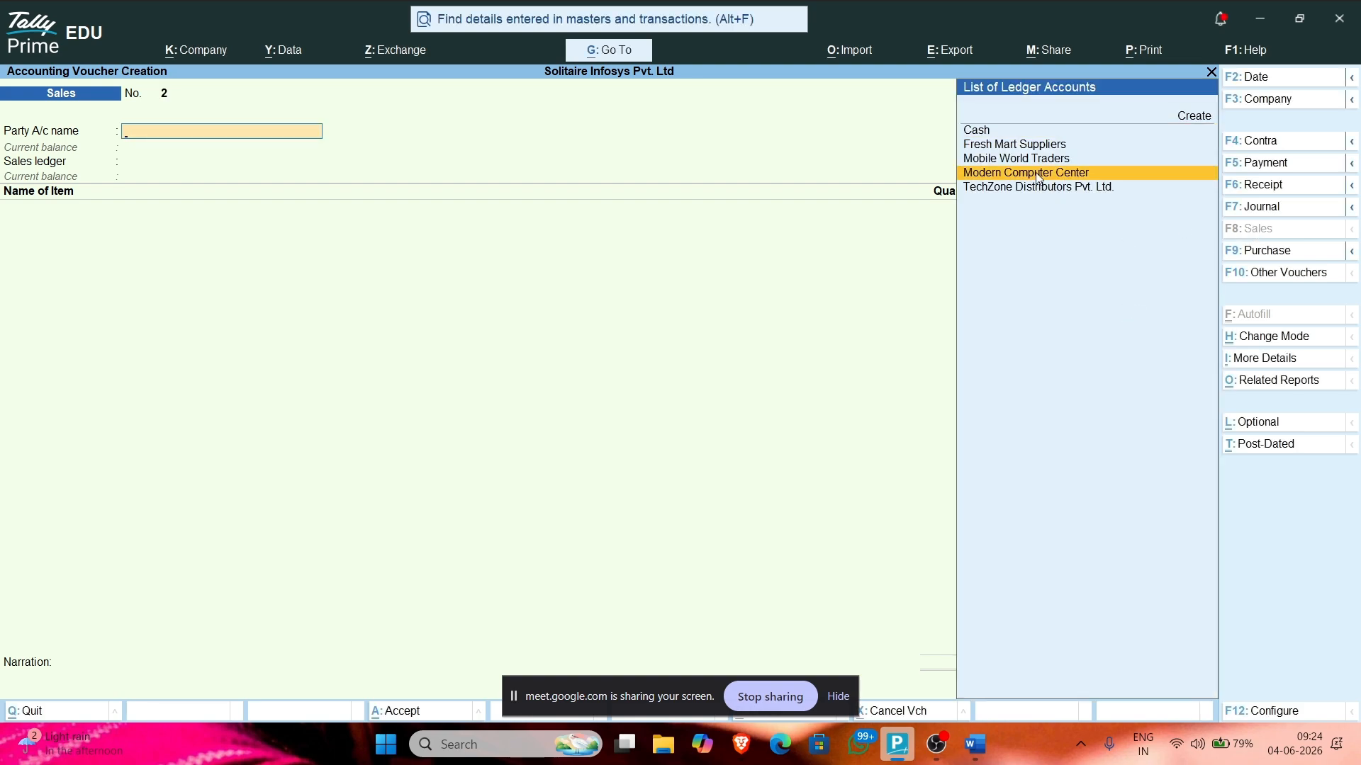
left_click(1038, 176)
key("Return")
key("Return")
key("Return")
key("Return")
key("Return")
key("Return")
key("Return")
key("Return")
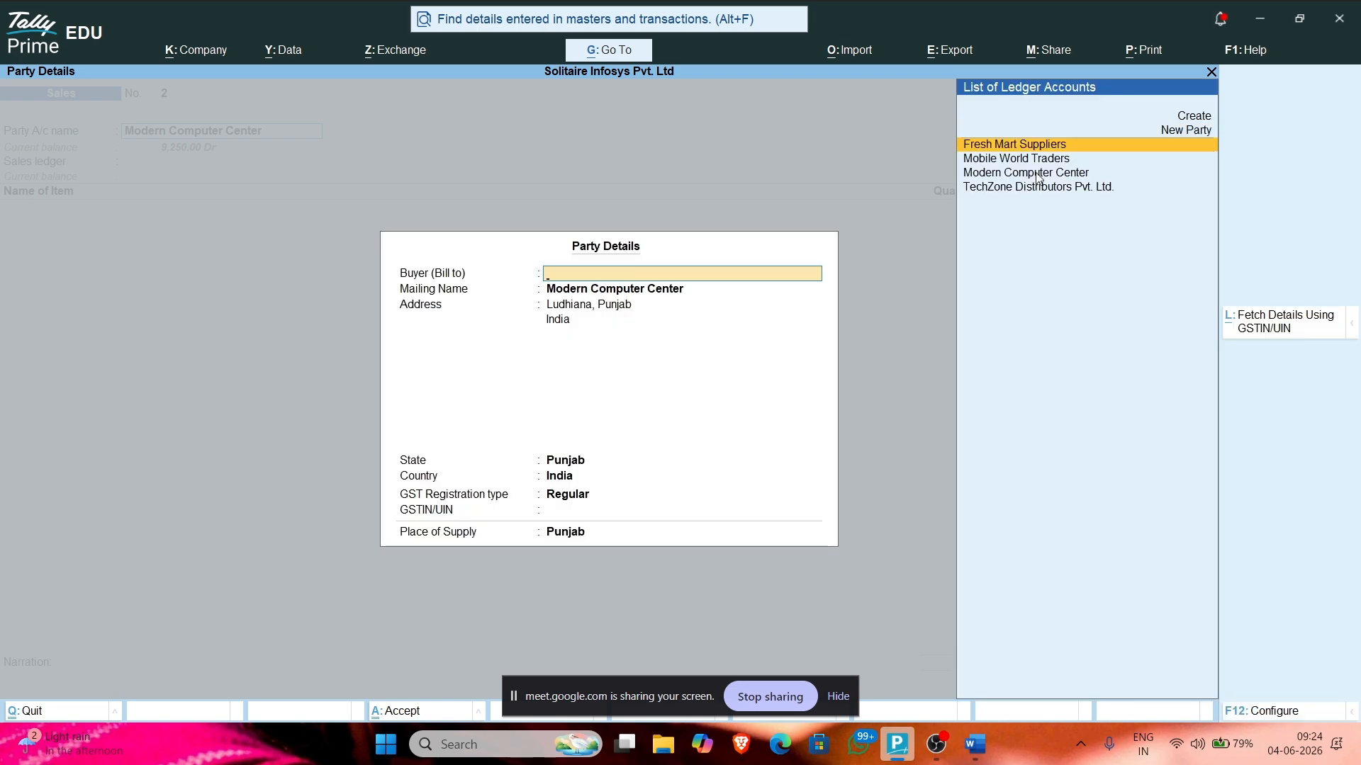
key("Escape")
left_click(1258, 185)
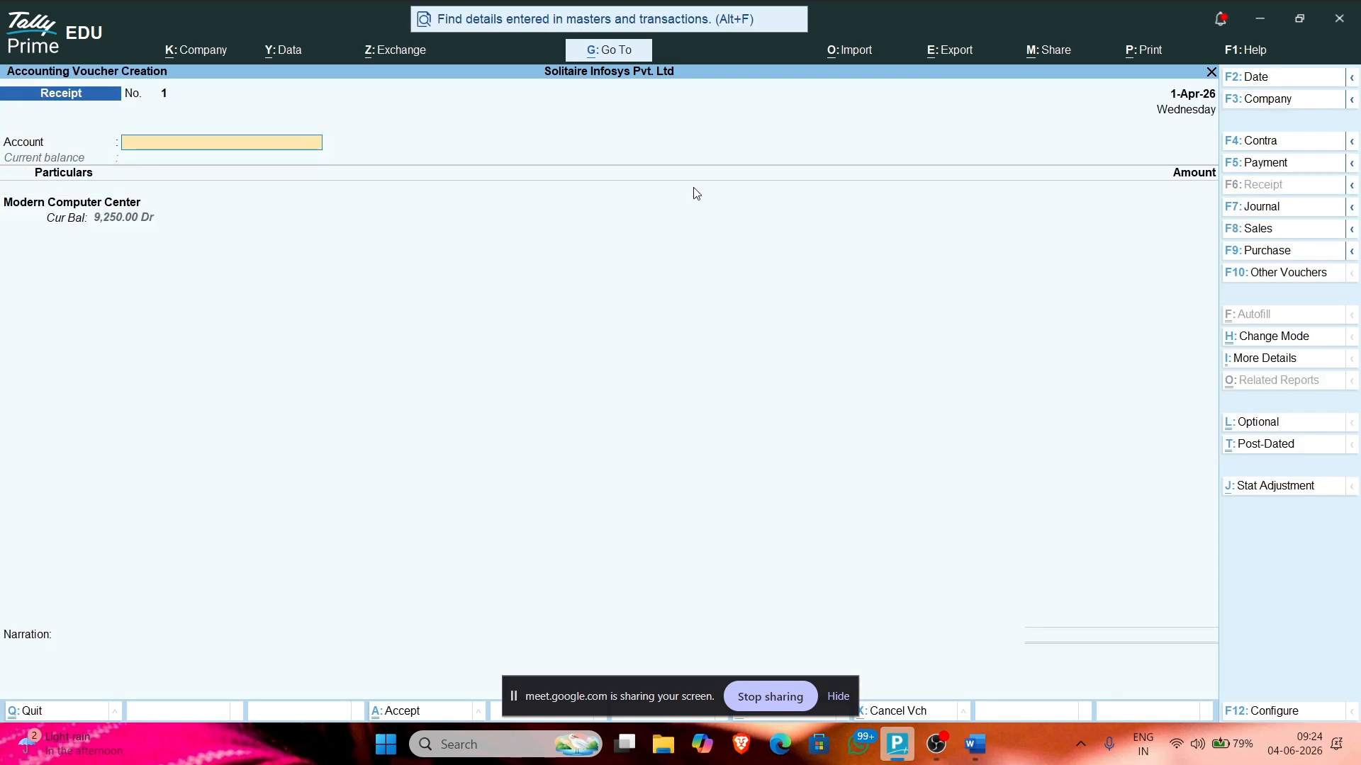
type("c")
key("Return")
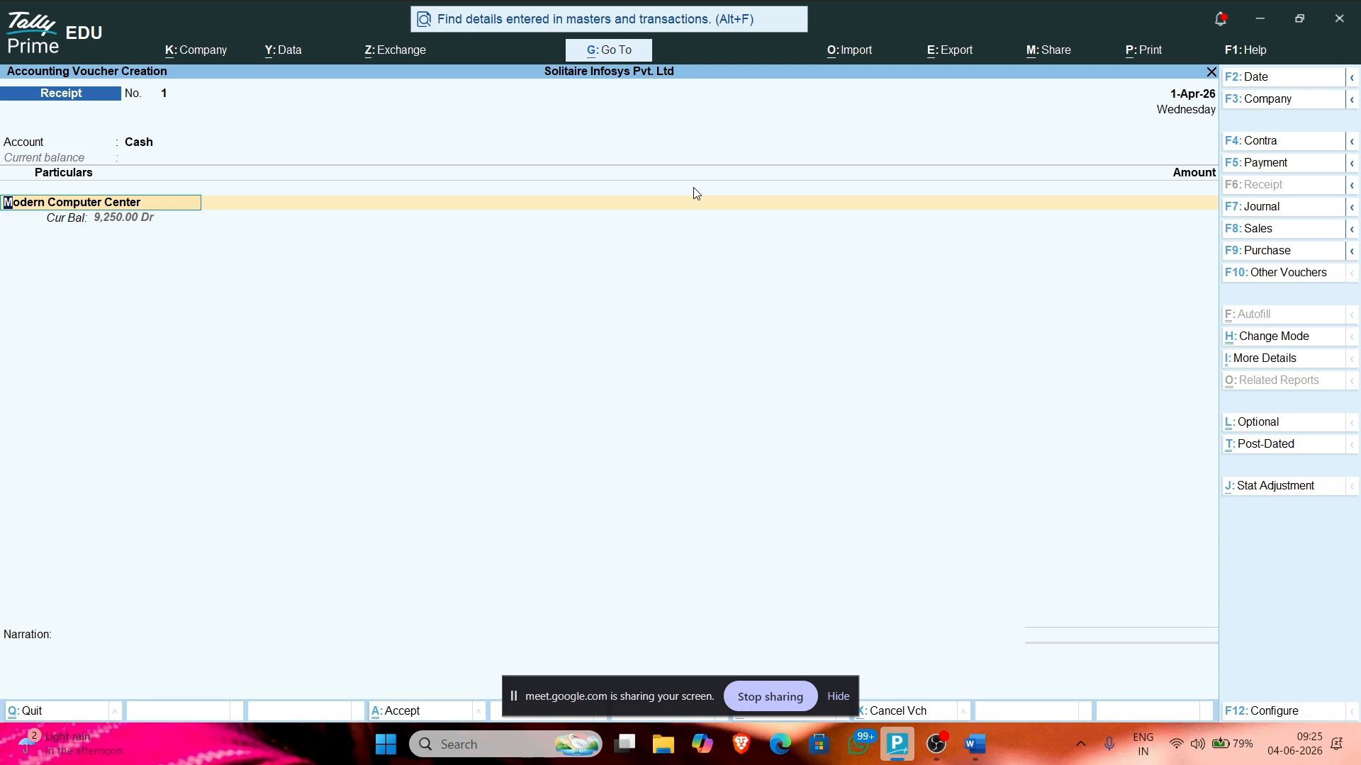
key("Return")
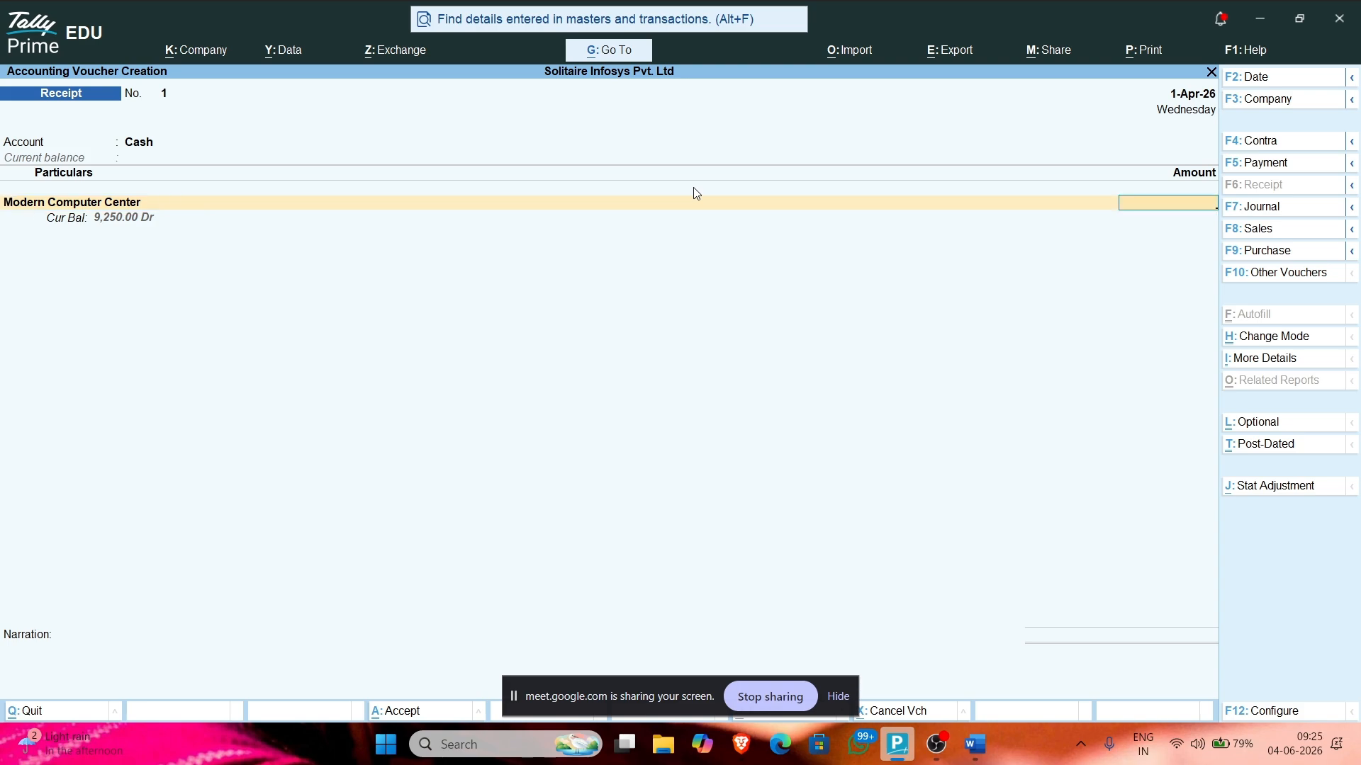
Step: Receive 9,250 as Agst Ref against pending bill 1 and save Receipt No. 1
type("9250")
key("Return")
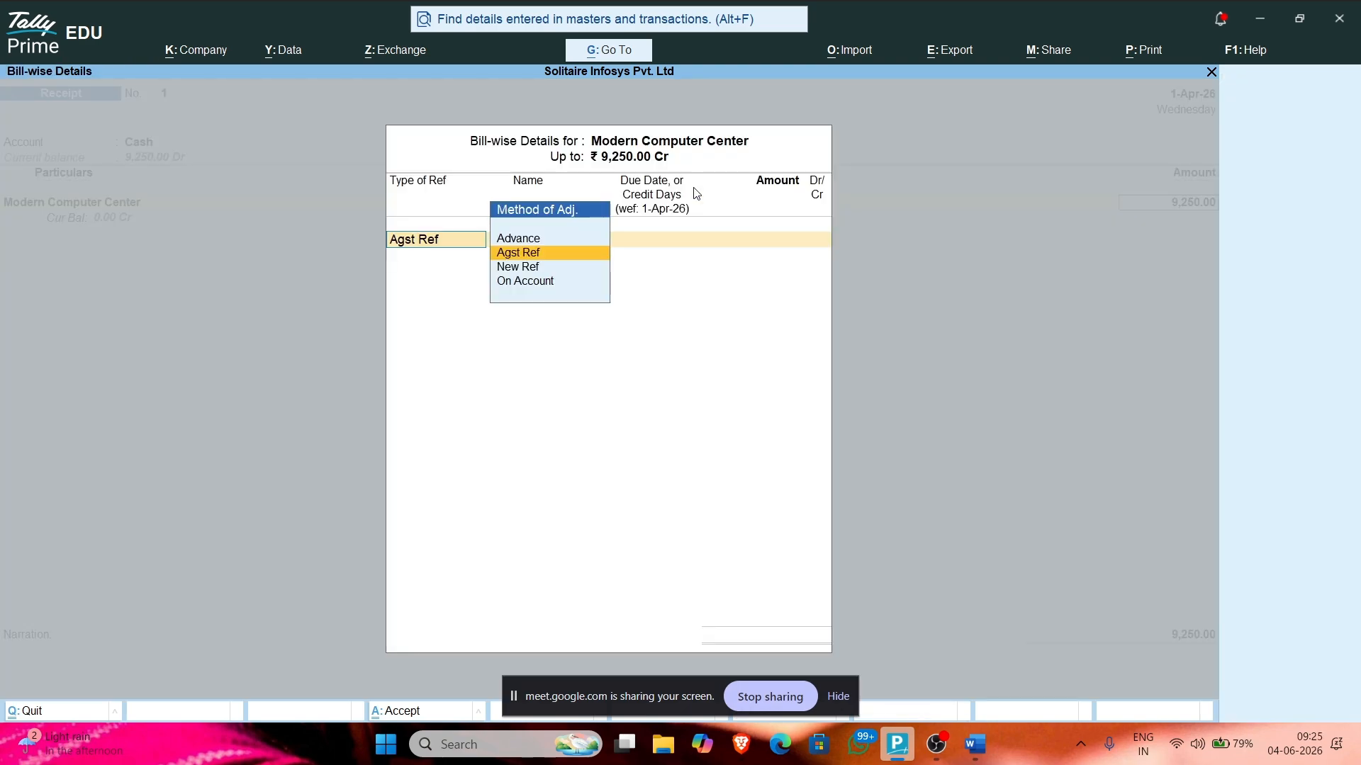
key("Return")
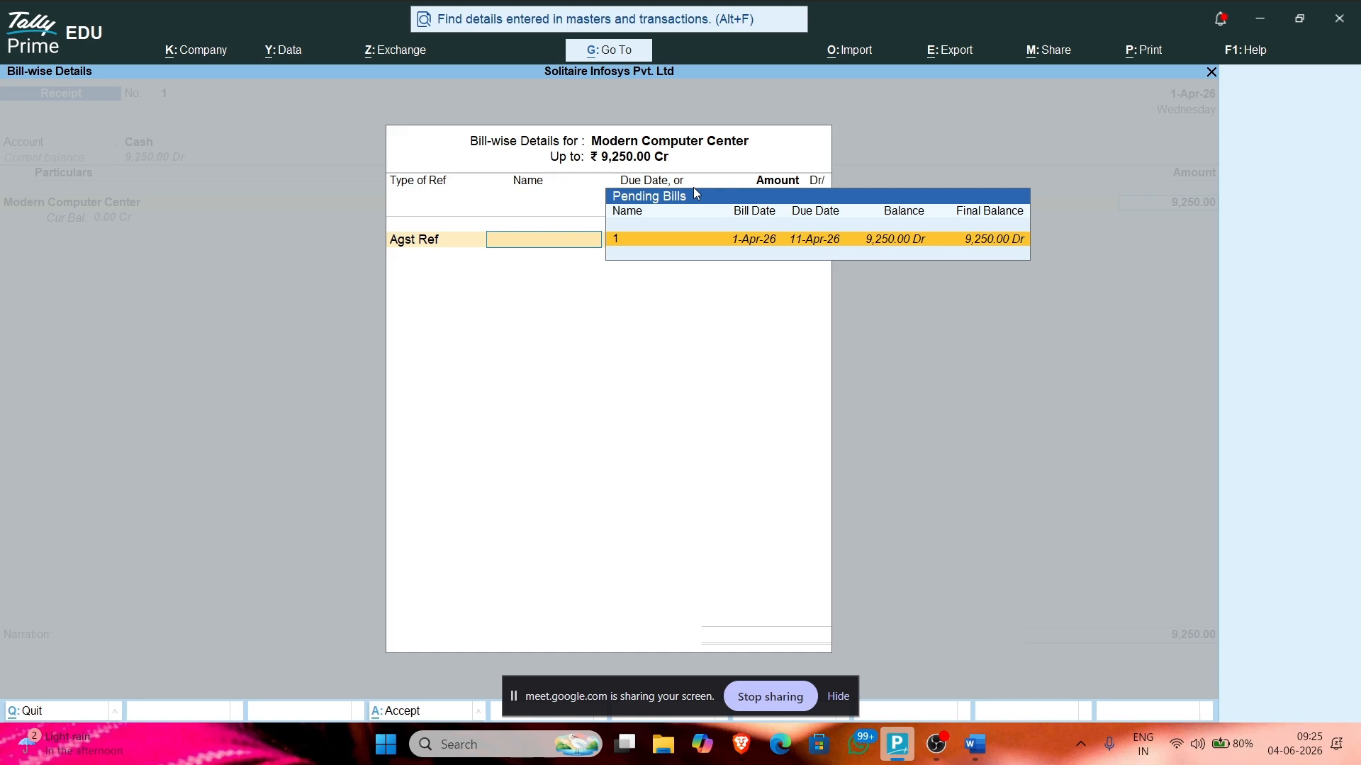
key("Return")
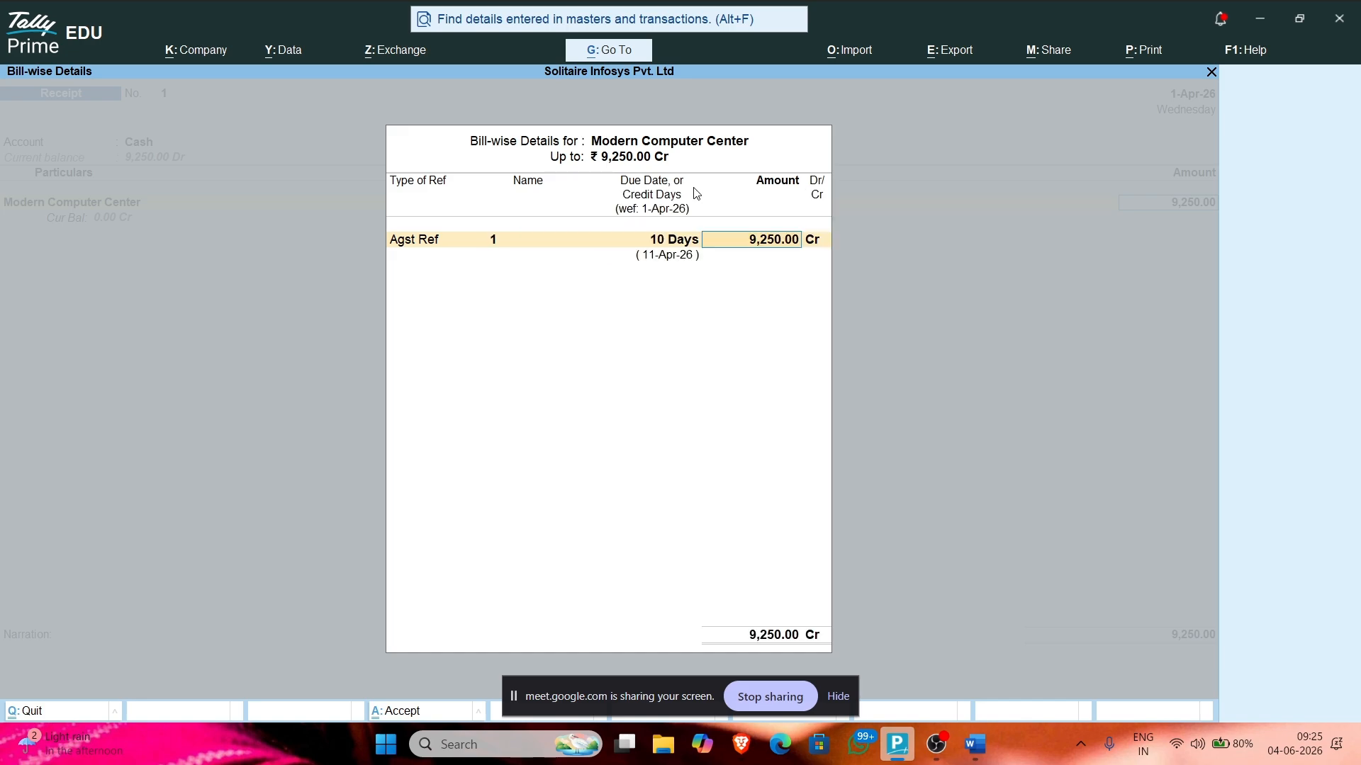
key("Return")
key("Return")
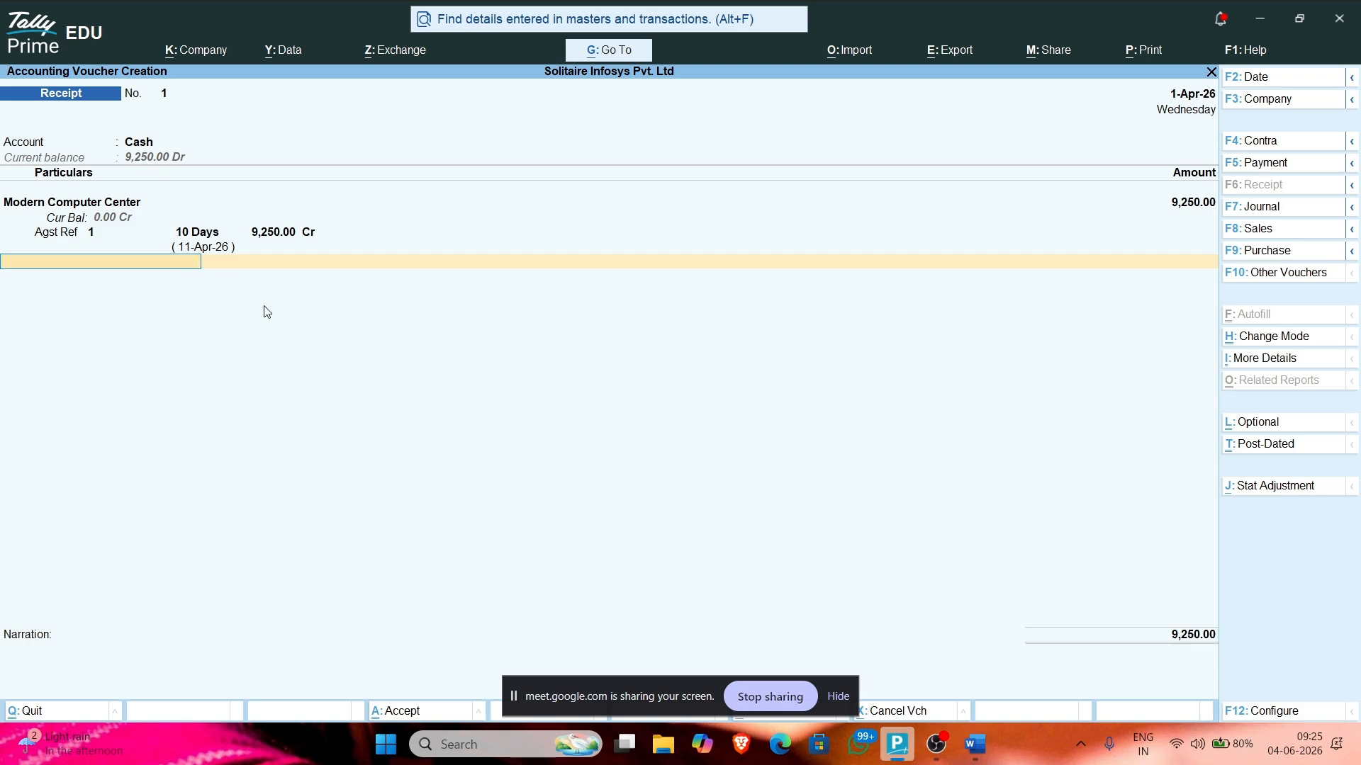
key("Return")
key("Return")
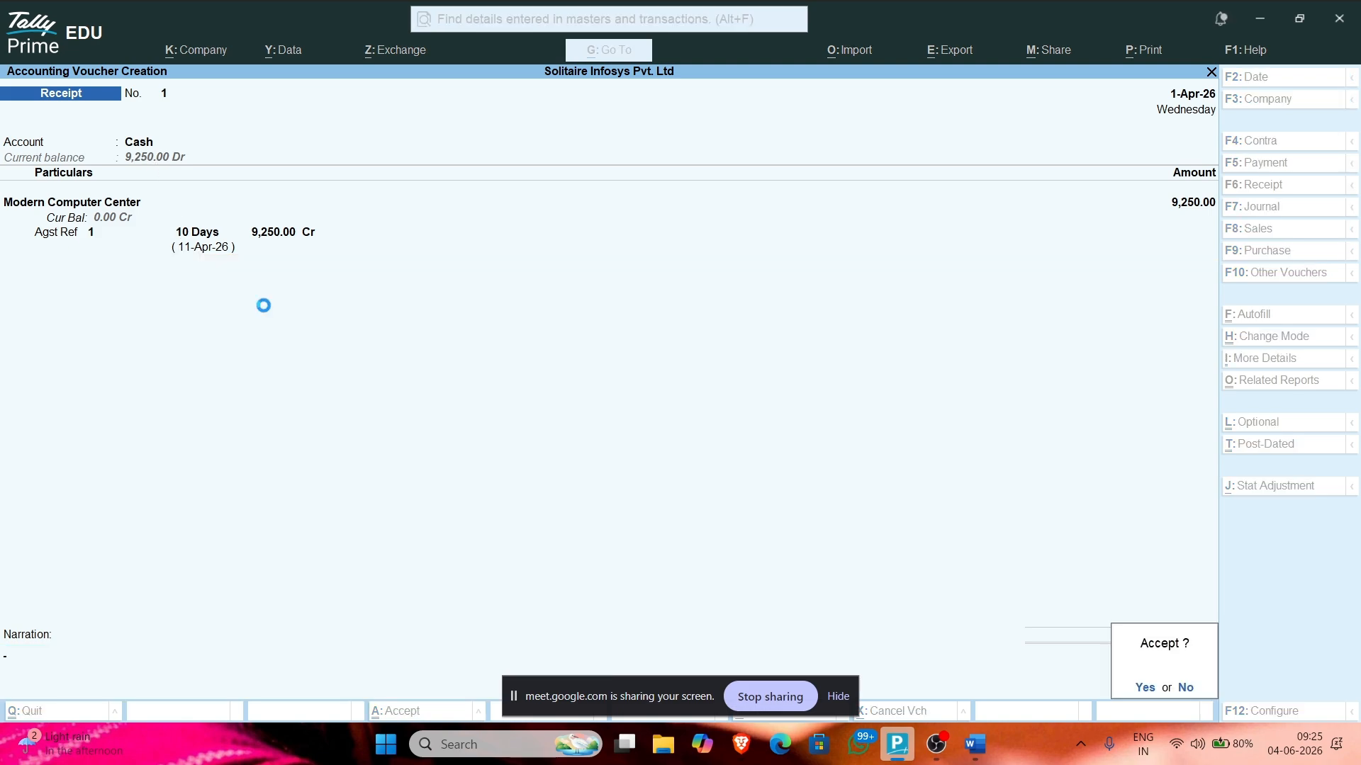
key("Return")
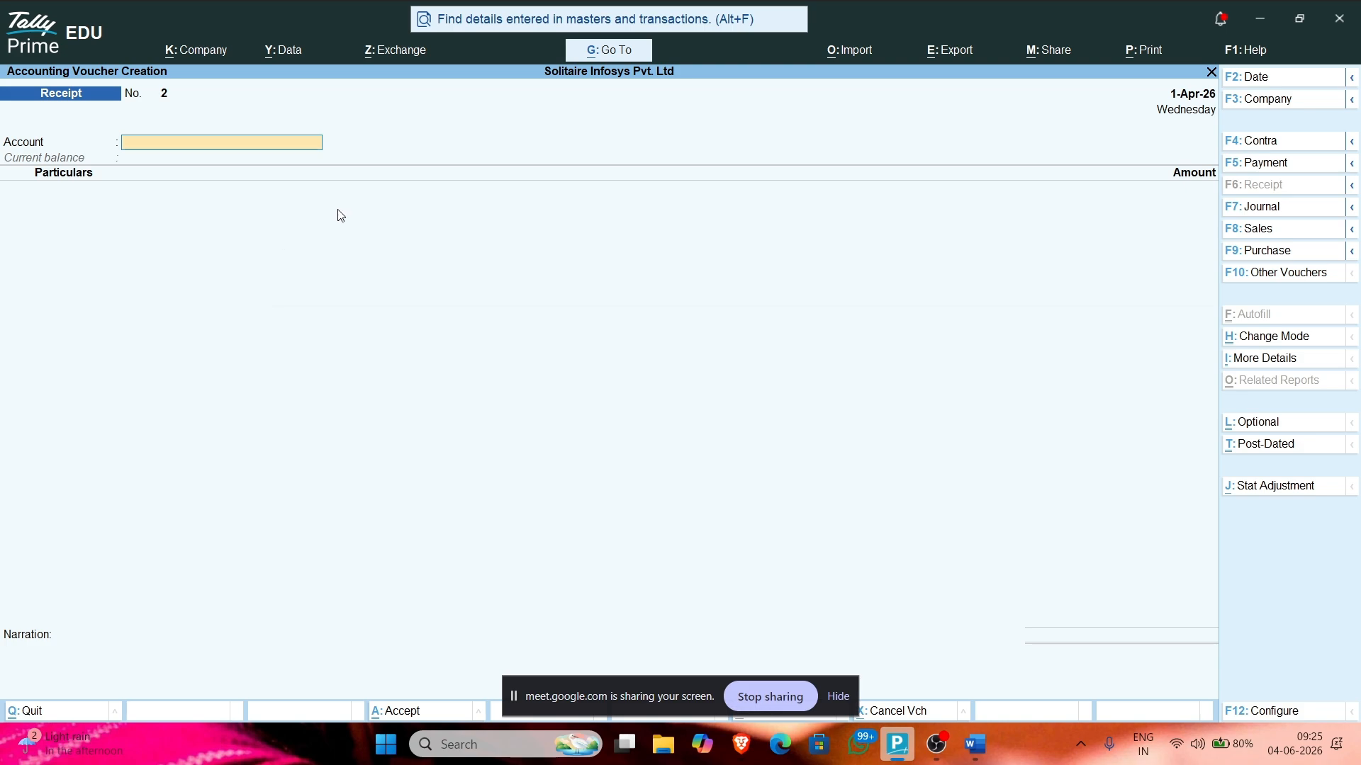
key("alt+Tab")
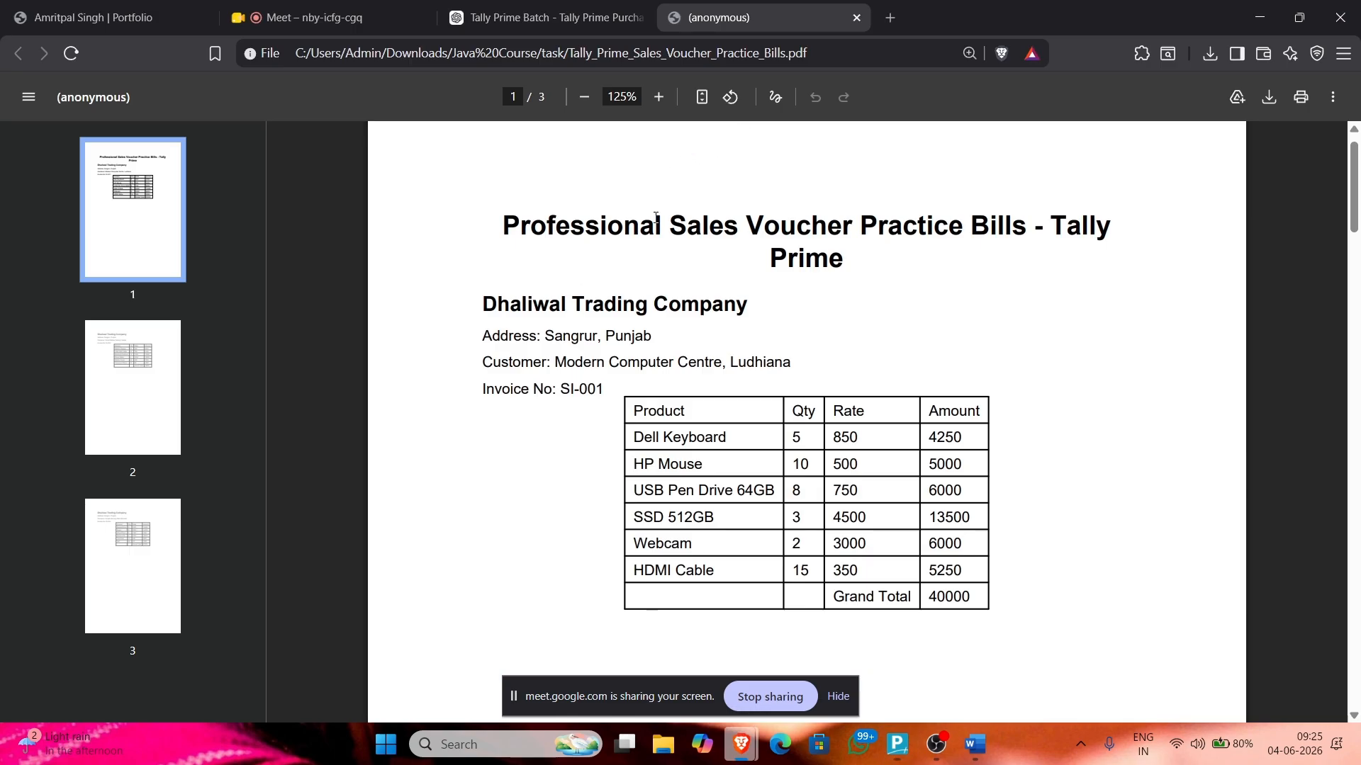
scroll(653, 288, "down", 10)
scroll(533, 168, "down", 2)
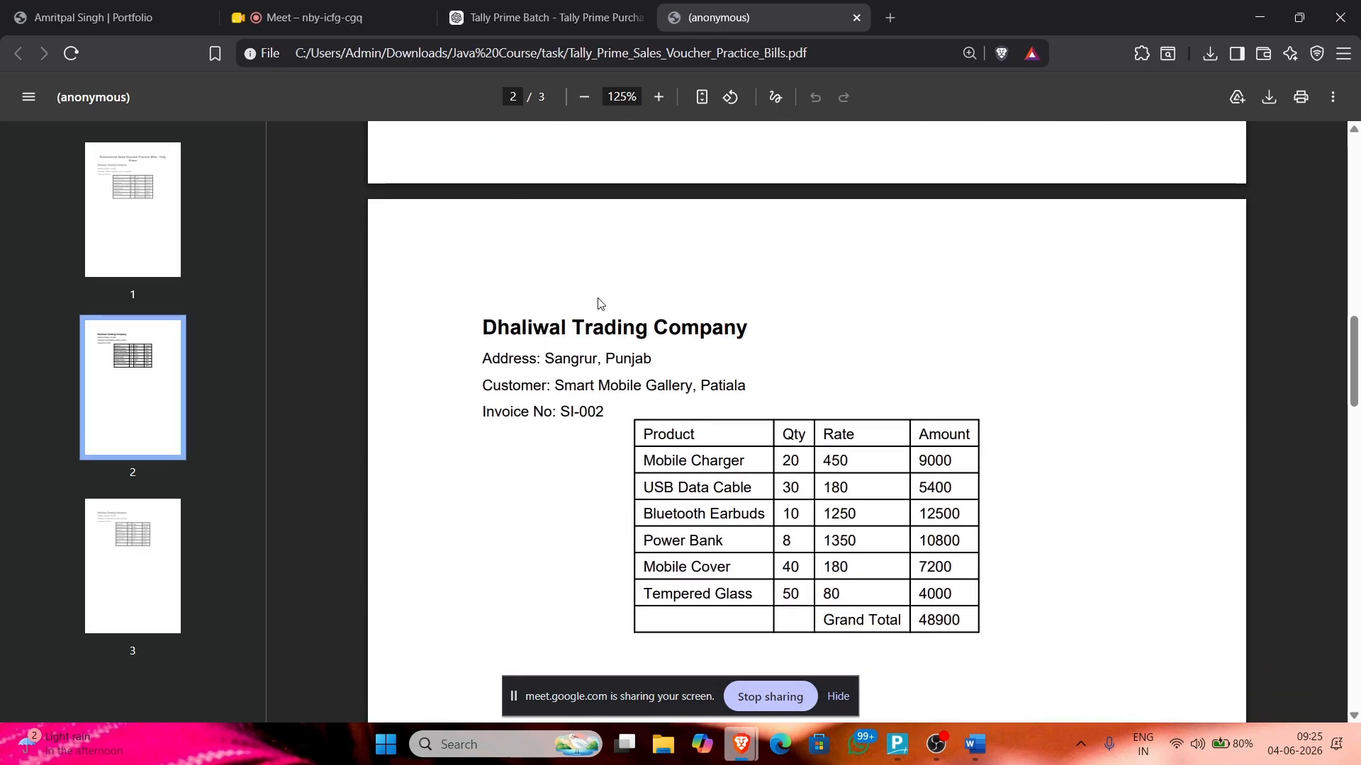
left_click_drag(555, 385, 696, 395)
key("alt+Tab")
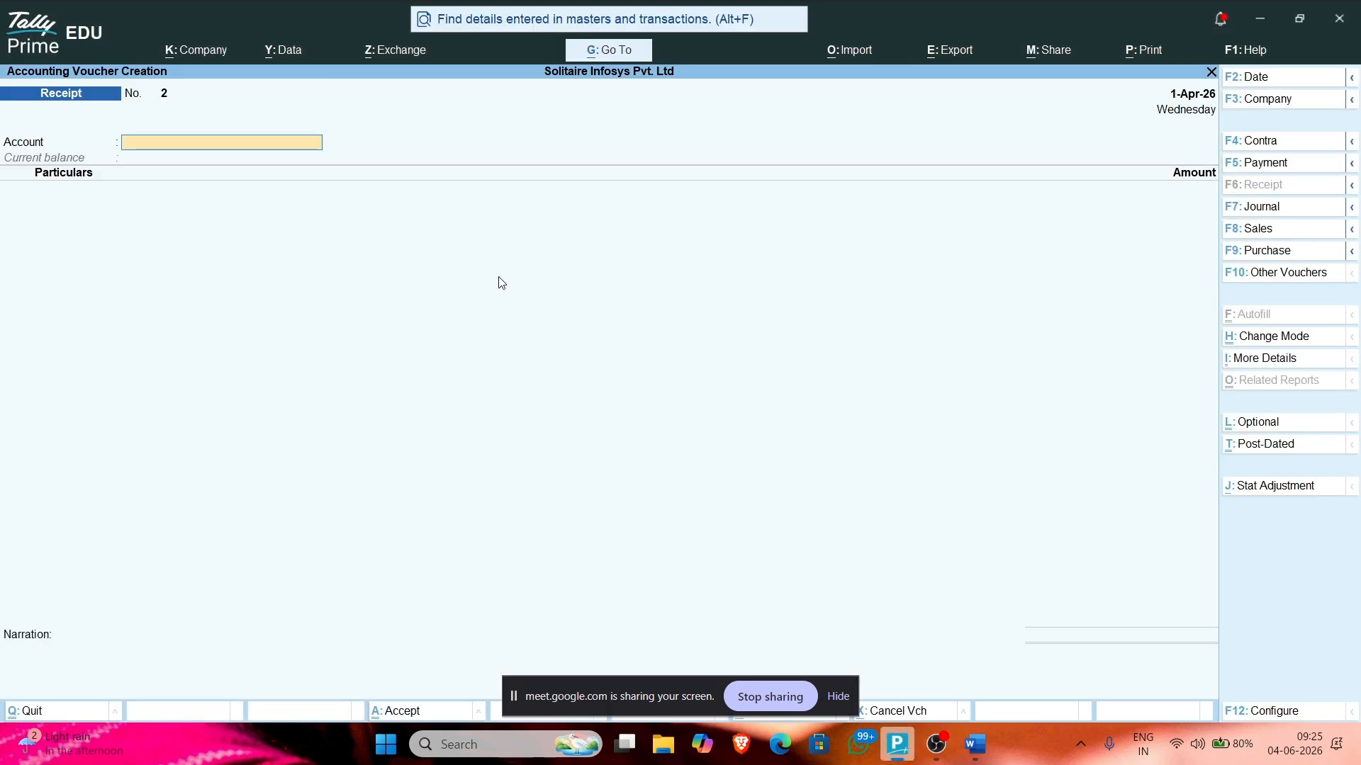
Step: Switch from the blank receipt to a new Sales voucher with F8: Sales
left_click(1236, 228)
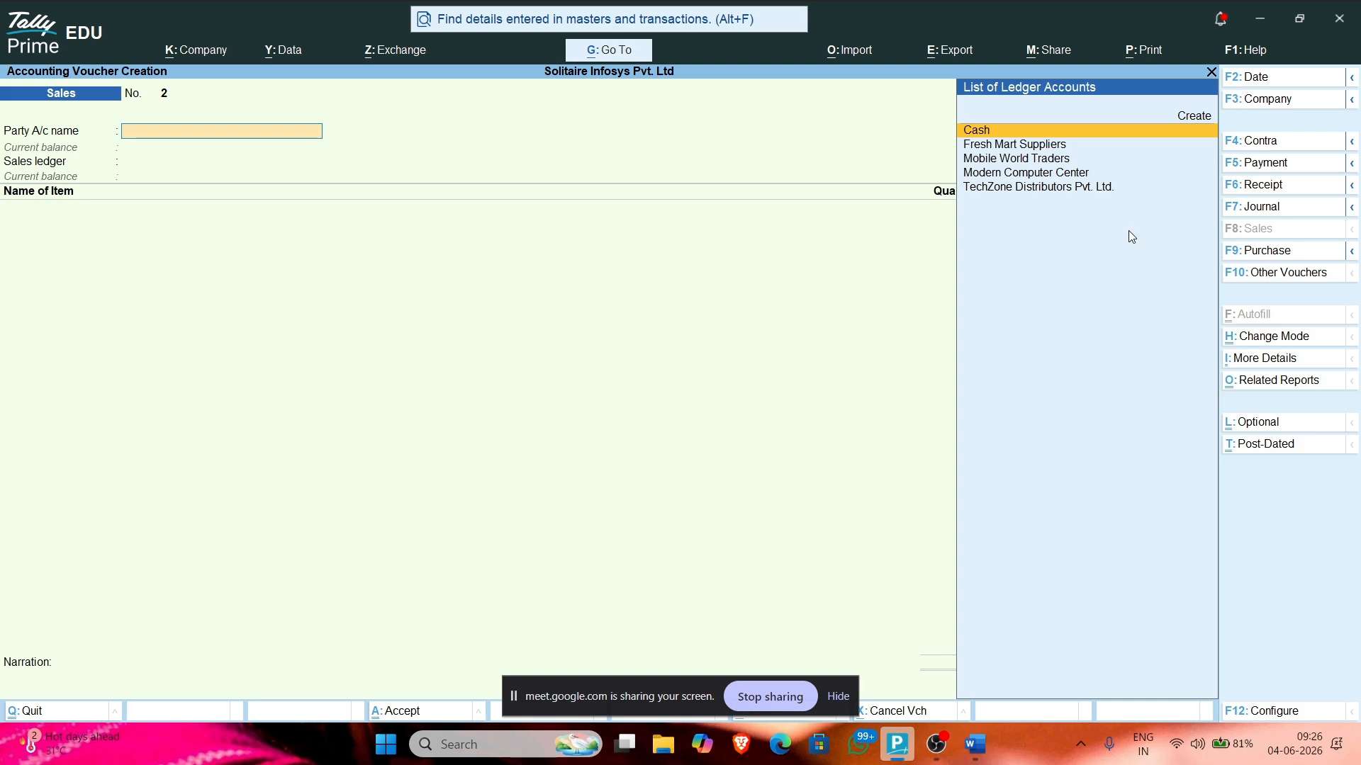
Step: Create a party ledger named Smart Mobile Galaery under Sundry Debtors
key("alt+Tab")
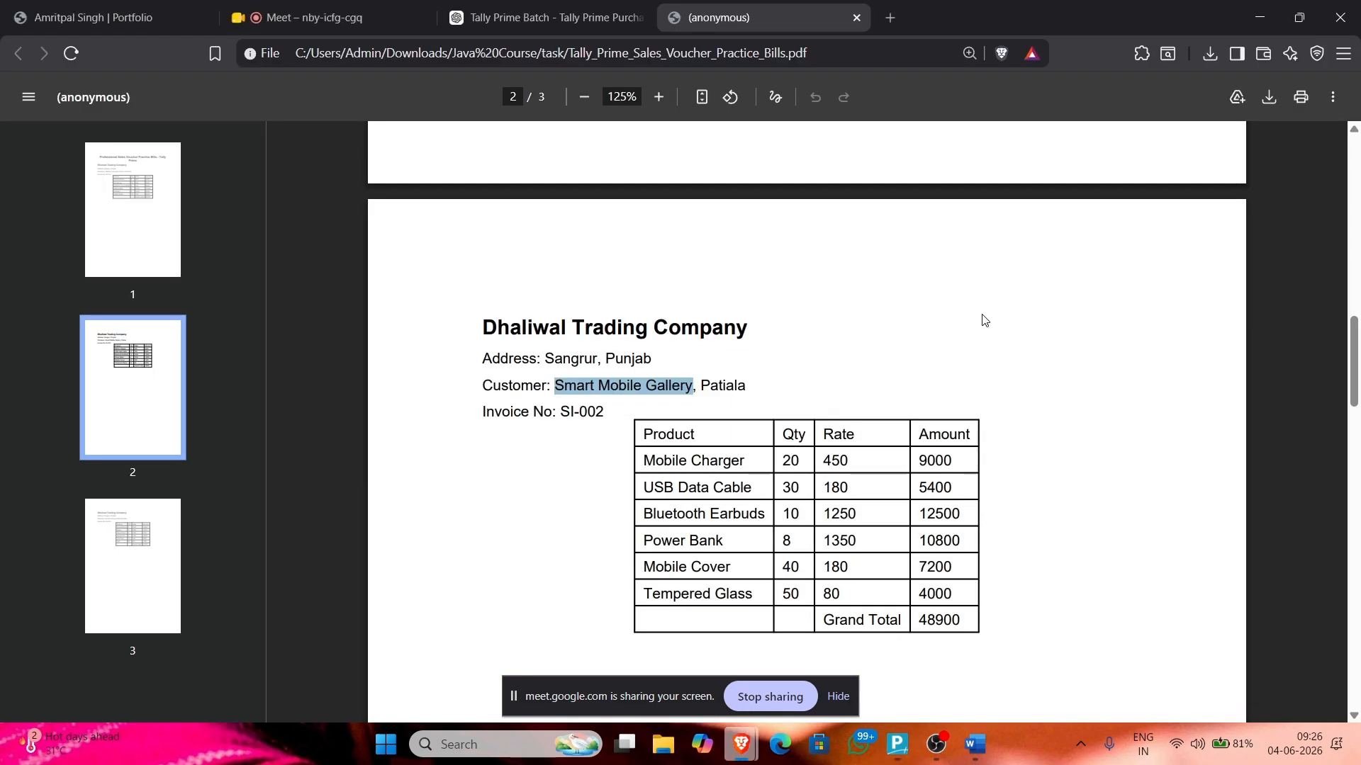
key("alt+Tab")
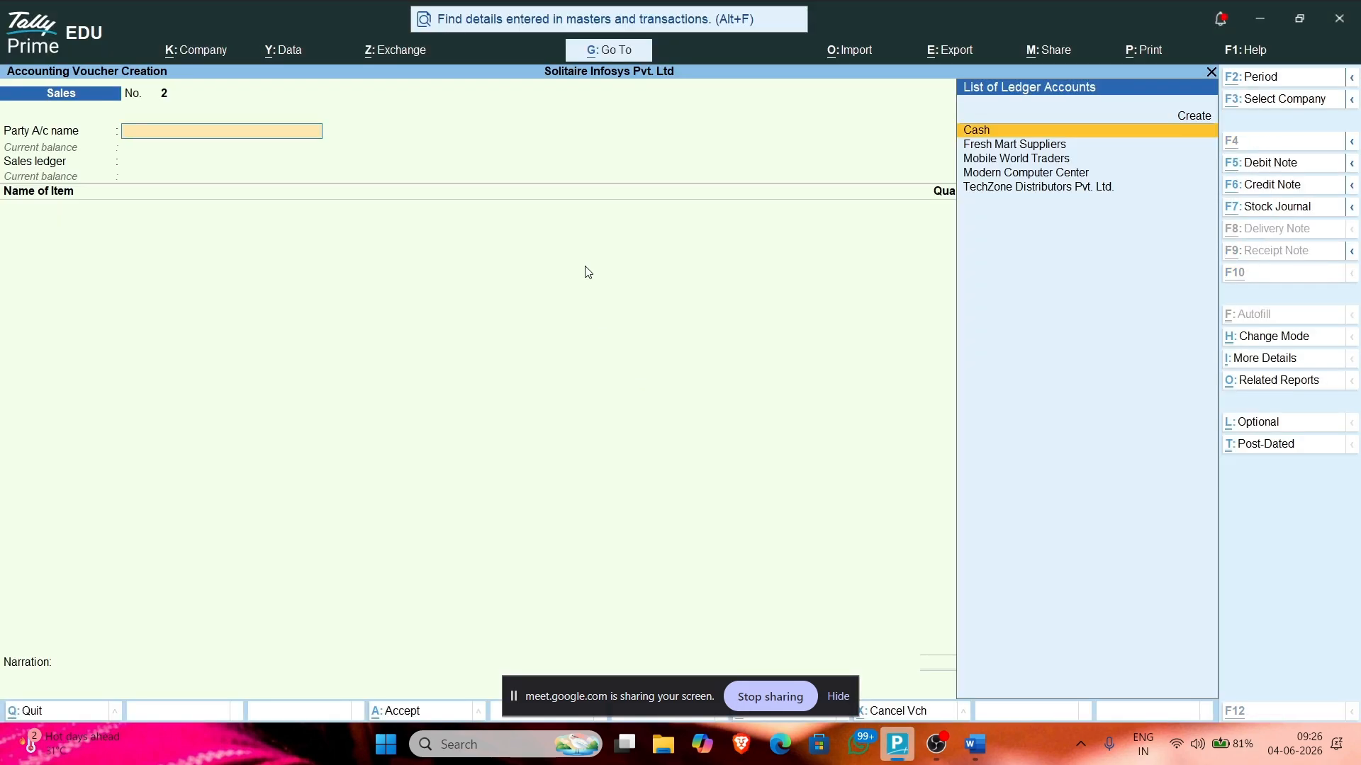
key("alt+c")
type("Smart")
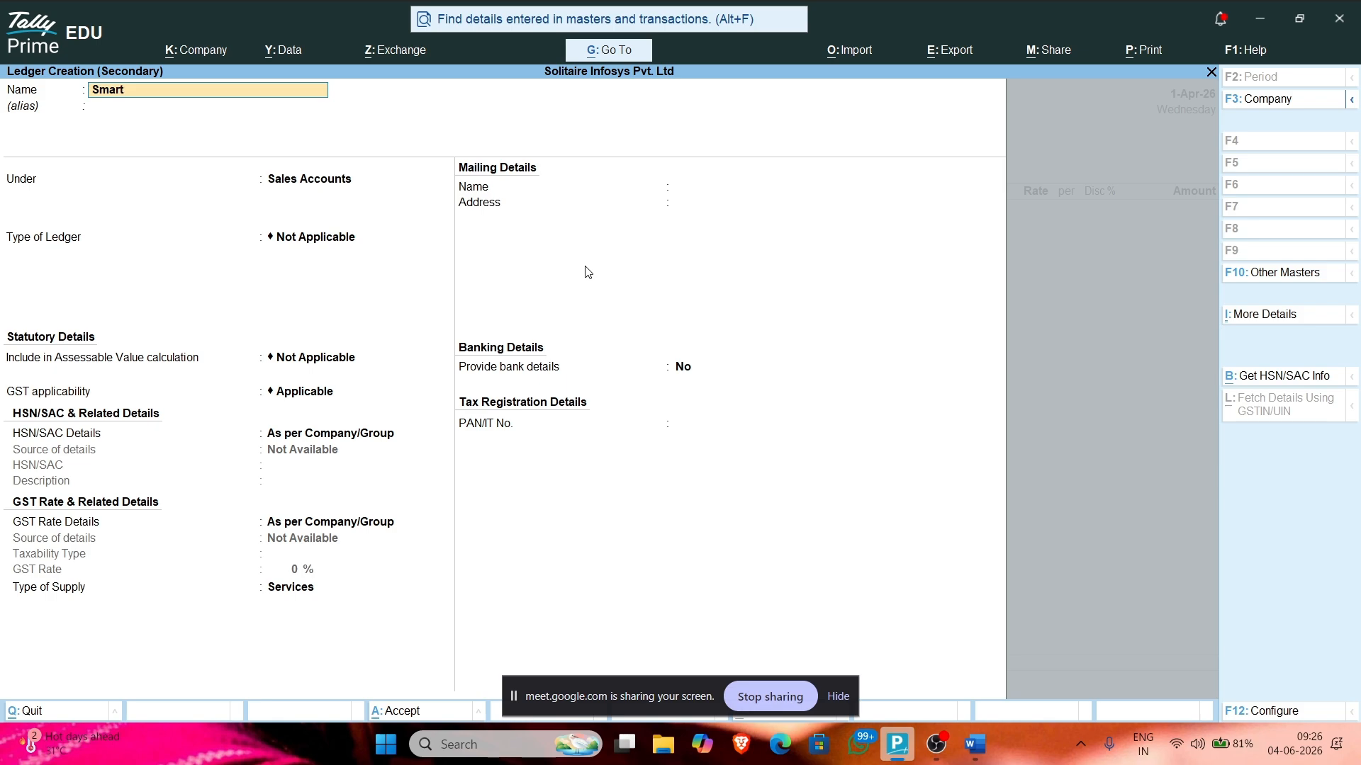
type(" Mobile Galaery")
key("Return")
key("Return")
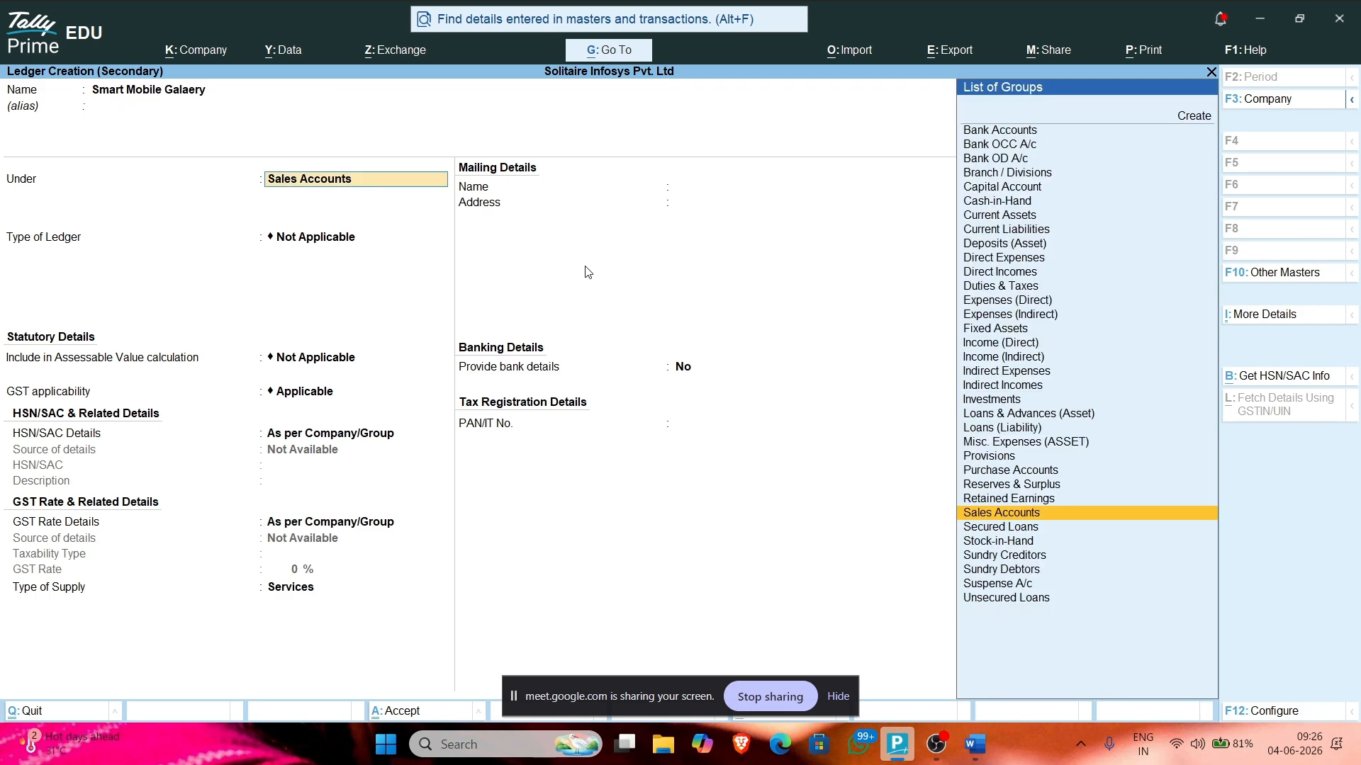
type("Deb")
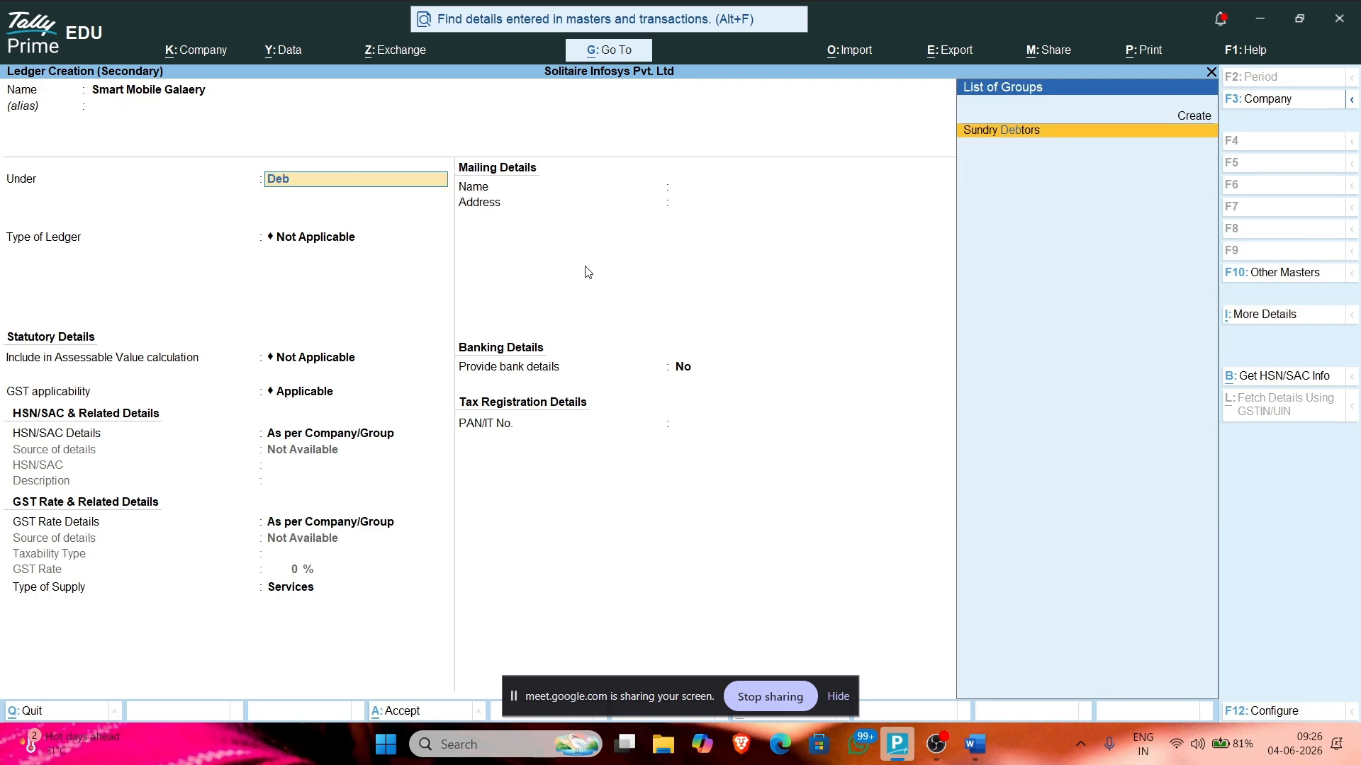
key("Return")
key("Return")
key("Return")
key("Return")
key("Return")
key("Return")
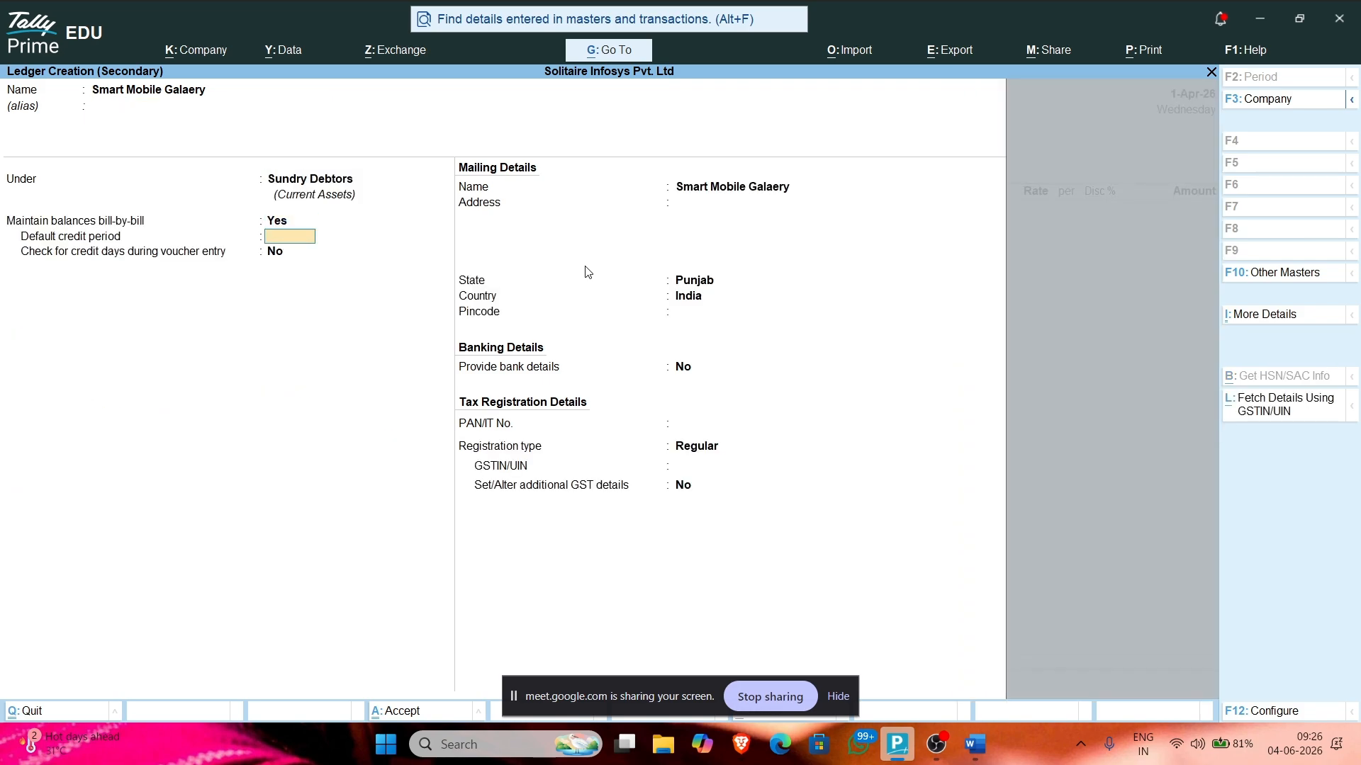
Step: Give it address Patiala, Punjab / India-147001 with pincode 147001, and save the ledger
key("BackSpace")
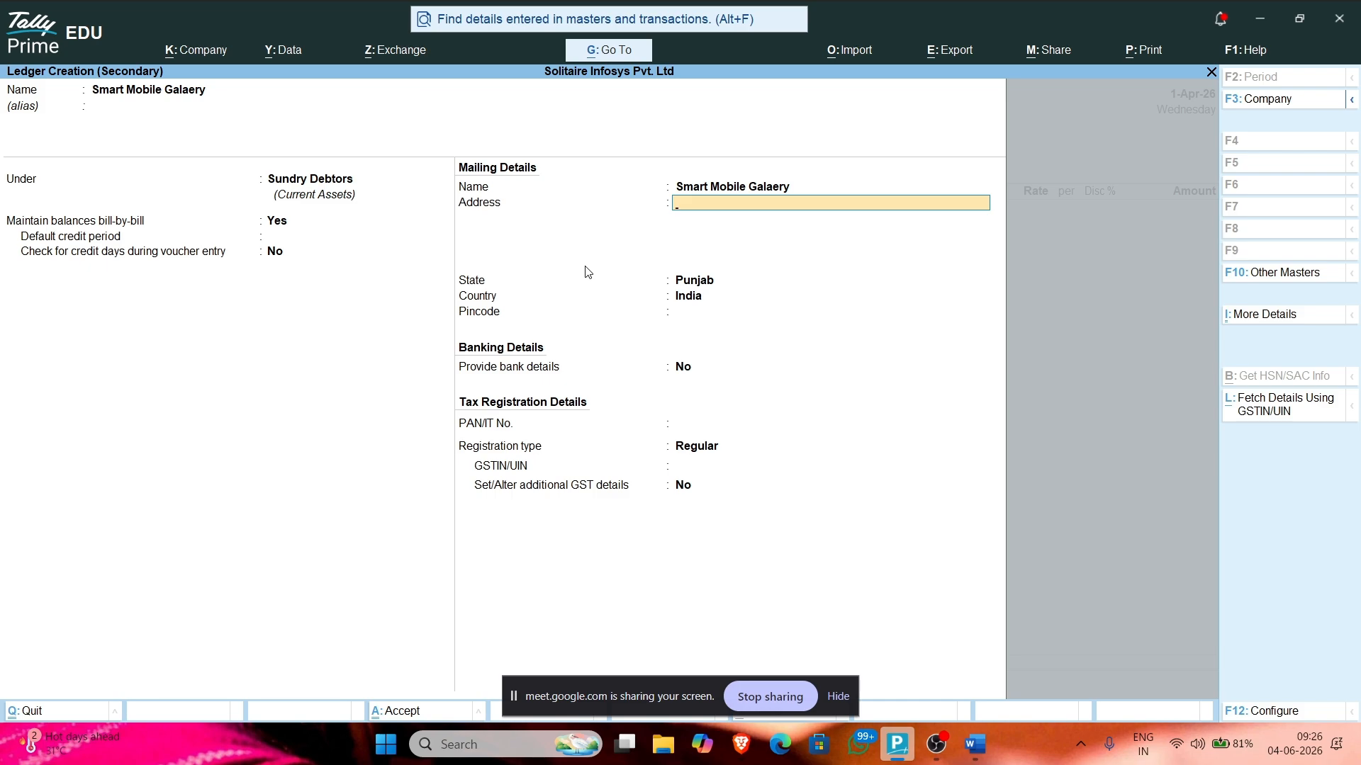
key("alt+Tab")
key("alt+Tab")
type("Patiala, Punjab")
key("Return")
type("India")
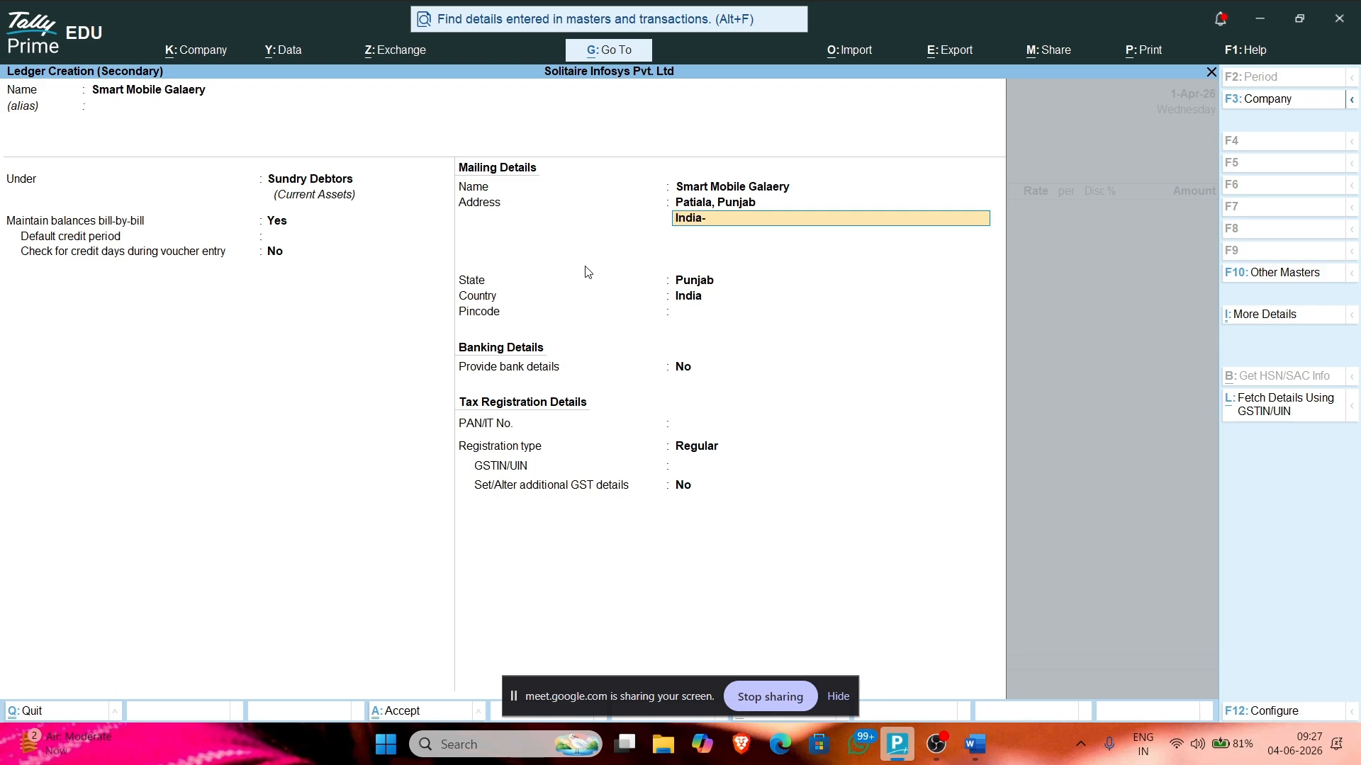
type("-147001")
key("Return")
key("Return")
key("Return")
type("147")
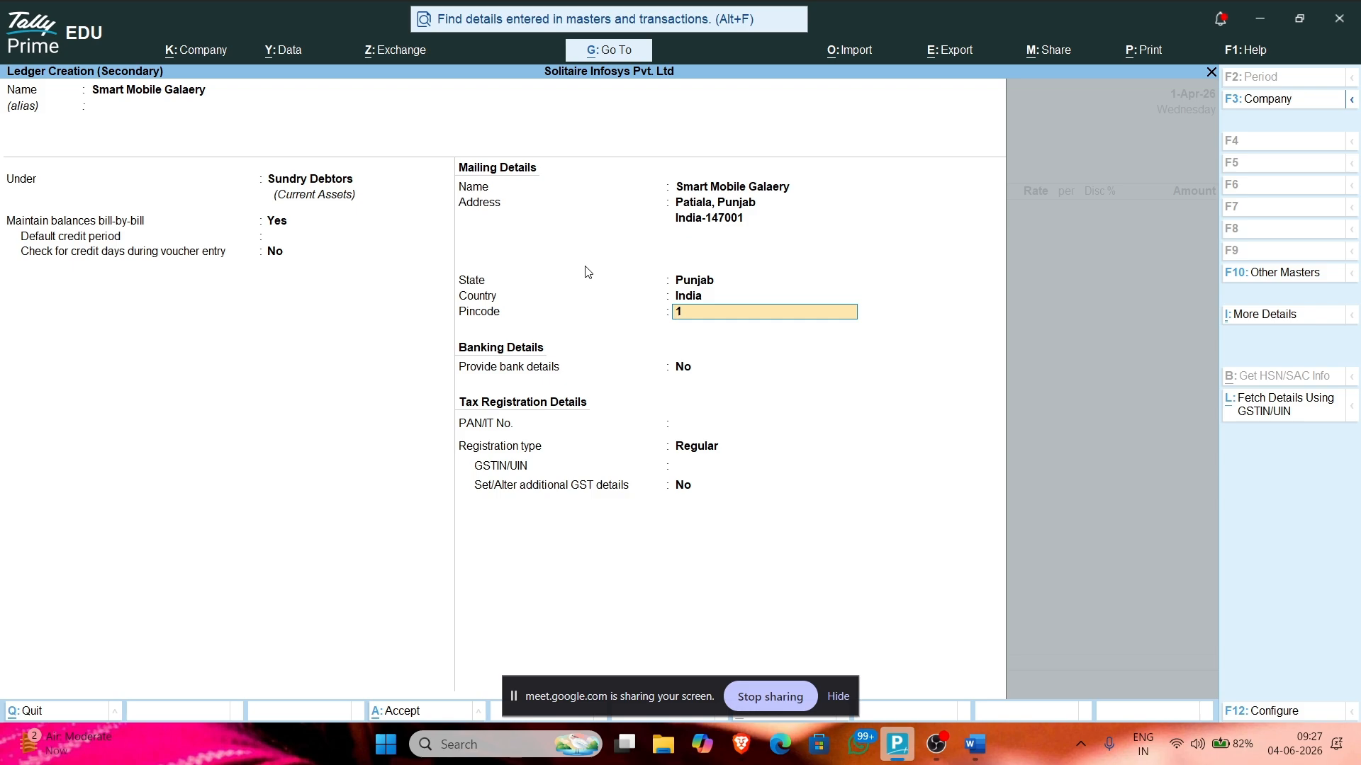
type("00")
key("Return")
key("Return")
key("Return")
key("Return")
key("Return")
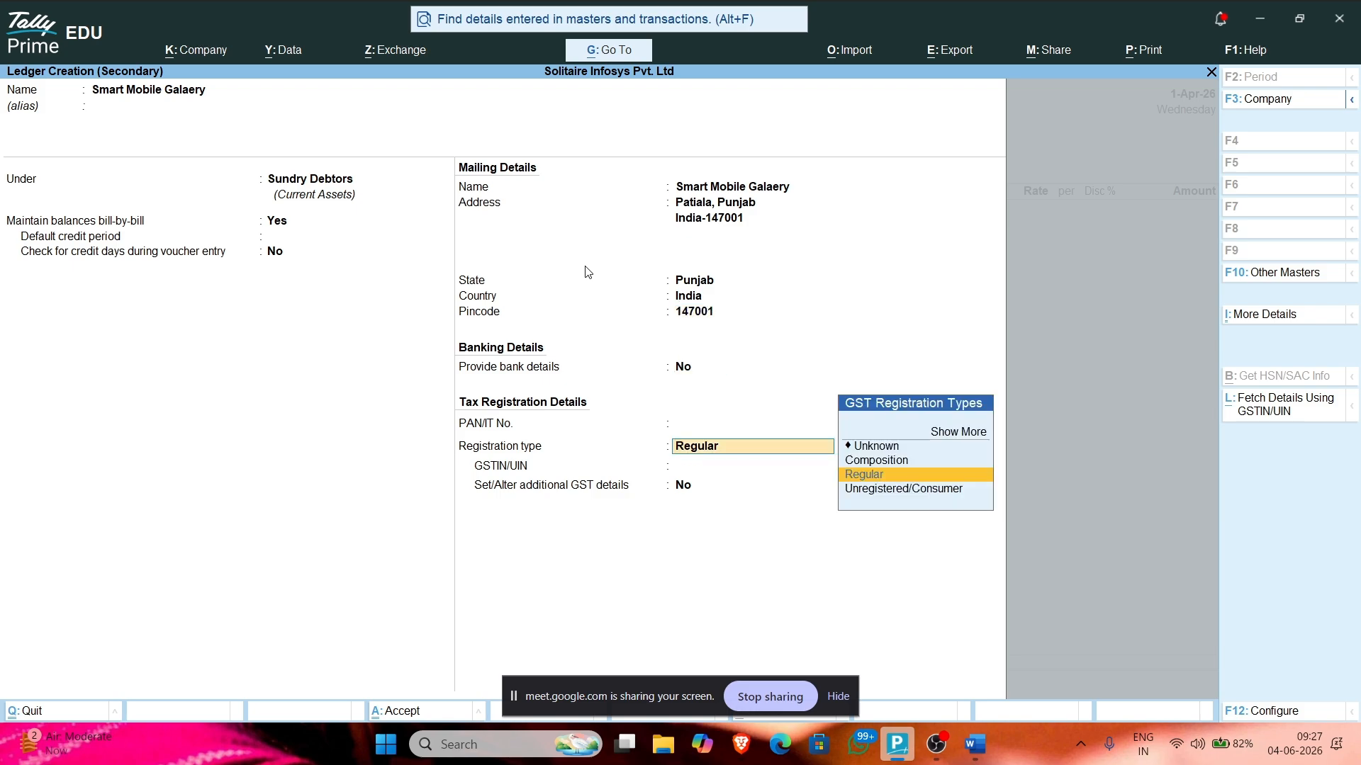
key("Return")
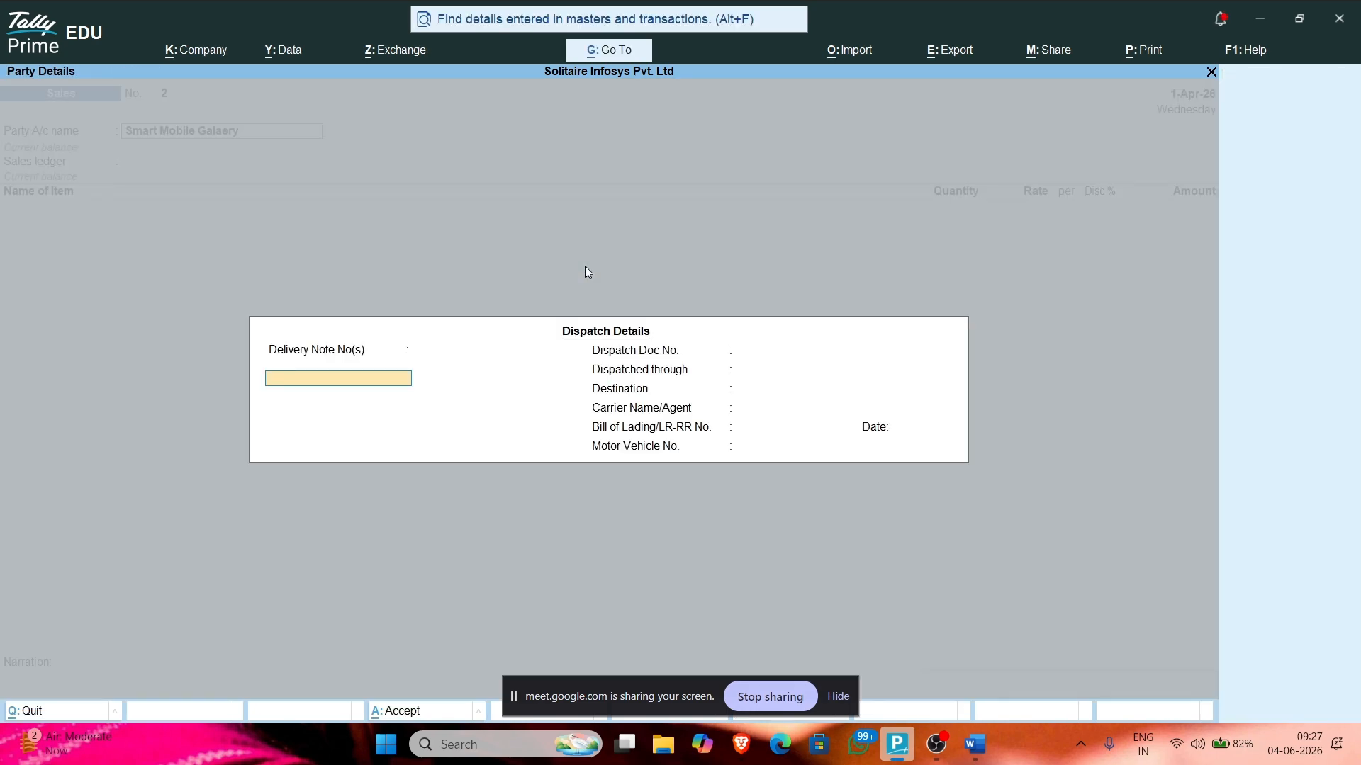
Step: Skip through the sales voucher's dispatch and party details without changes
left_click(839, 697)
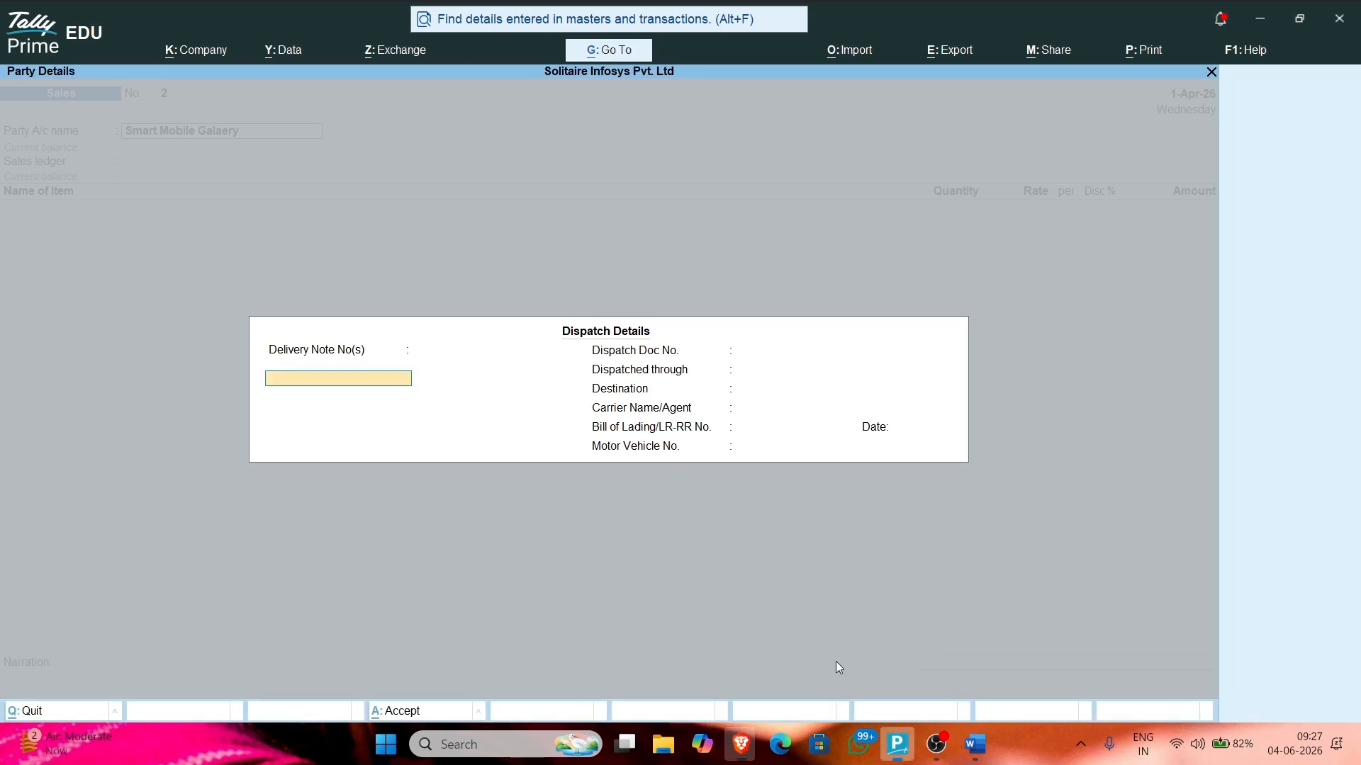
key("Return")
key("Return")
key("Return")
key("Return")
key("Return")
key("Return")
key("Return")
key("Return")
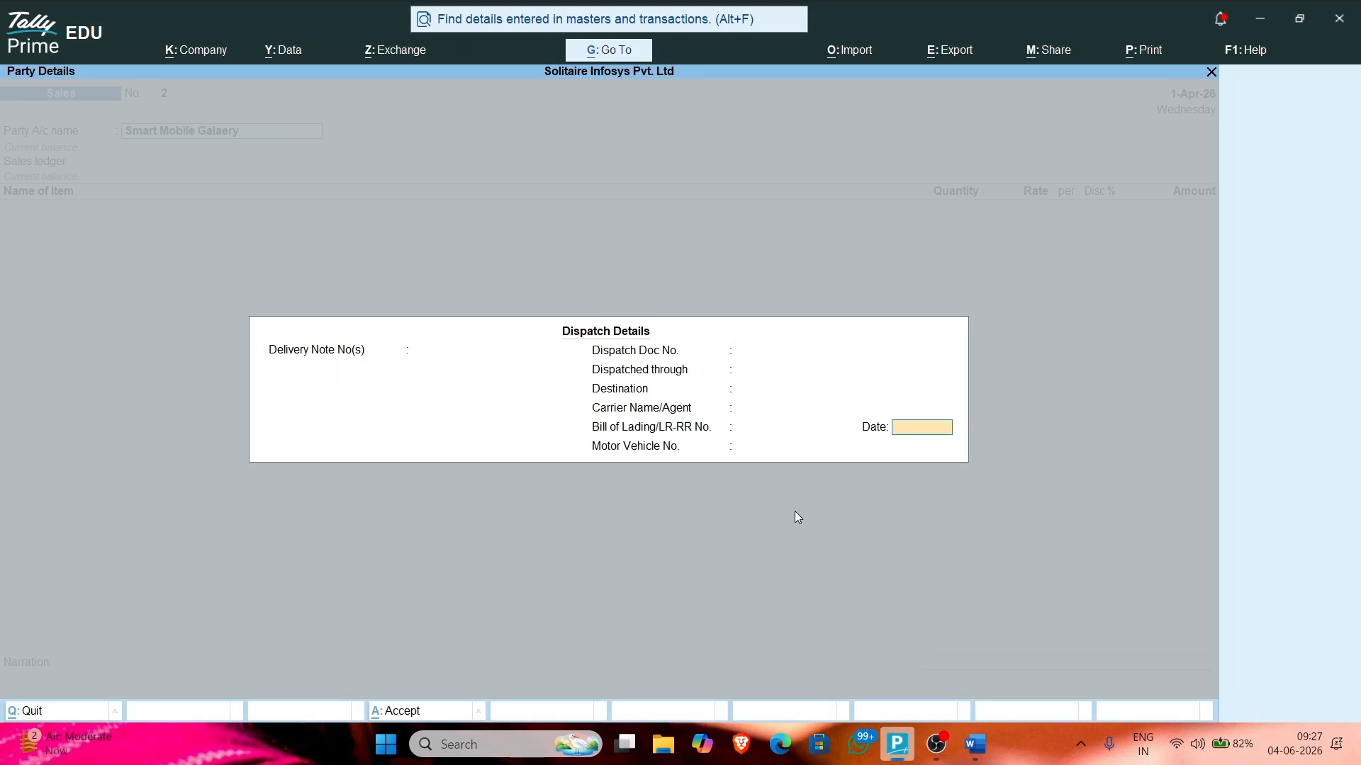
key("Return")
key("Return")
key("Return")
key("Return")
key("Return")
key("Return")
key("Return")
key("Return")
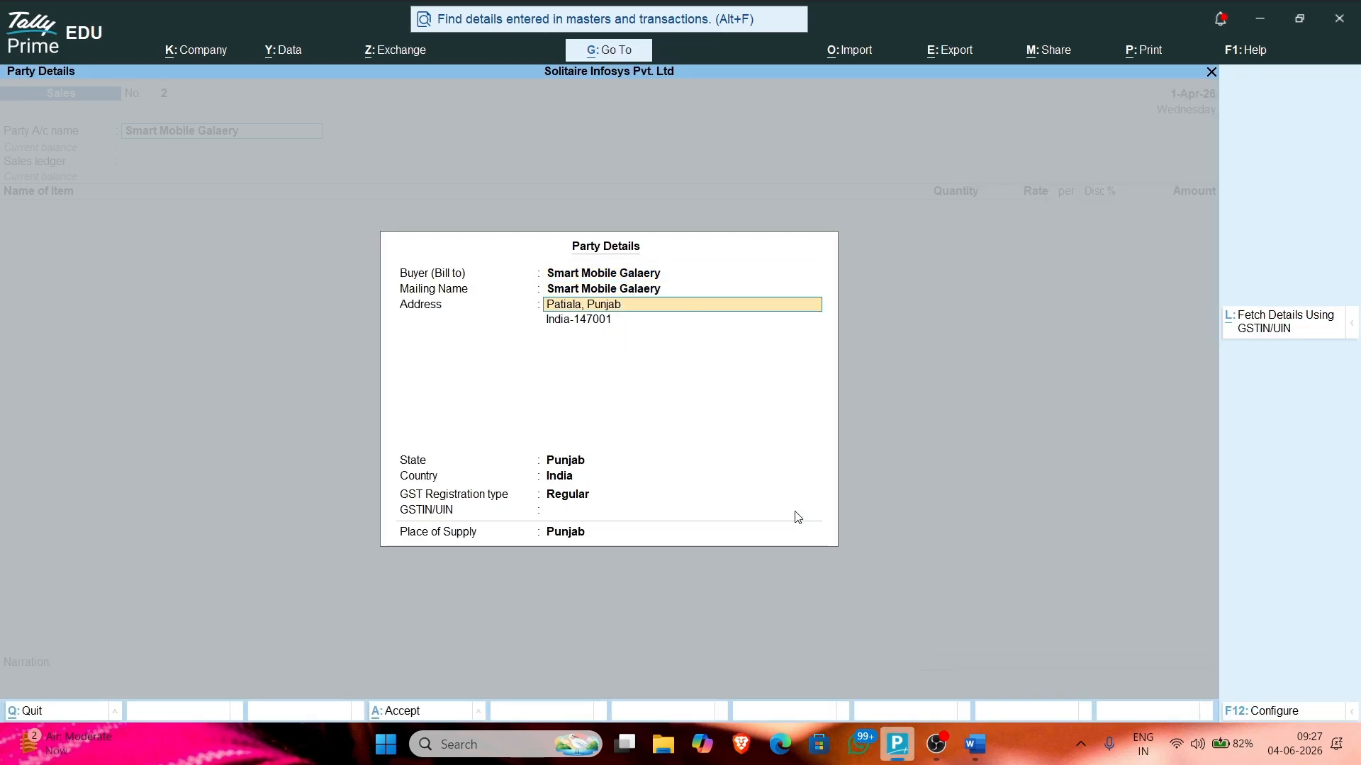
key("Return")
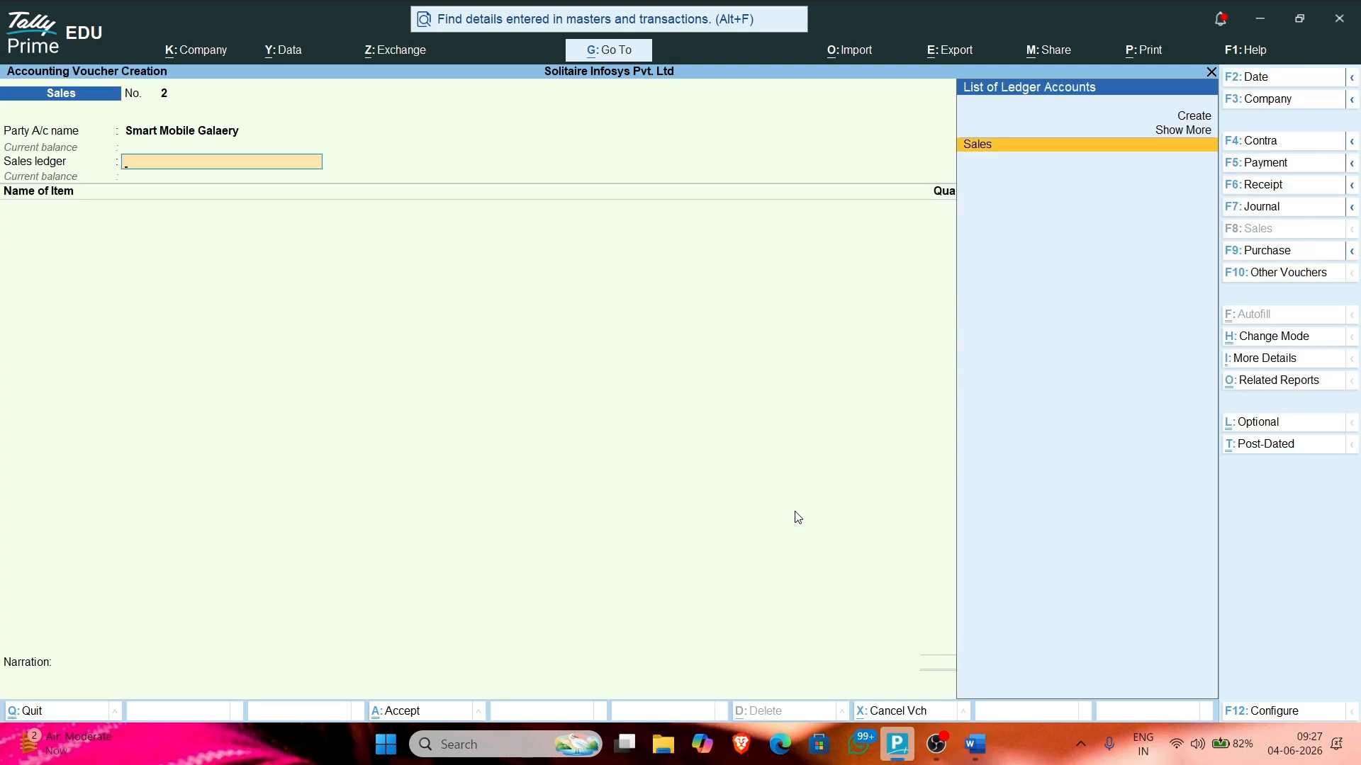
Step: Create ledger Sales 2 under Sales Accounts with supply type Goods as the voucher's sales ledger
key("alt+c")
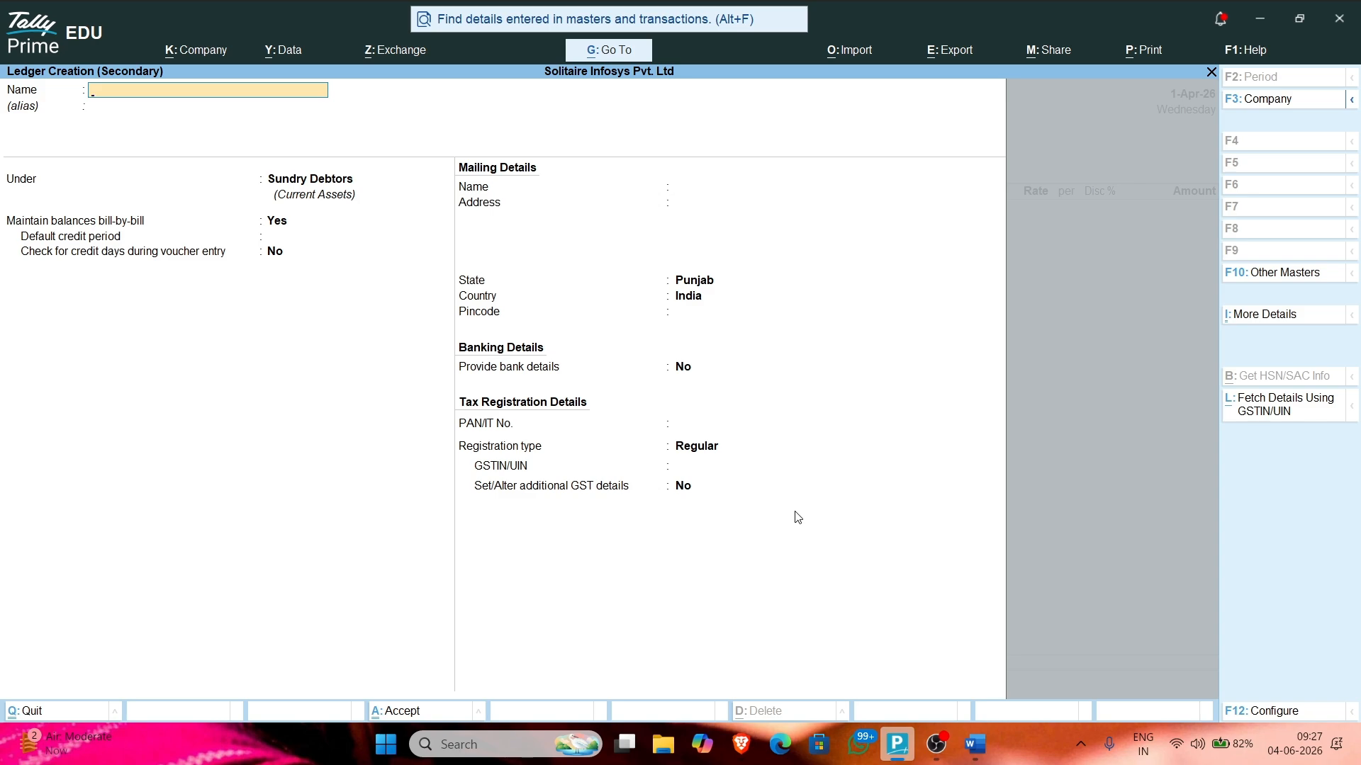
type("Sales 2")
key("Return")
key("Return")
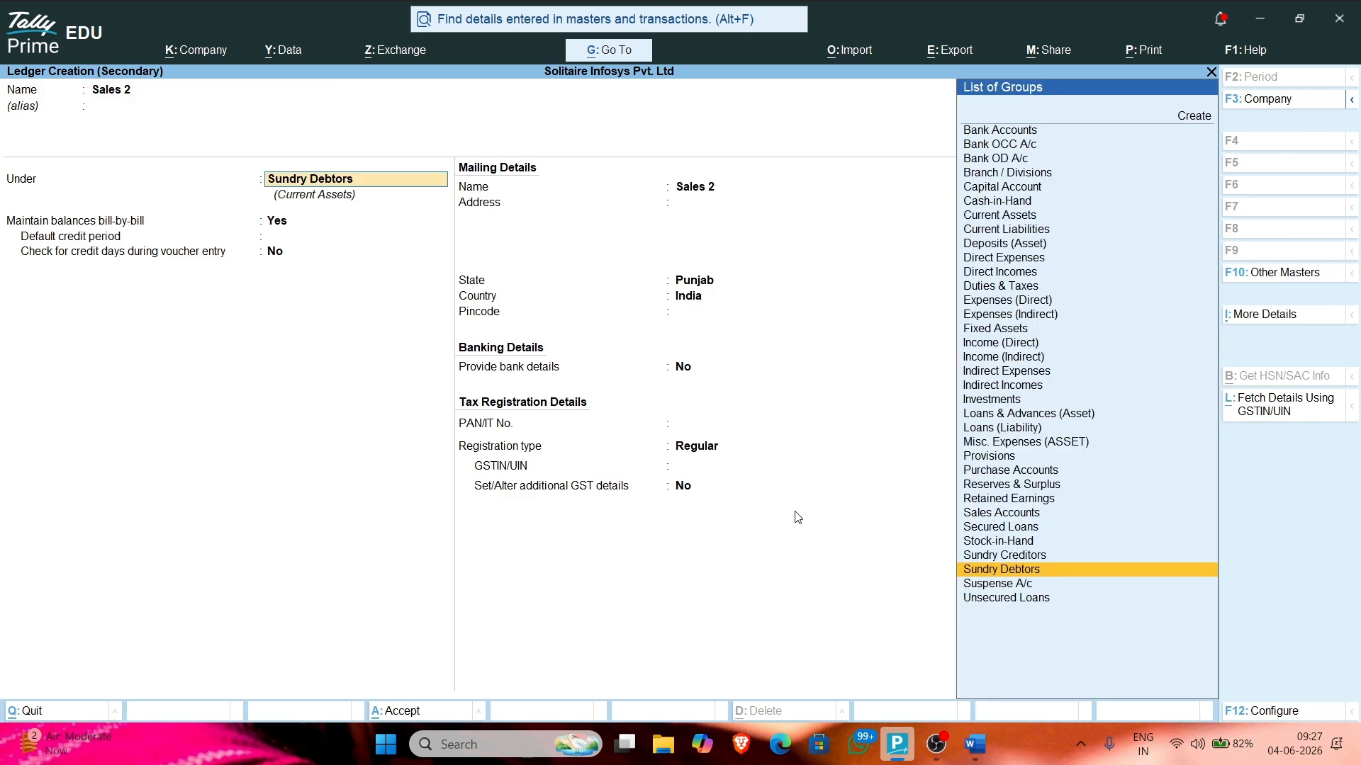
type("Sale")
key("Return")
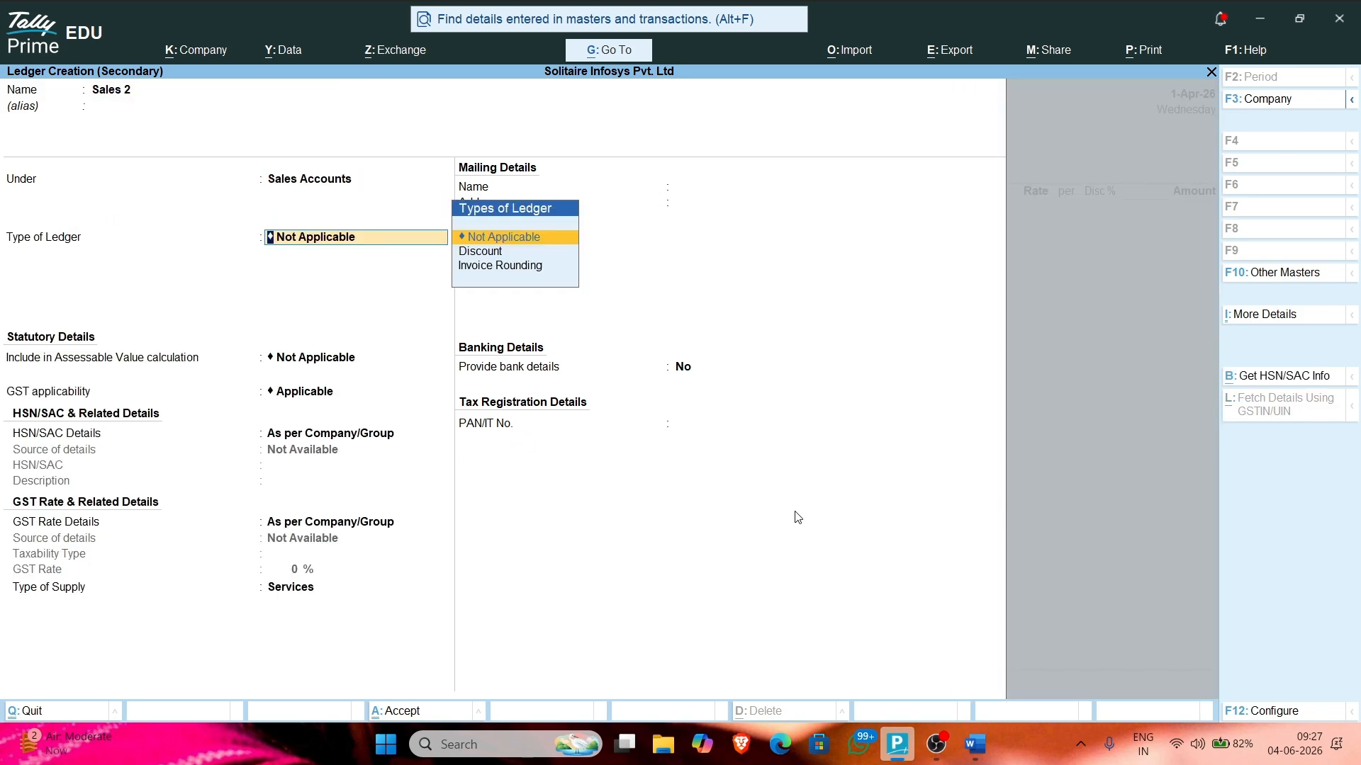
key("Return")
key("Return")
key("Return")
key("Return")
key("Return")
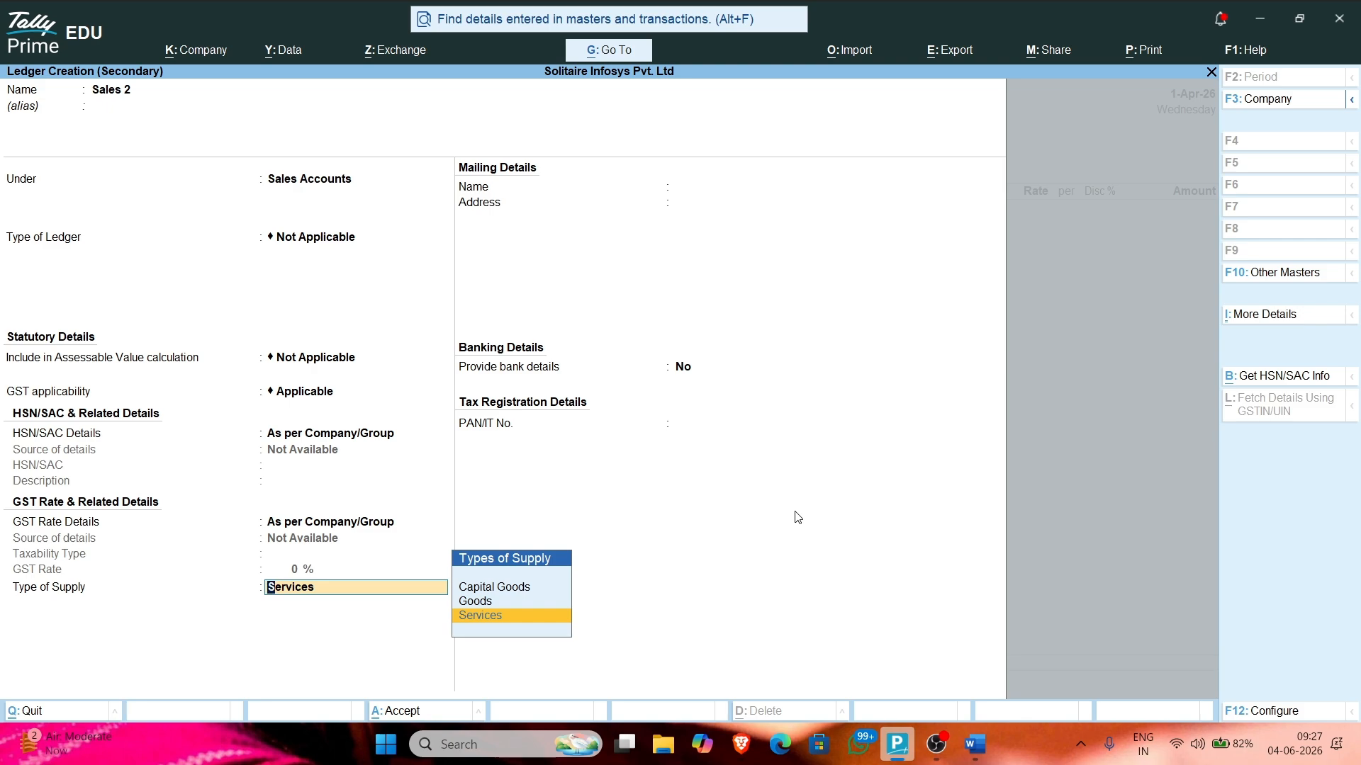
key("Up")
key("Return")
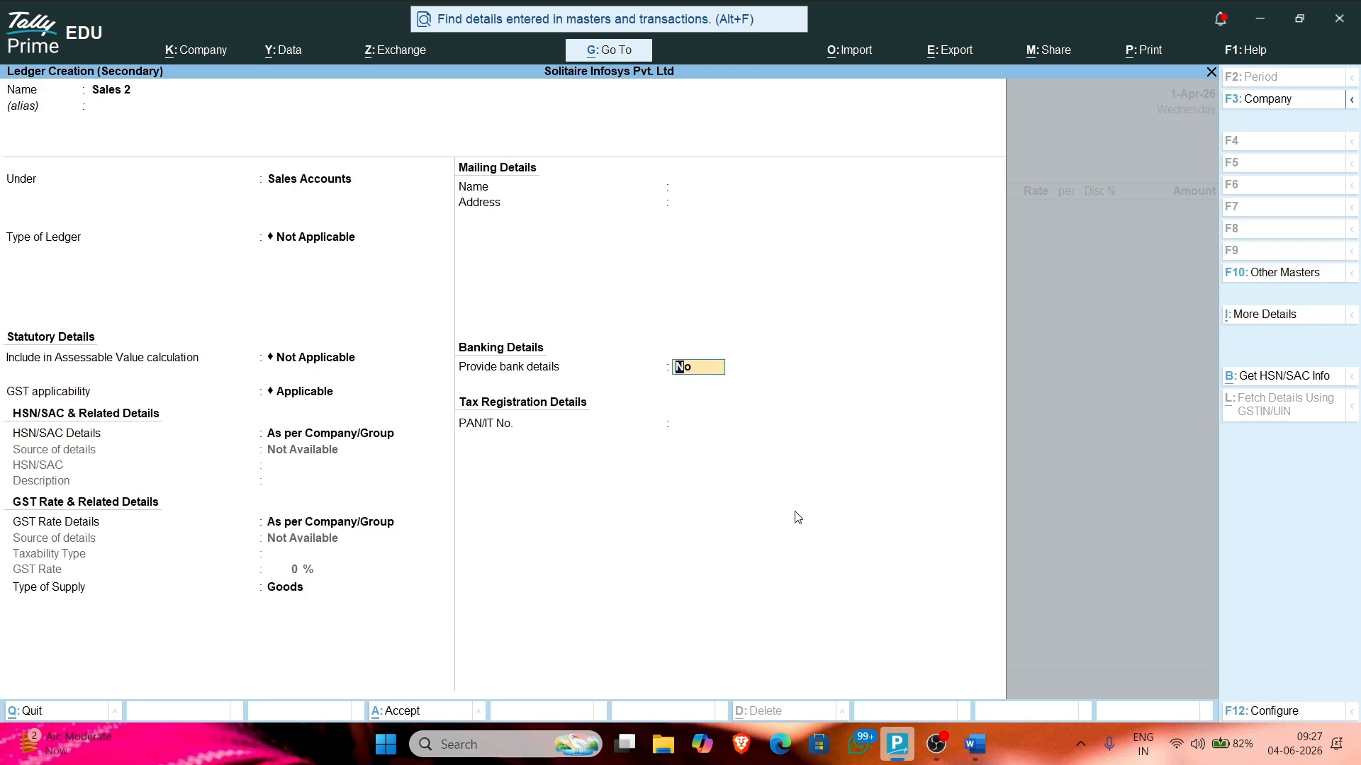
key("Return")
key("Return")
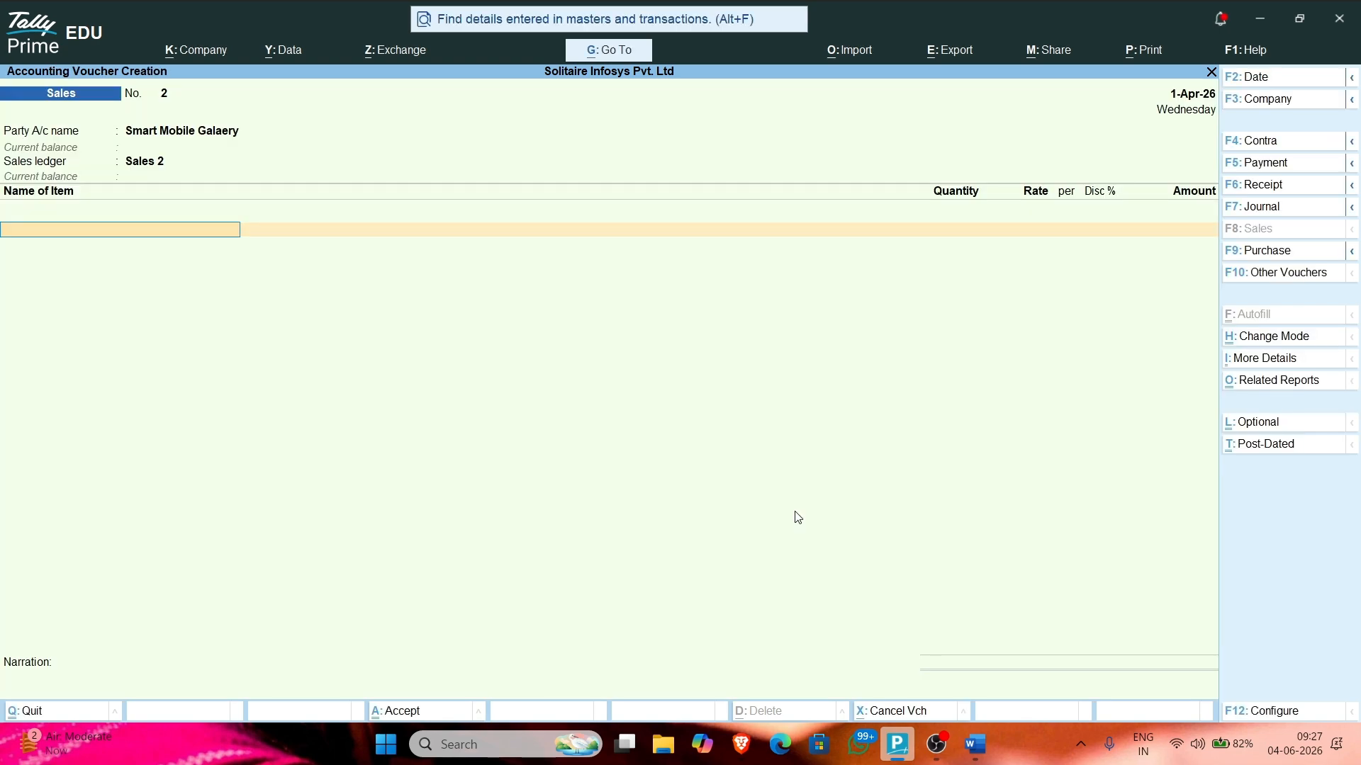
Step: Bring up the invoice PDF and highlight the Mobile Charger product name
key("alt+Tab")
key("alt+Tab")
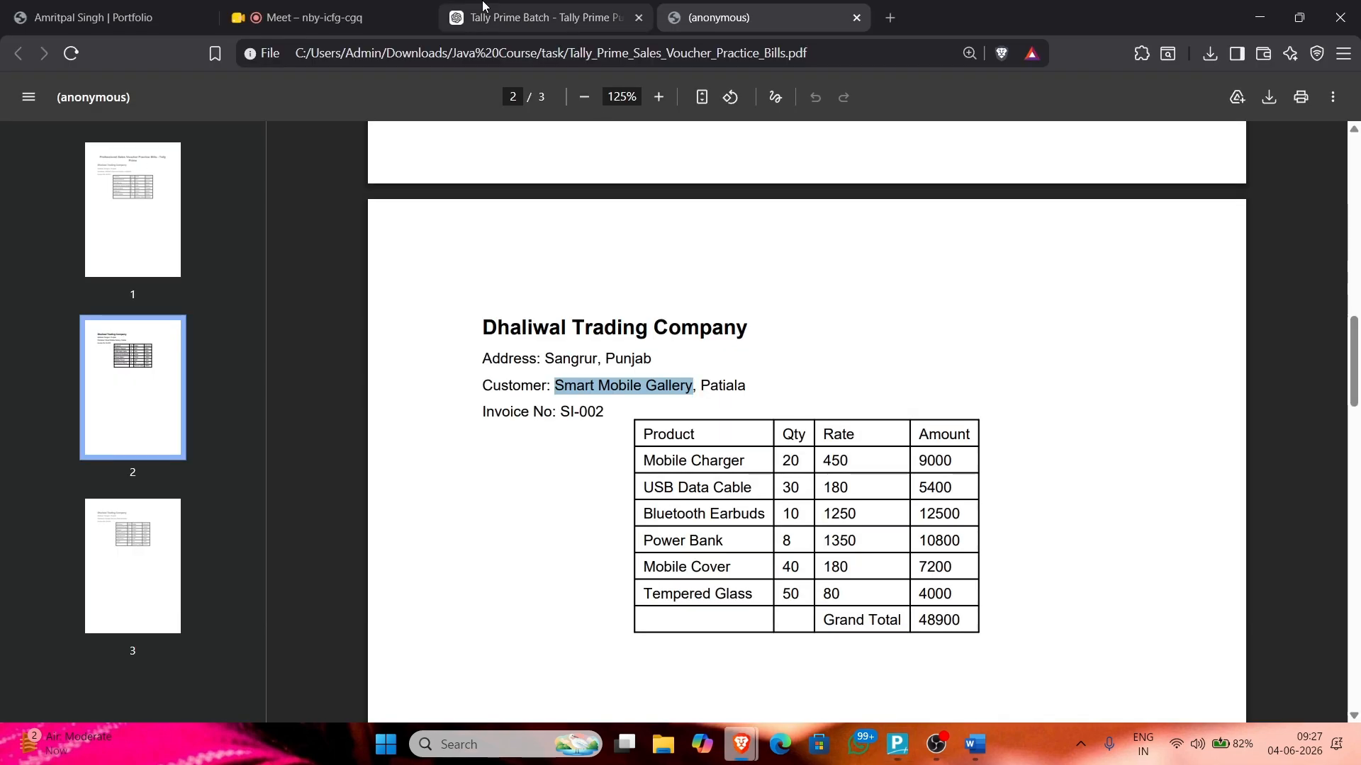
left_click(319, 17)
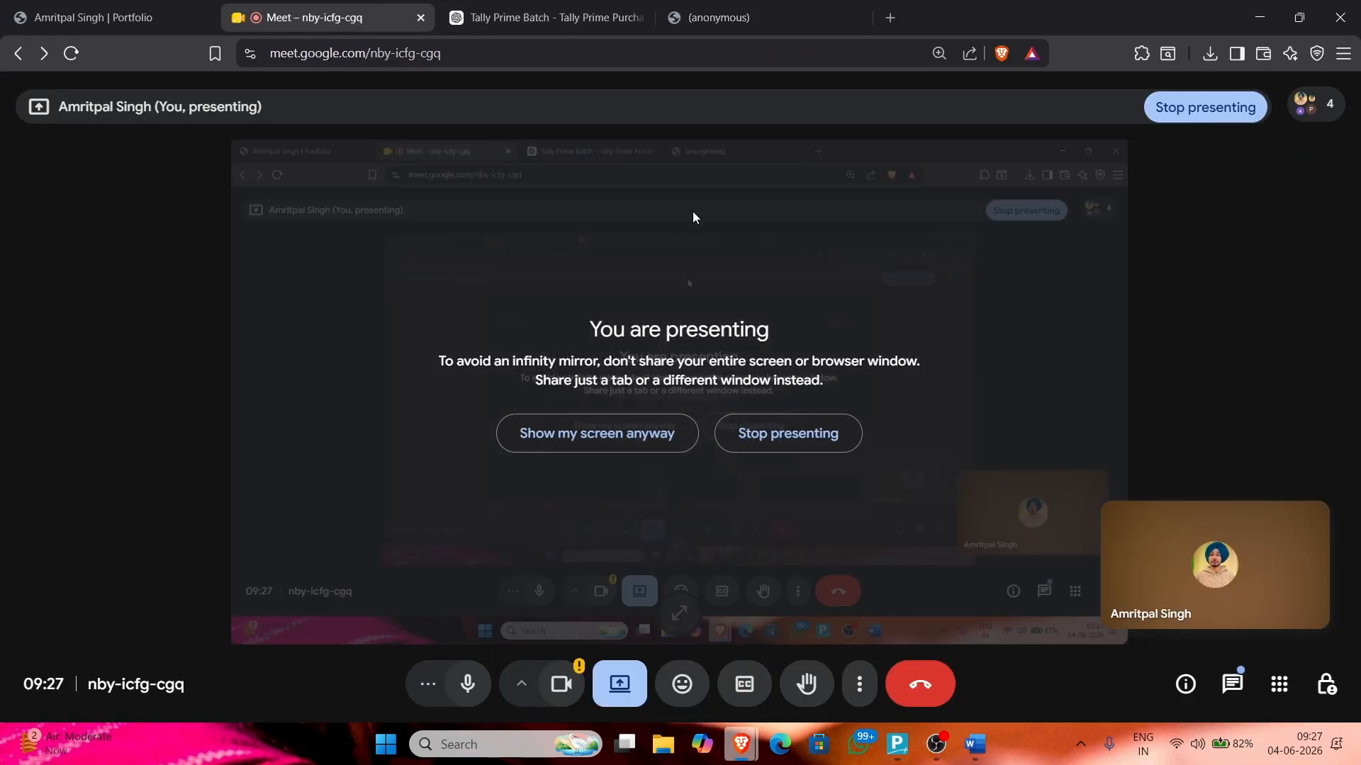
key("alt+Tab")
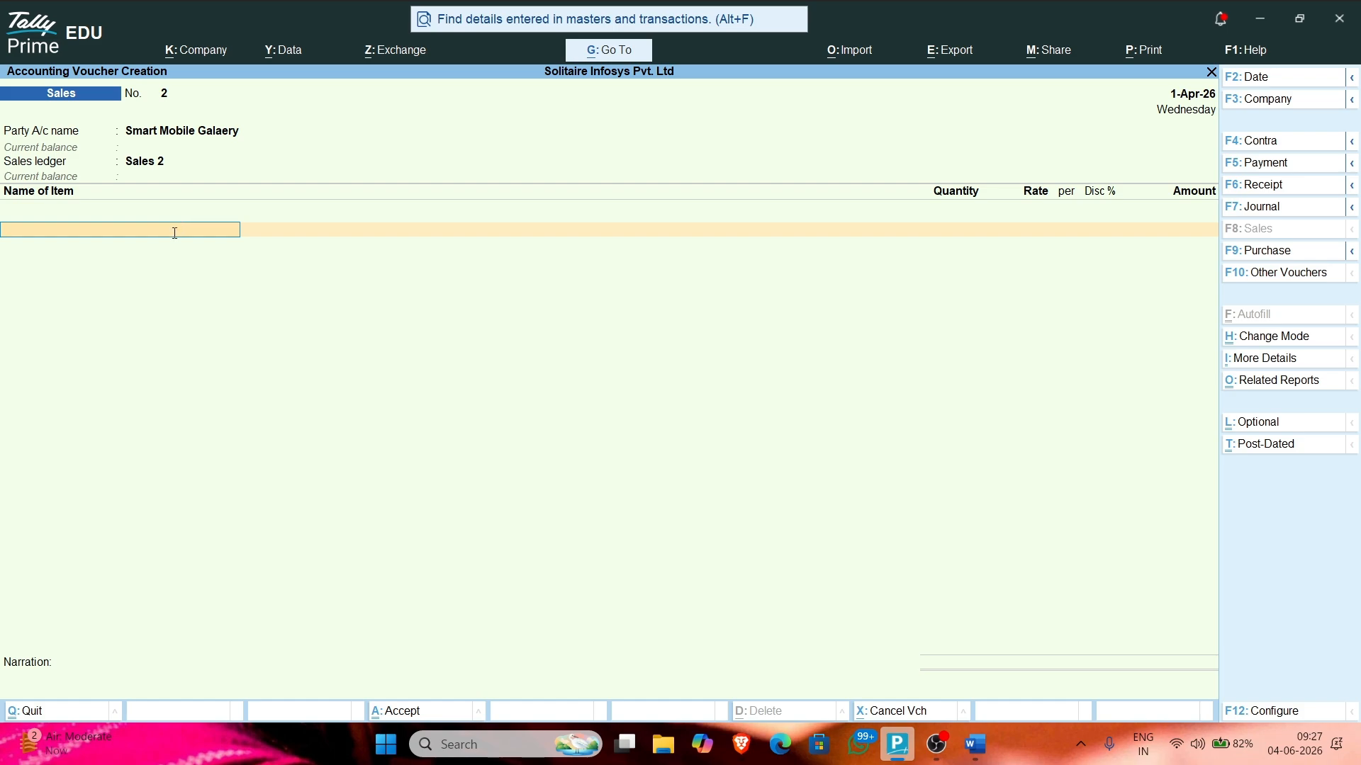
mouse_move(741, 746)
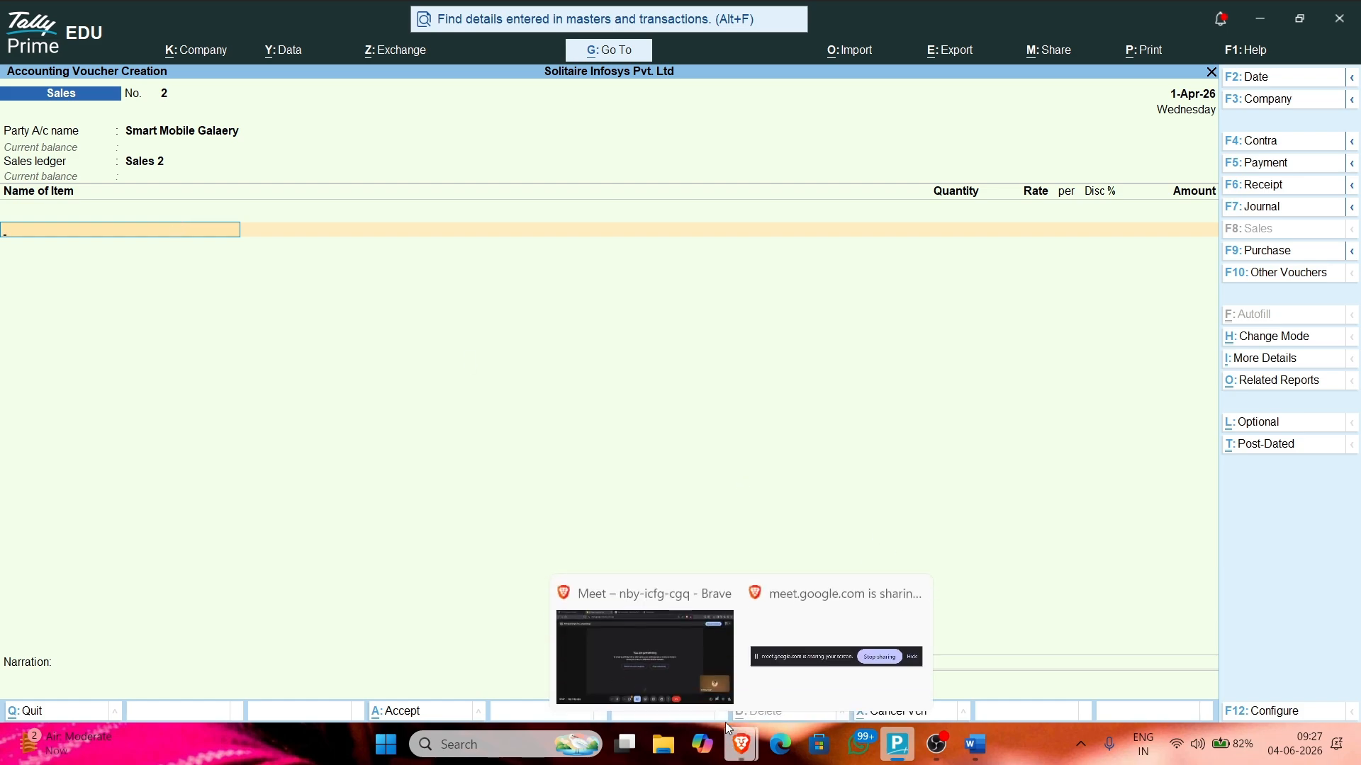
left_click(687, 676)
left_click(807, 21)
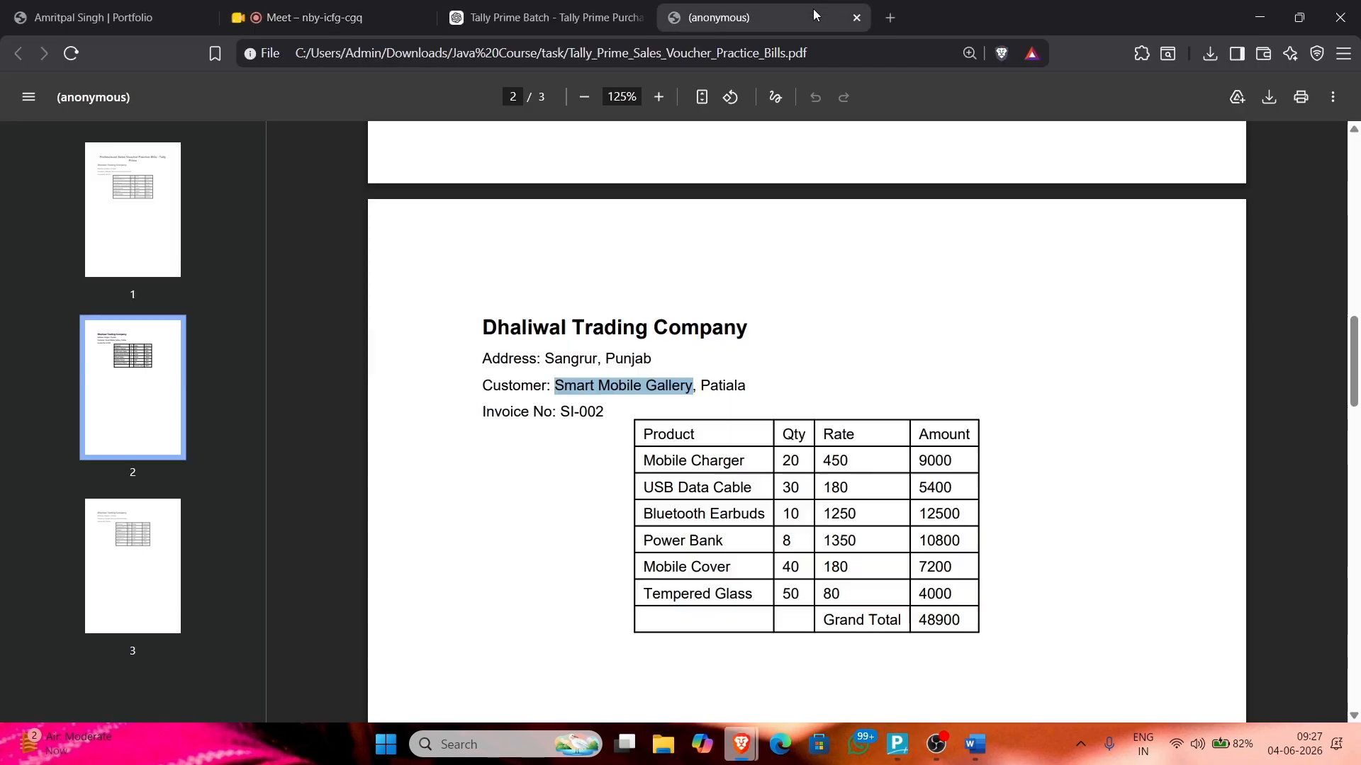
left_click(672, 387)
left_click_drag(645, 461, 748, 460)
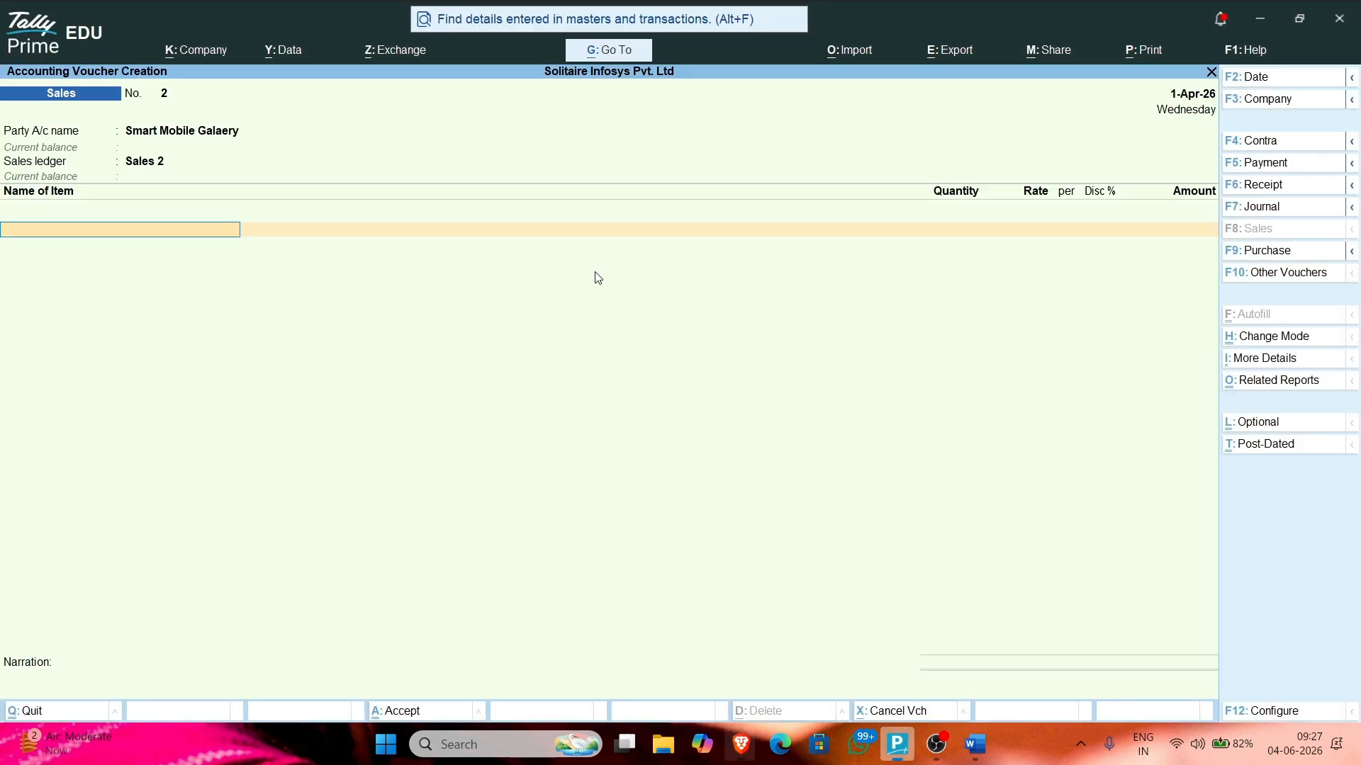
Step: Add Mobile Charger as the first item: quantity 20 at rate 450
key("alt+Tab")
type("Mob")
key("Return")
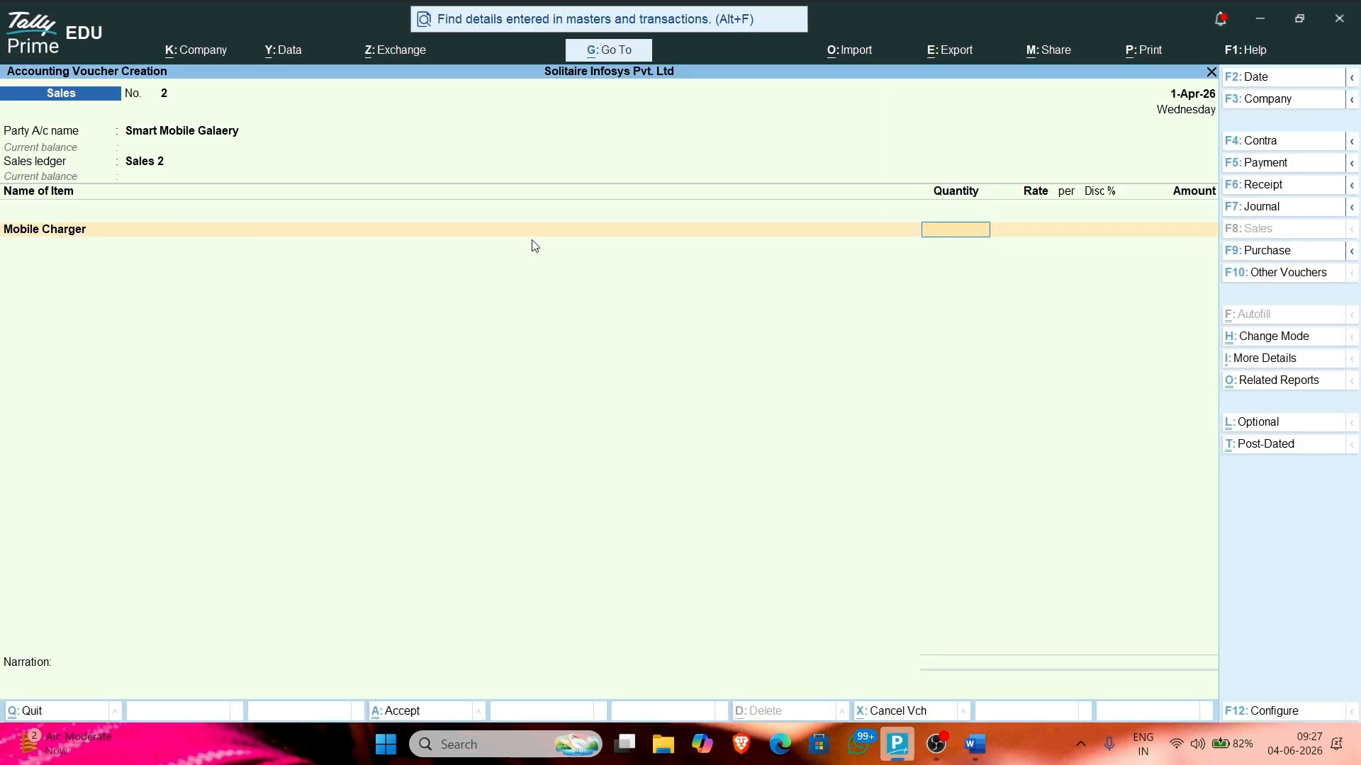
key("alt+Tab")
key("alt+Tab")
type("20")
key("Return")
type("450")
key("Return")
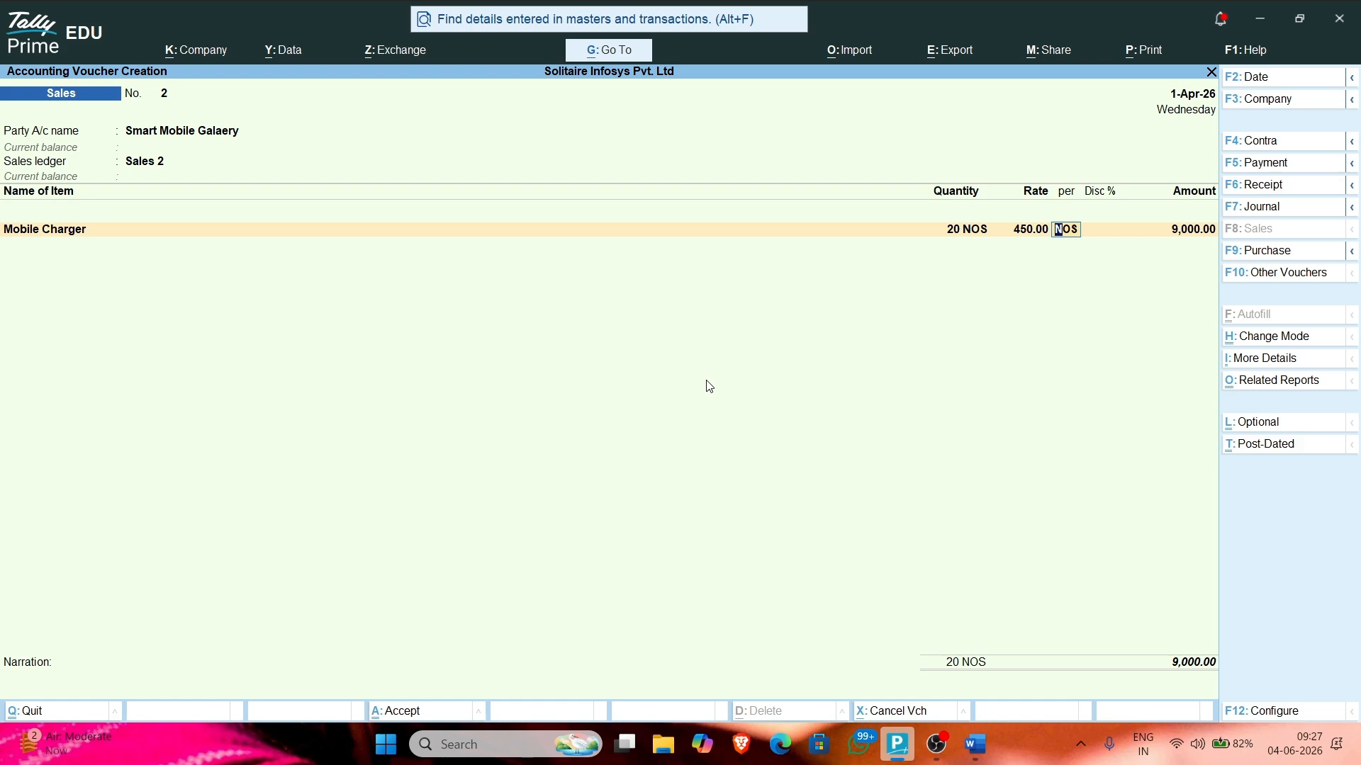
key("Return")
key("Return")
key("Return")
Step: Add USB Cable: quantity 30 at rate 180
key("alt+Tab")
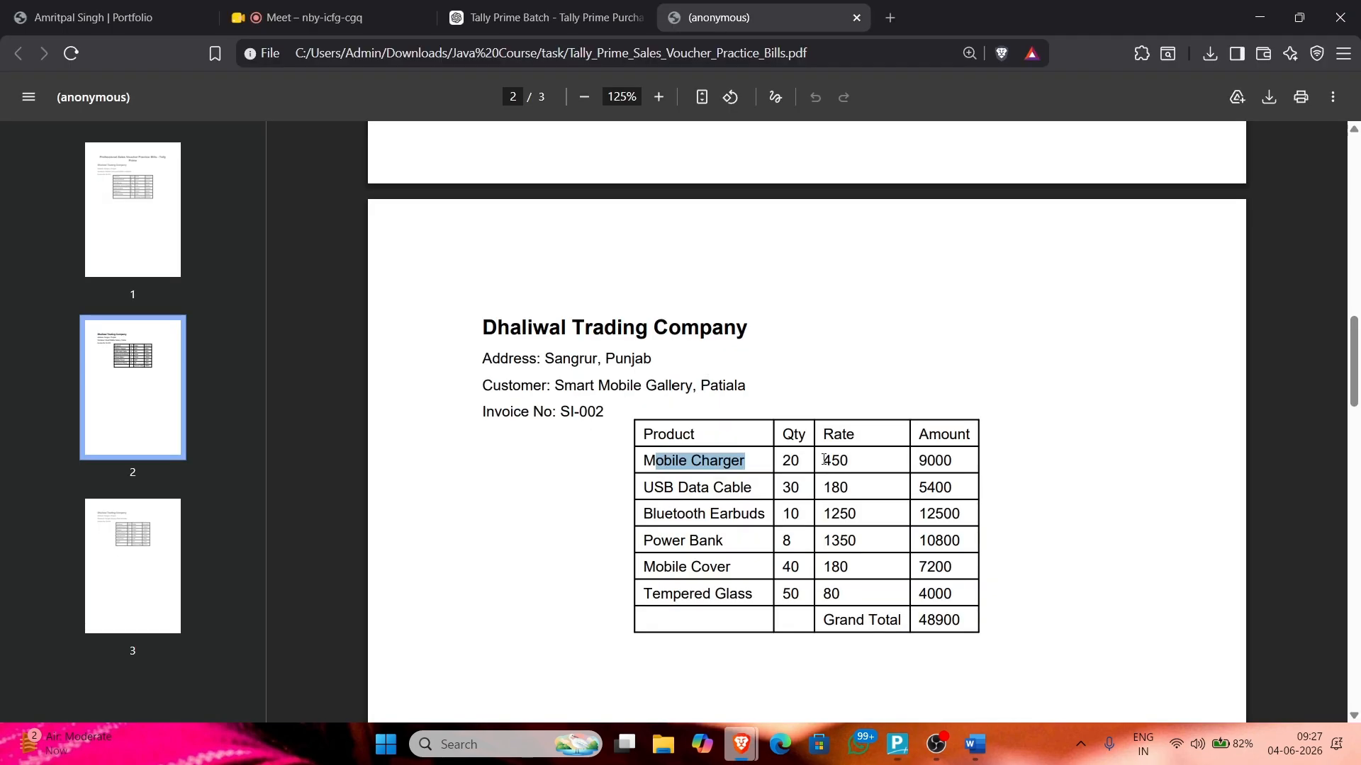
key("alt+Tab")
type("u")
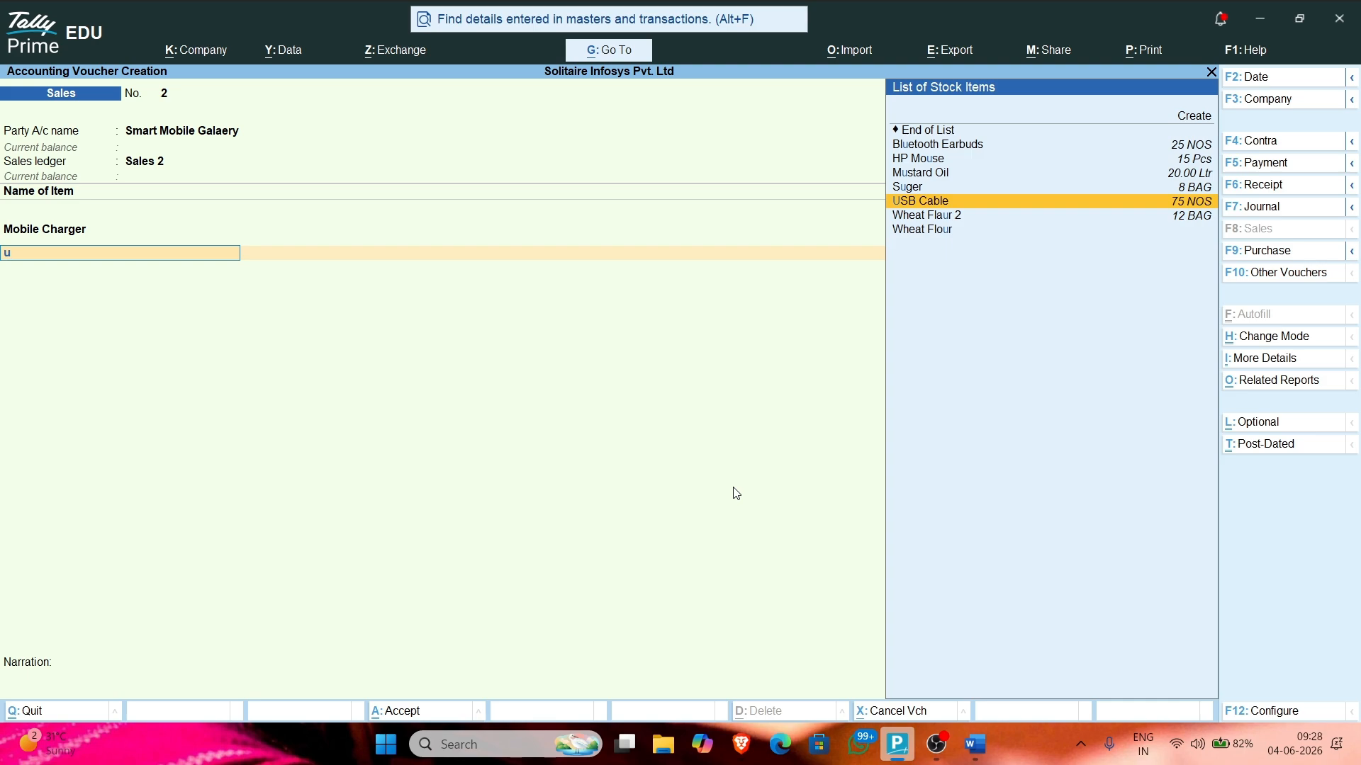
key("Return")
key("alt+Tab")
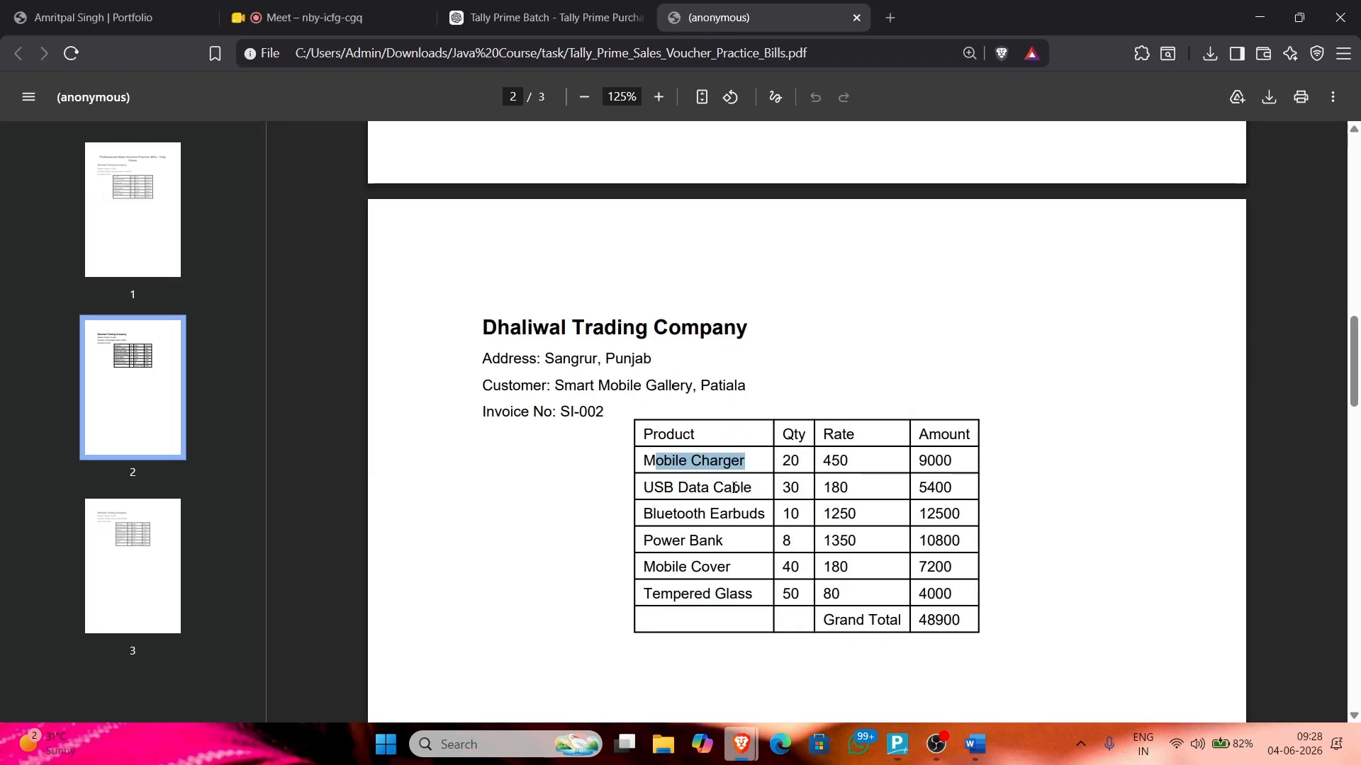
key("alt+Tab")
type("30")
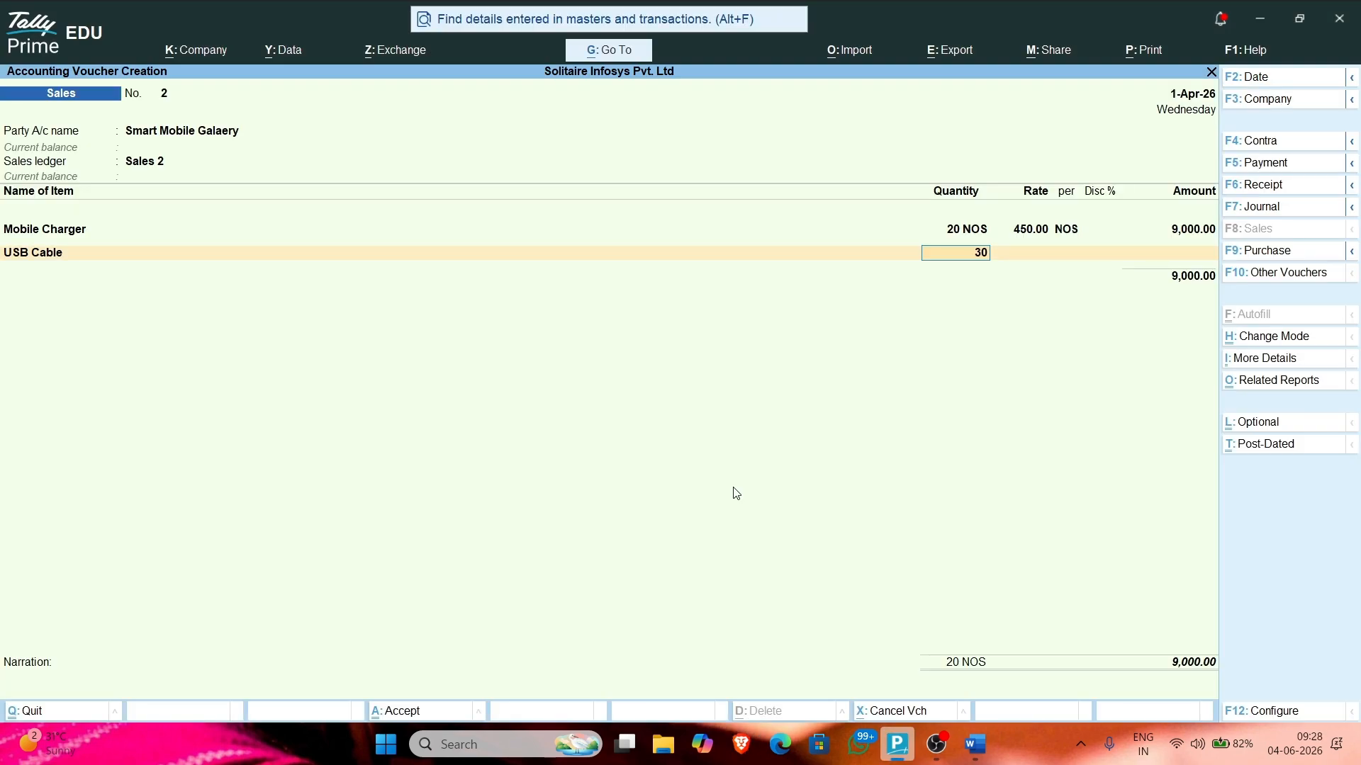
key("Return")
type("180")
key("Return")
key("Return")
key("Return")
key("Return")
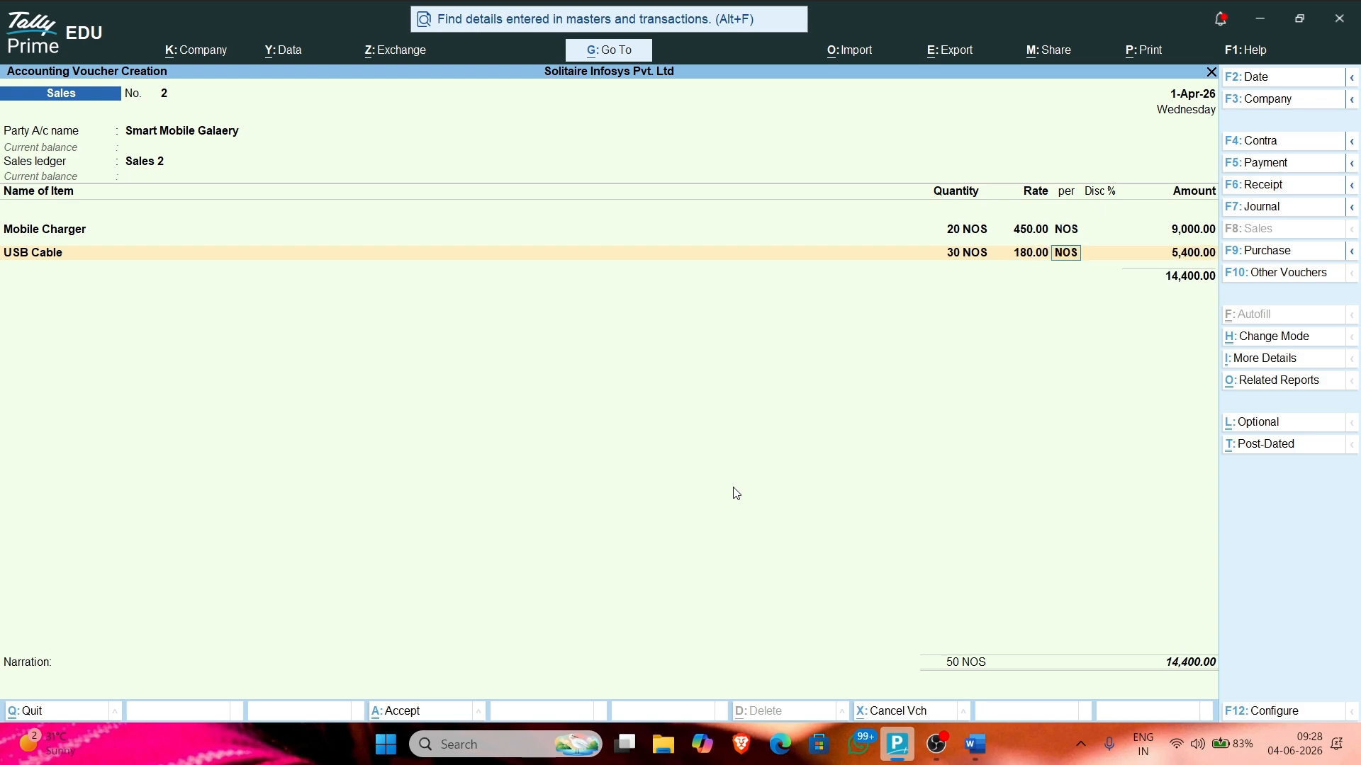
Step: Add Bluetooth Earbuds: quantity 10 at rate 1,250
key("alt+Tab")
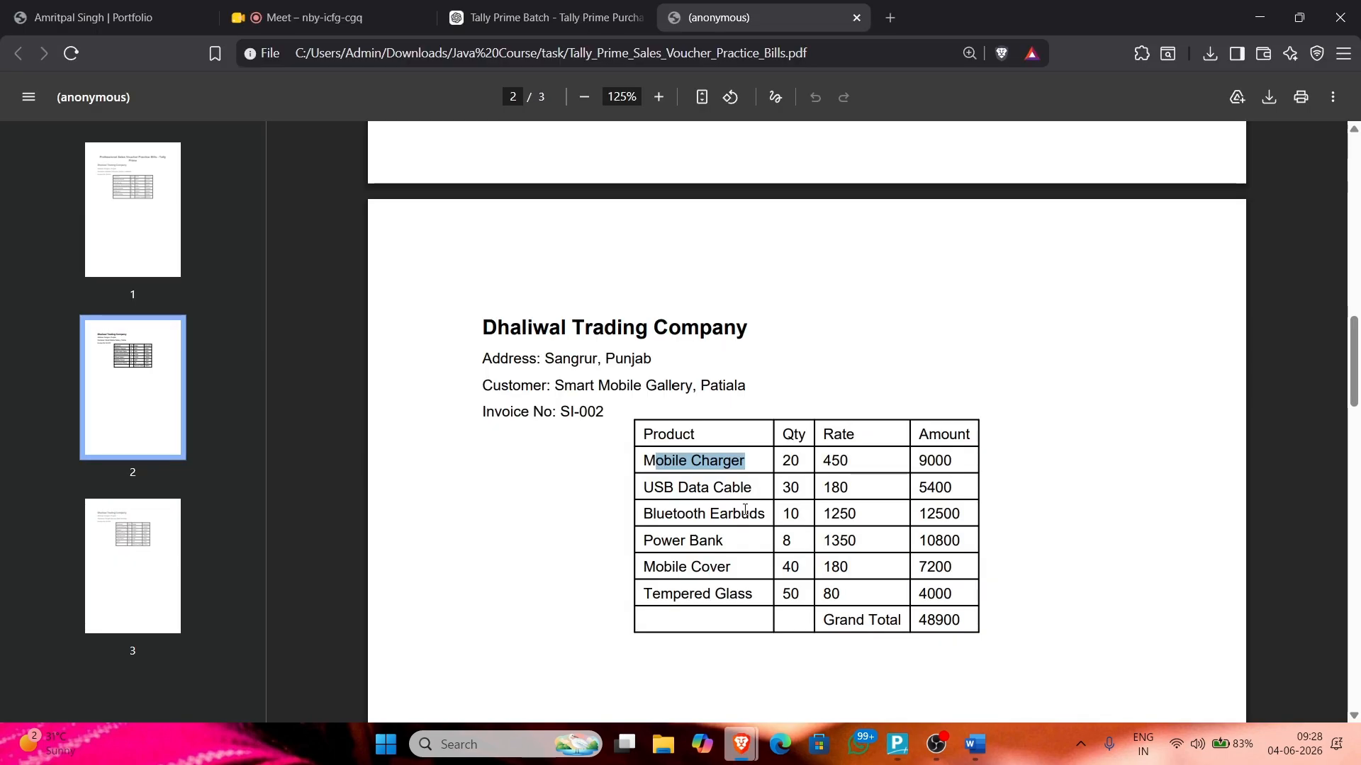
key("alt+Tab")
type("Blu")
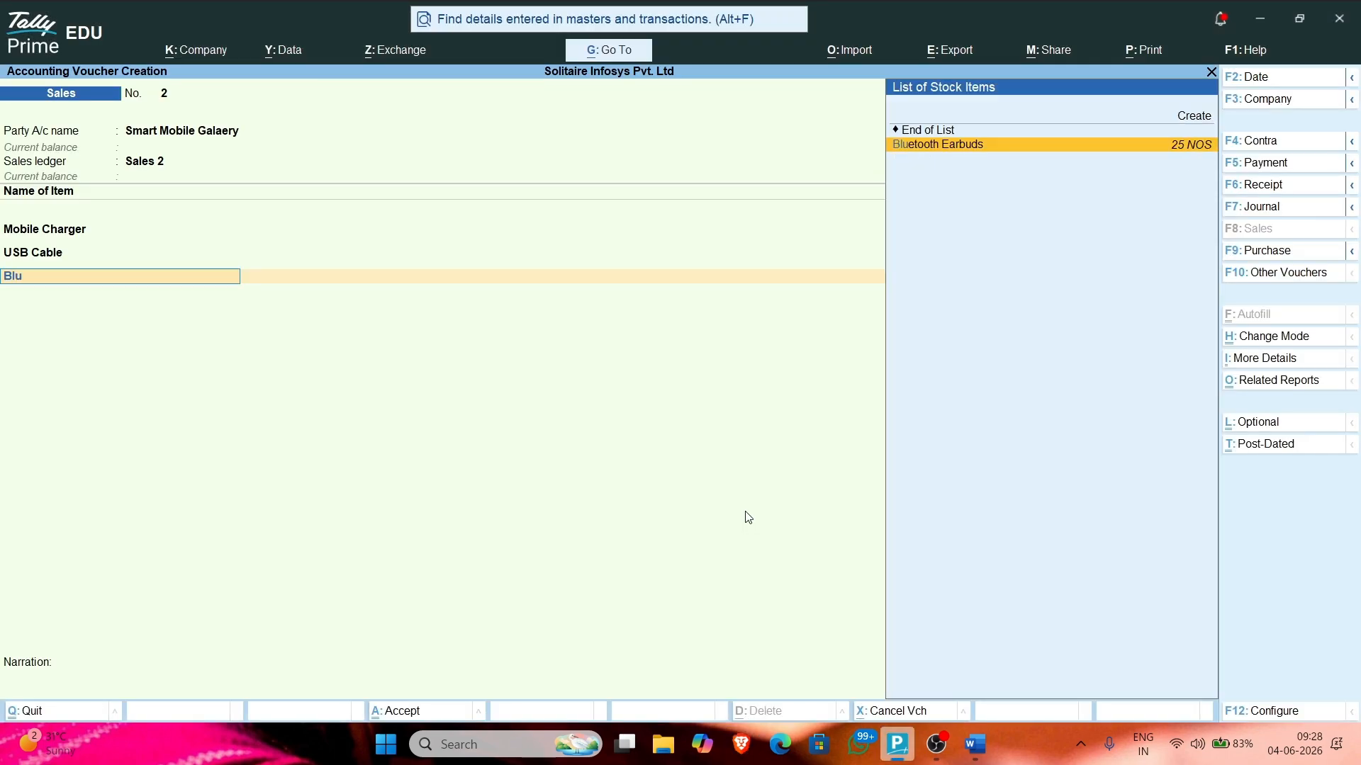
key("Return")
key("alt+Tab")
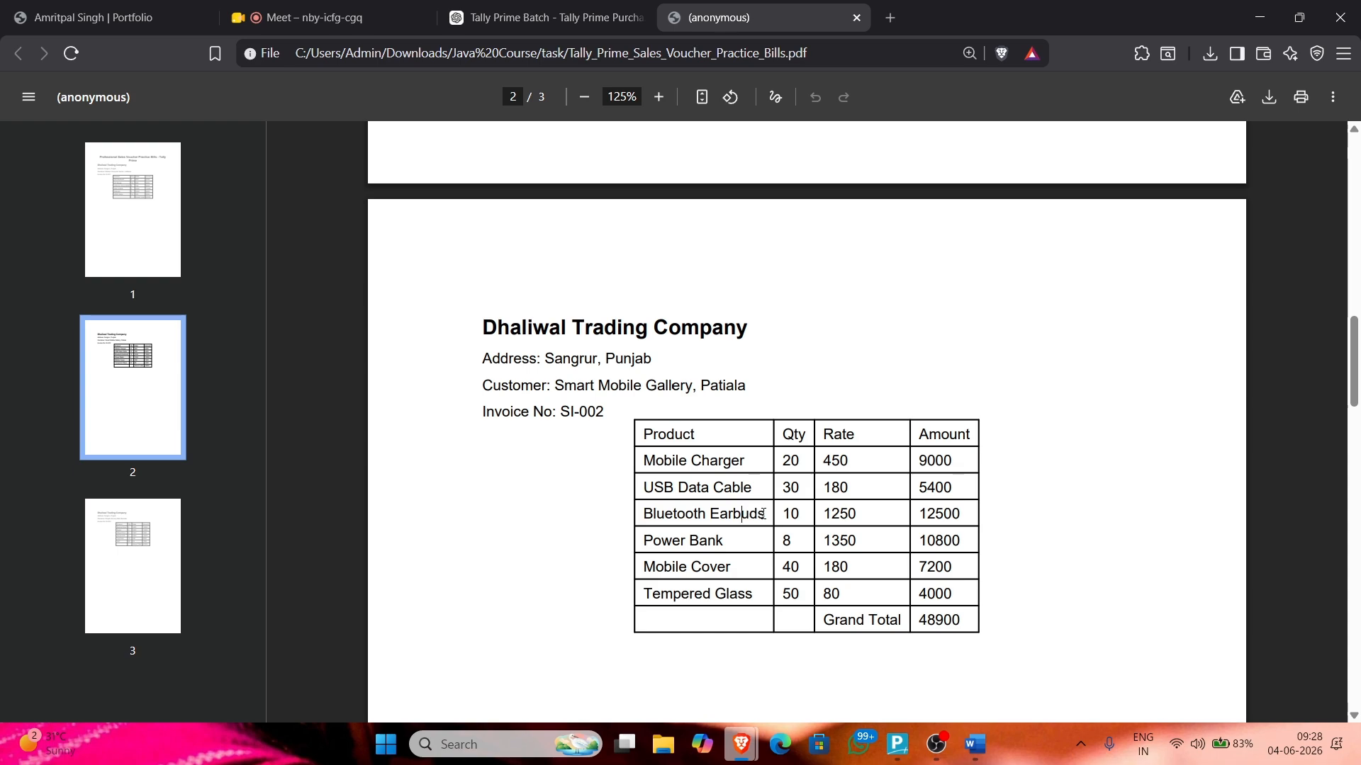
key("alt+Tab")
type("10")
key("Return")
key("alt+Tab")
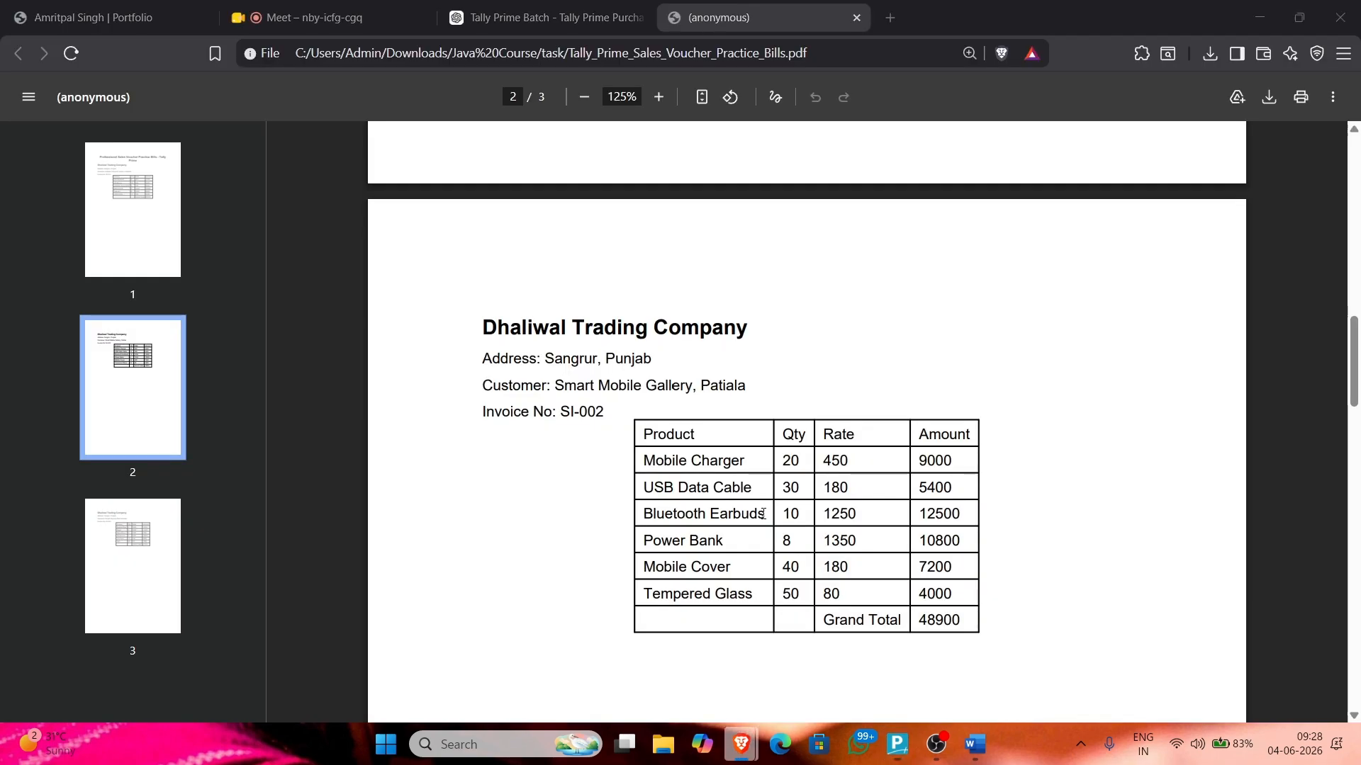
key("alt+Tab")
type("1,250")
key("BackSpace")
key("BackSpace")
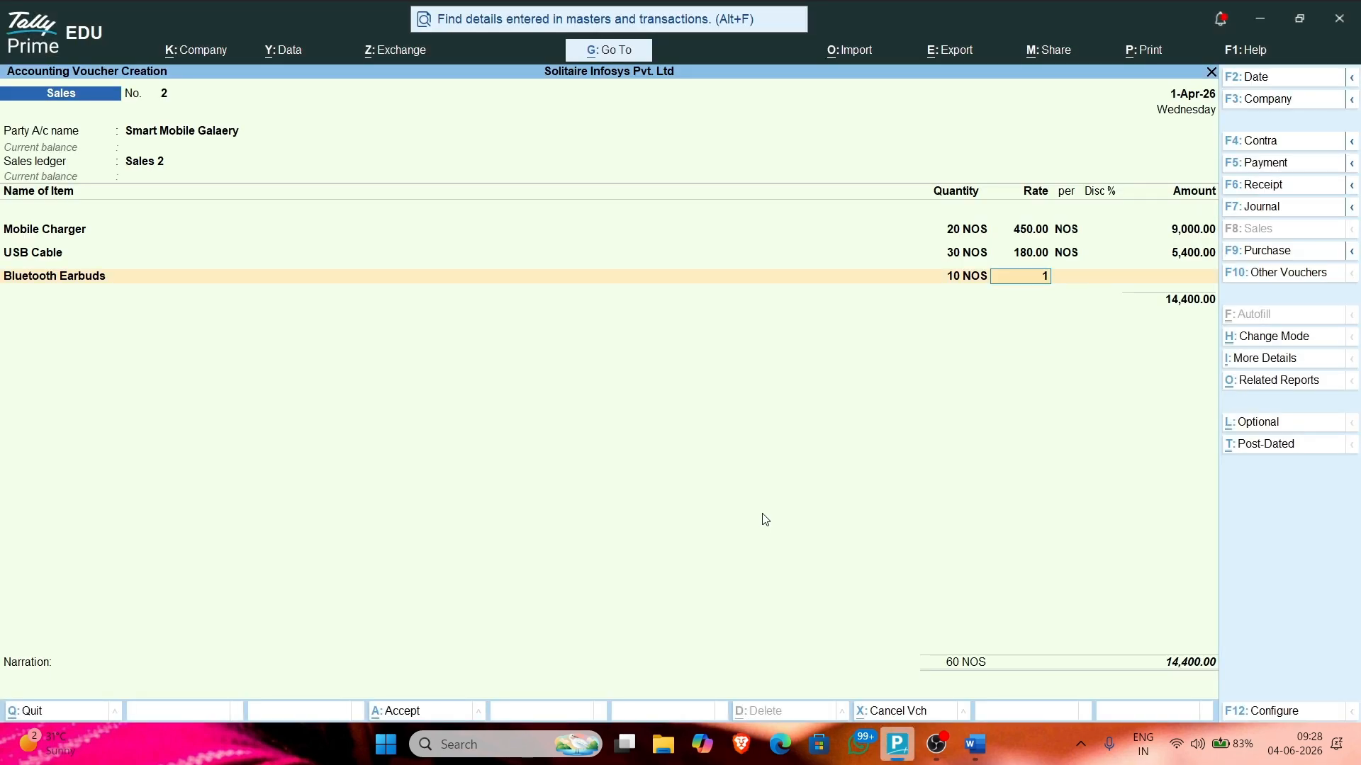
type("250")
key("Return")
key("Return")
key("Return")
key("Return")
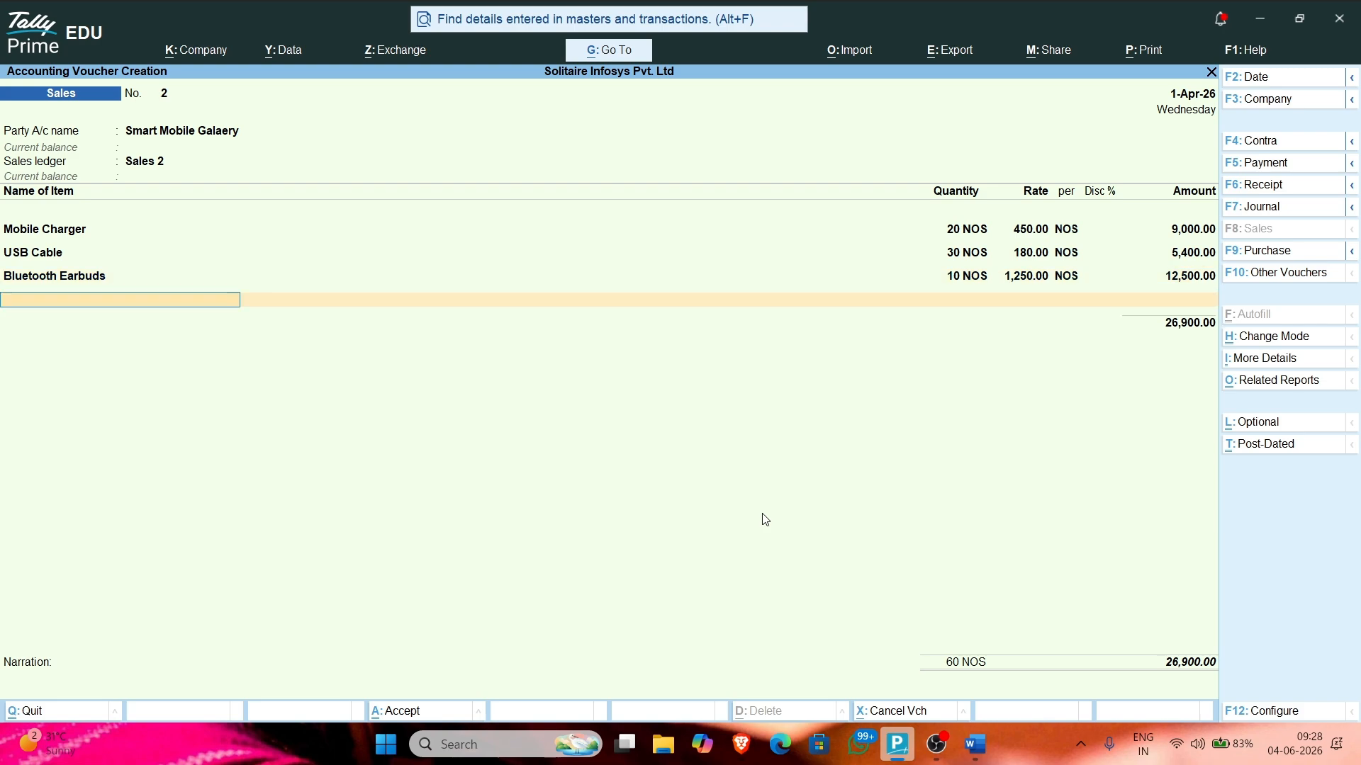
Step: End the item list so the voucher totals 26,900.00
key("alt+Tab")
key("alt+Tab")
type("p")
key("BackSpace")
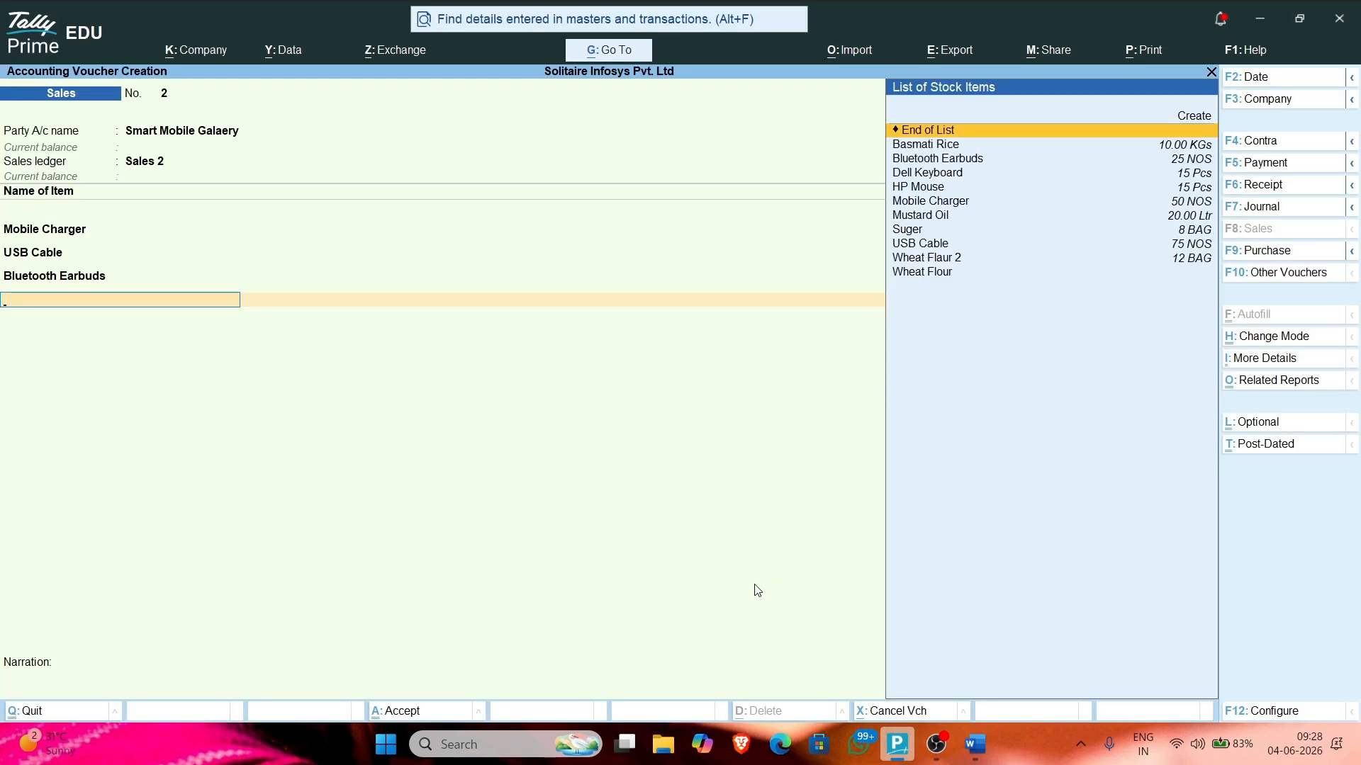
key("Return")
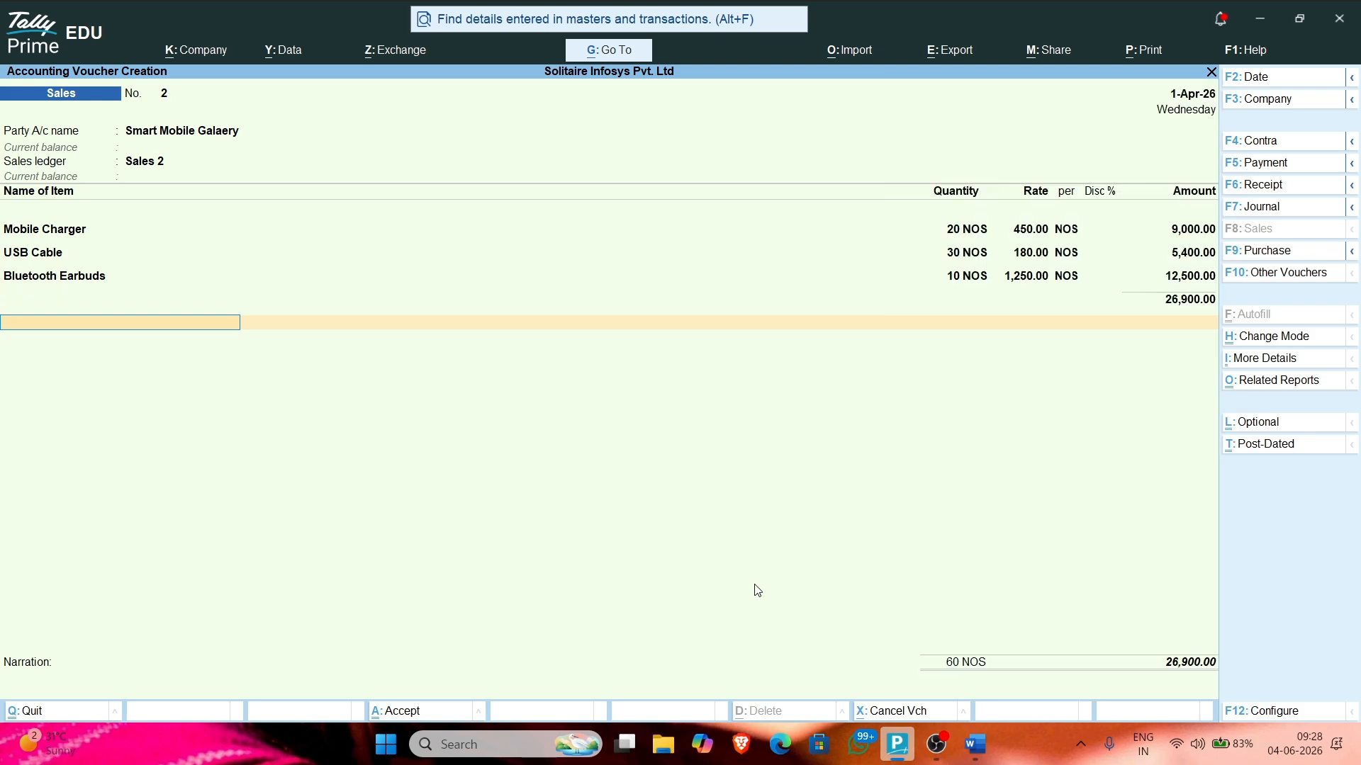
Step: Record the bill as New Ref 23 for 26,900.00 and accept the voucher
key("Return")
key("Return")
key("Return")
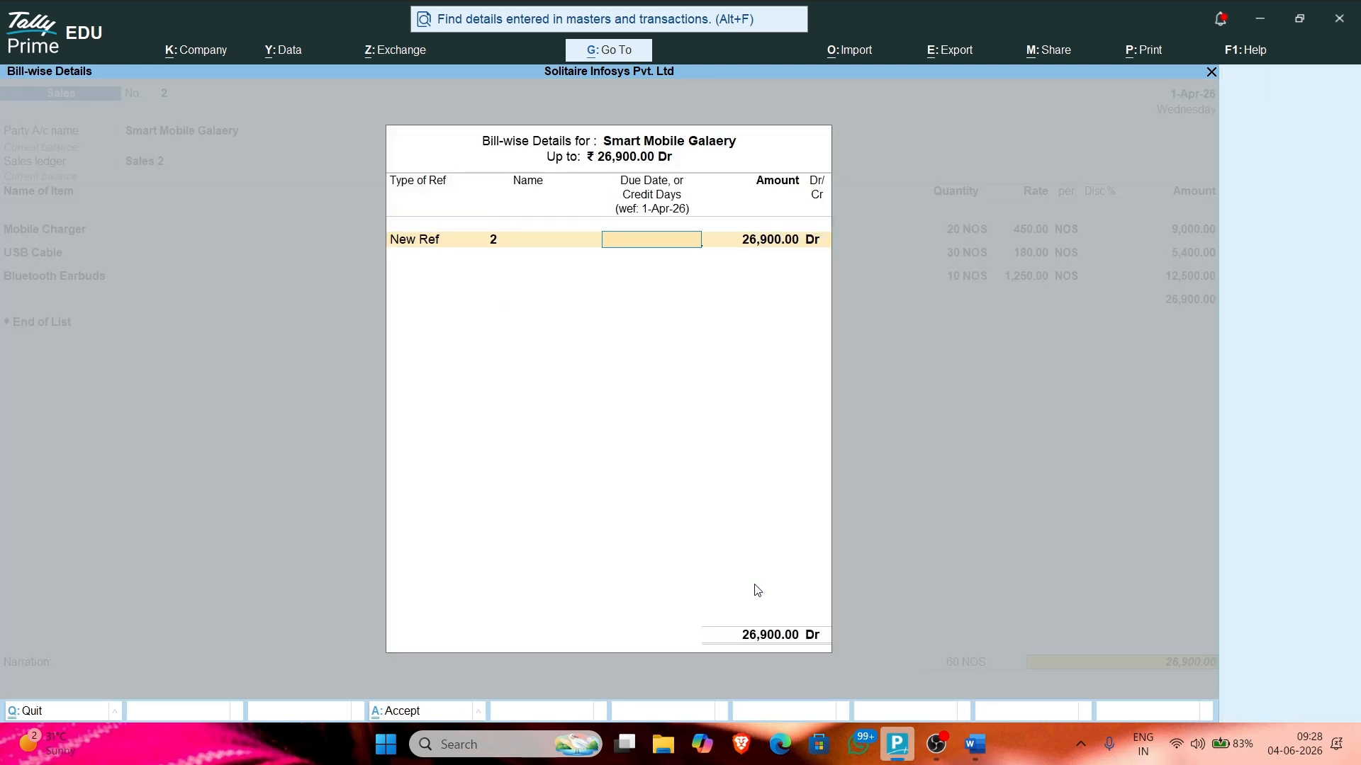
key("BackSpace")
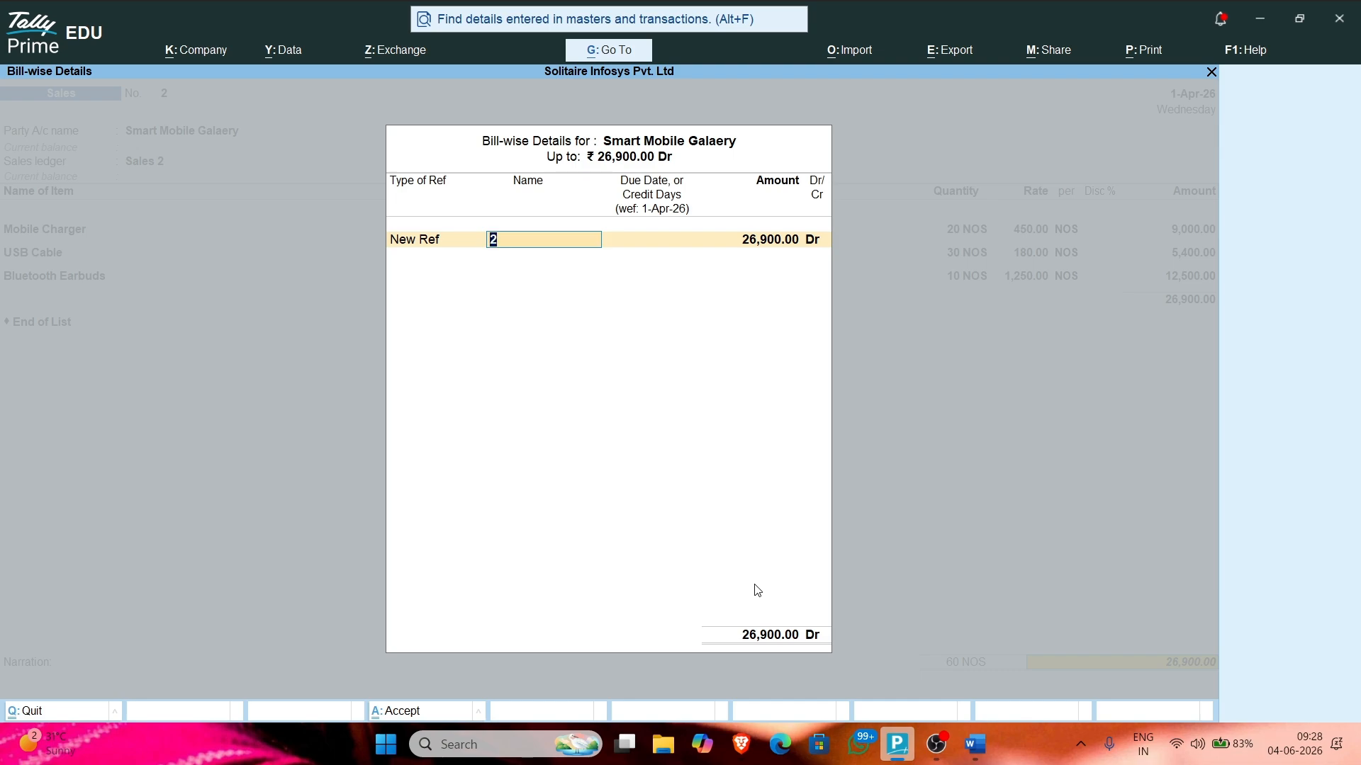
type("3")
key("Return")
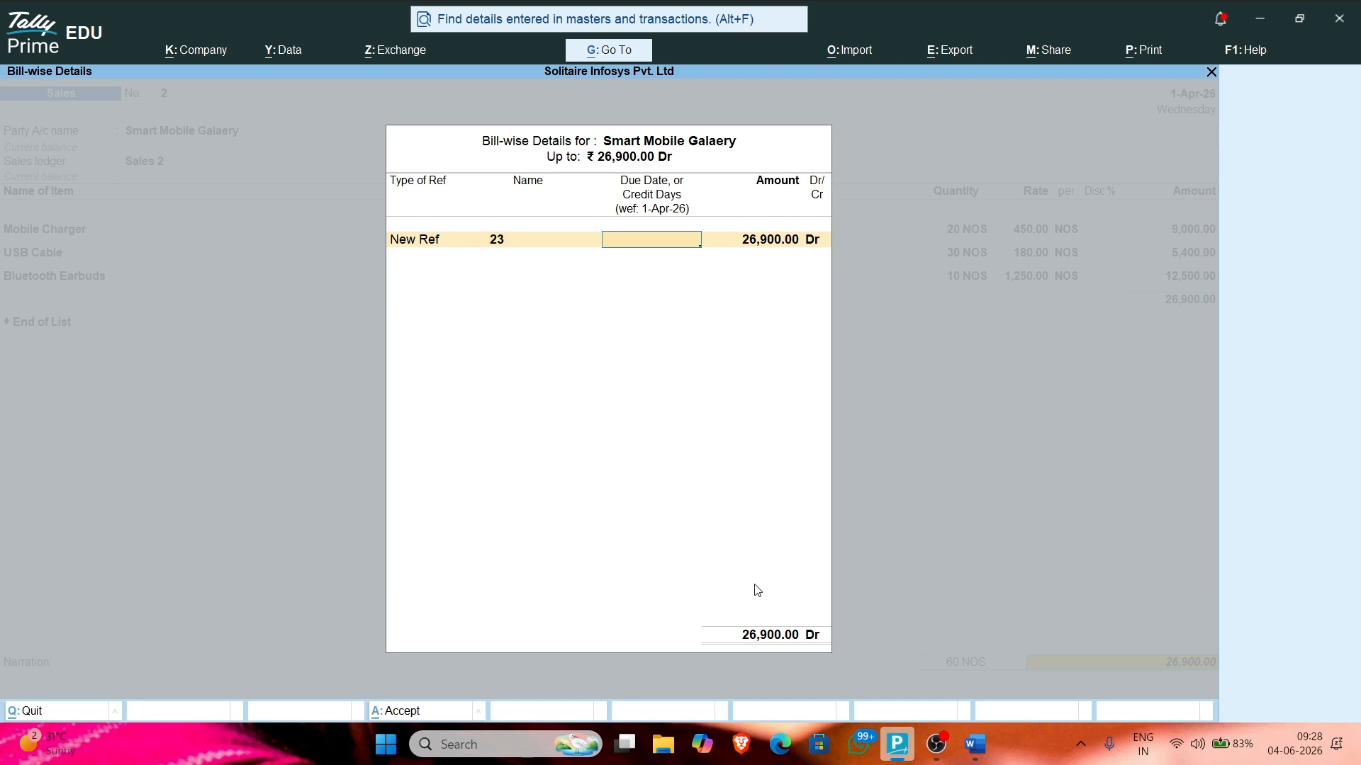
key("Return")
key("Return")
key("Return")
key("Return")
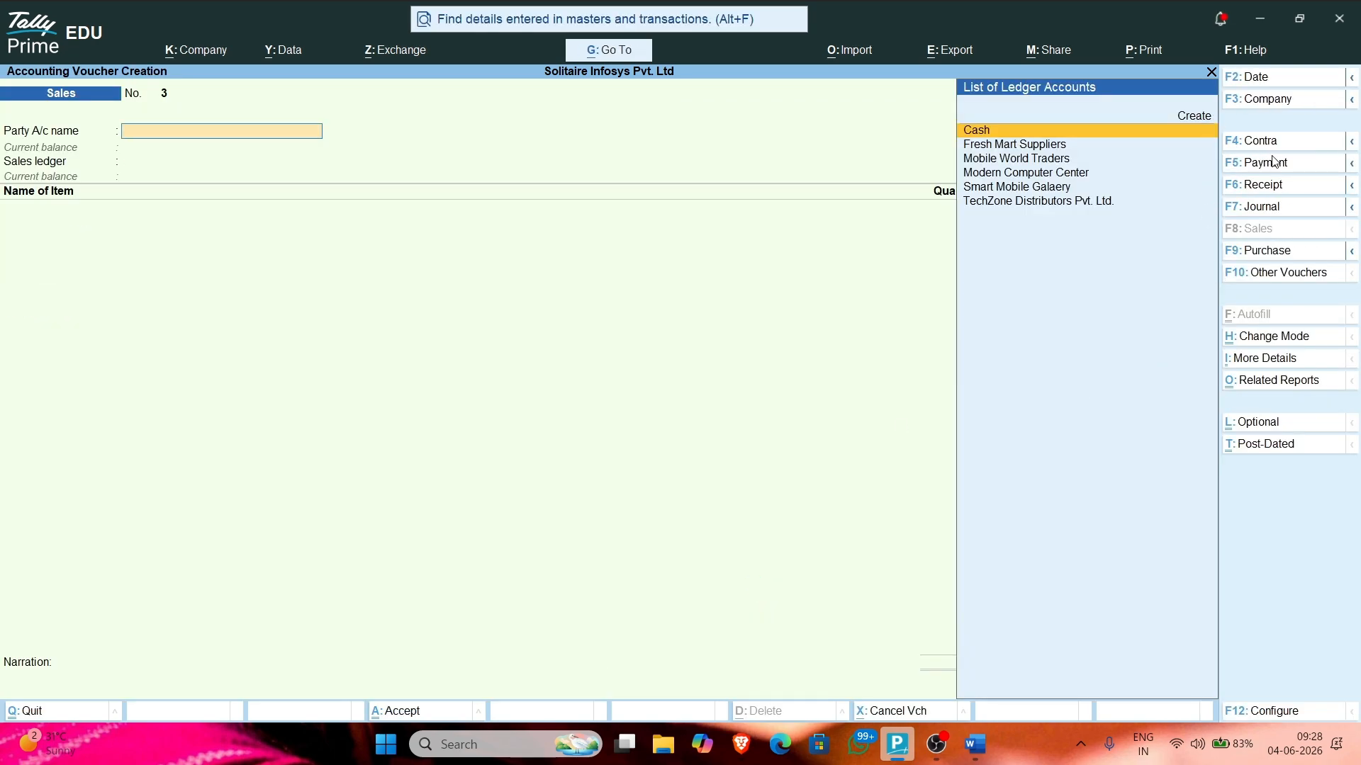
Step: Start a receipt voucher and go back to change its Cash account
key("F6")
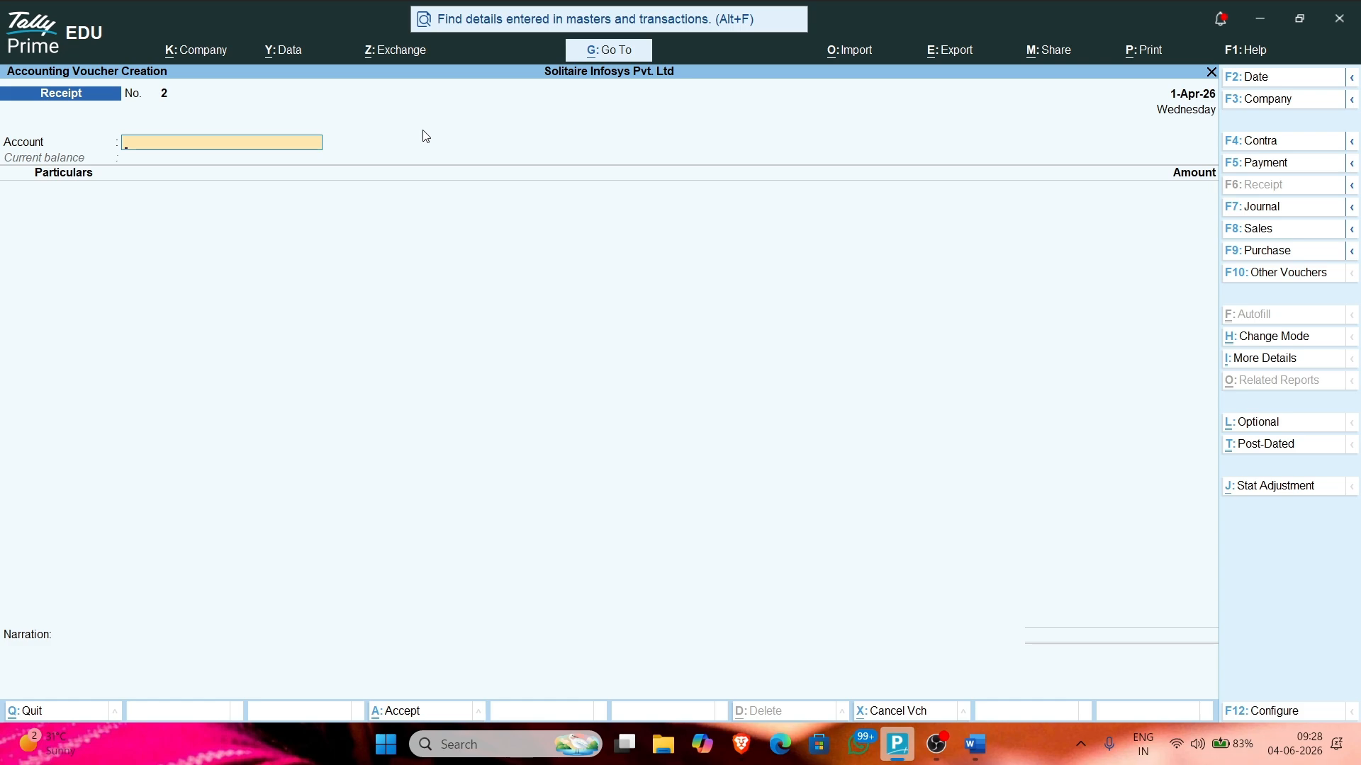
type("ca")
key("Return")
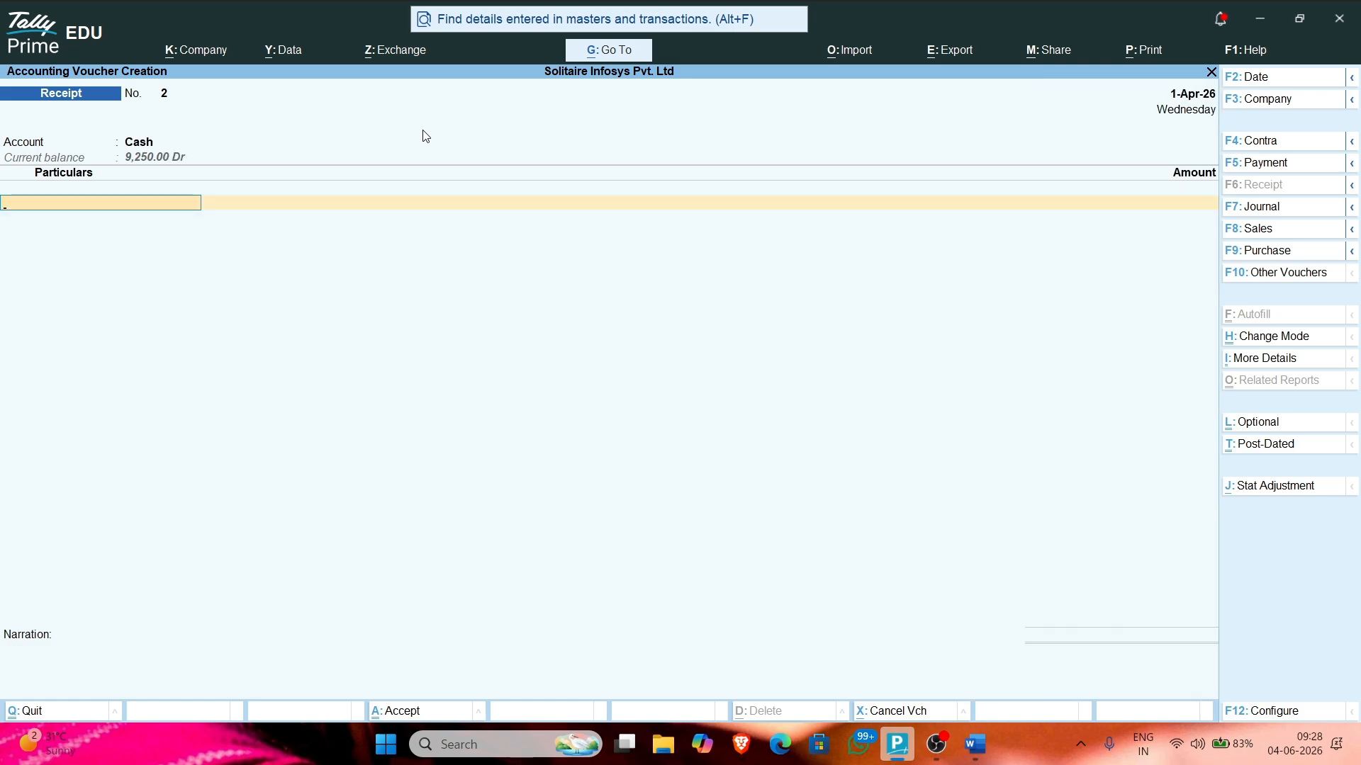
key("BackSpace")
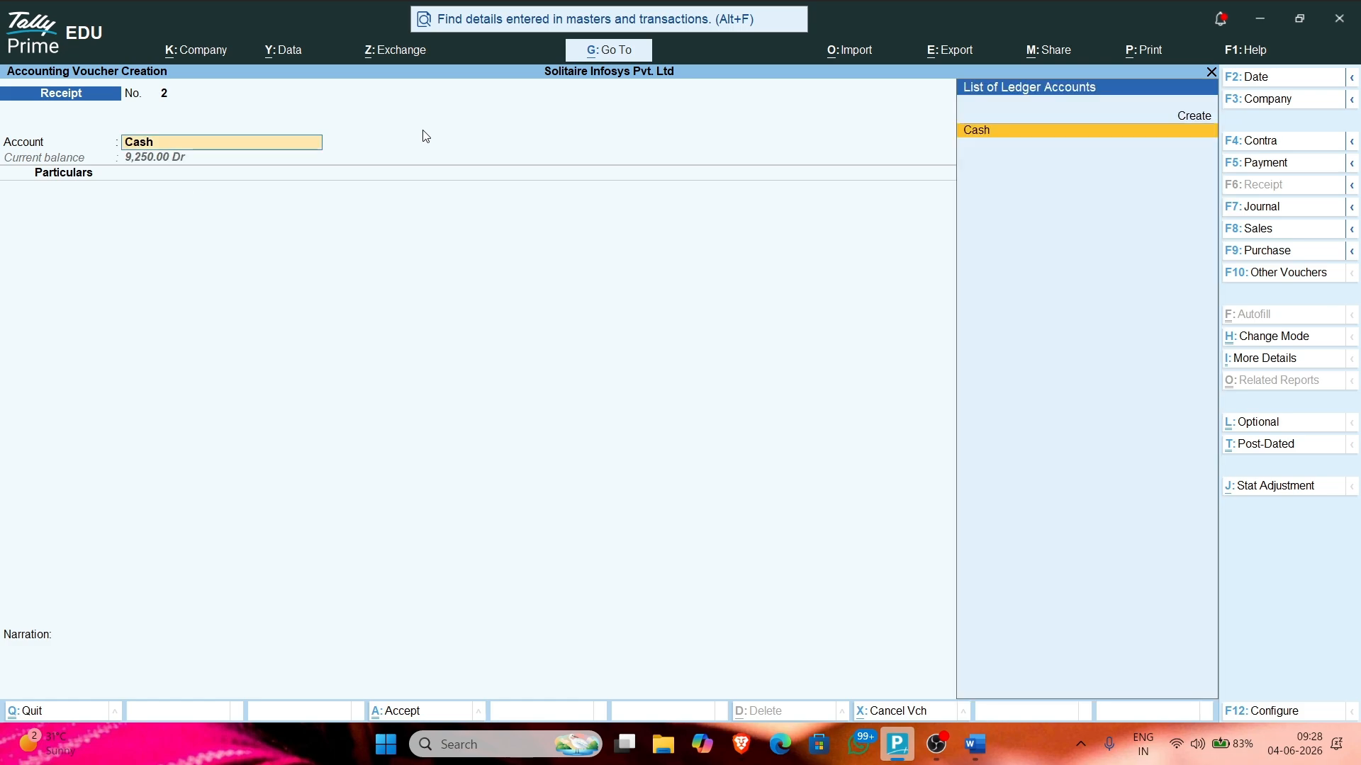
Step: Create a new ledger SBI Bank under the Bank Accounts group
key("alt+c")
type("S")
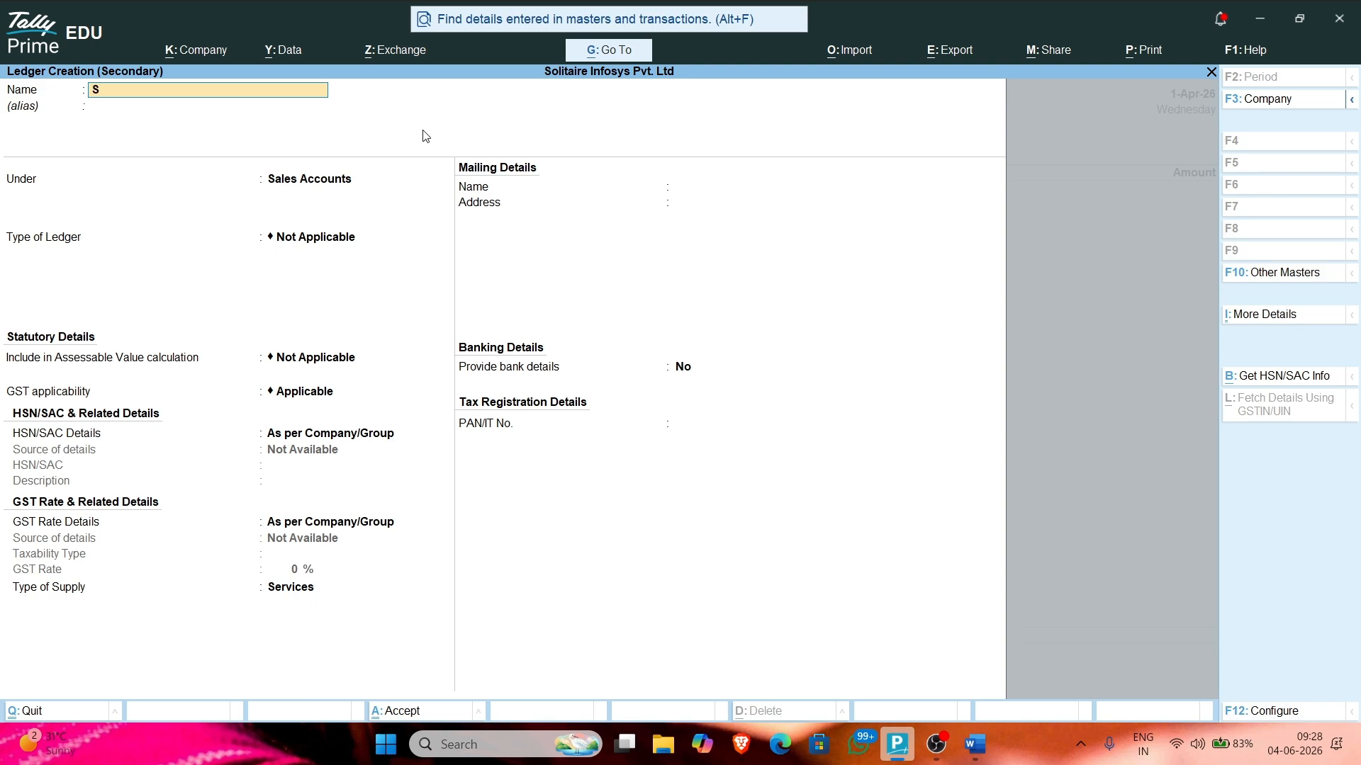
type("BI Bank")
key("Return")
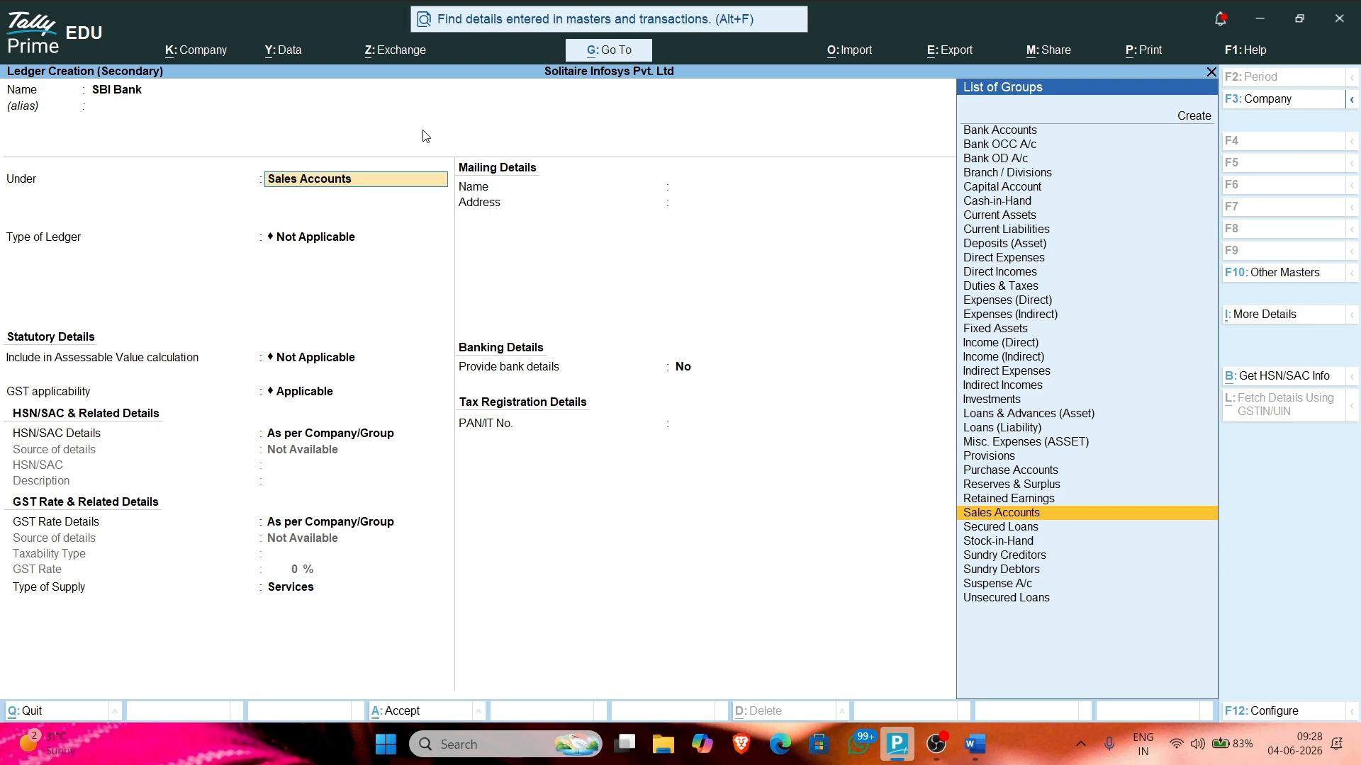
type("Ba")
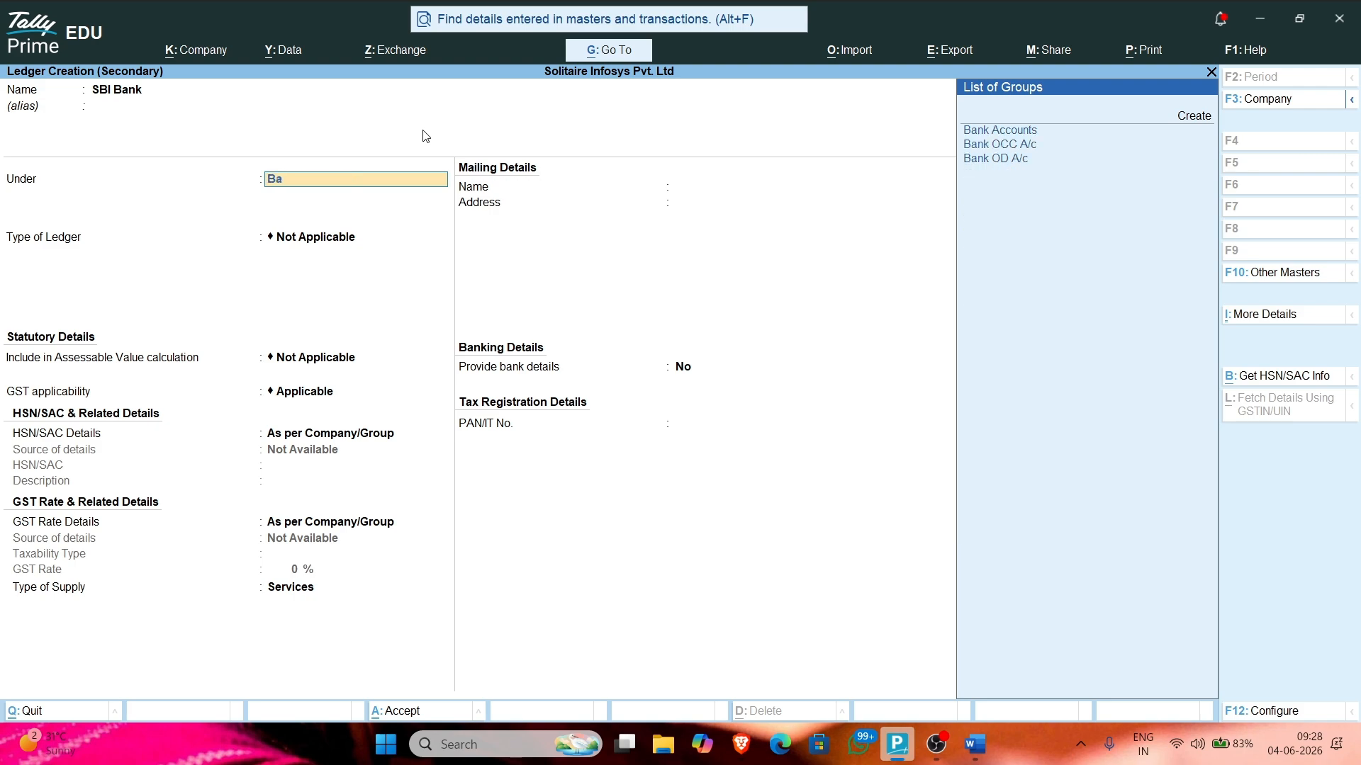
key("BackSpace")
key("BackSpace")
type("Bank")
key("Return")
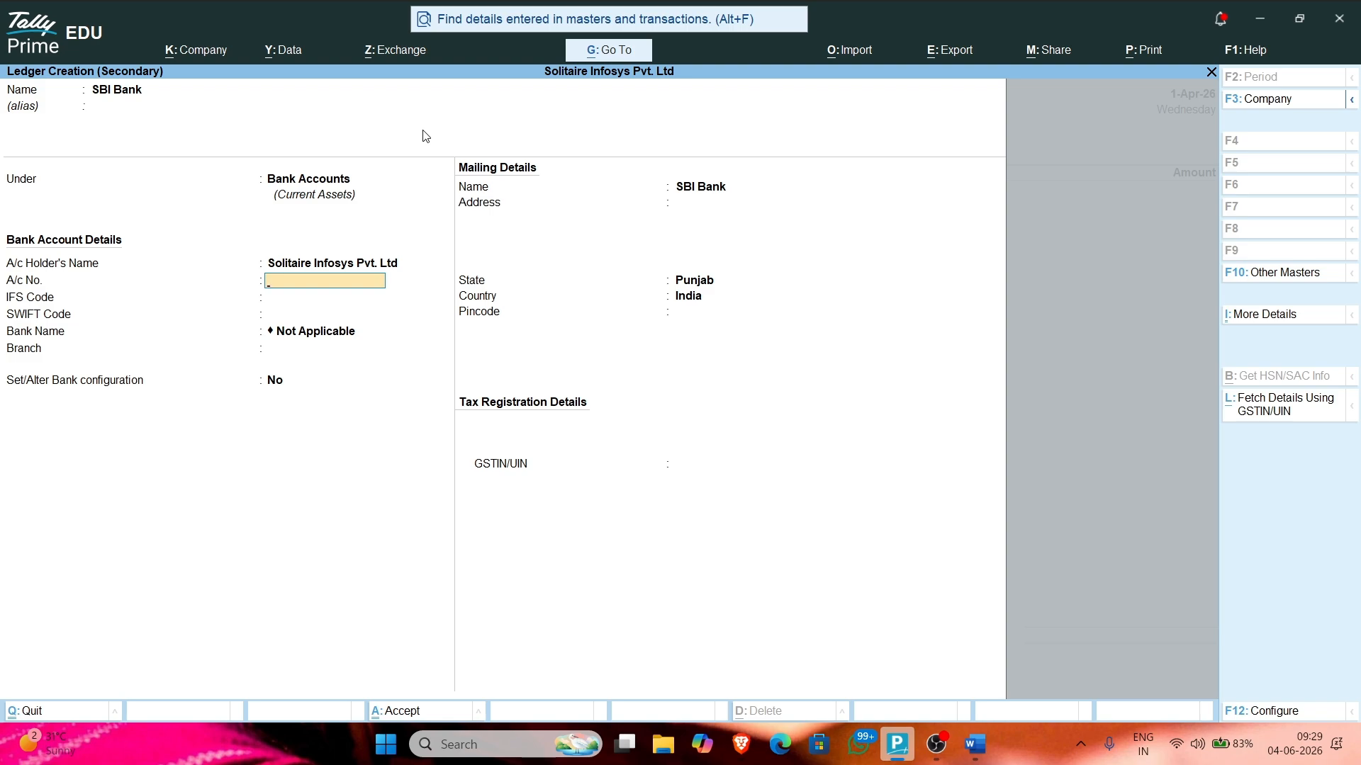
Step: Enter the bank account number, IFS code SBINOO34535 and branch Patiala
key("Return")
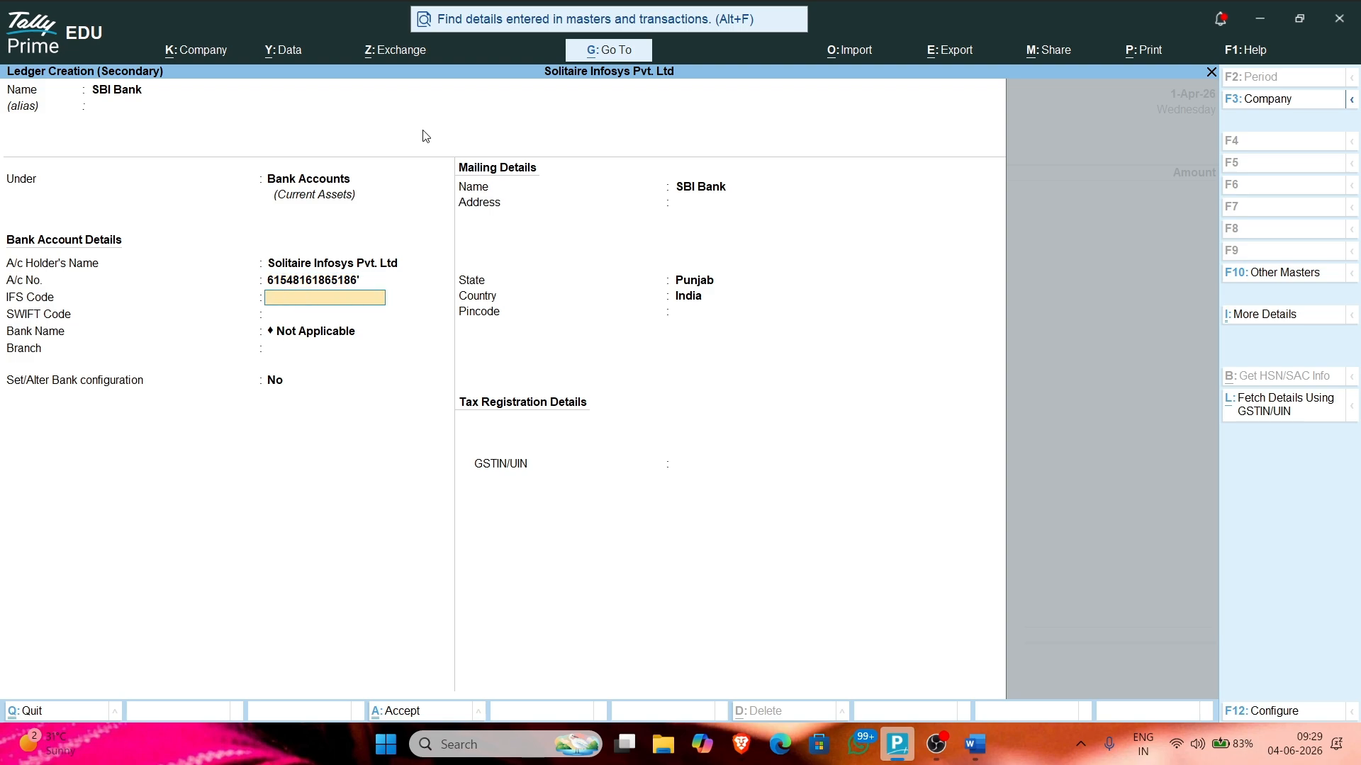
type("SBINOO34535")
key("Return")
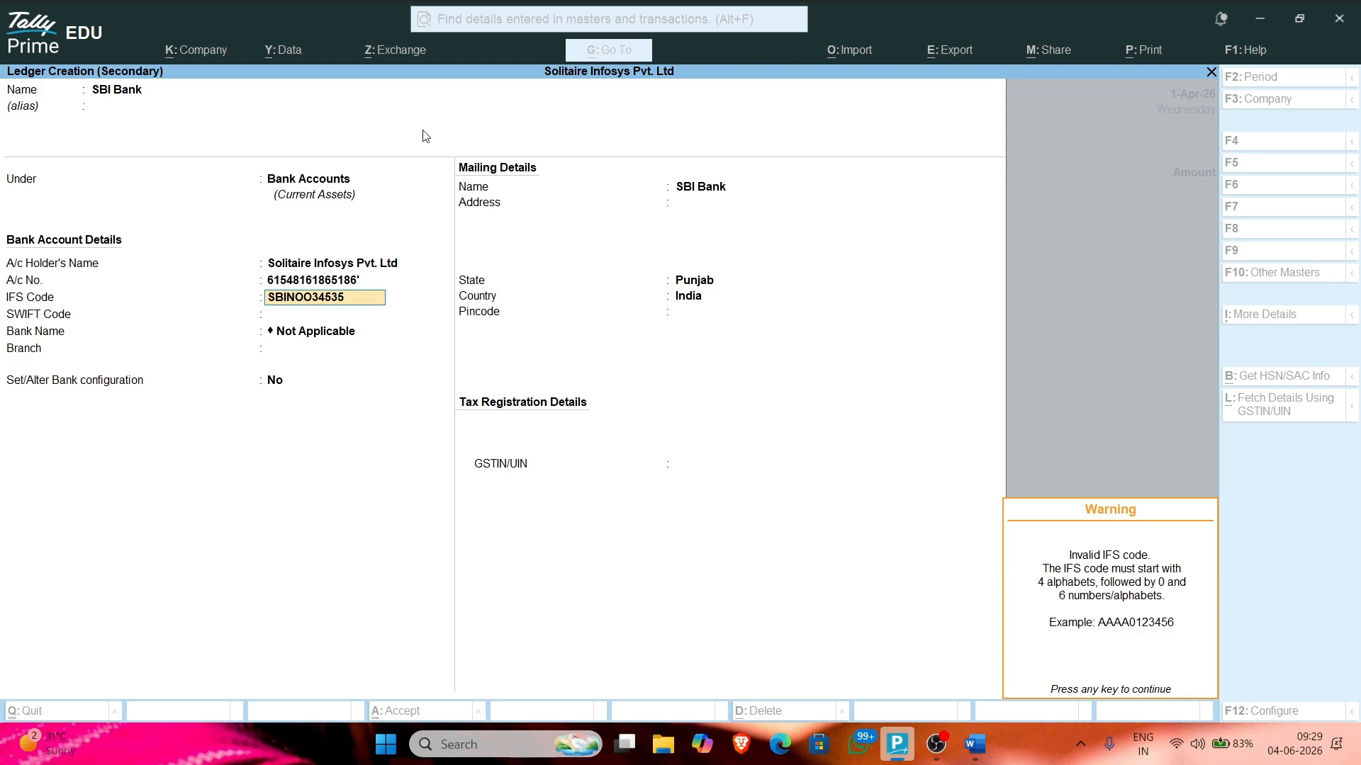
key("Return")
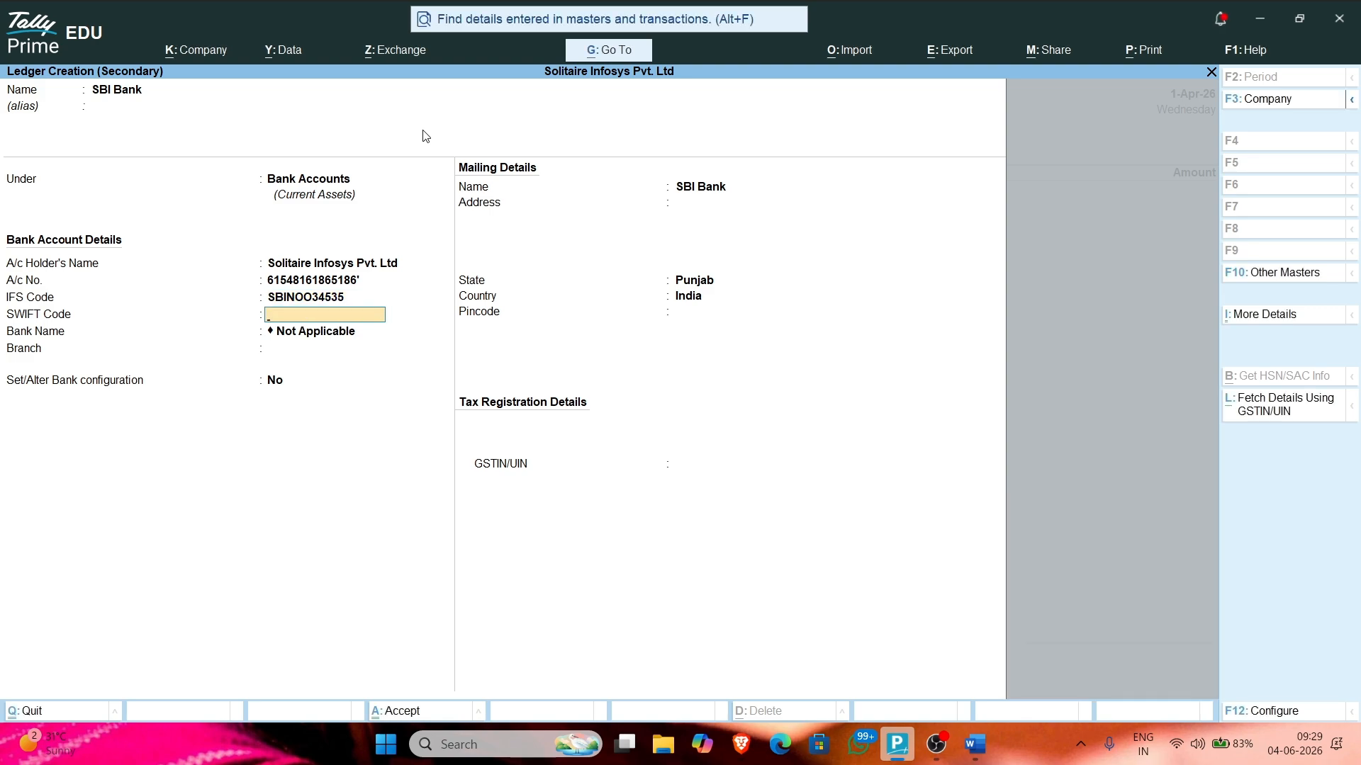
key("Return")
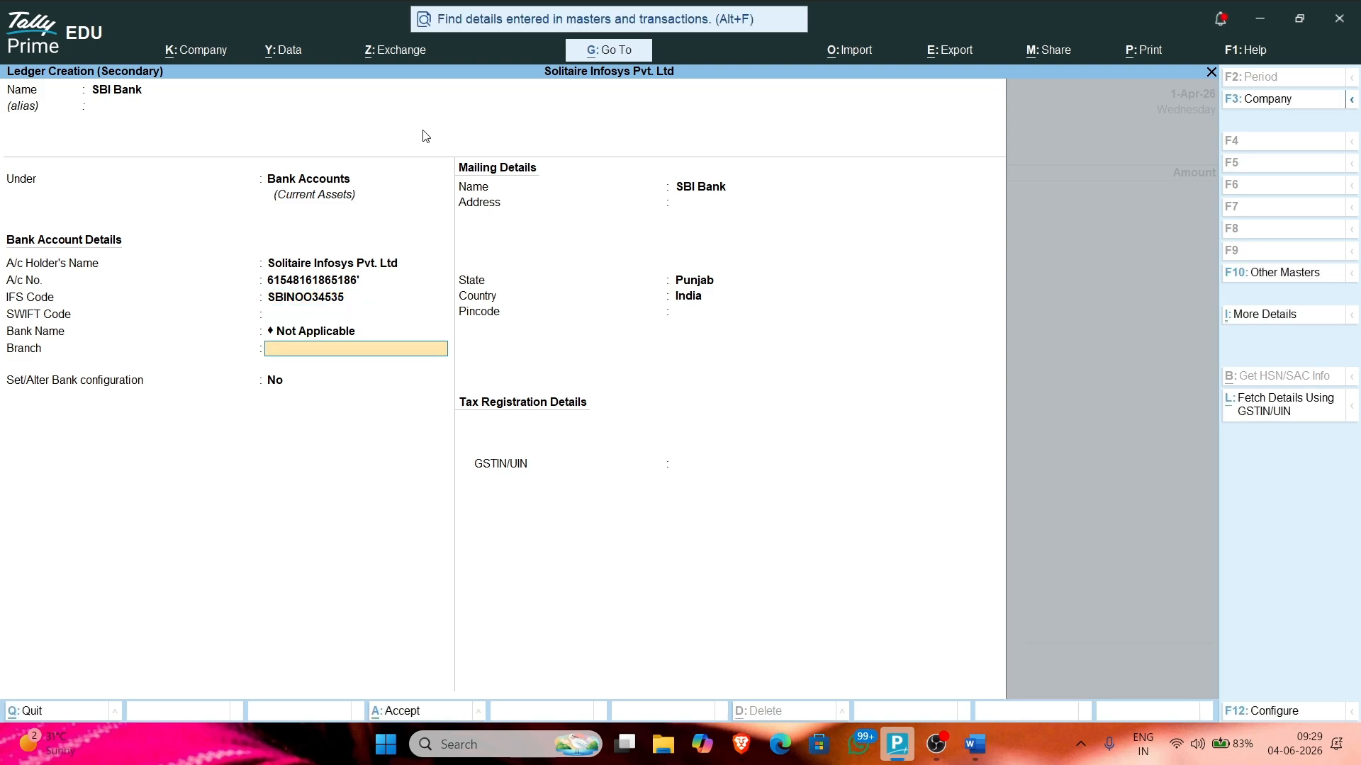
type("Patiala")
key("Return")
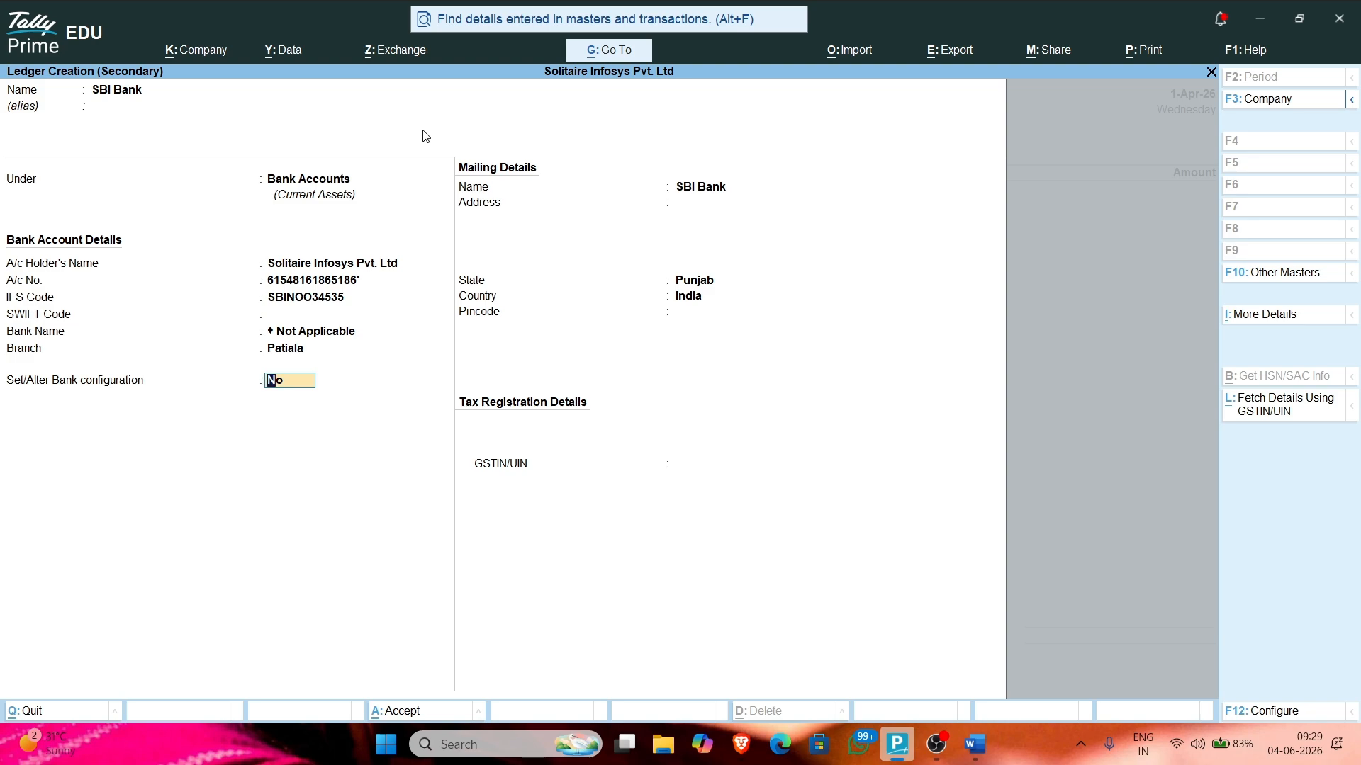
key("Return")
Step: Add mailing address Patiala, Punjab with pincode 147001 and save the ledger
key("Return")
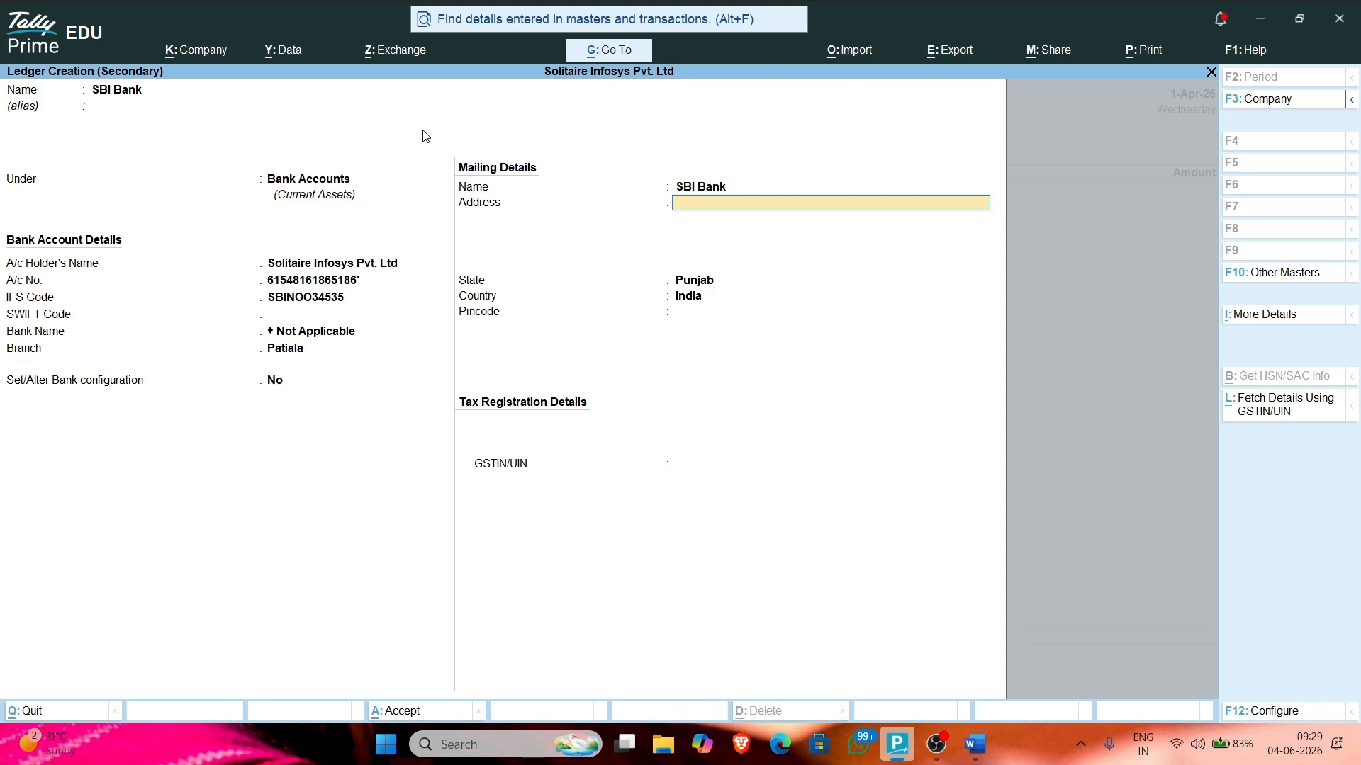
type("P")
key("BackSpace")
type("Patiala, Punjab")
key("Return")
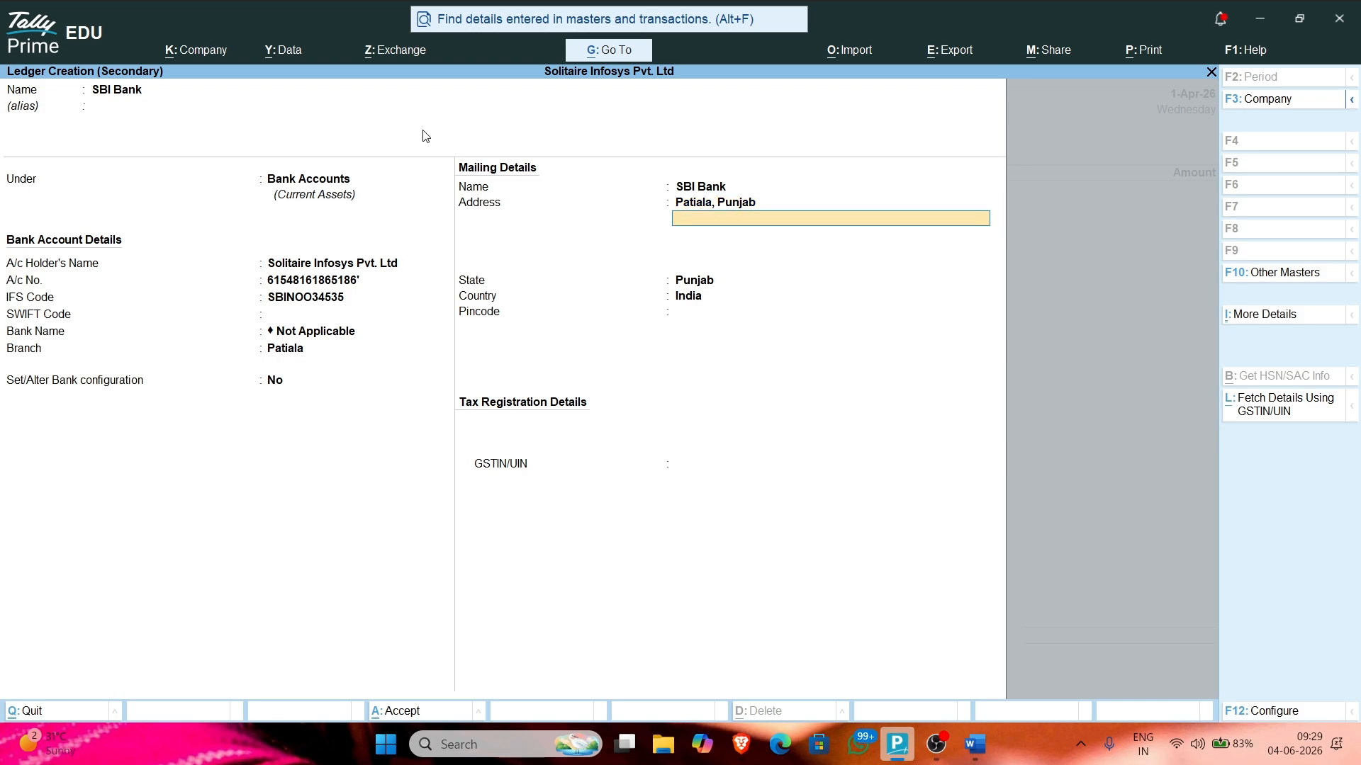
key("Return")
key("Return")
type("147001")
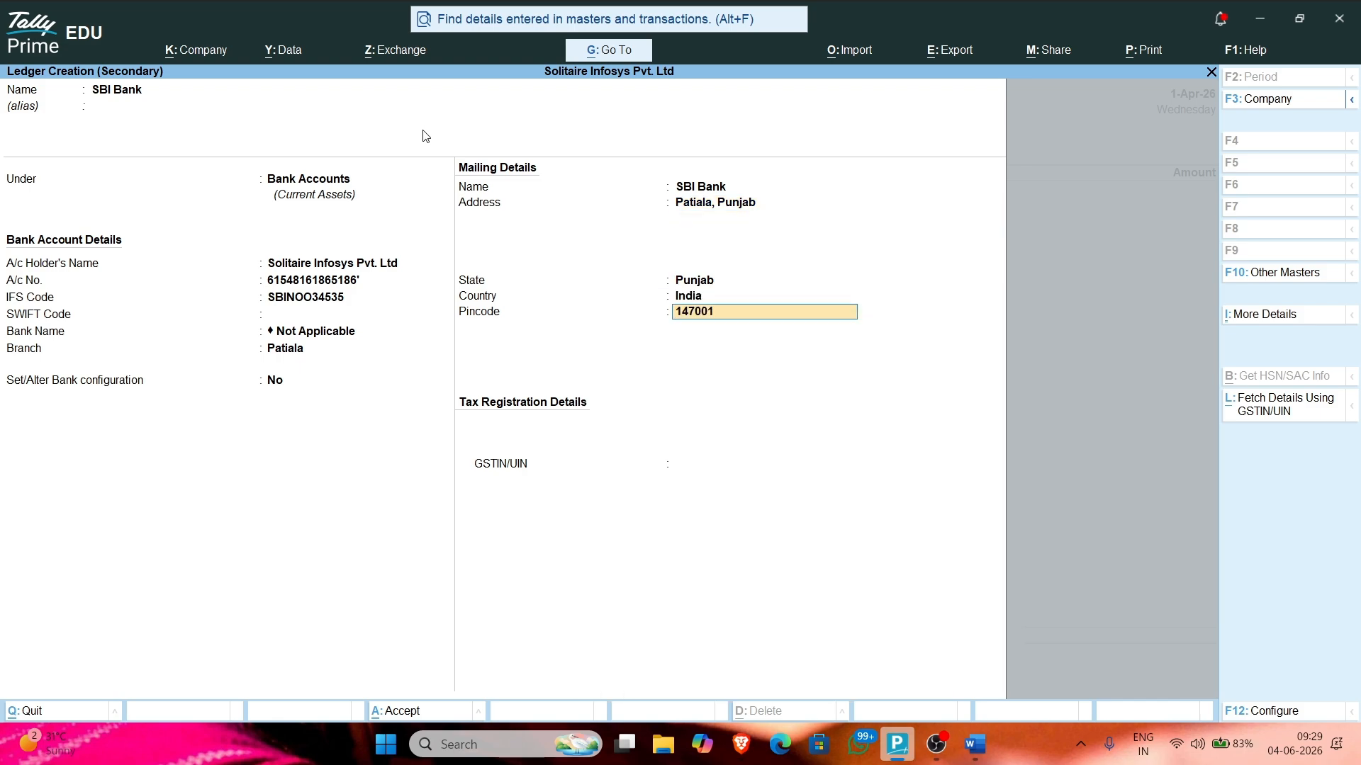
key("Return")
key("Return")
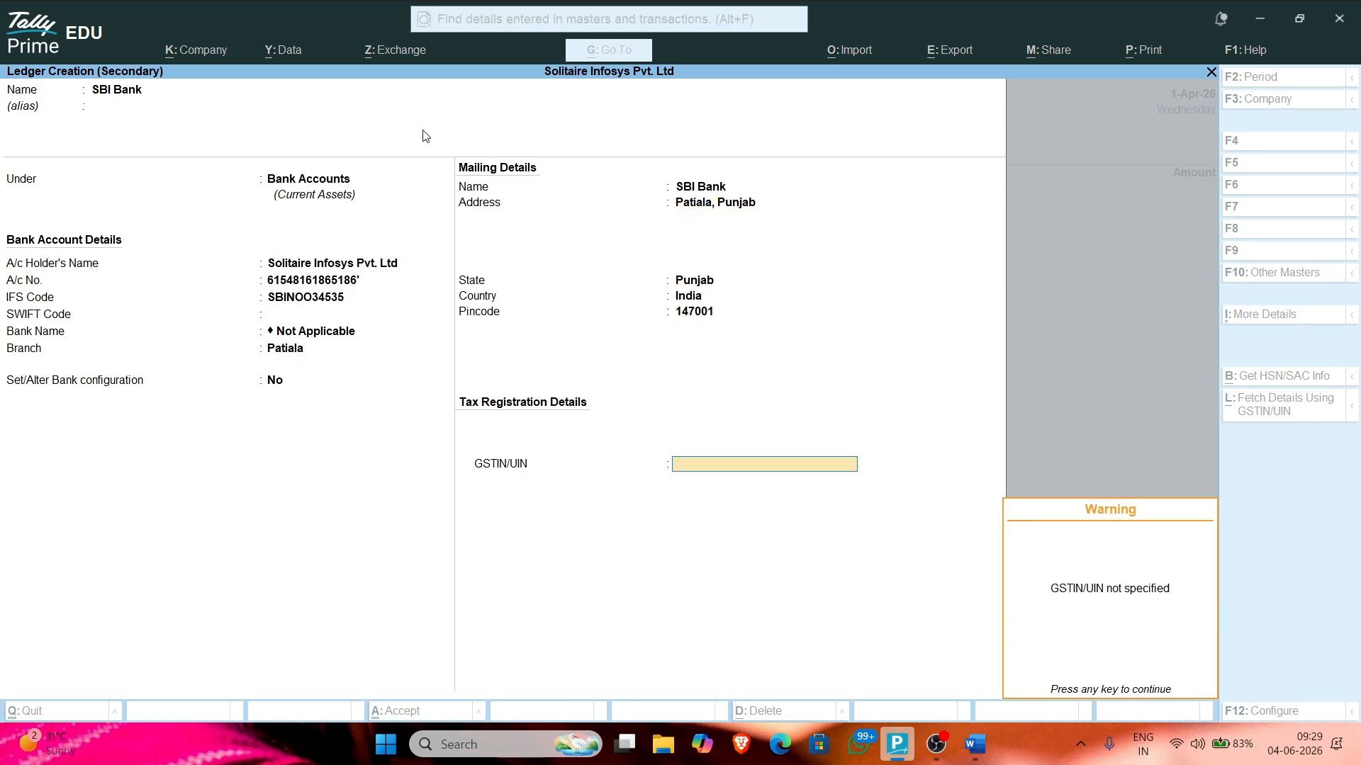
key("Return")
key("Return")
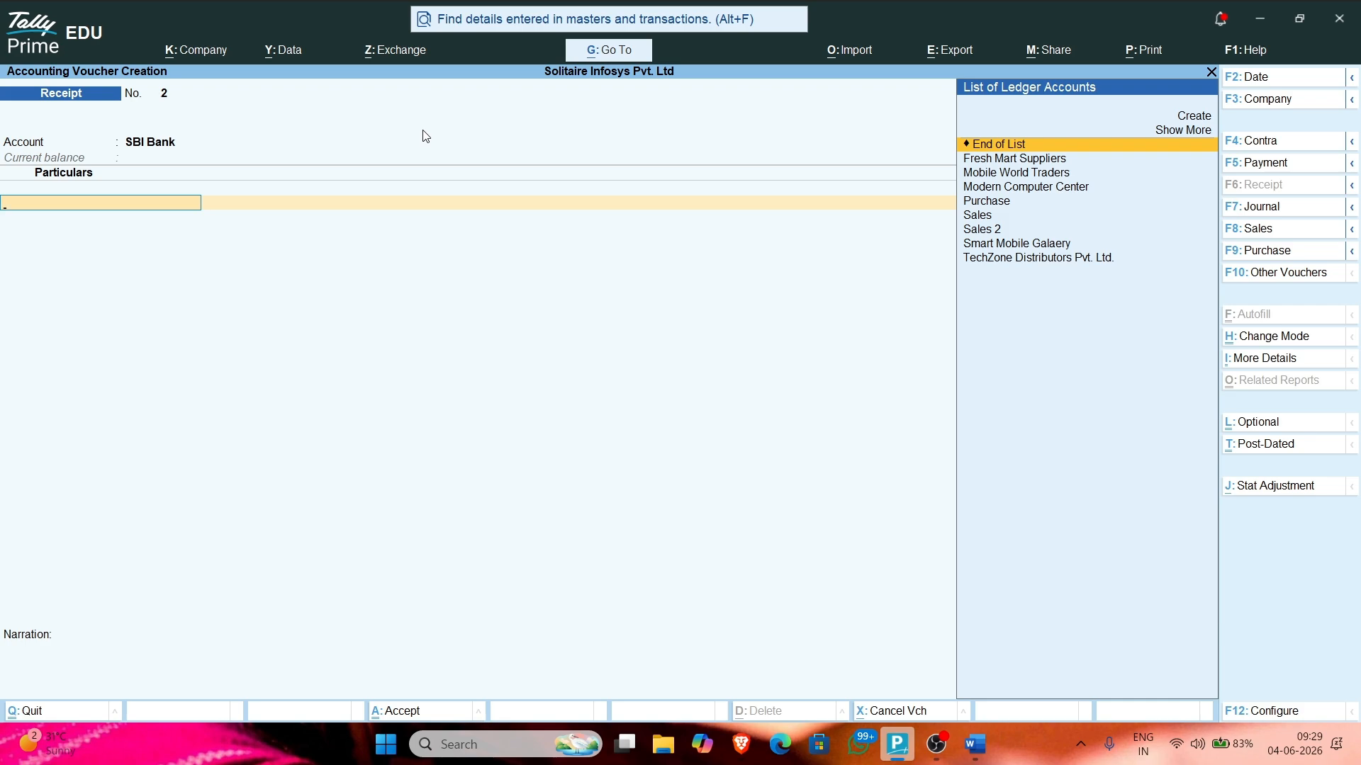
Step: Receive 36,900 from Smart Mobile Galaery, adjusting 26,900.00 against pending bill 23
key("alt+Tab")
key("alt+Tab")
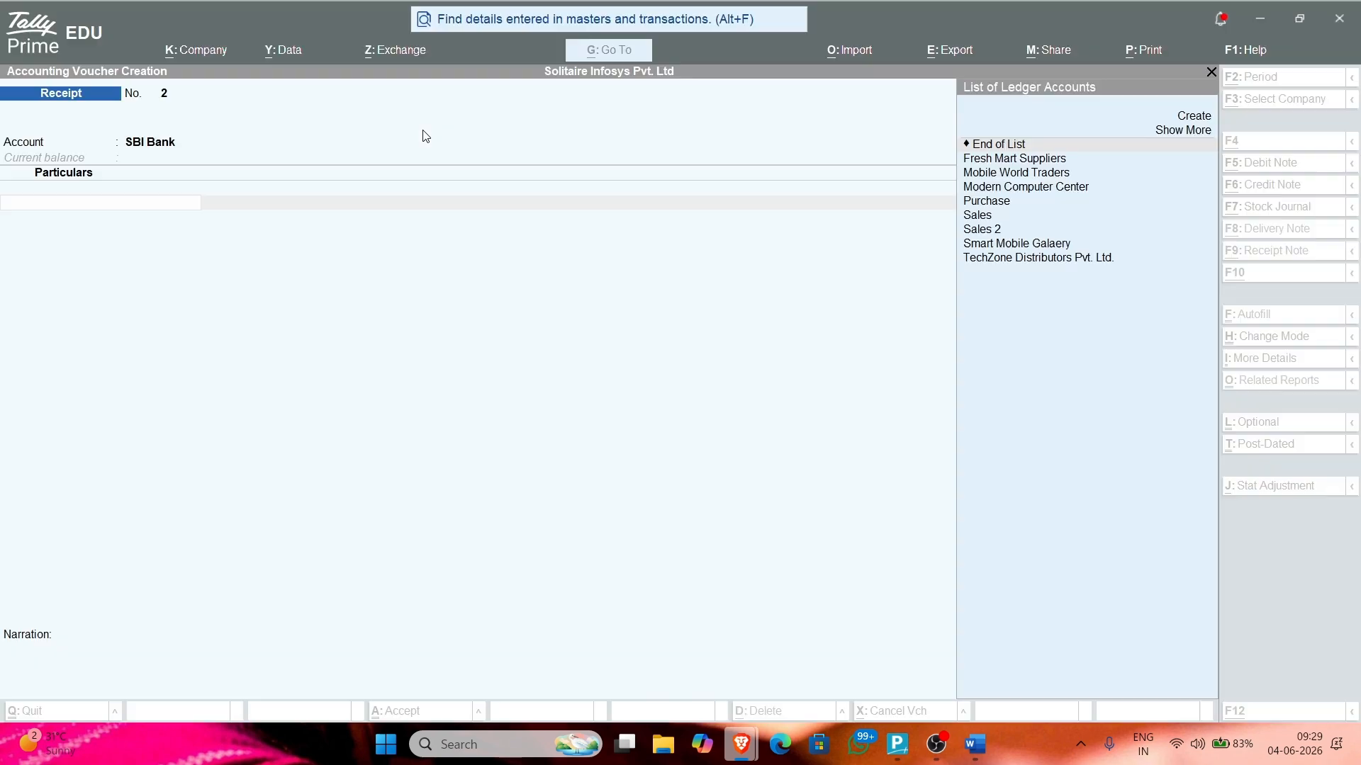
type("sma")
key("Return")
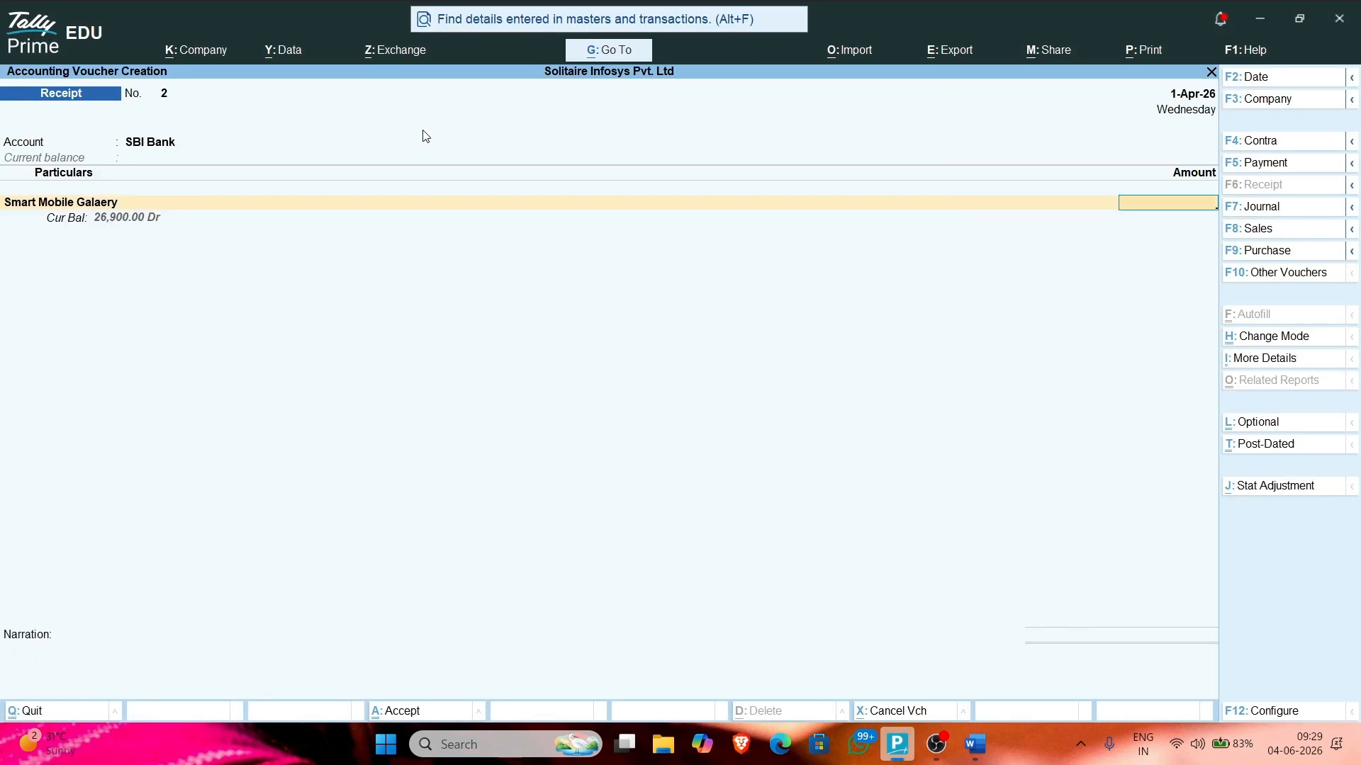
type("36,900")
key("Return")
key("Return")
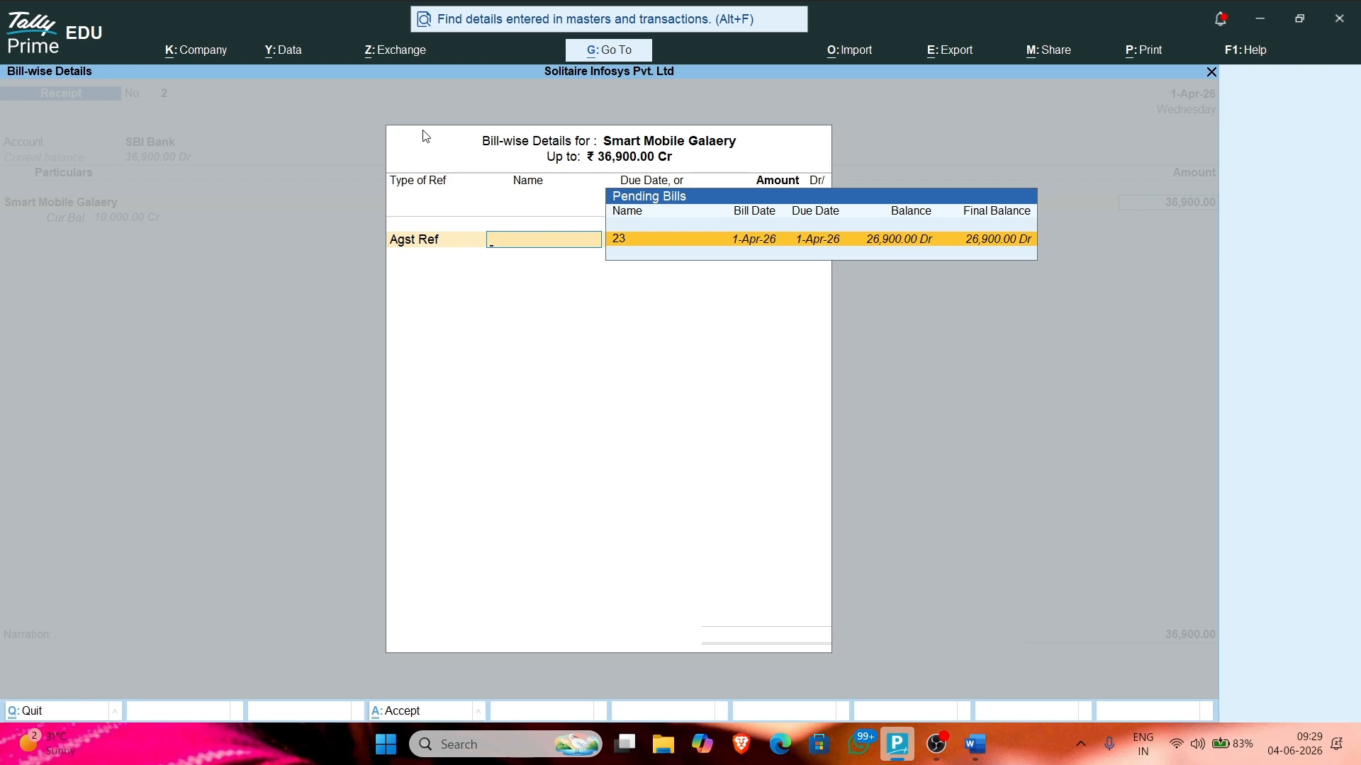
left_click(632, 241)
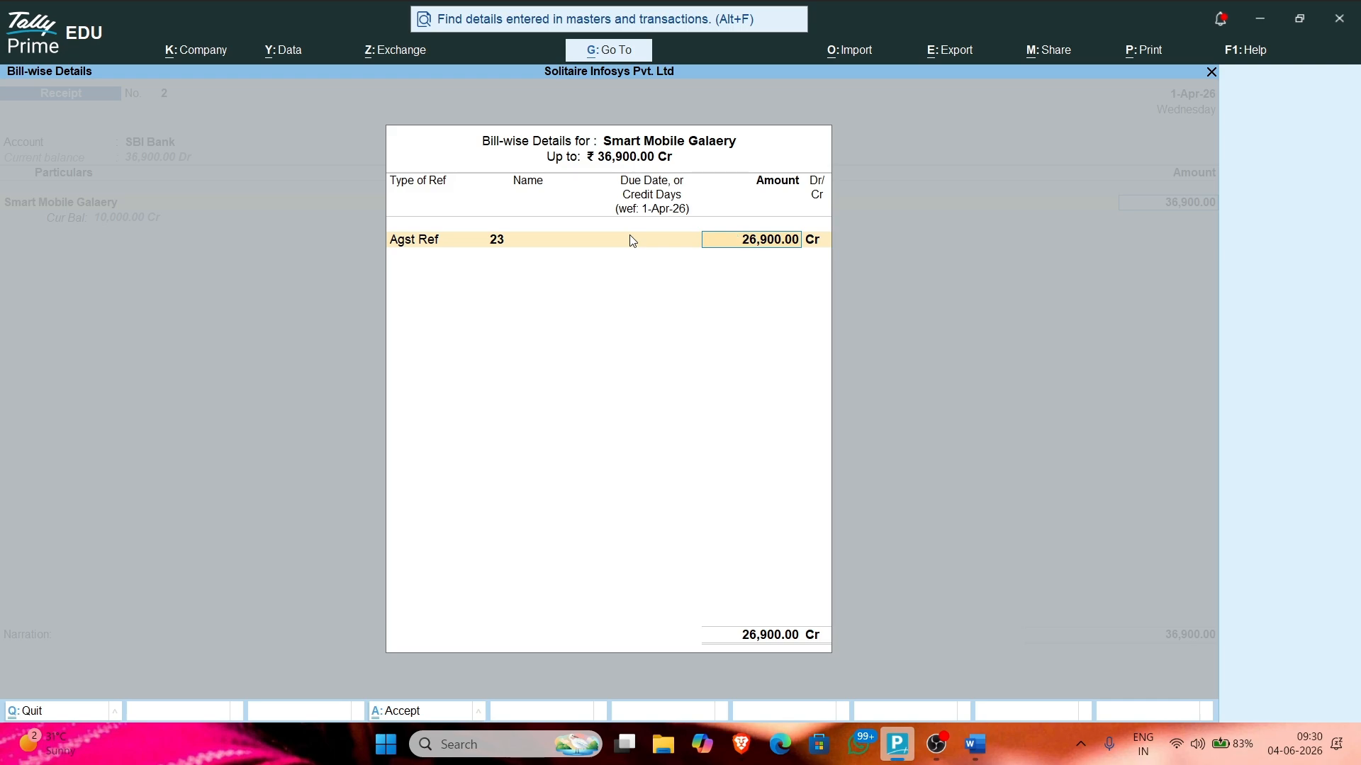
Step: Change Smart Mobile Galaery's bill 23 allocation to 36,900 and return to the Agst Ref line
key("Return")
key("Return")
key("Return")
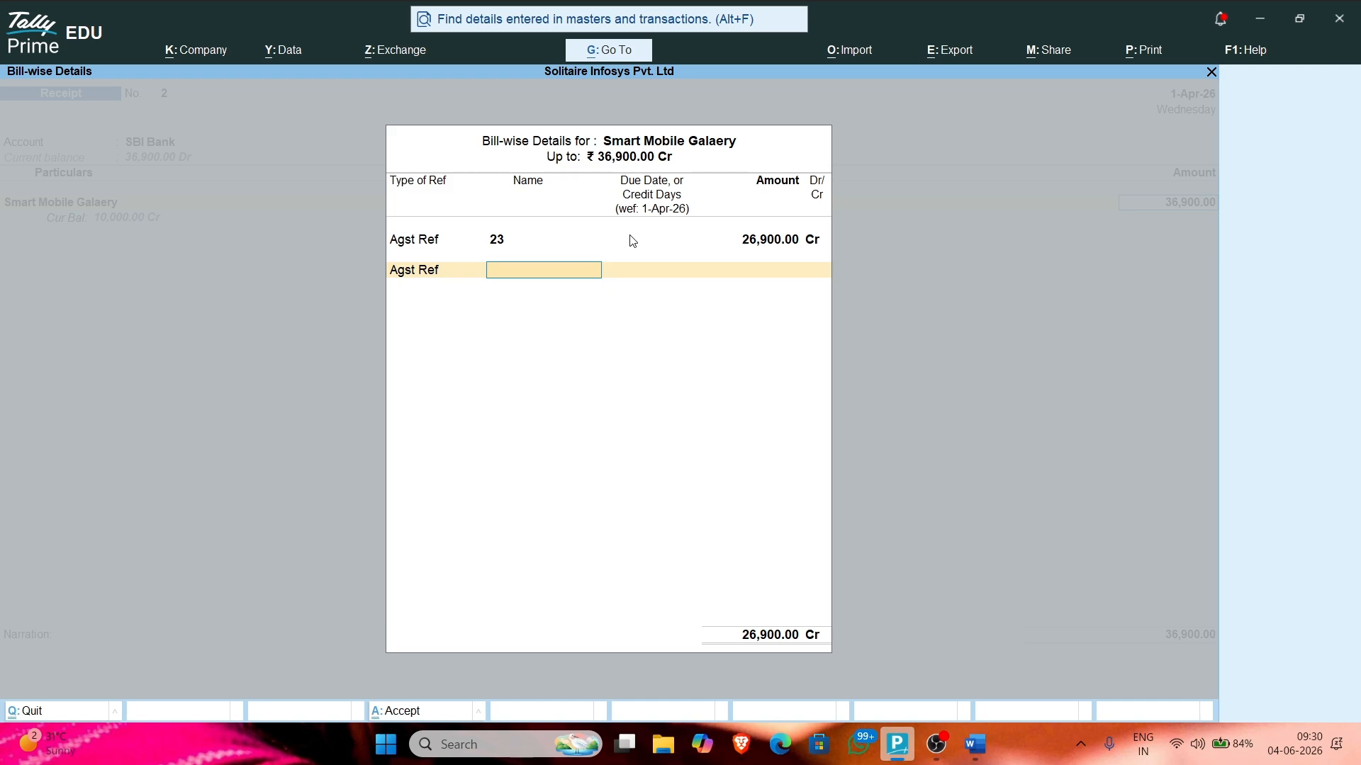
key("BackSpace")
key("BackSpace")
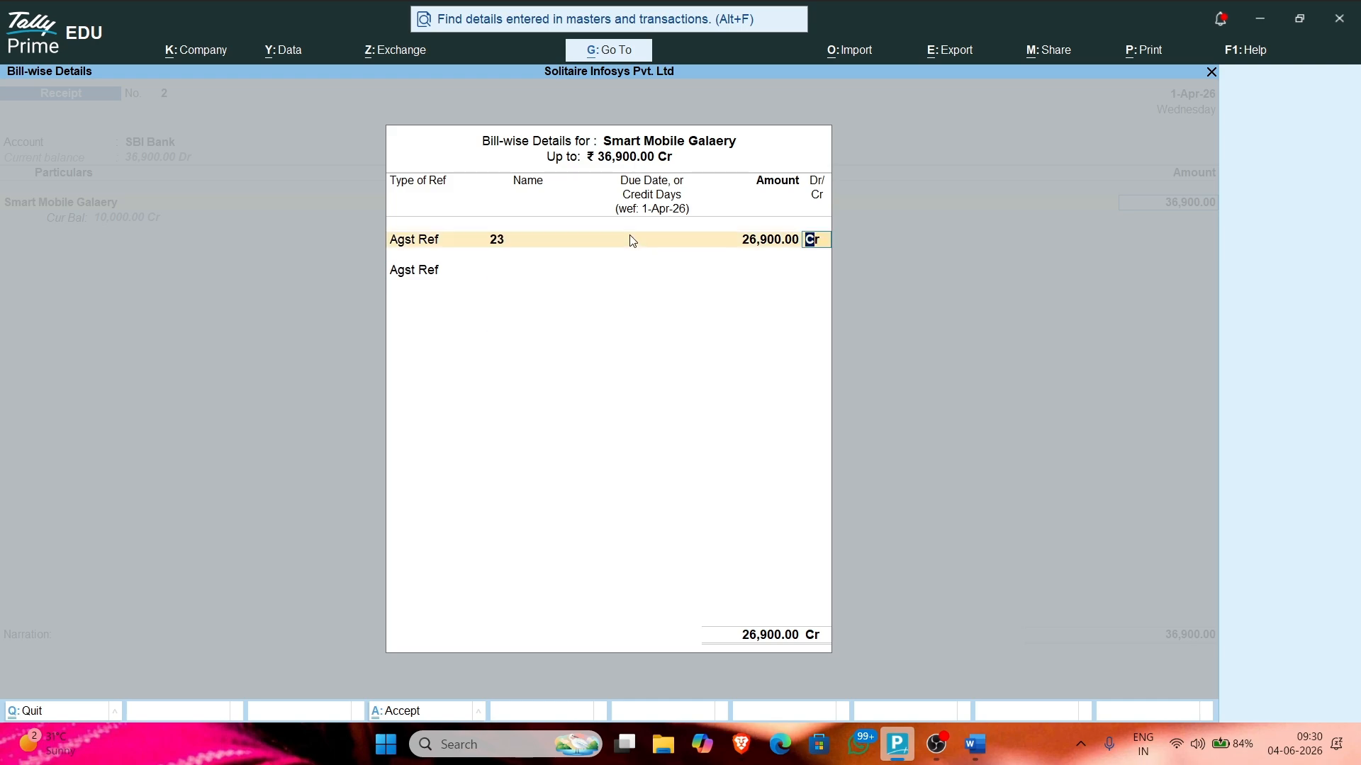
key("Return")
key("BackSpace")
key("BackSpace")
type("36")
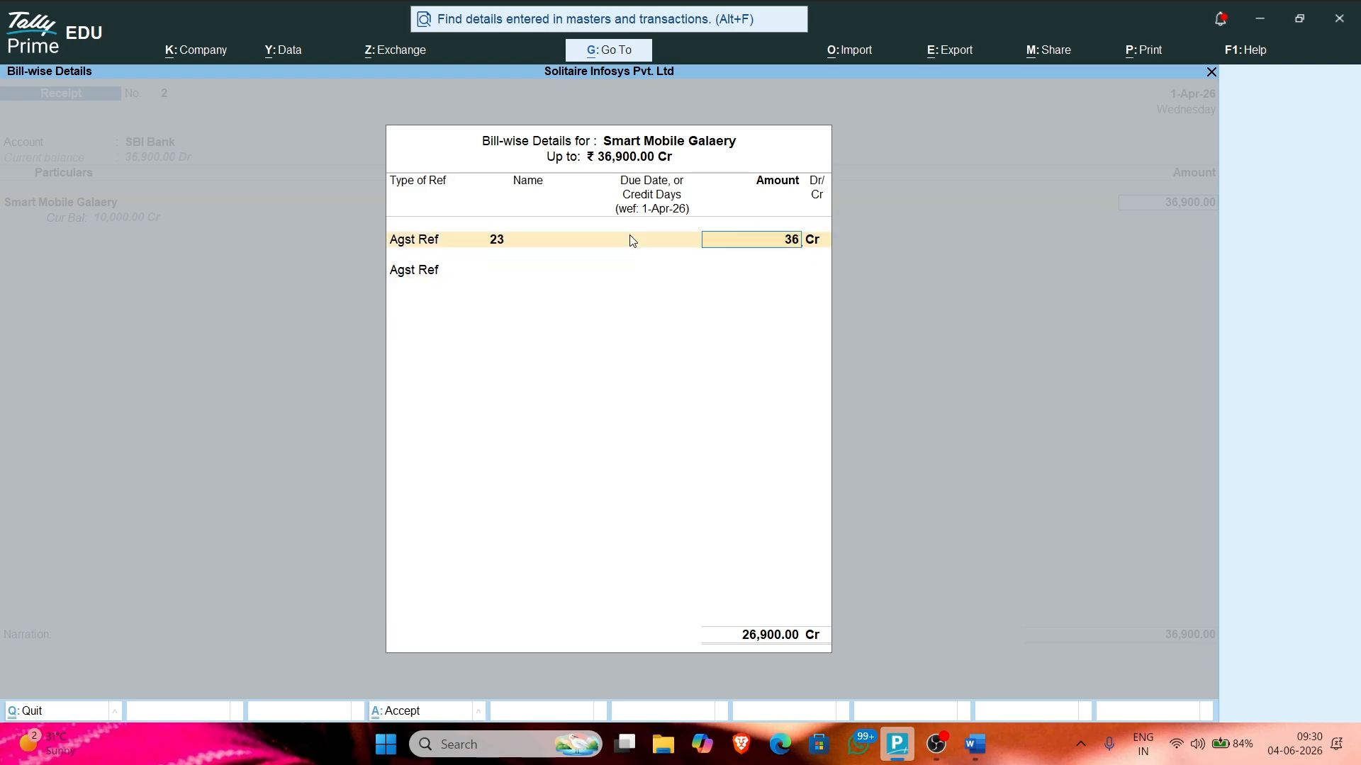
type("900'=")
key("BackSpace")
key("Return")
key("Return")
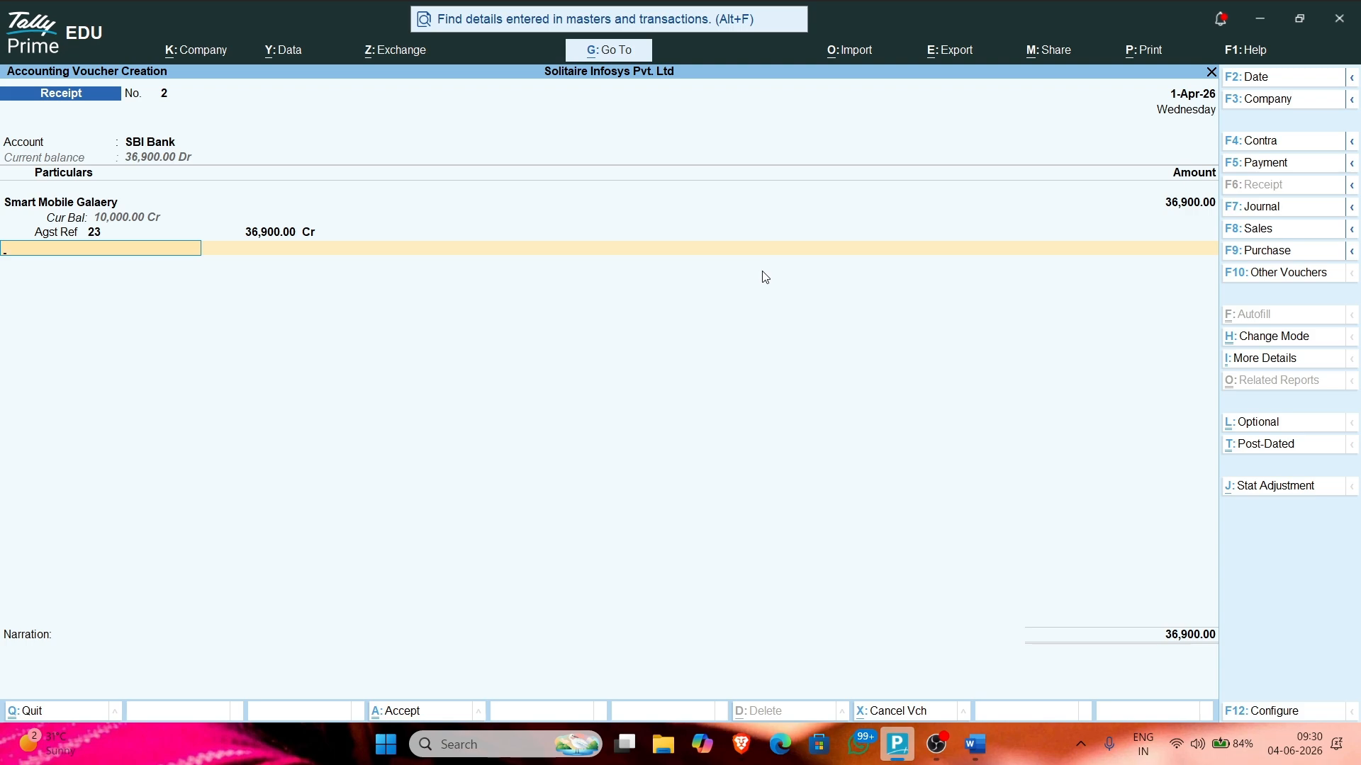
key("BackSpace")
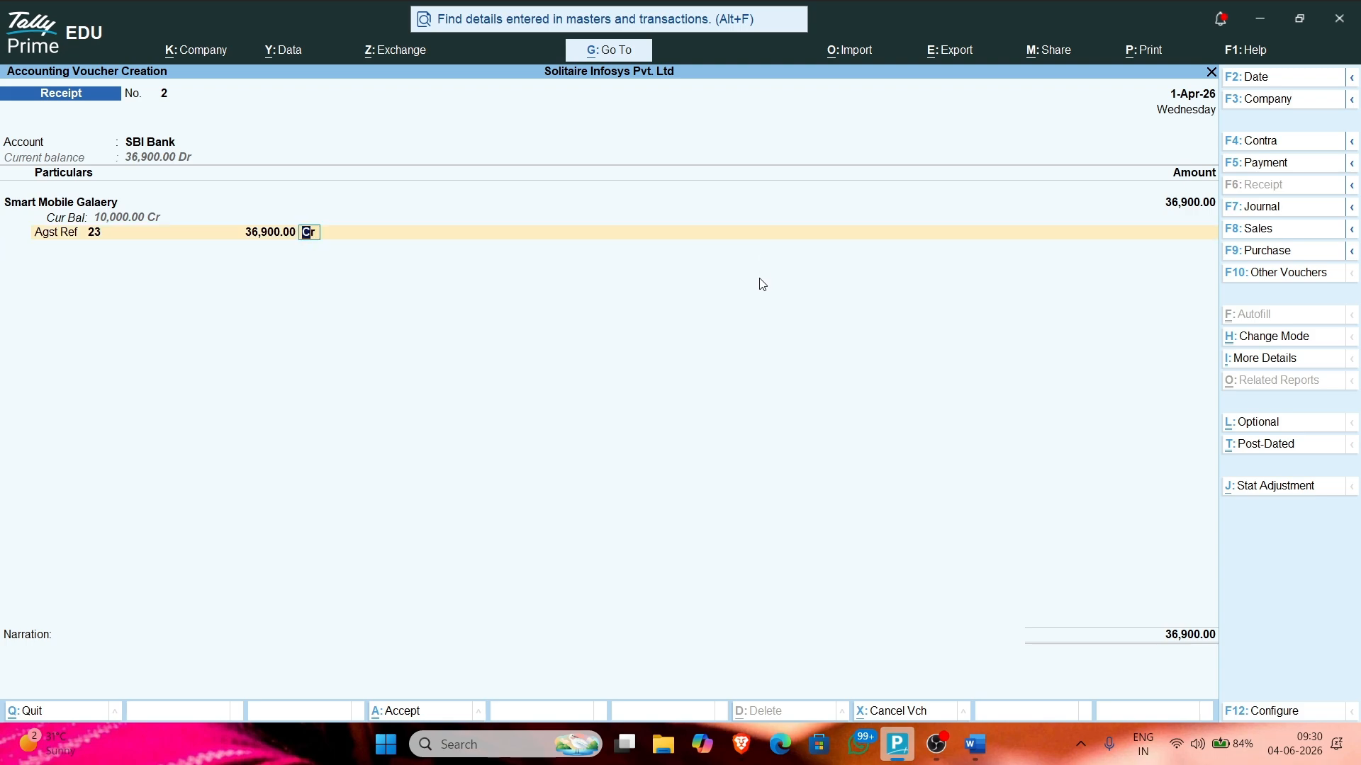
Step: Quit the receipt without saving and start a new Receipt voucher dated 1-Apr-26
key("Escape")
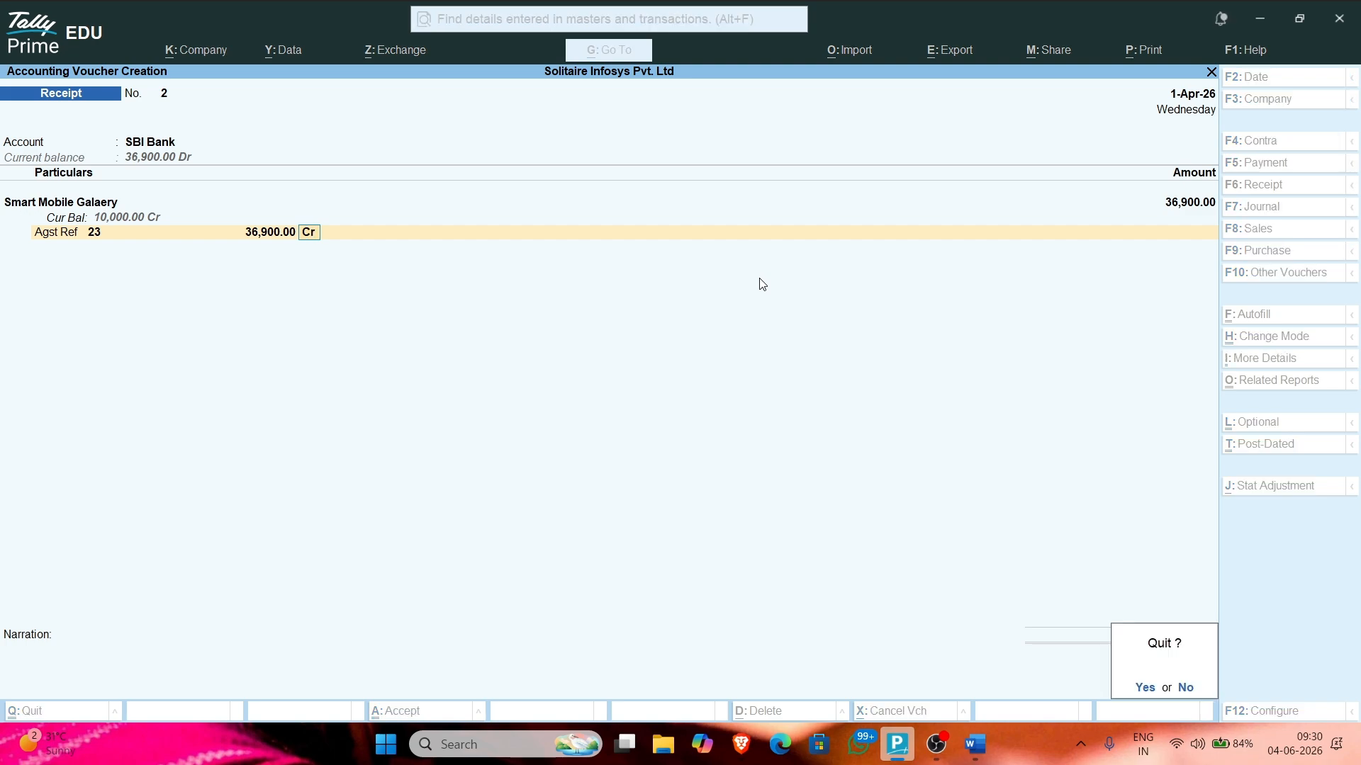
key("y")
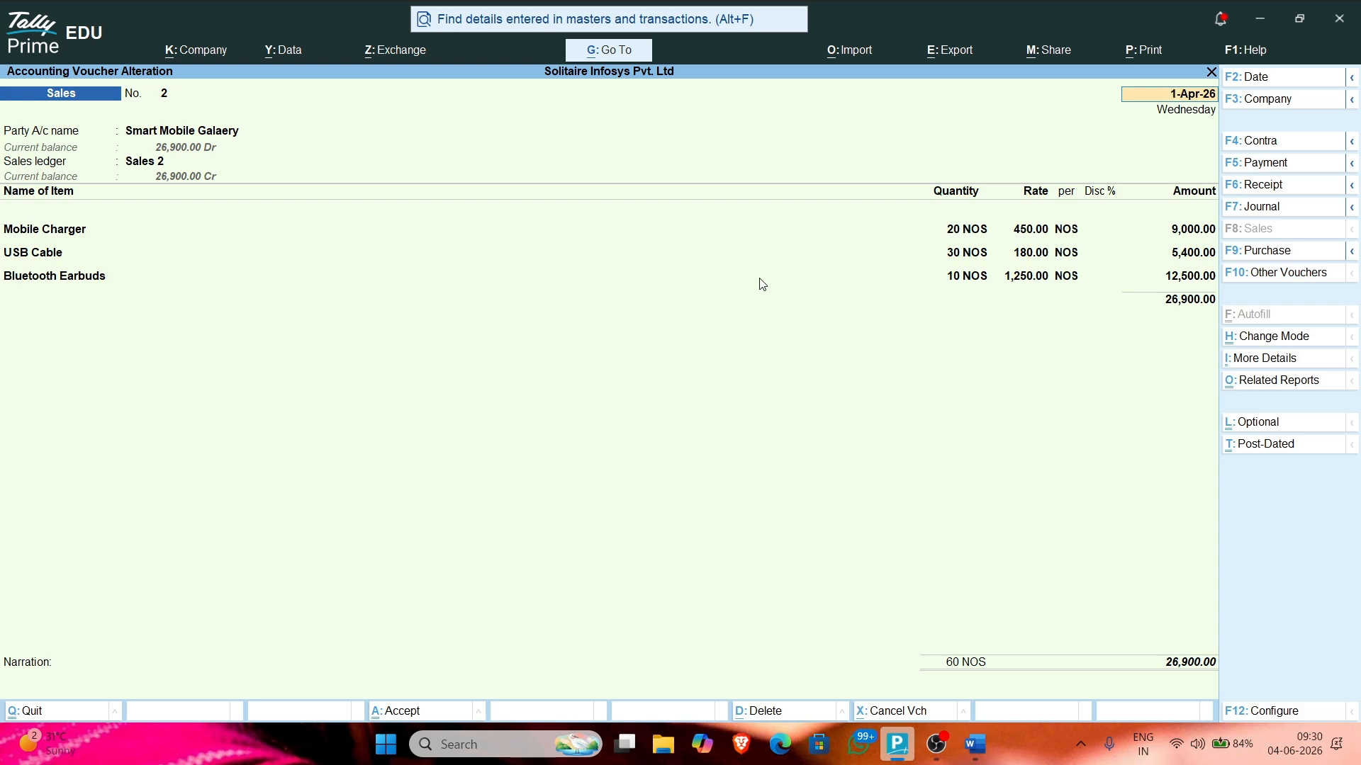
left_click(1256, 185)
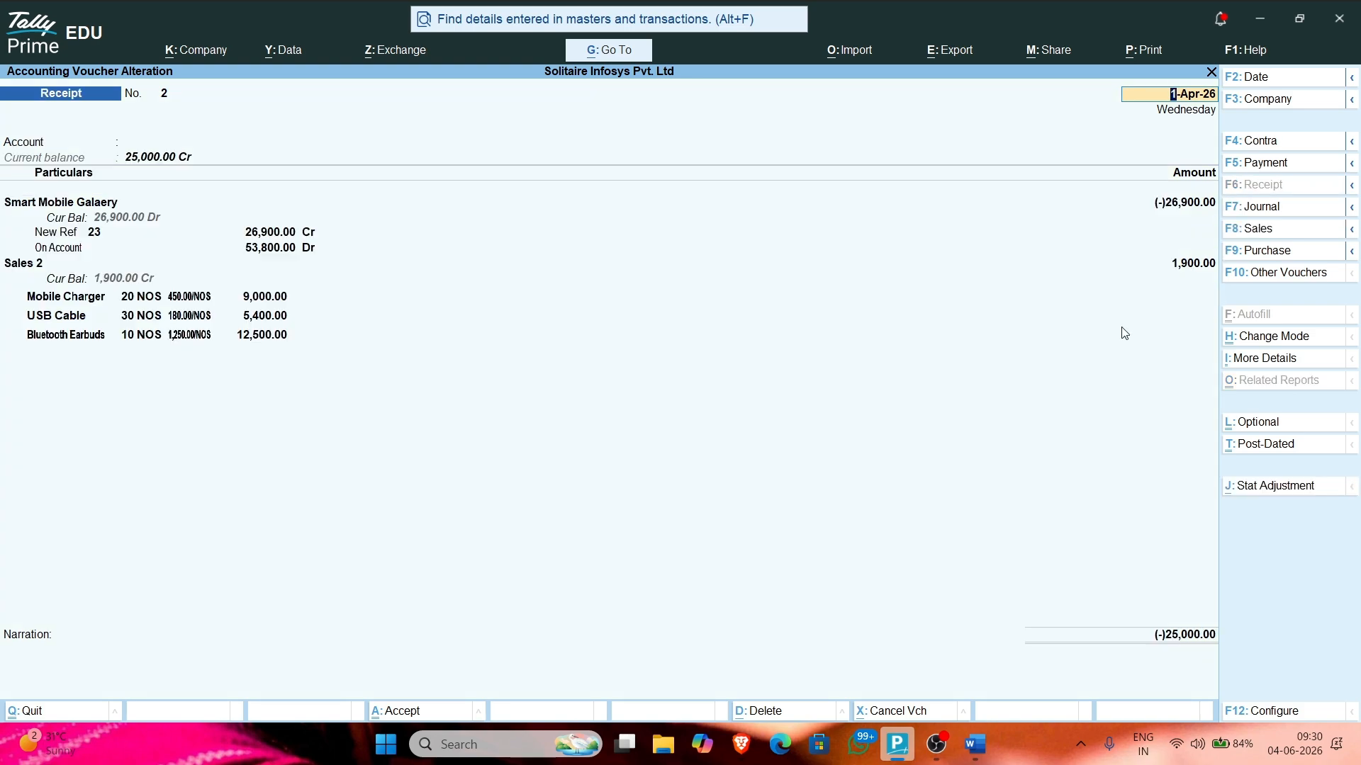
key("BackSpace")
key("Return")
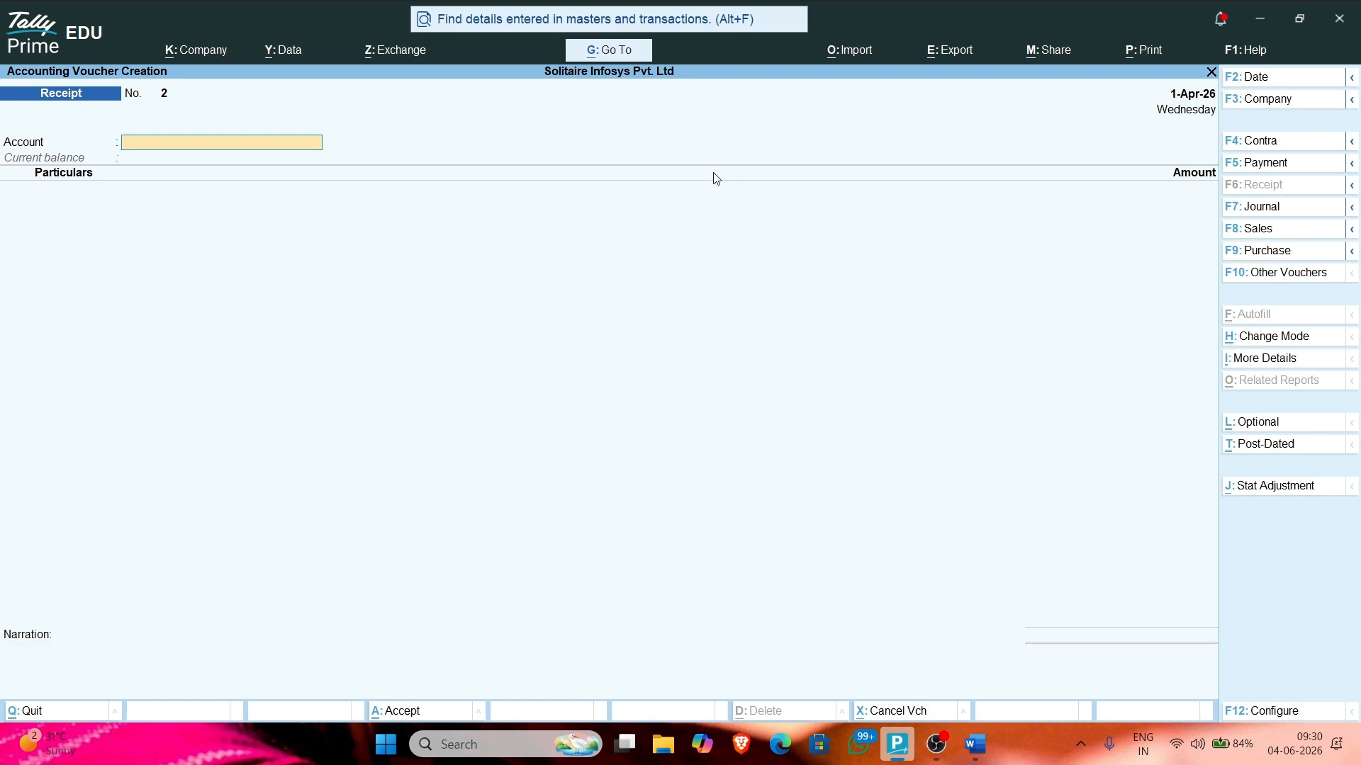
Step: Set SBI Bank as the receiving account and Smart Mobile Galaery as the party
type("sbi")
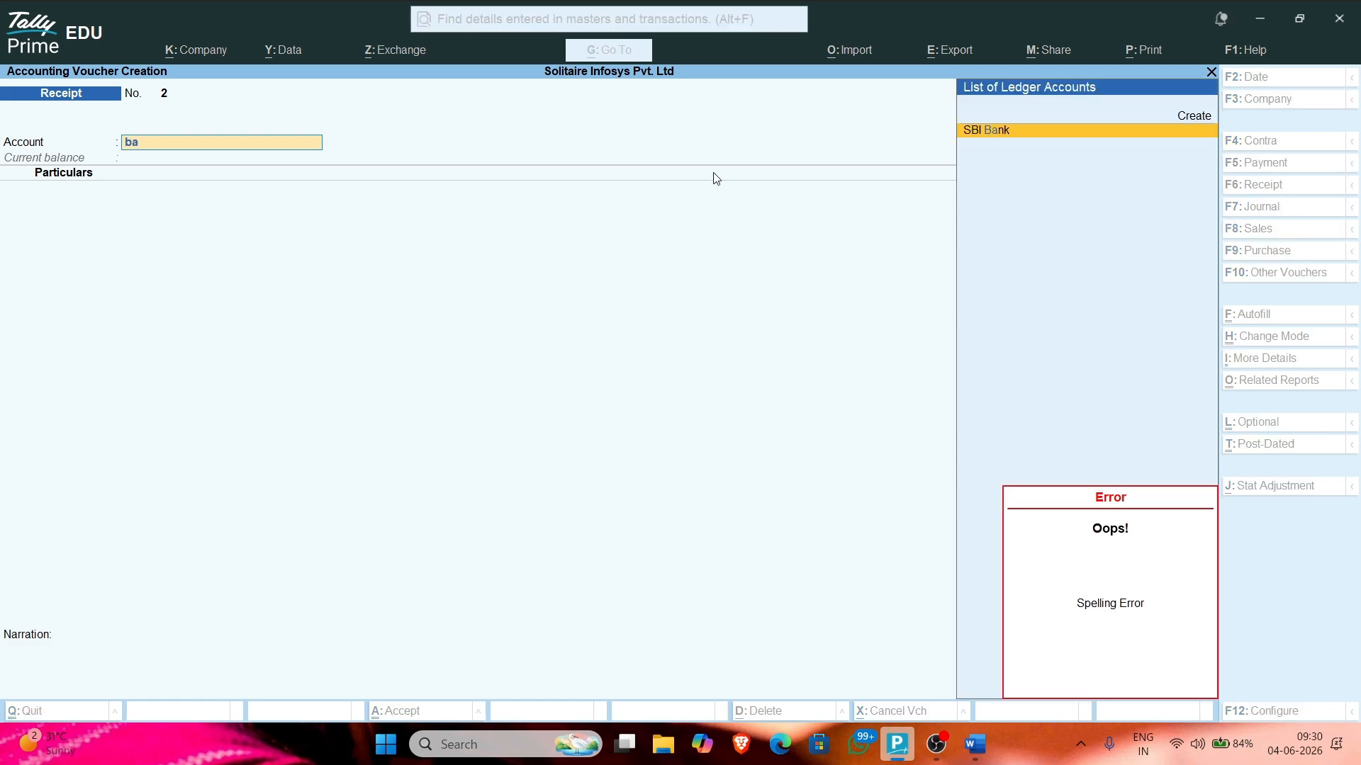
key("Return")
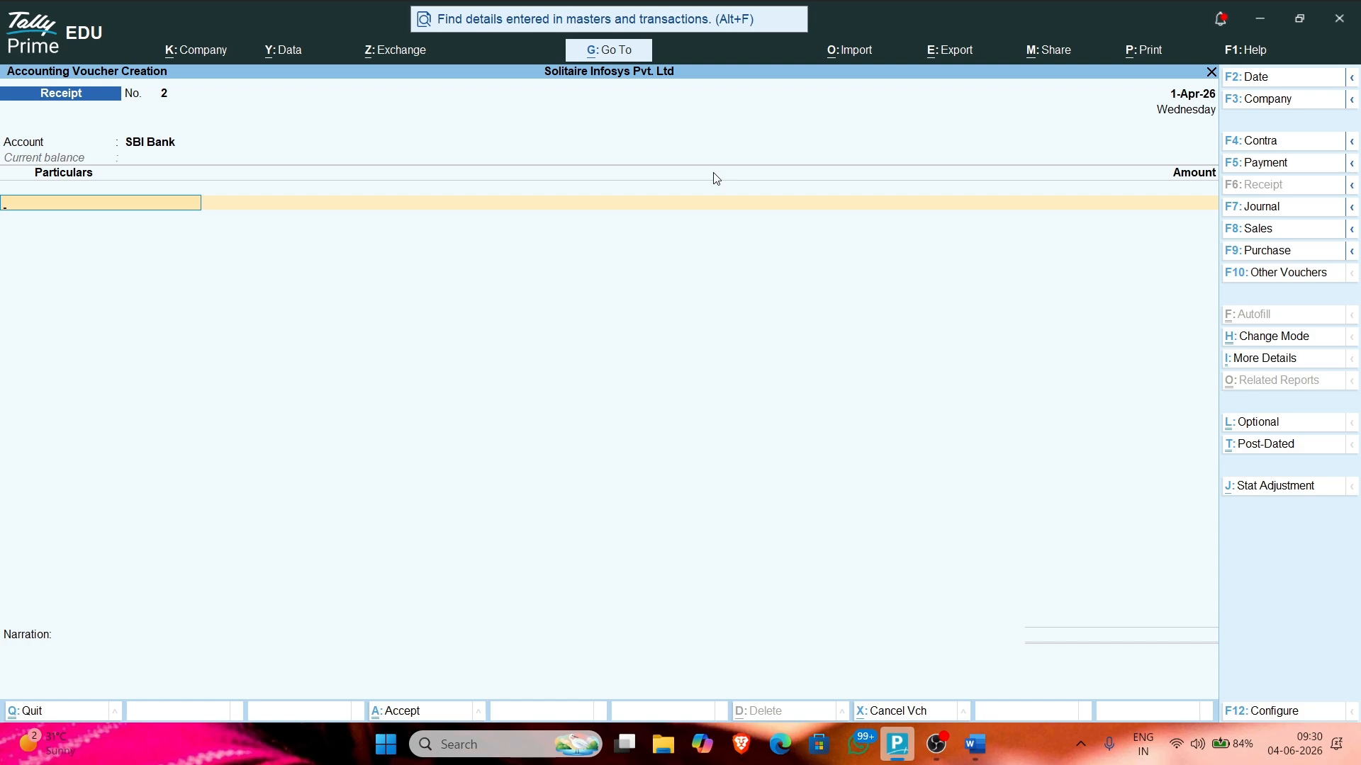
type("Mo")
key("Down")
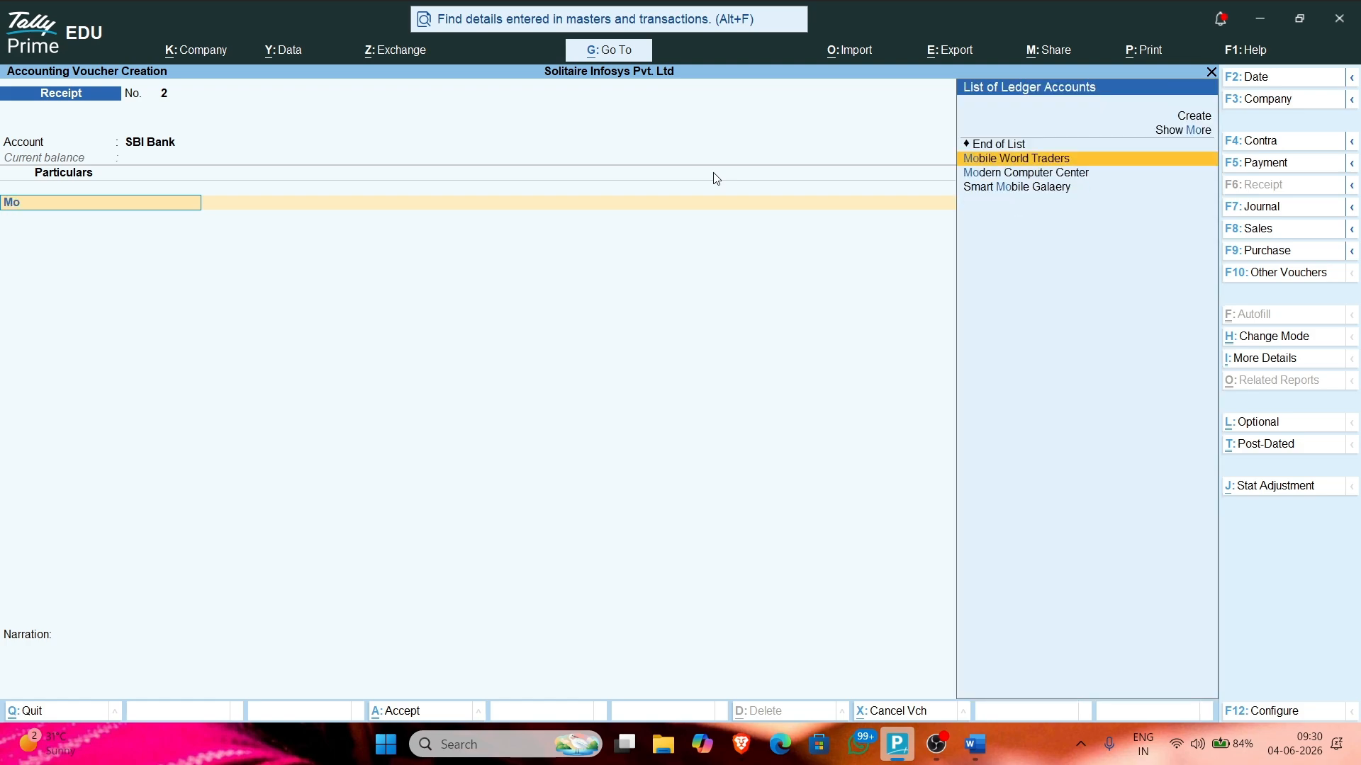
key("Down")
type("n")
key("Down")
key("Down")
key("Return")
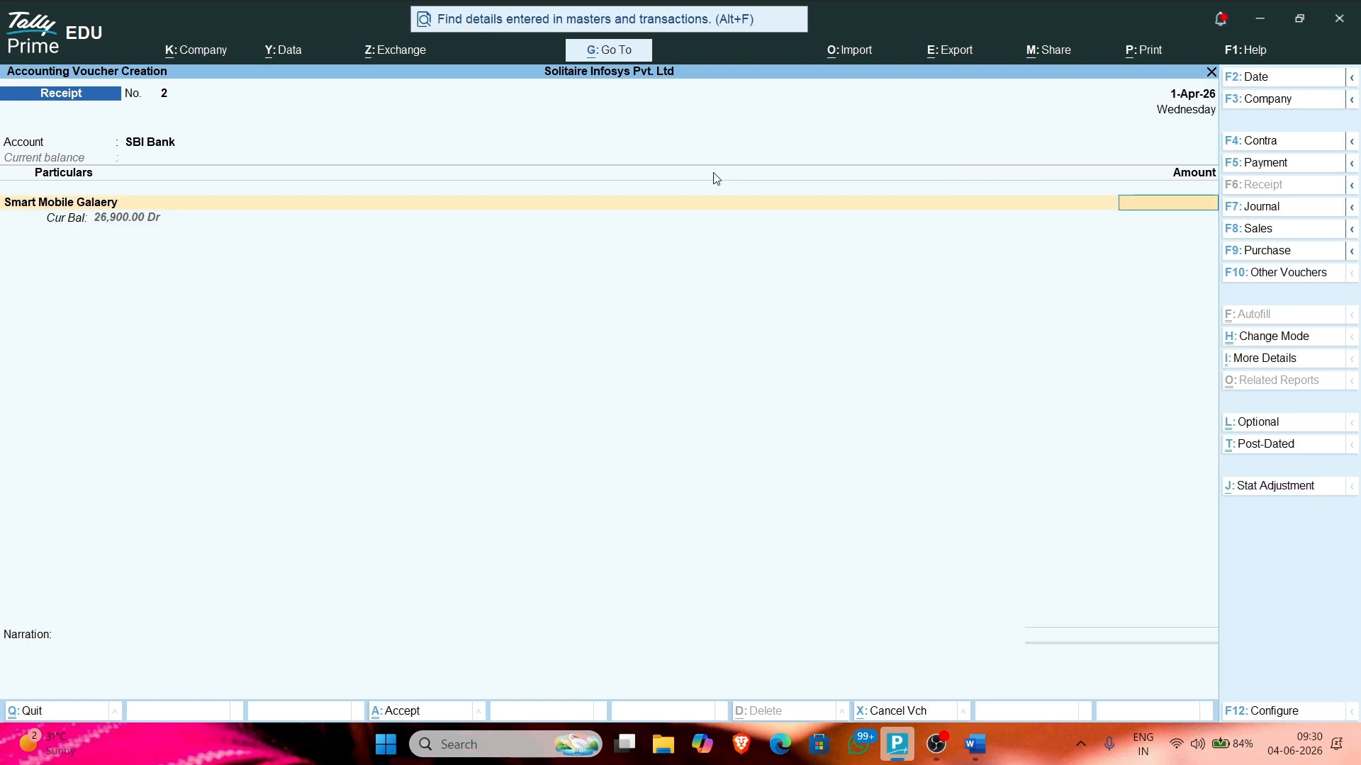
key("Return")
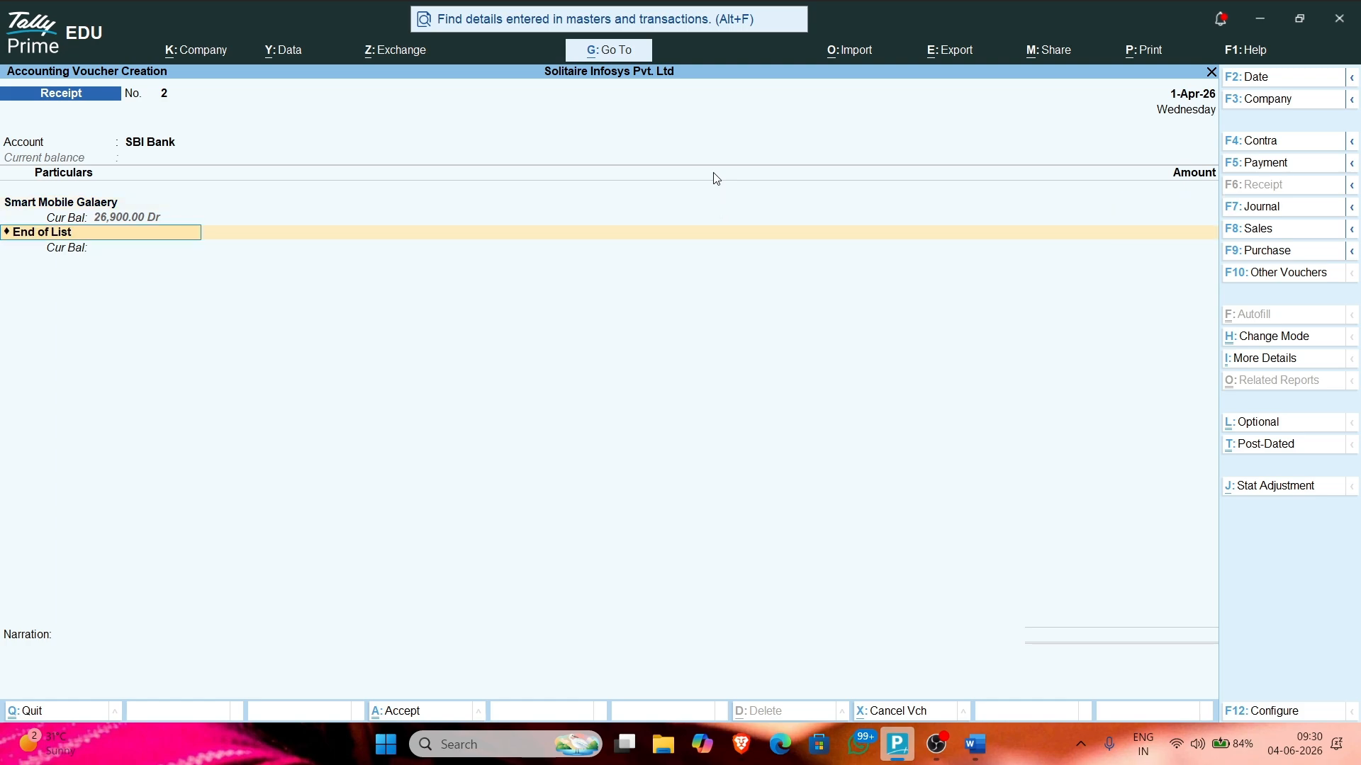
key("Escape")
key("n")
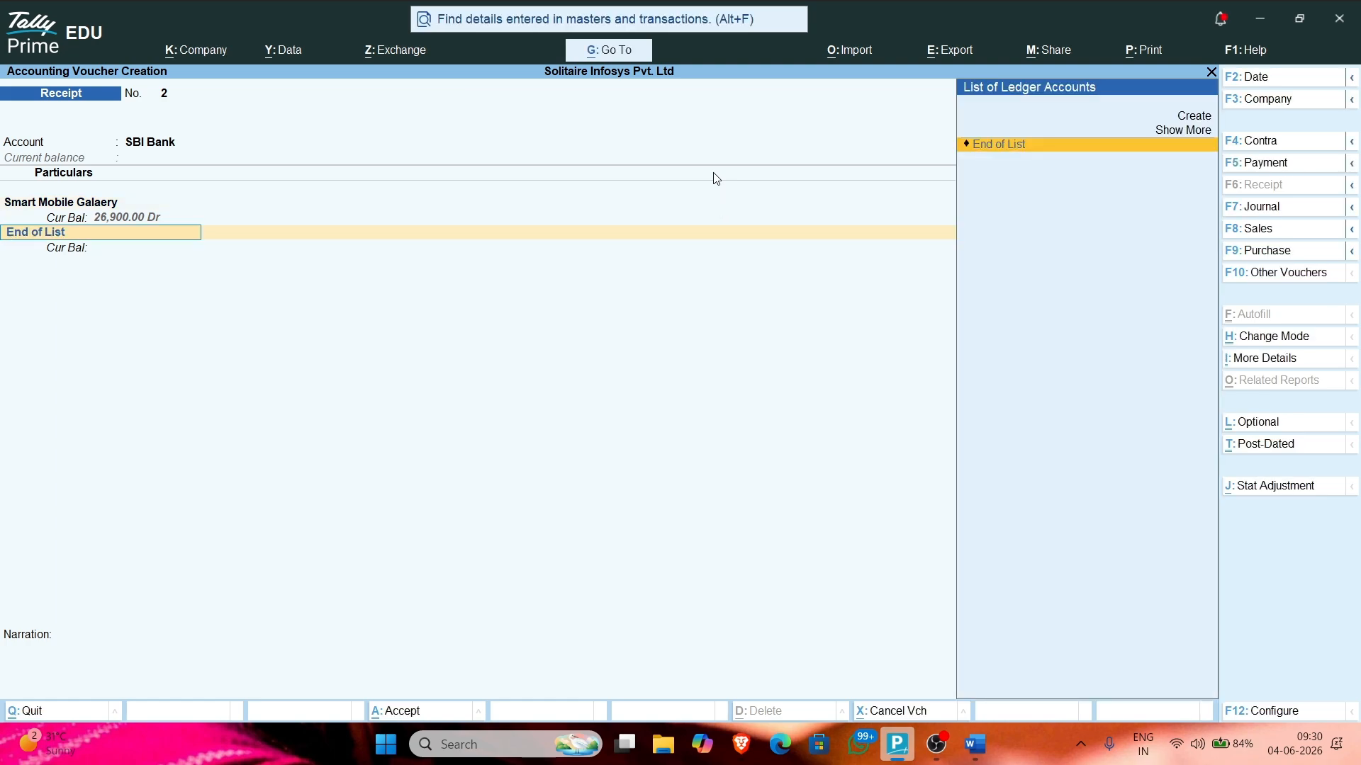
key("BackSpace")
key("BackSpace")
key("Return")
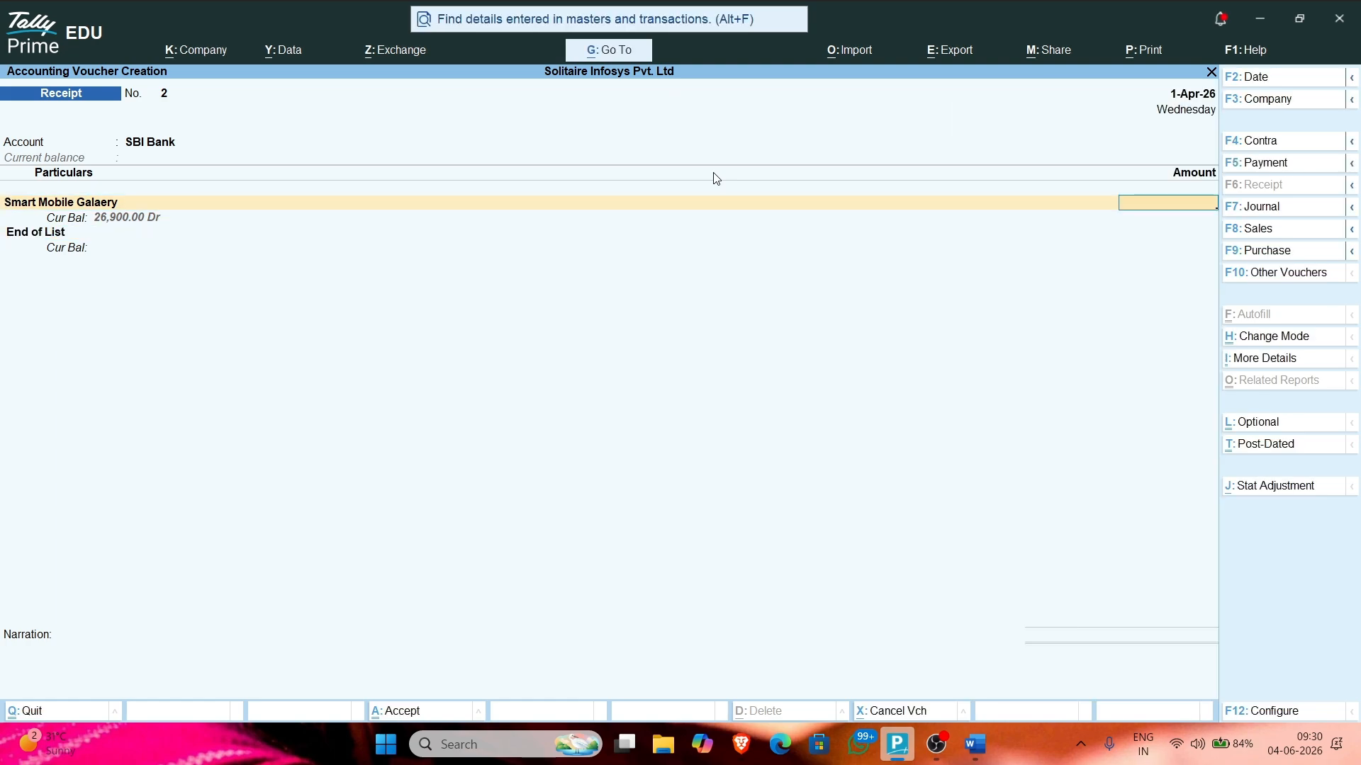
Step: Credit the party 26,900 against Agst Ref bill 23, reaching SBI Bank's allocation
type("26900")
key("Return")
key("Return")
type("23")
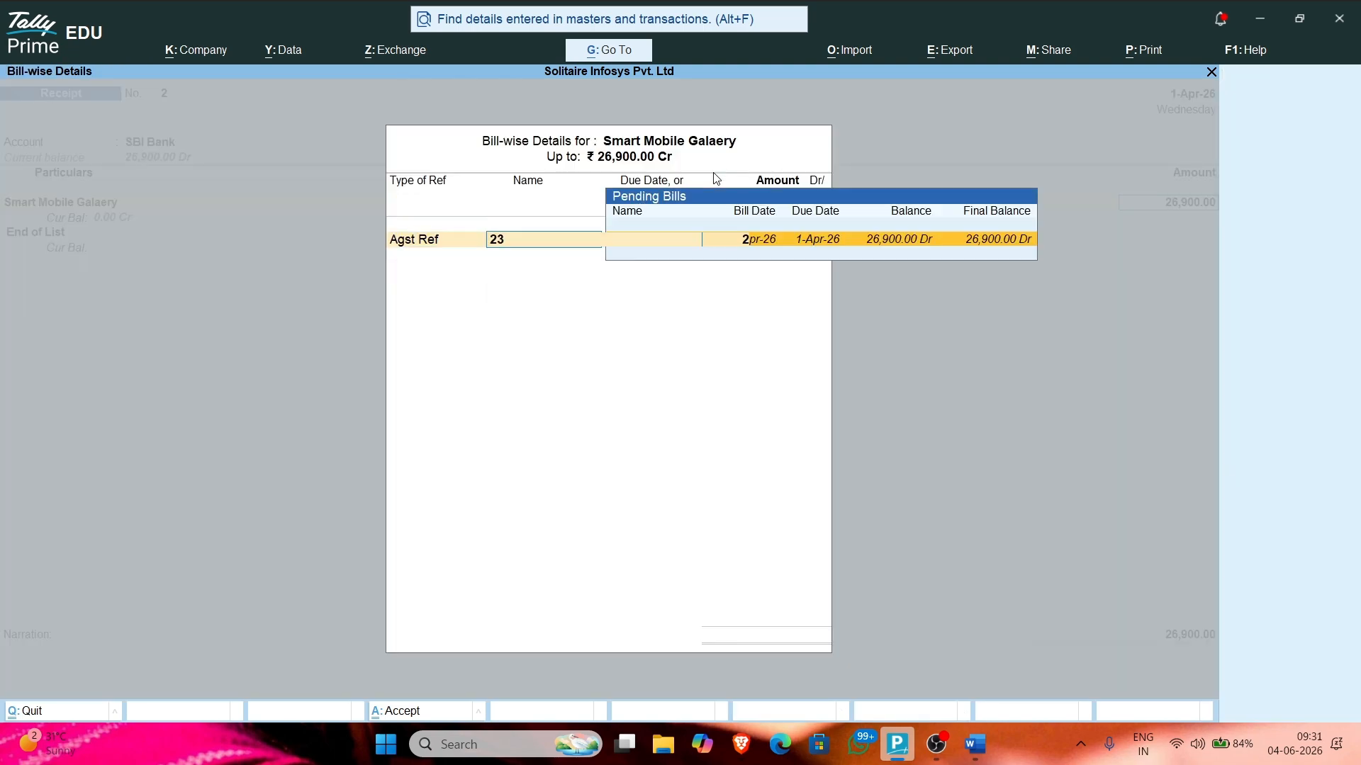
key("Return")
key("Return")
key("Return")
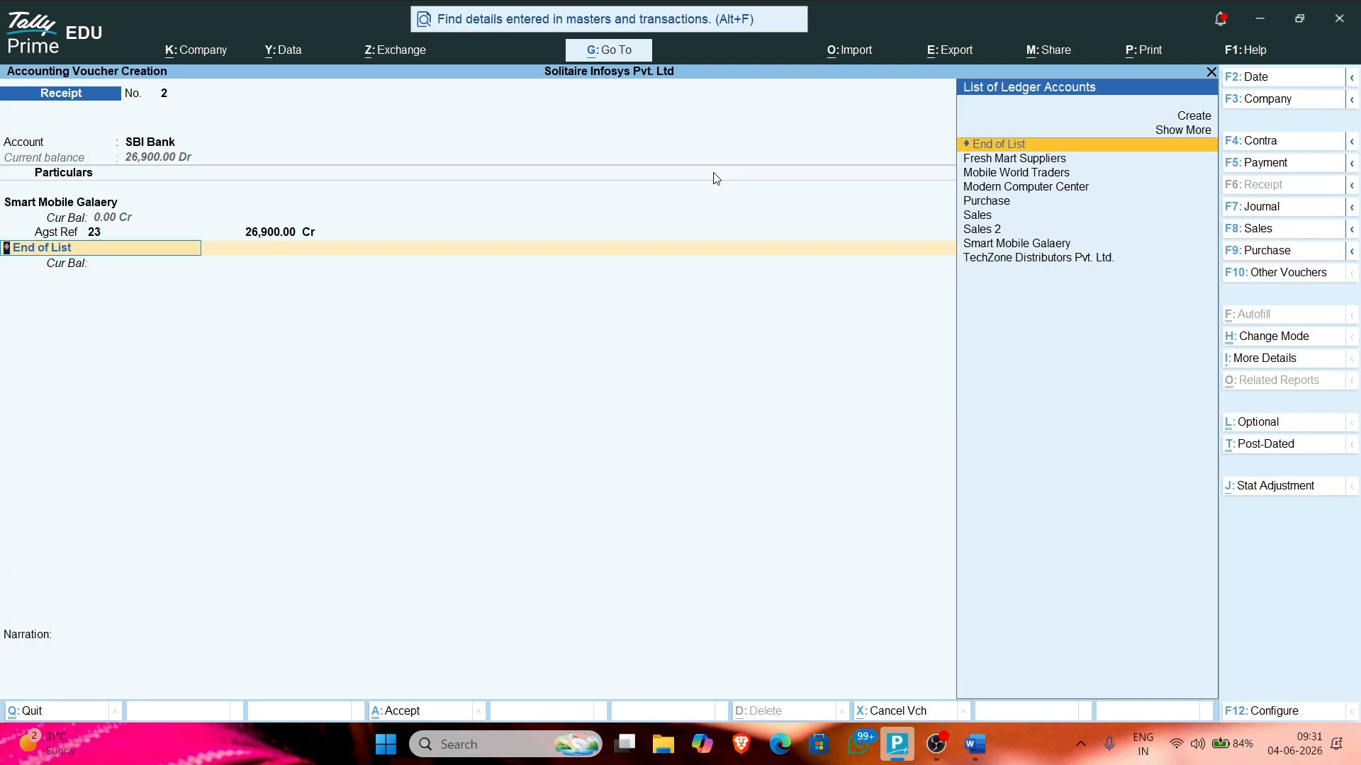
key("Return")
key("Return")
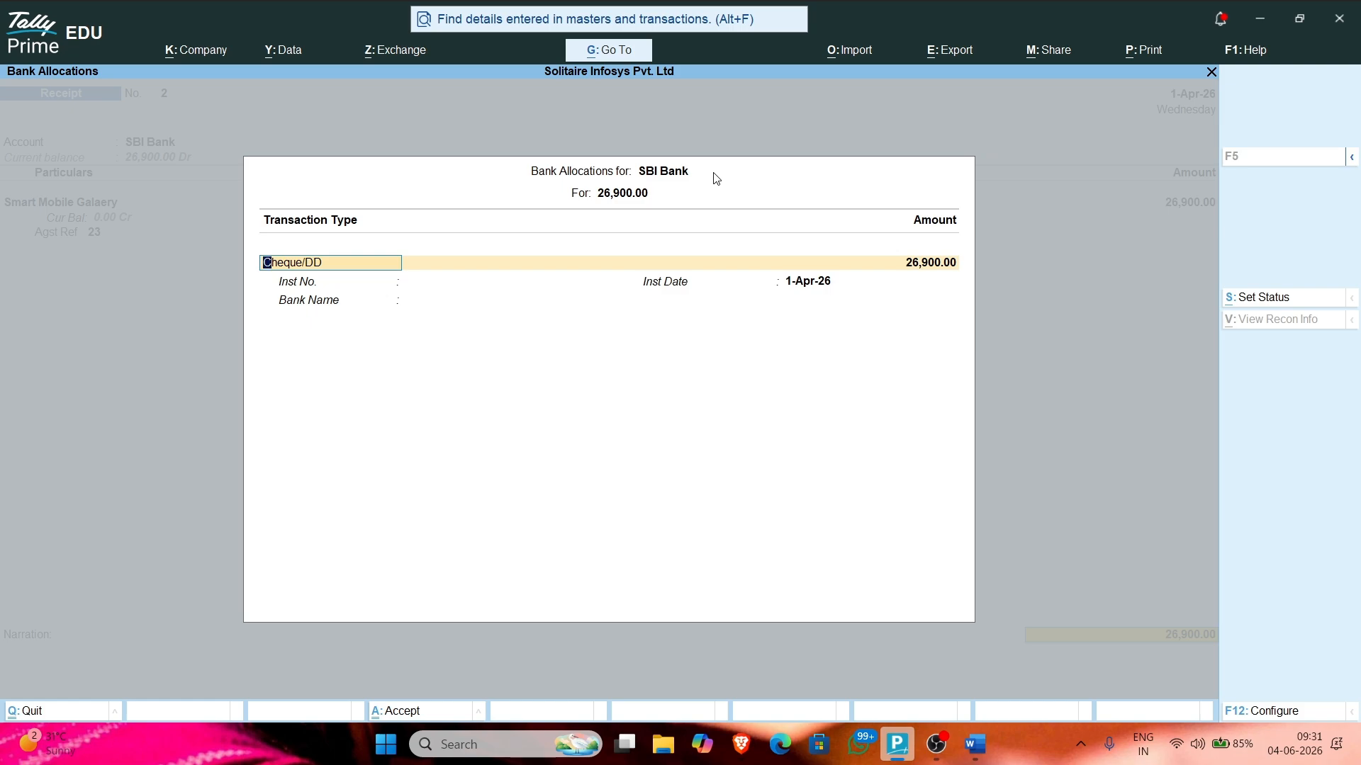
key("Return")
Step: Choose Cheque/DD from the full transaction type list for the 26,900 SBI Bank allocation
key("BackSpace")
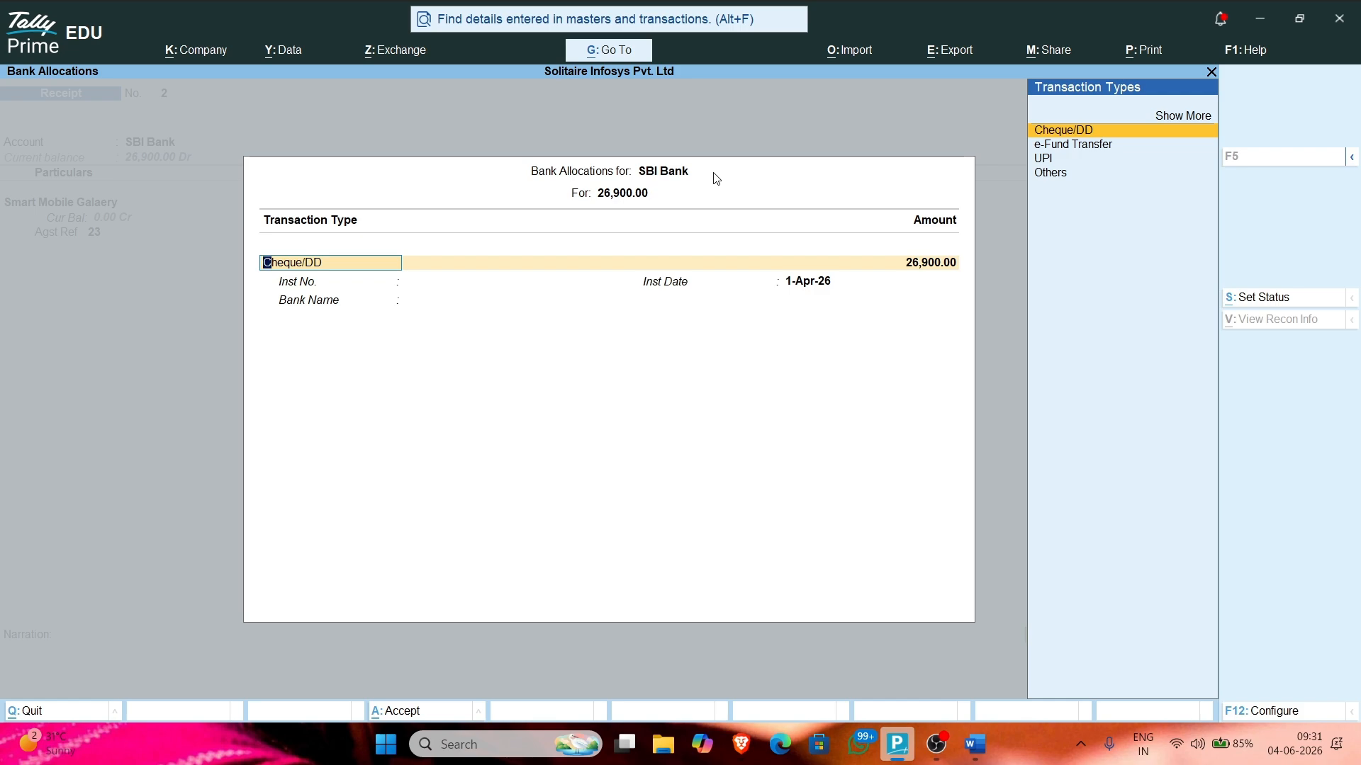
key("Down")
key("Down")
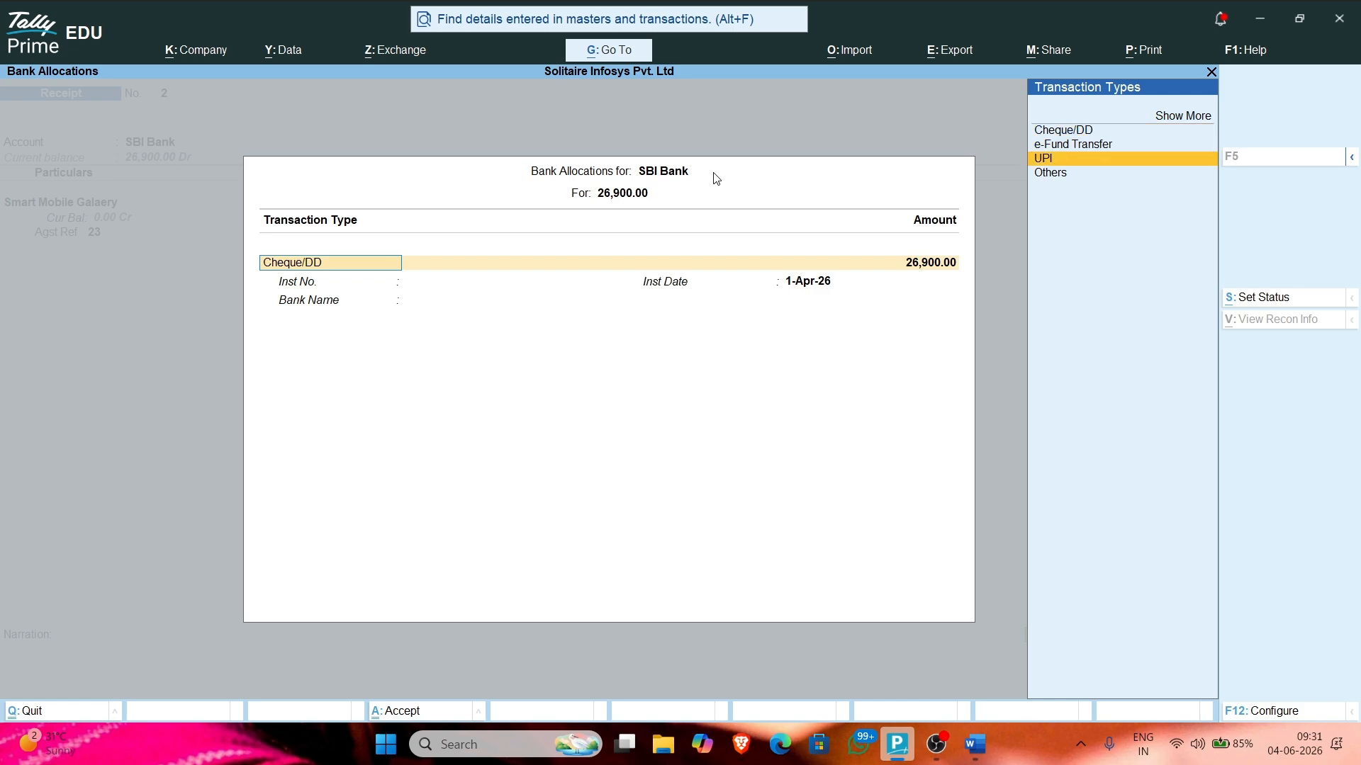
type("c")
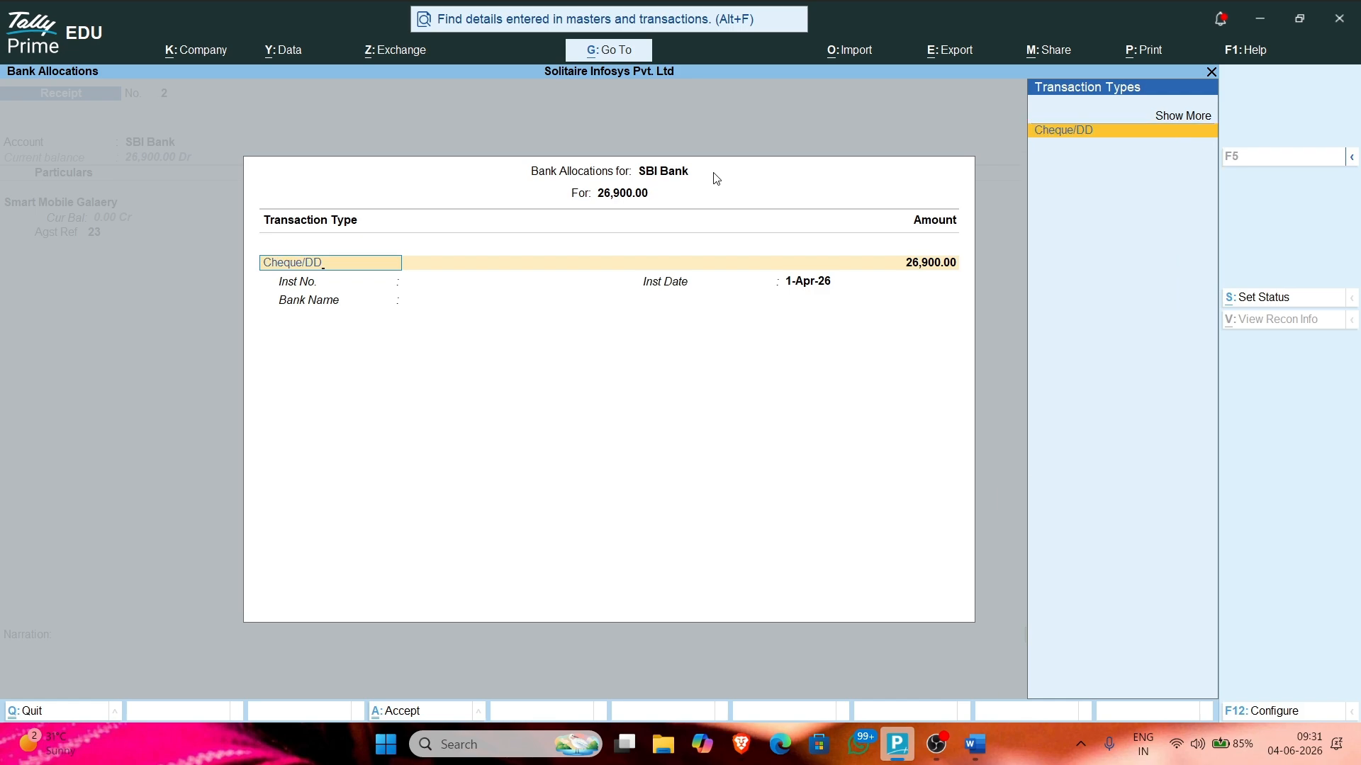
type("heque")
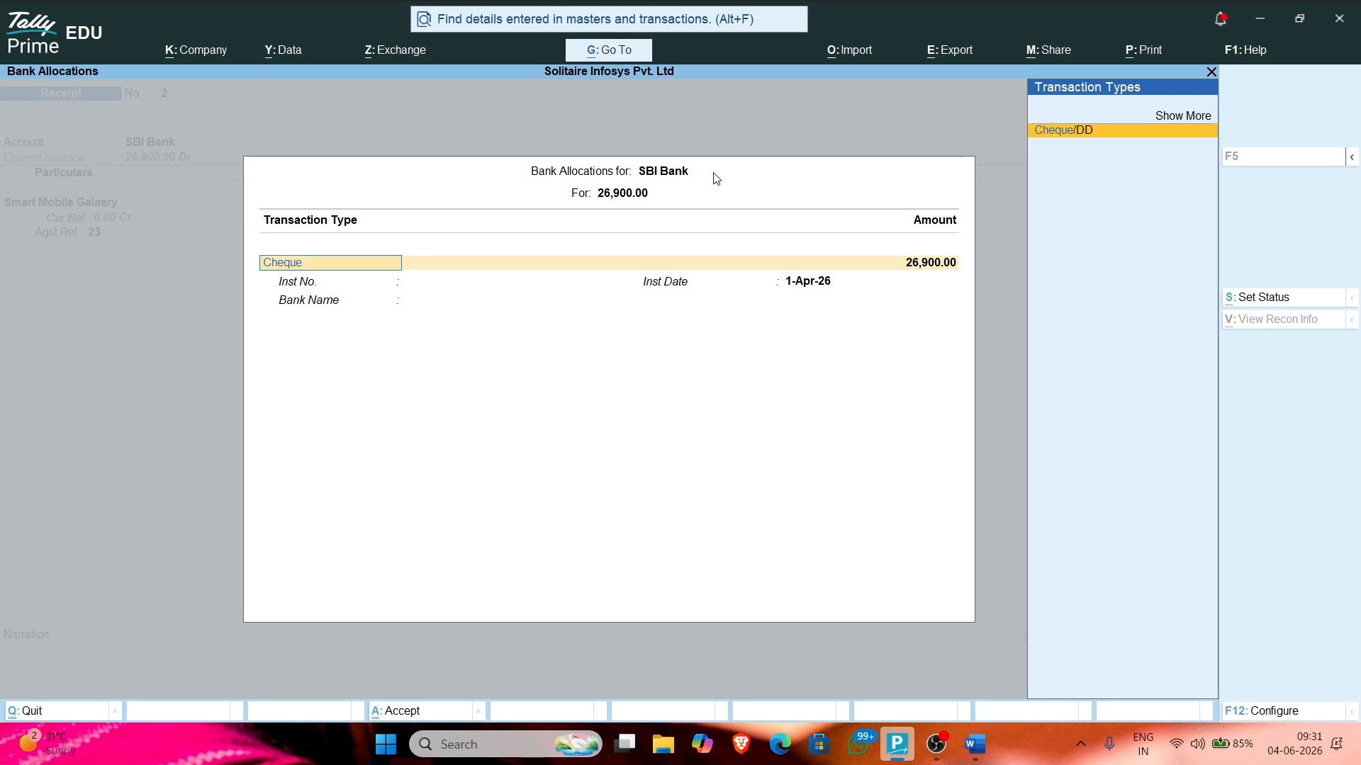
key("BackSpace")
key("BackSpace")
key("BackSpace")
key("BackSpace")
key("BackSpace")
key("BackSpace")
type("at")
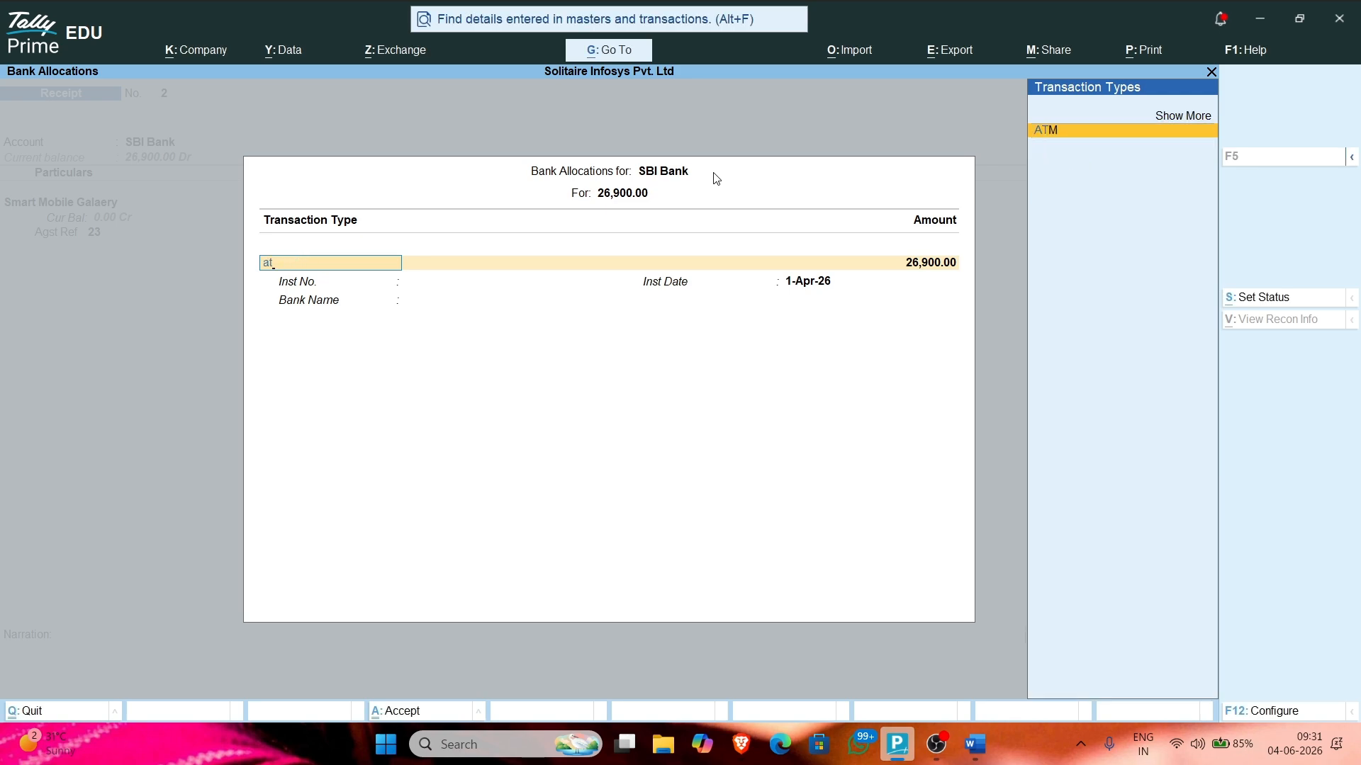
key("BackSpace")
key("BackSpace")
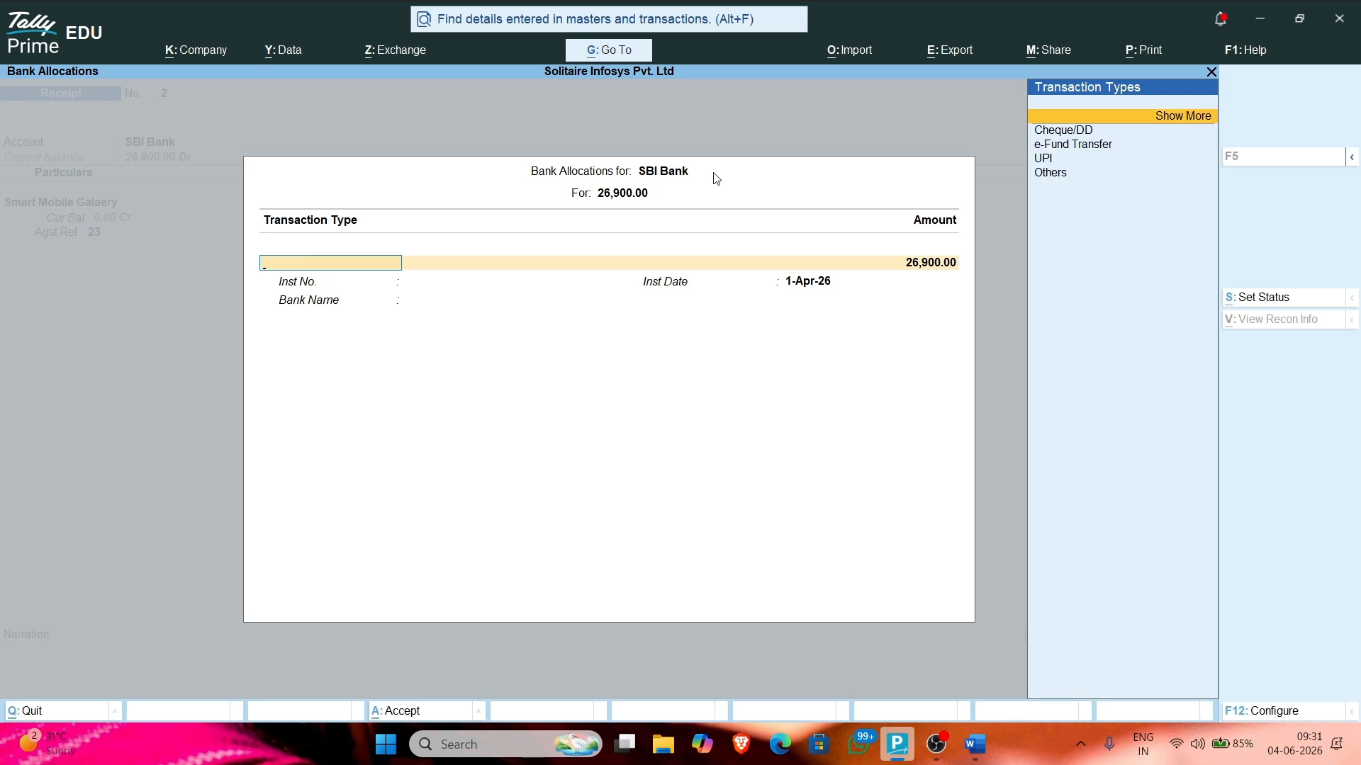
left_click(1198, 115)
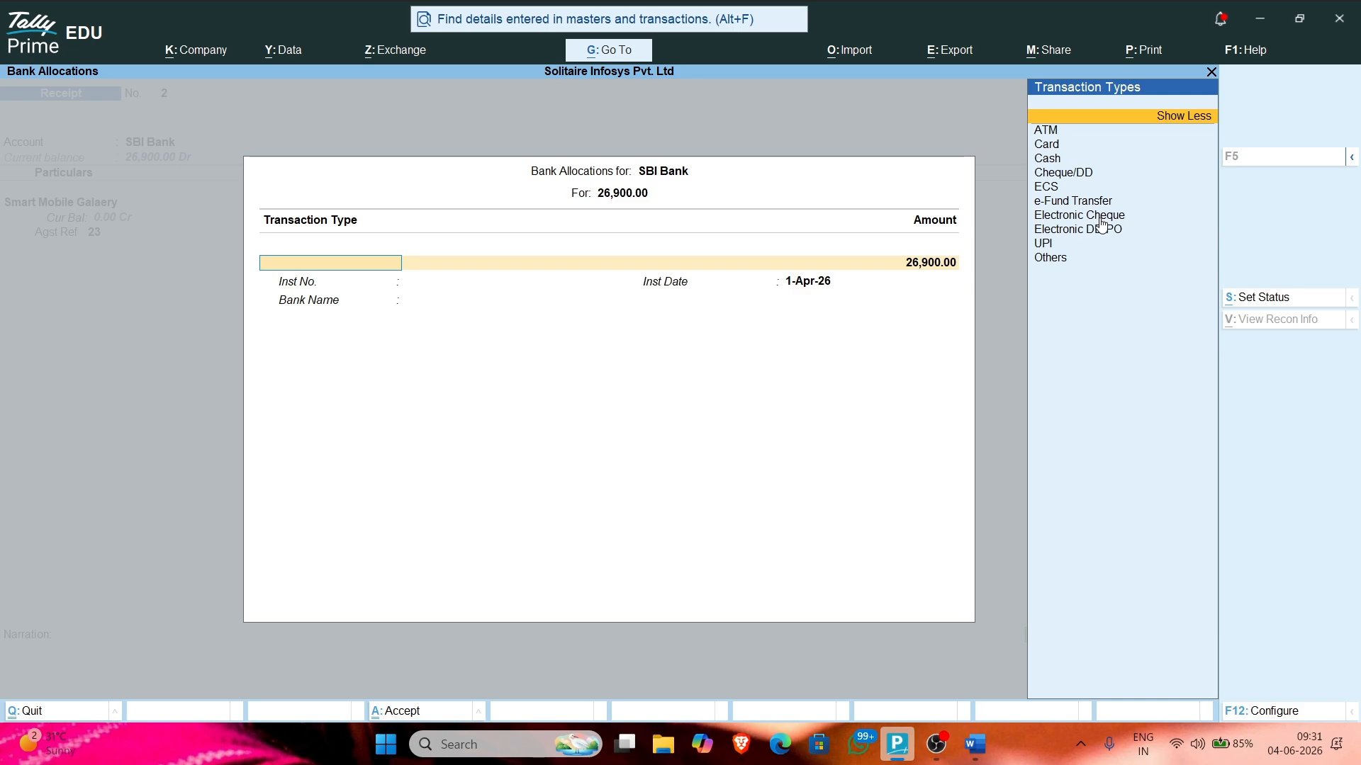
left_click(1066, 174)
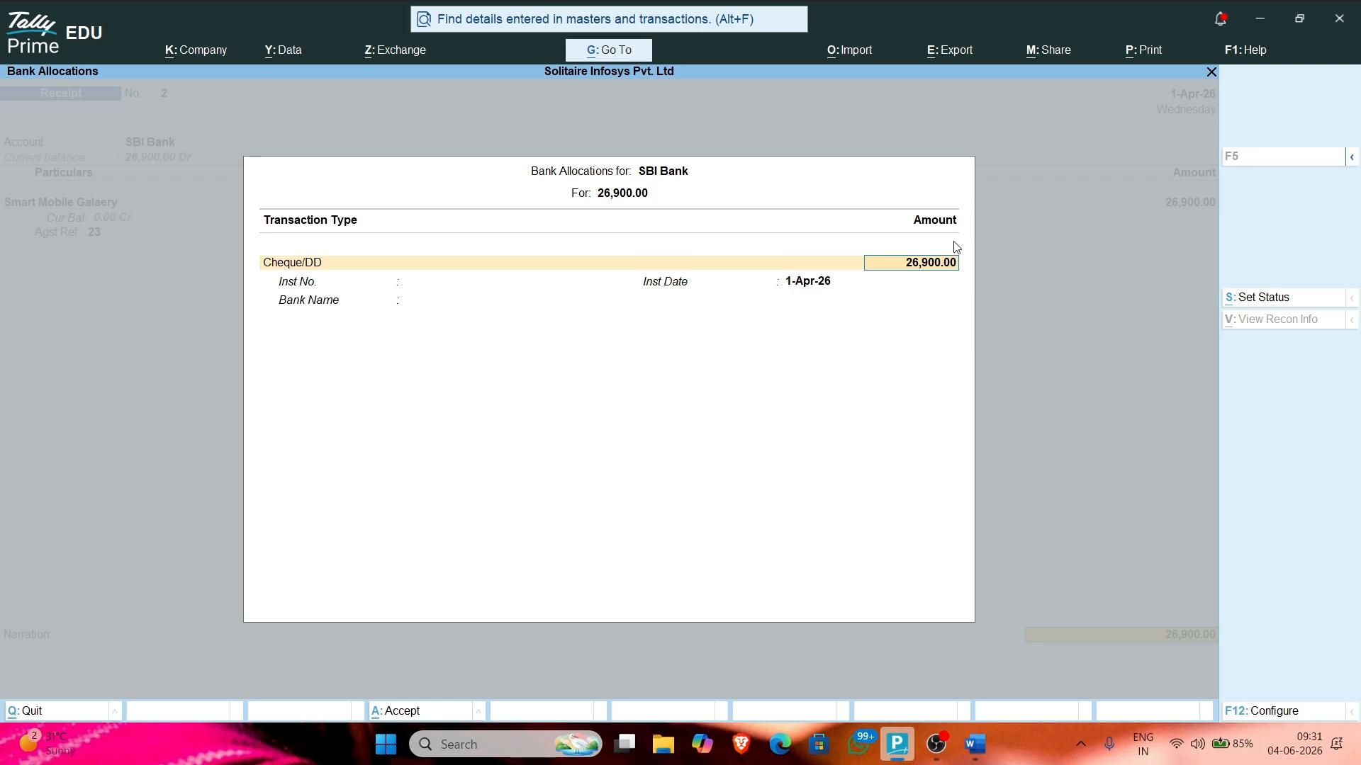
Step: Pass the 26,900 allocation and narration, then decline saving to revisit the bank details
key("Return")
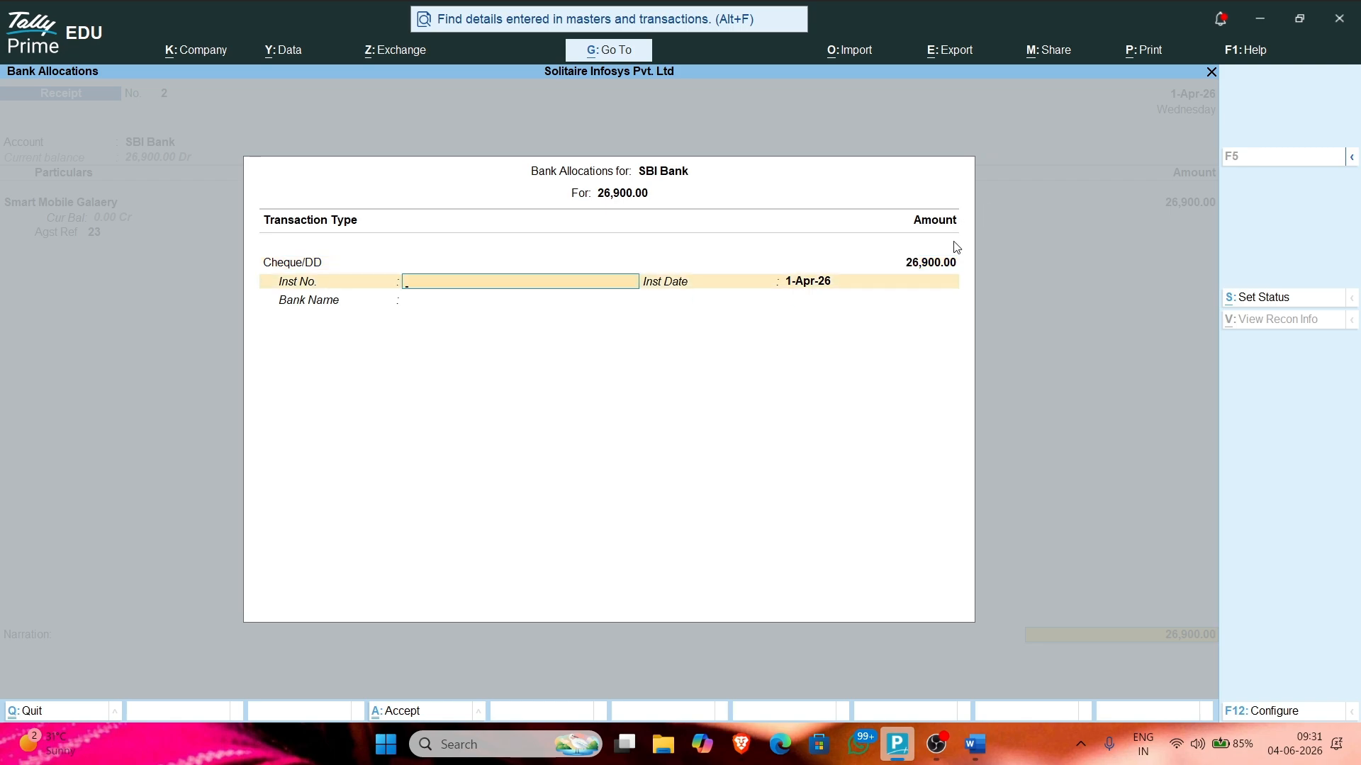
key("Return")
key("Return")
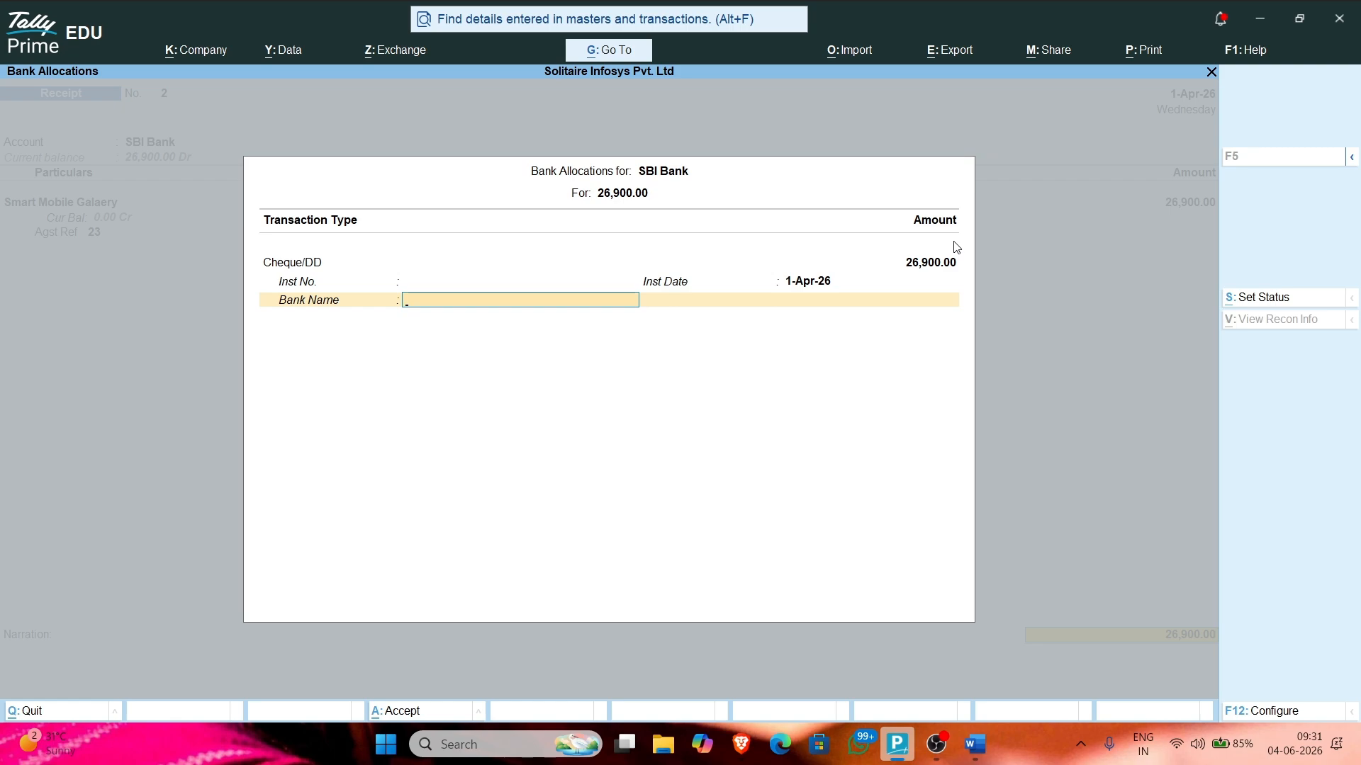
key("Return")
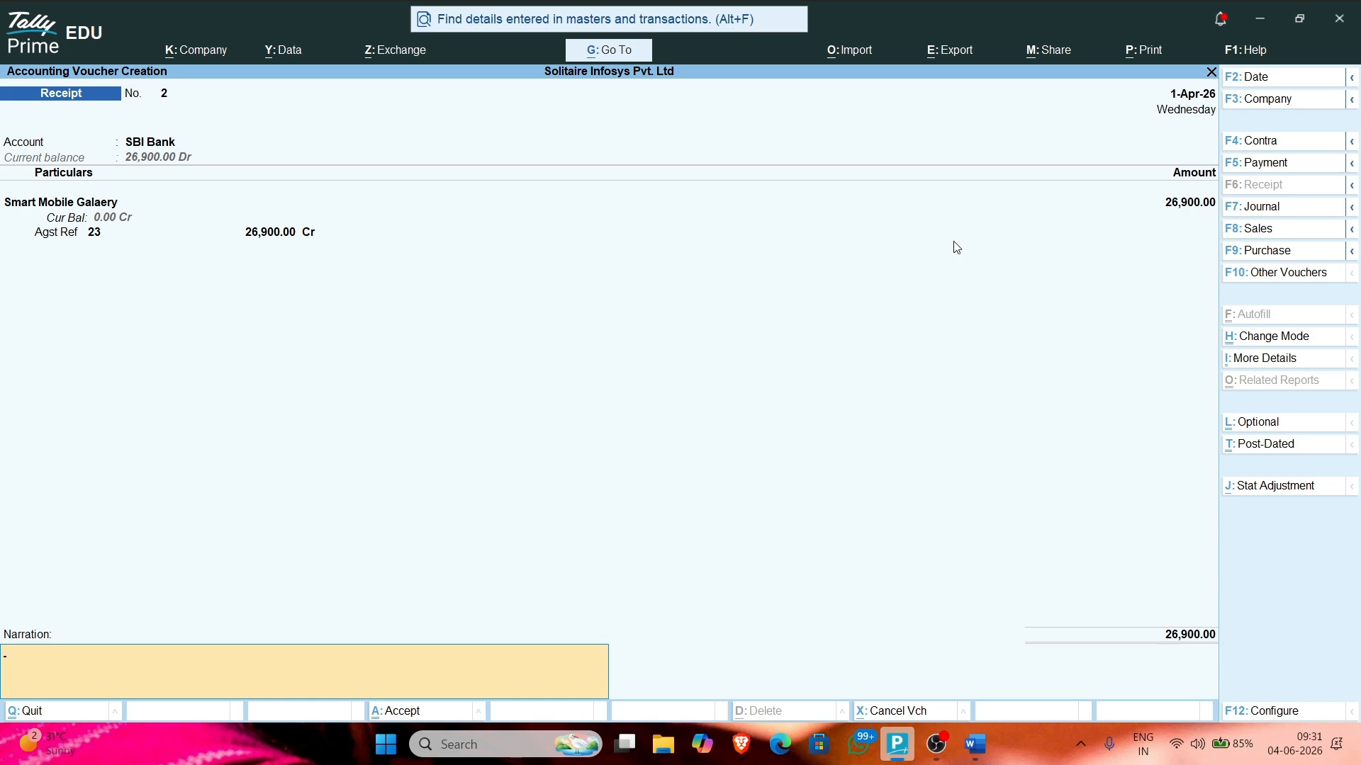
key("Return")
key("BackSpace")
key("BackSpace")
key("BackSpace")
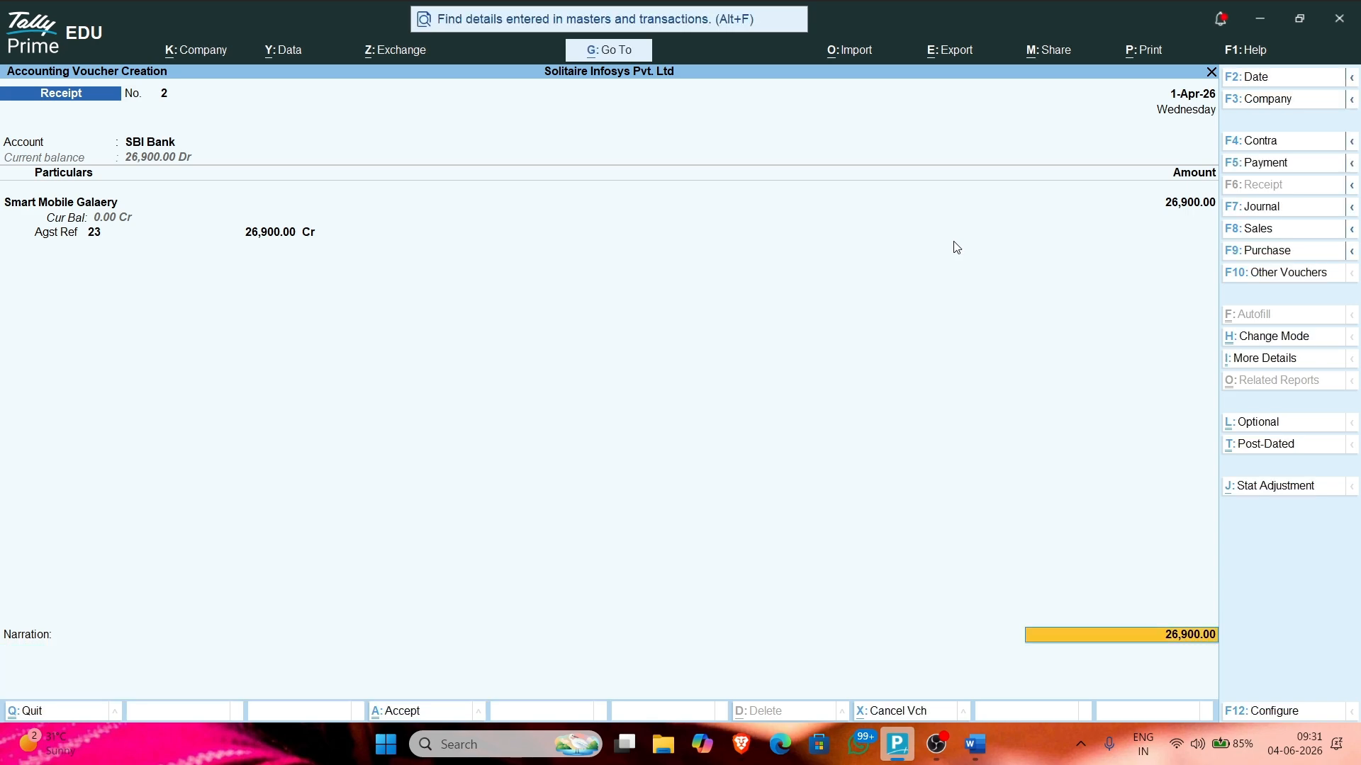
key("Return")
key("Return")
key("Return")
key("Return")
key("Return")
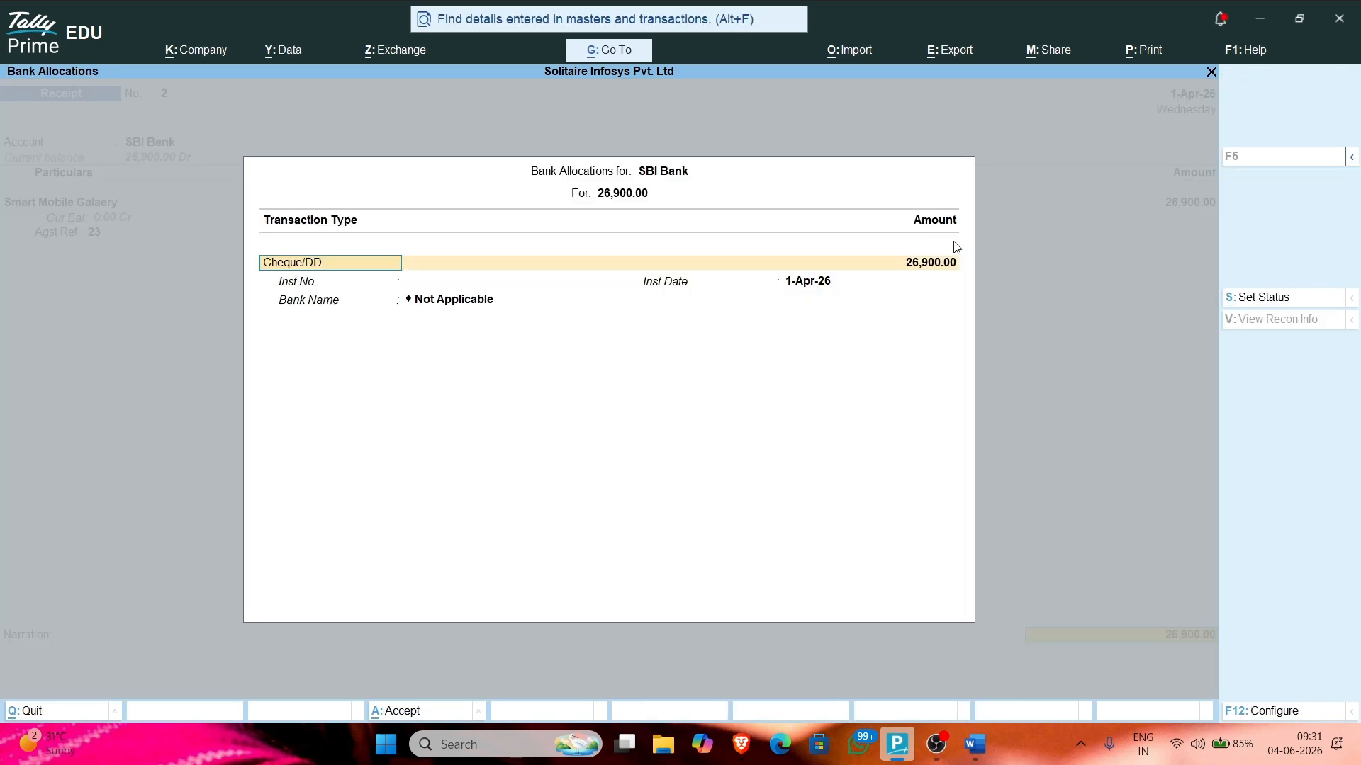
Step: Enter an instrument number and specify the bank name State Bank of India
type("34")
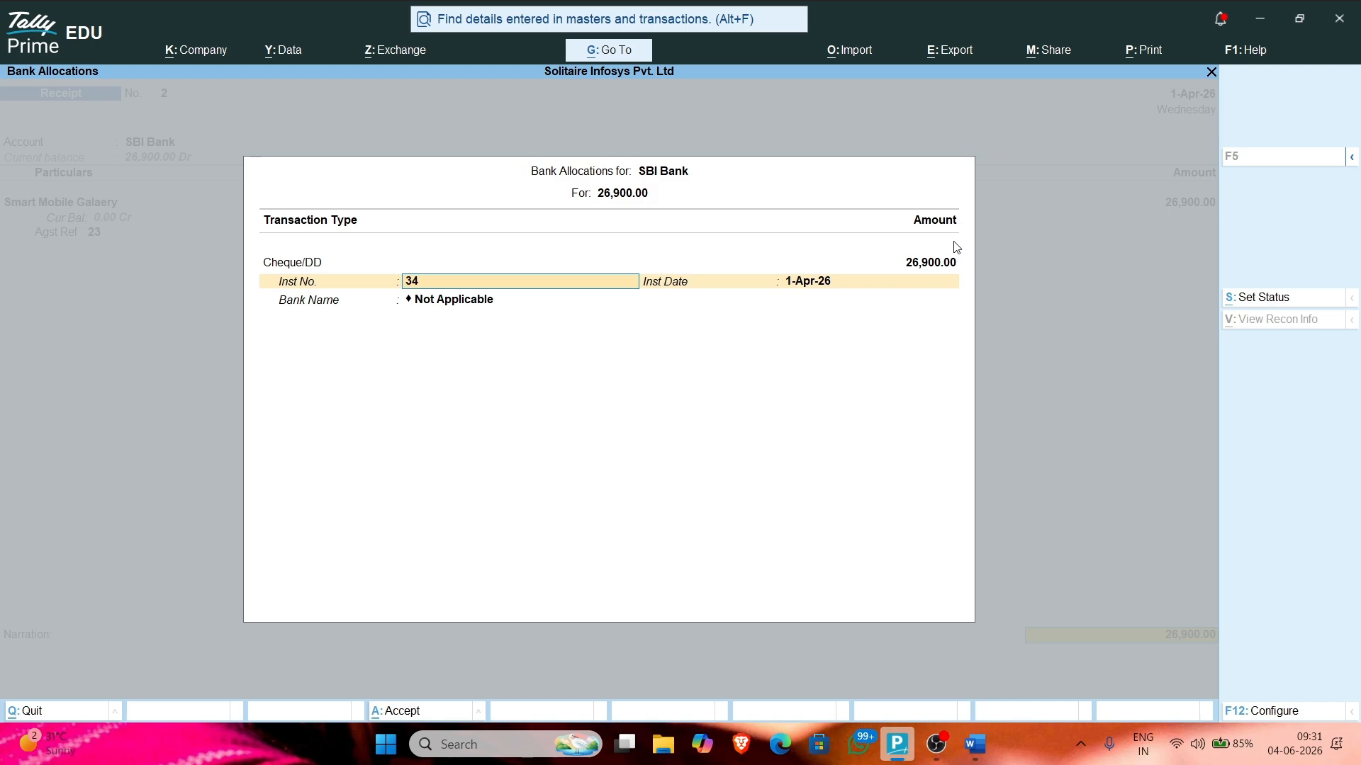
type("fjekw34efsf")
key("Return")
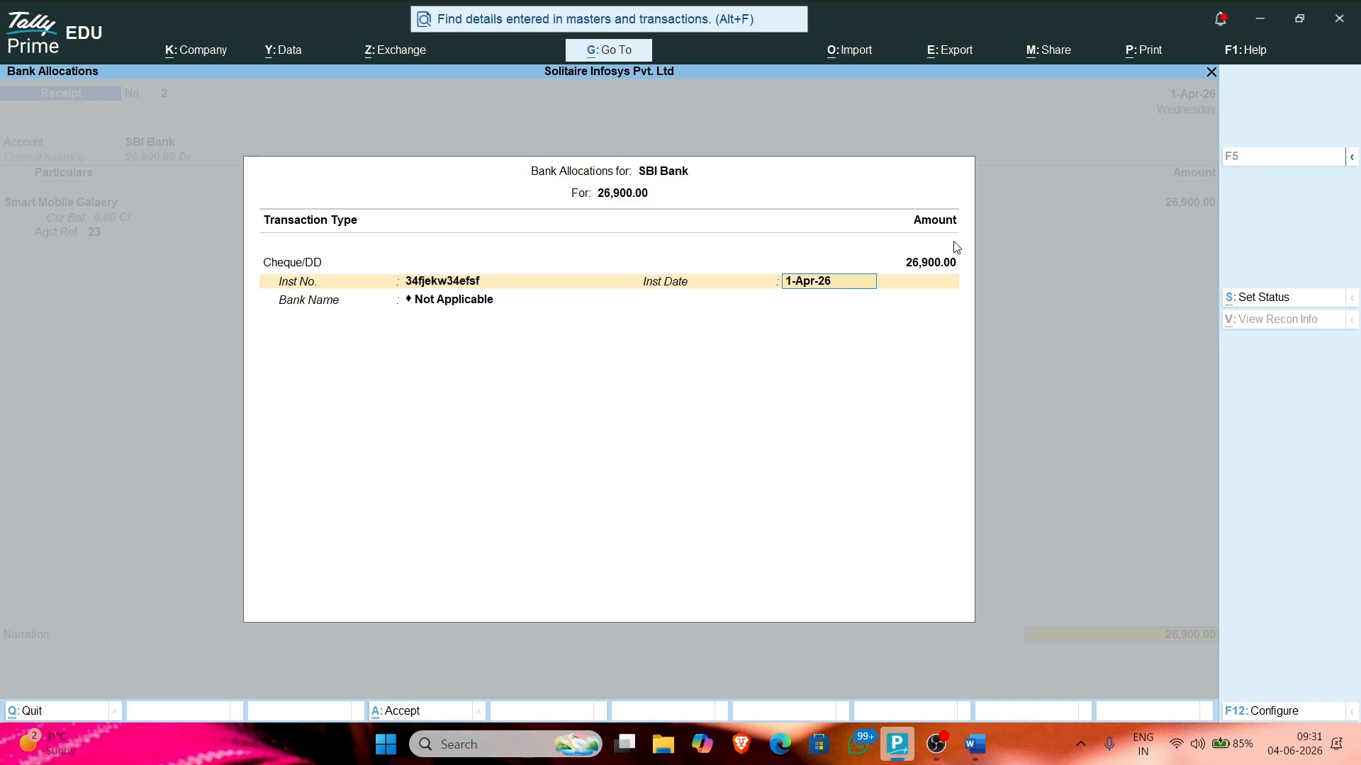
key("Return")
type("s")
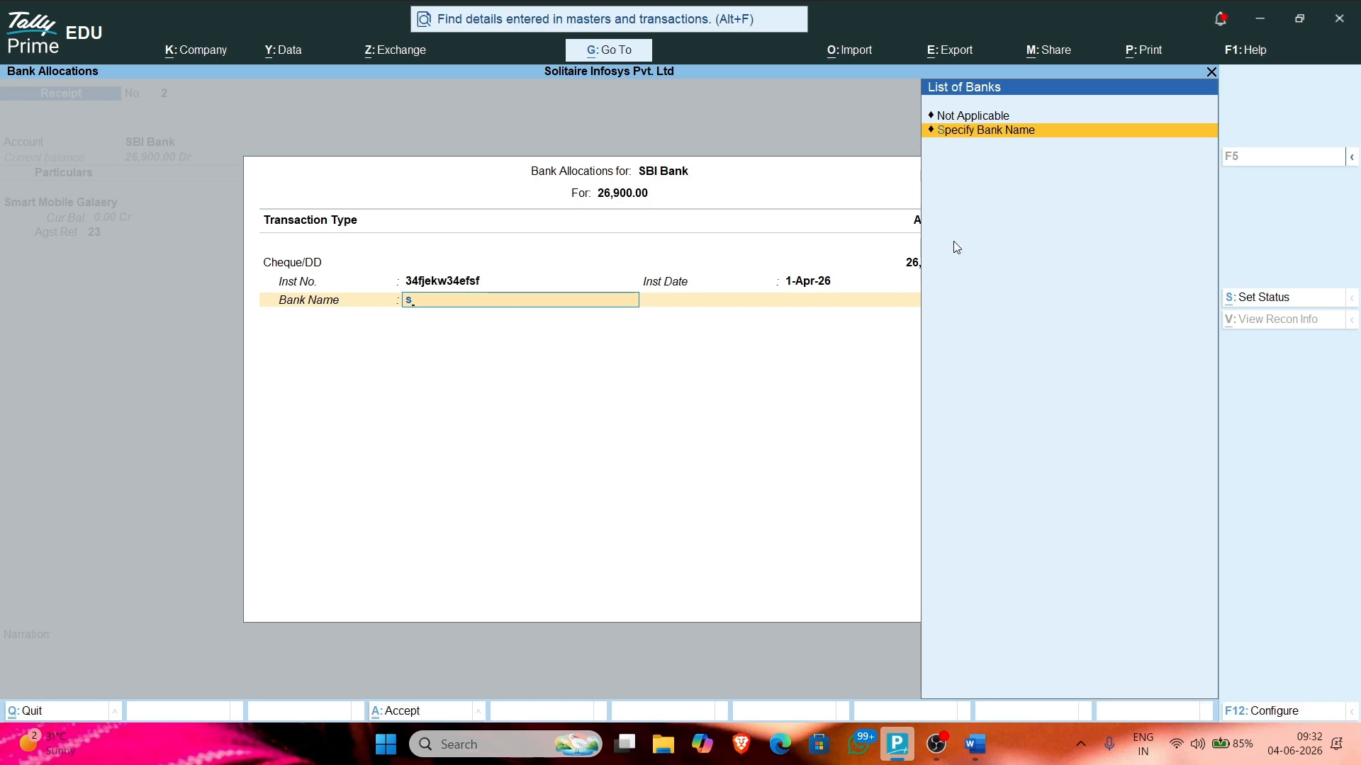
key("Return")
type("Sta")
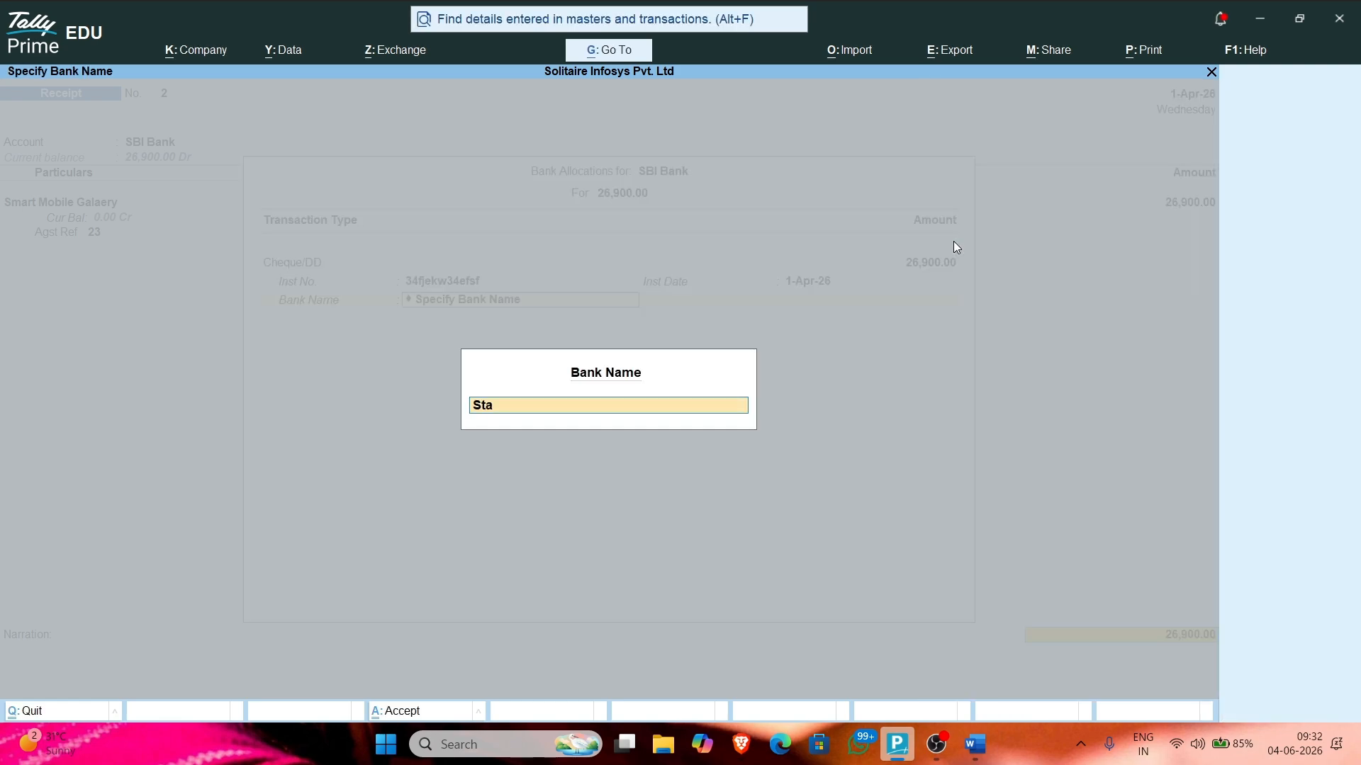
type("te Bank of India")
key("Return")
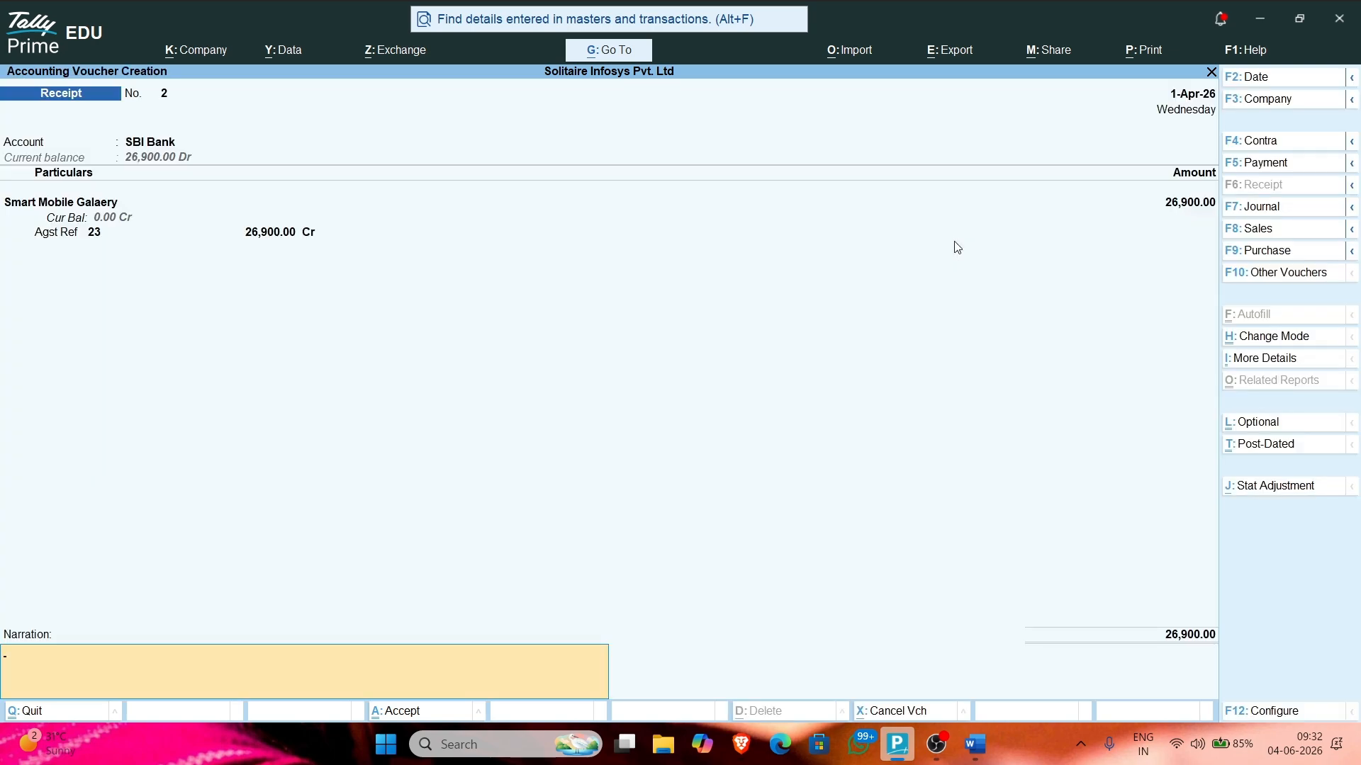
Step: Save receipt No. 2 and quit the following blank receipt No. 3
key("Return")
key("Return")
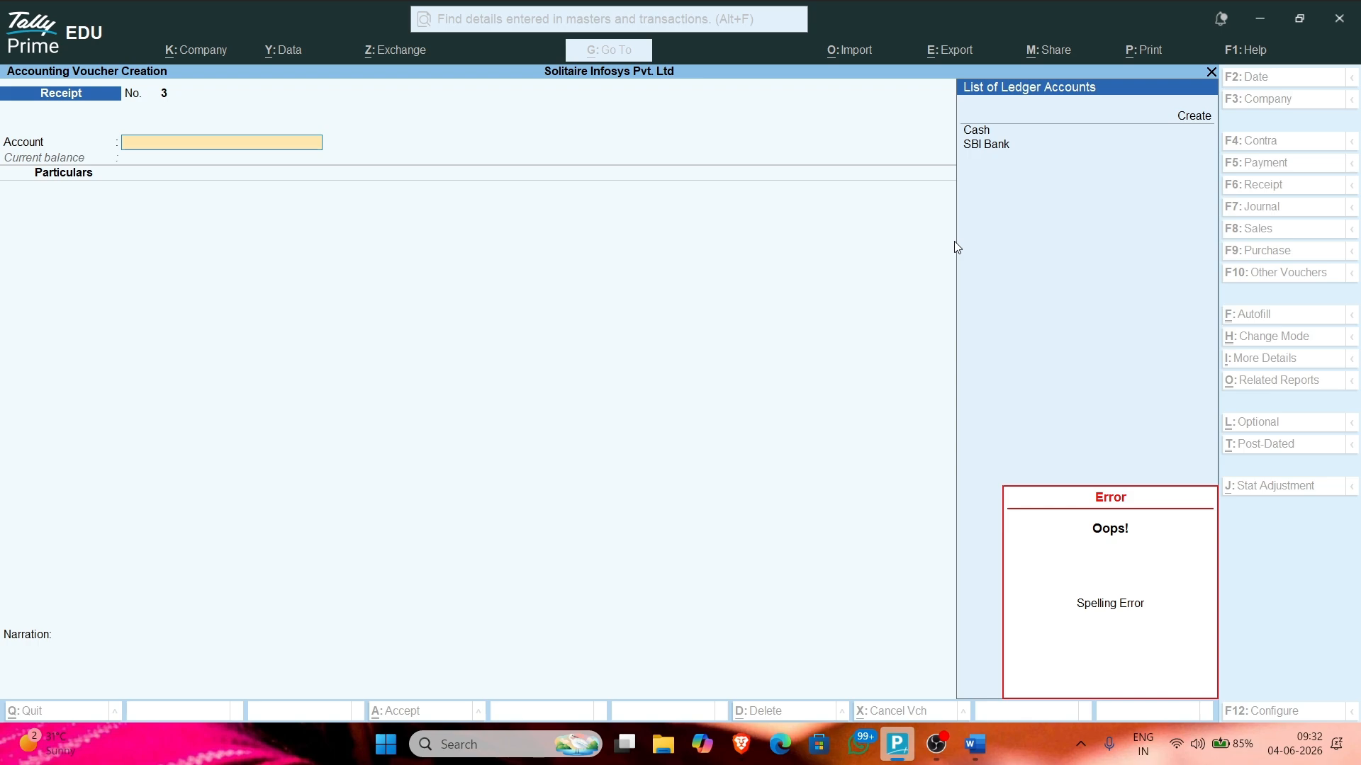
key("Escape")
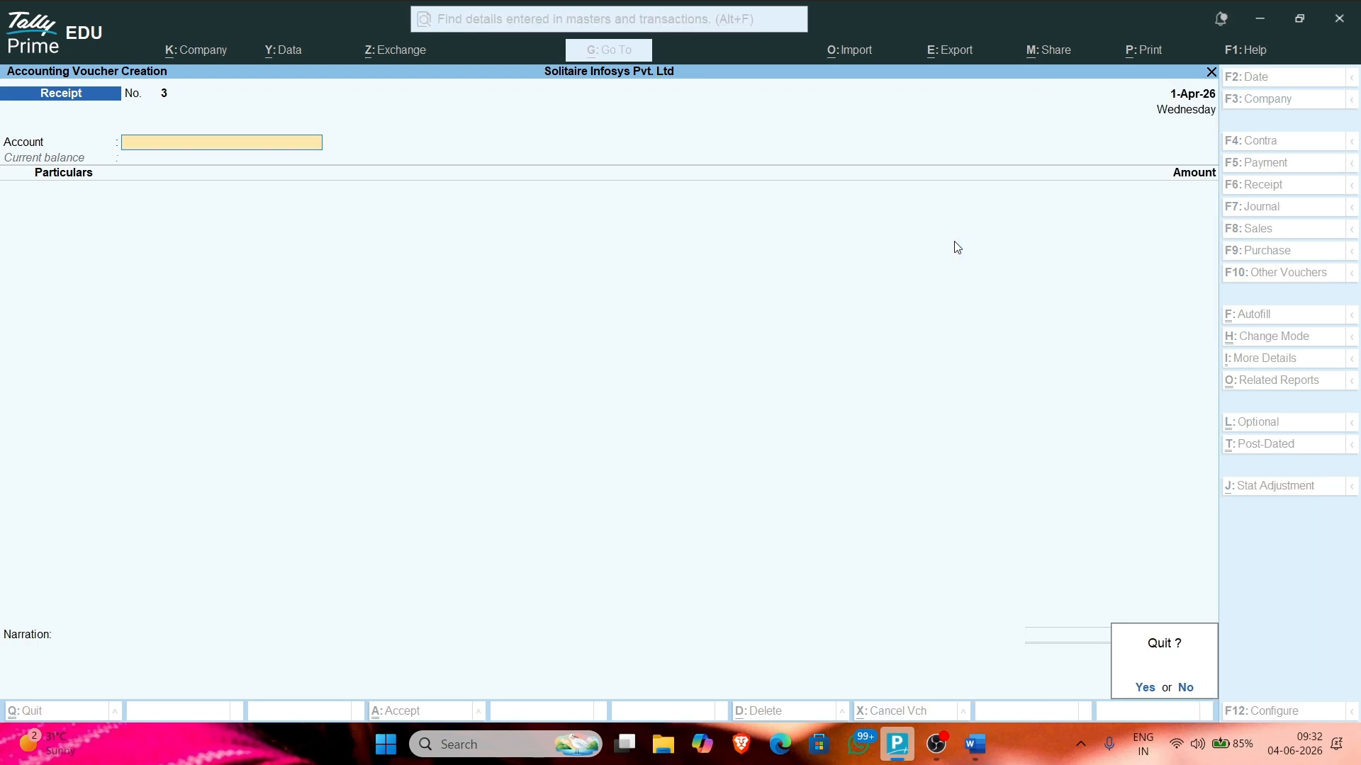
key("Return")
Step: Scroll the PDF to invoice SI-003 on page 3 and select 'Punjab Grocery Mart'
key("alt+Tab")
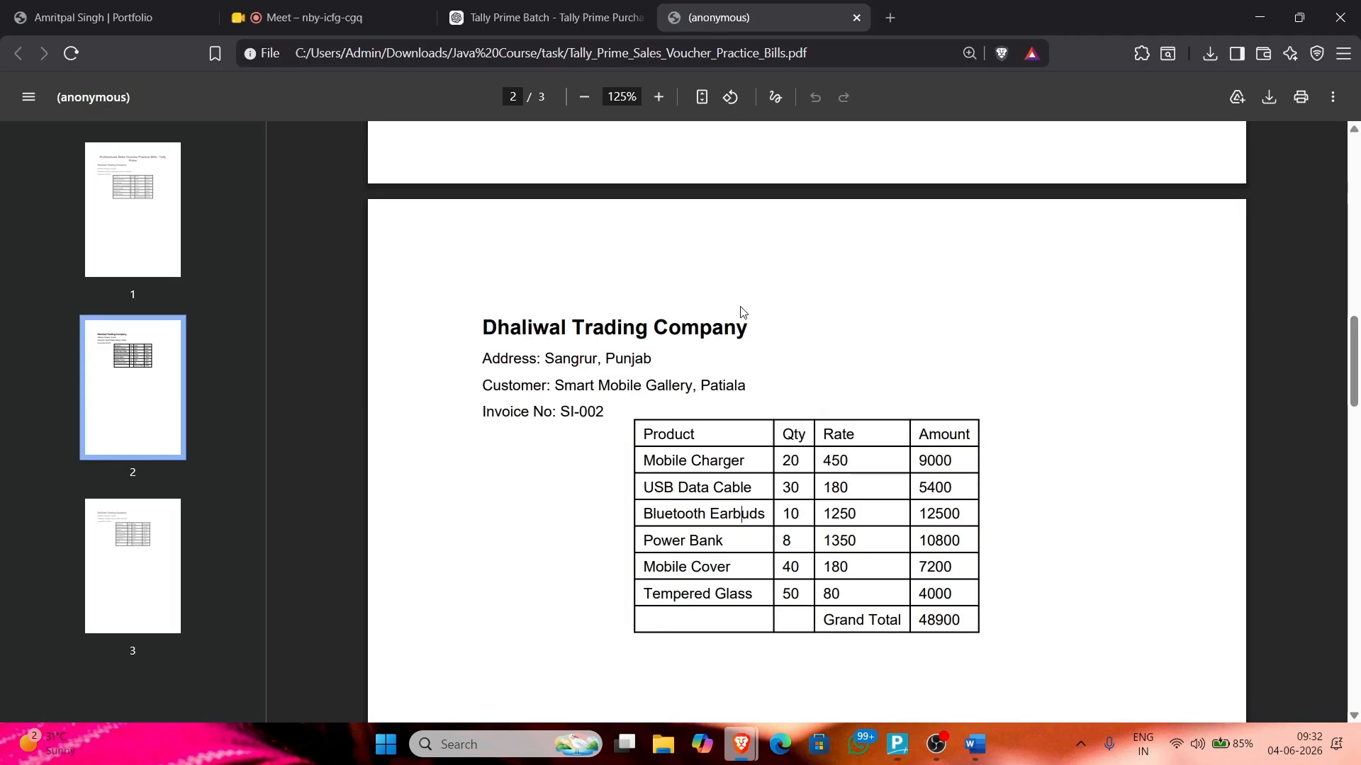
scroll(567, 329, "down", 8)
scroll(545, 326, "down", 6)
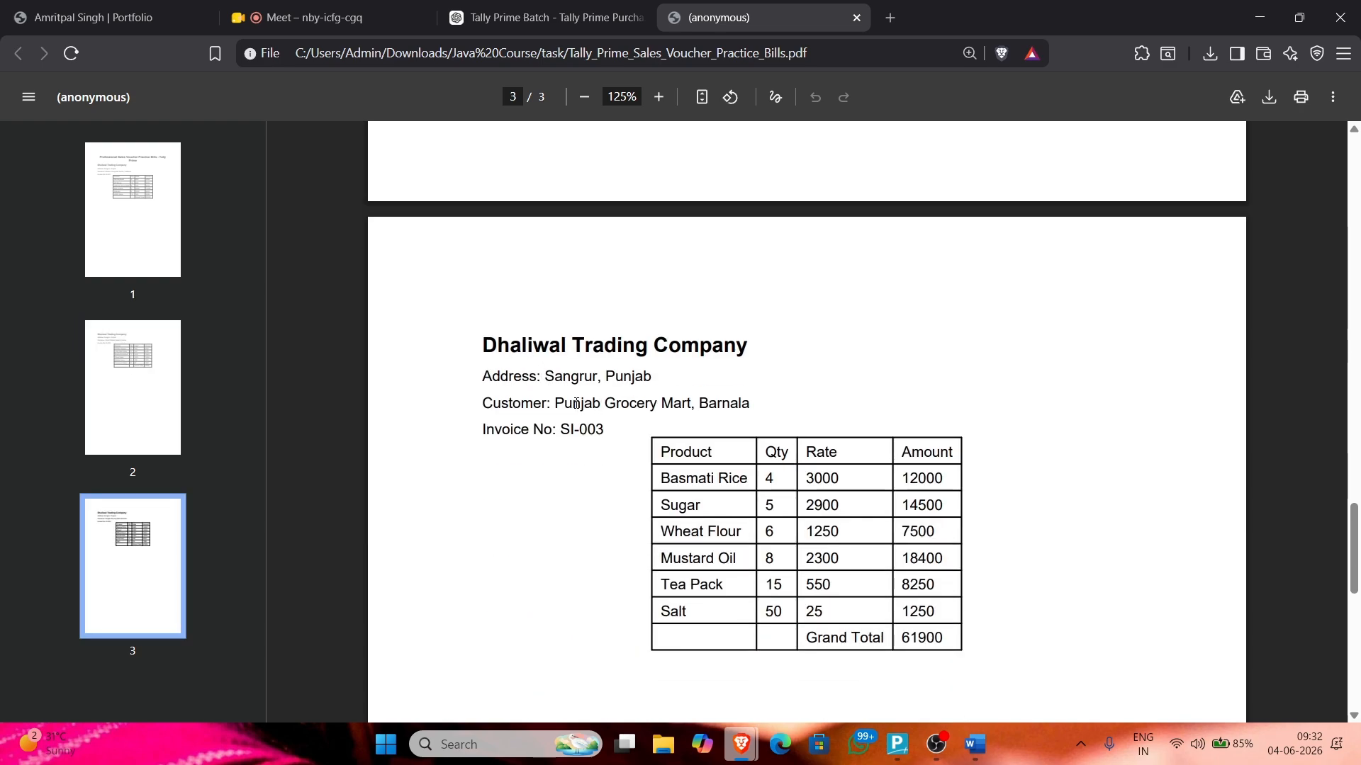
left_click_drag(557, 404, 693, 411)
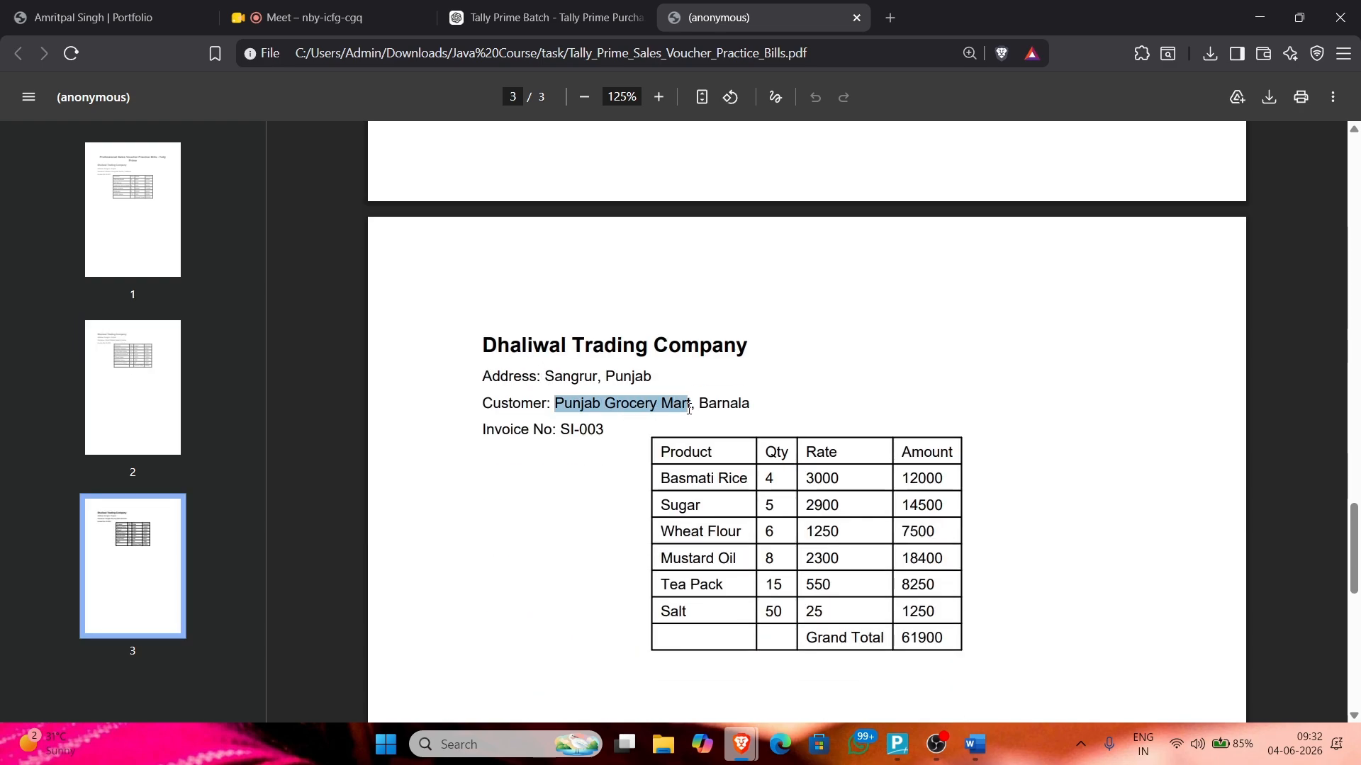
key("alt+Tab")
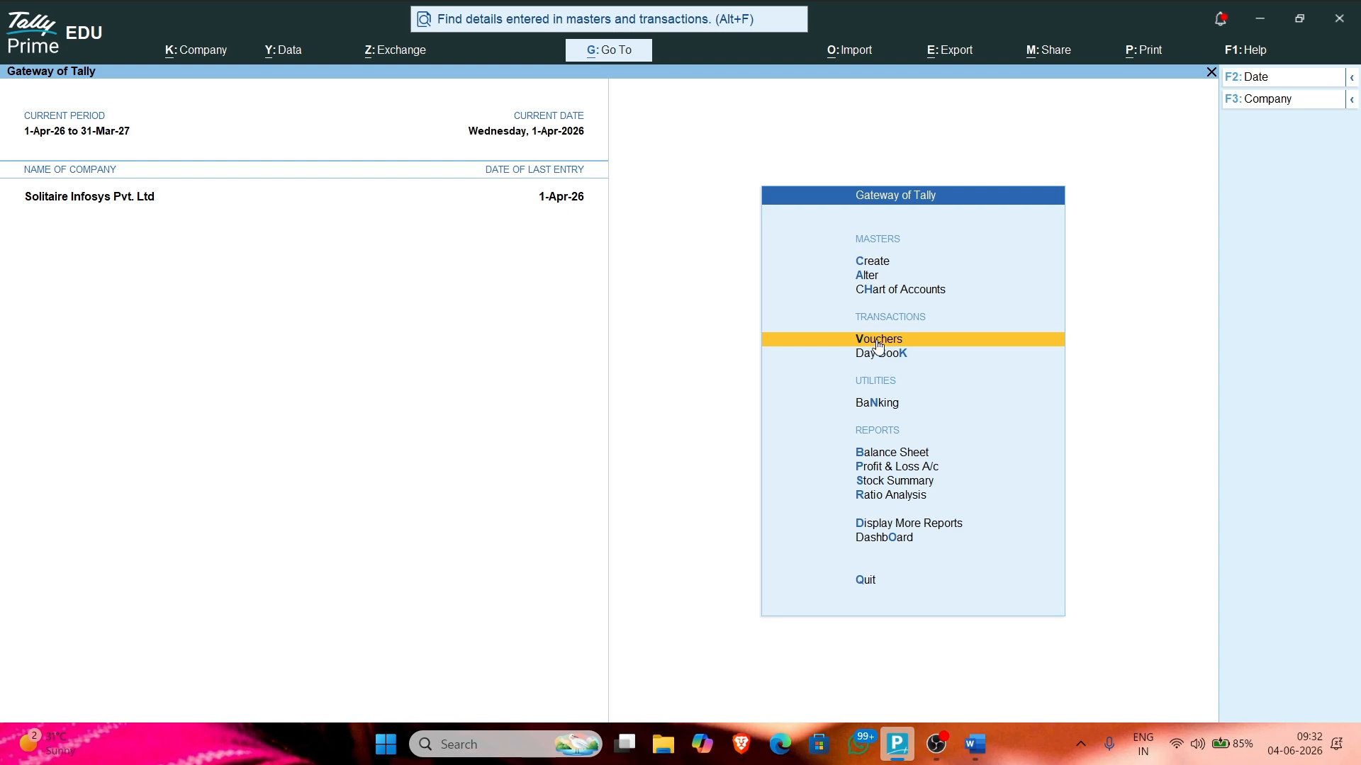
Step: Start a Sales voucher and create party ledger Punjab Grocery Mart under Sundry Debtors
left_click(877, 341)
left_click(1248, 229)
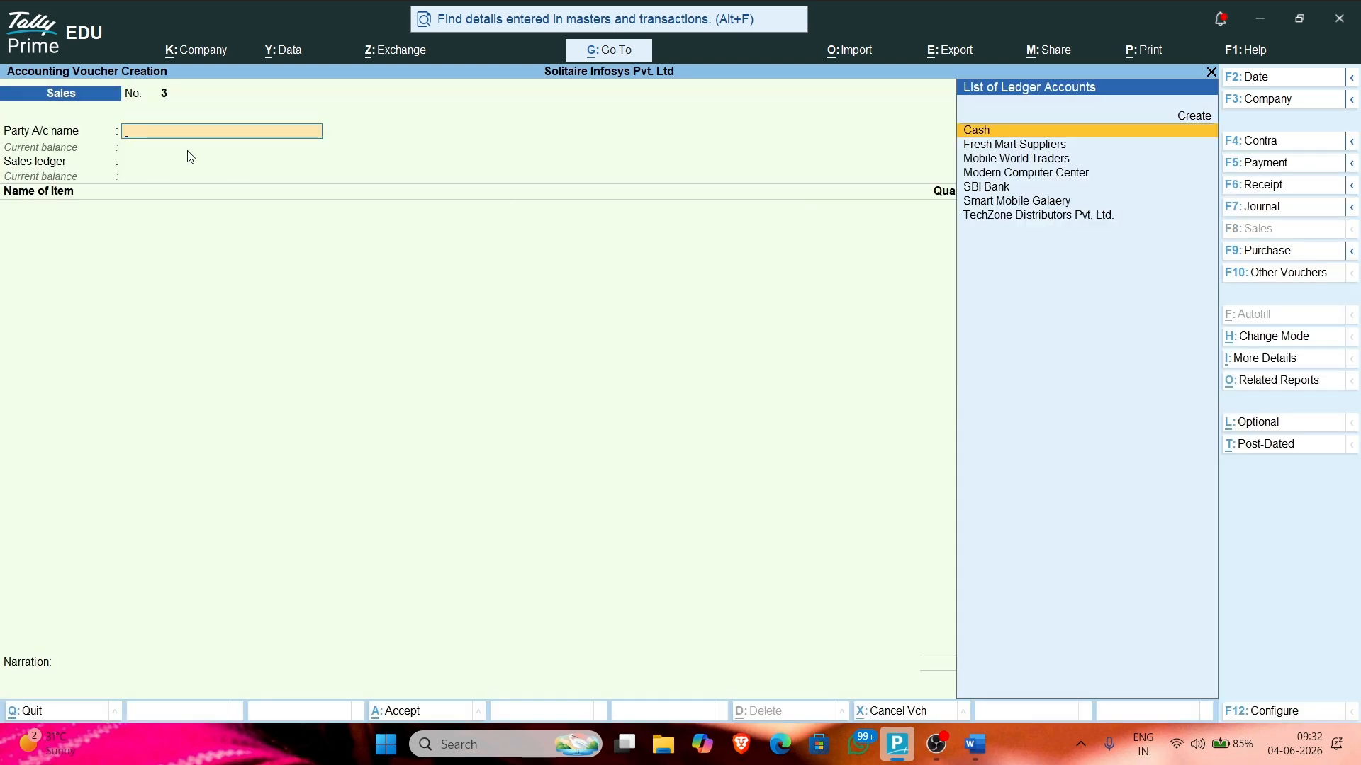
key("Down")
key("Up")
key("alt+c")
type("Punjab Gr")
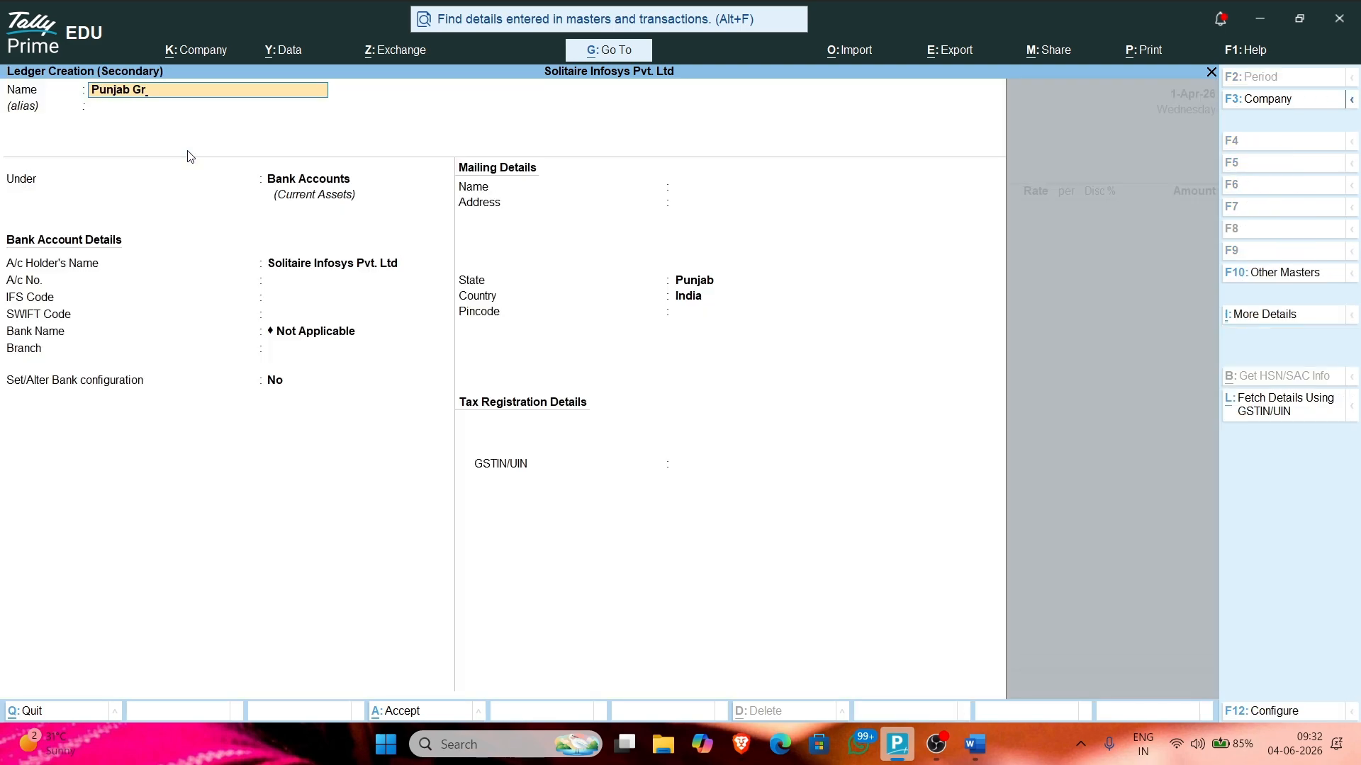
type("ocery Ma")
key("alt+Tab")
key("alt+Tab")
type("rt, Bar")
key("BackSpace")
key("BackSpace")
key("BackSpace")
key("BackSpace")
key("Return")
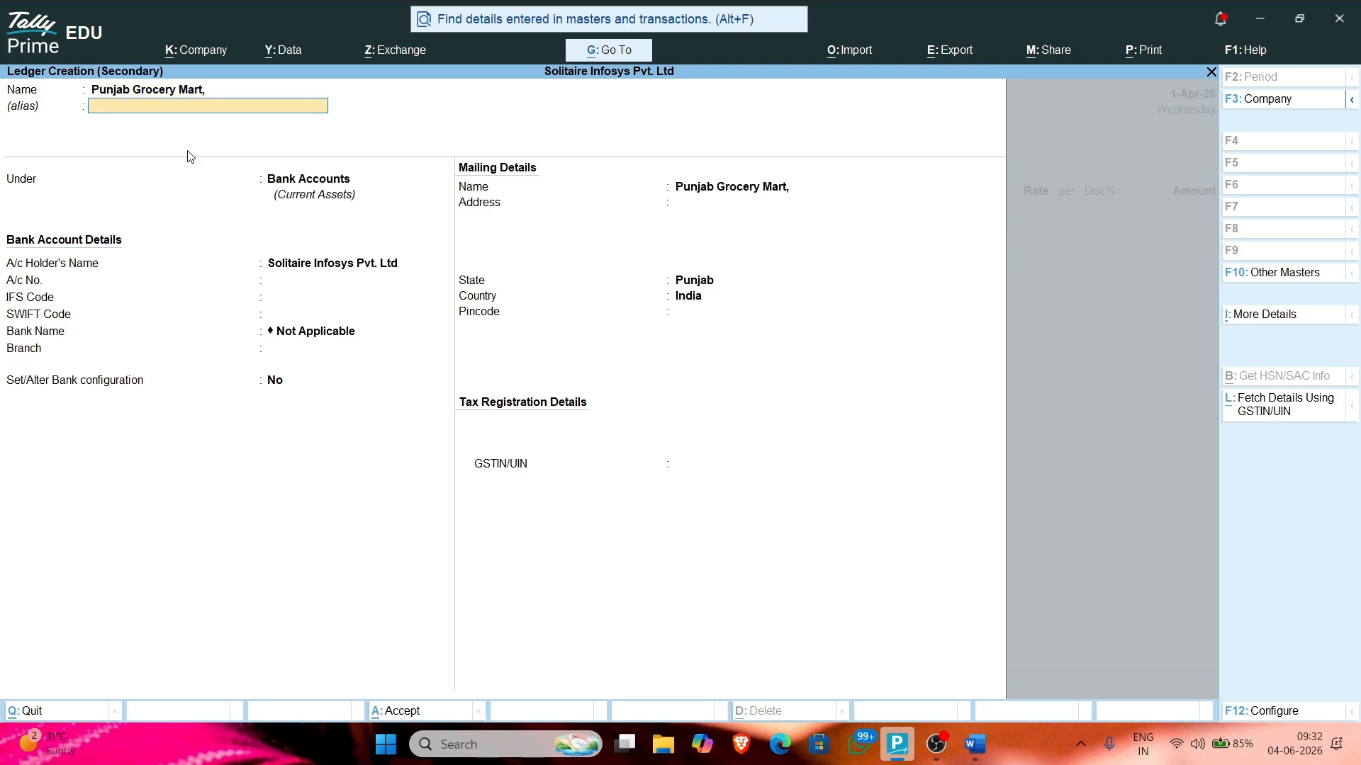
key("Return")
type("Deb")
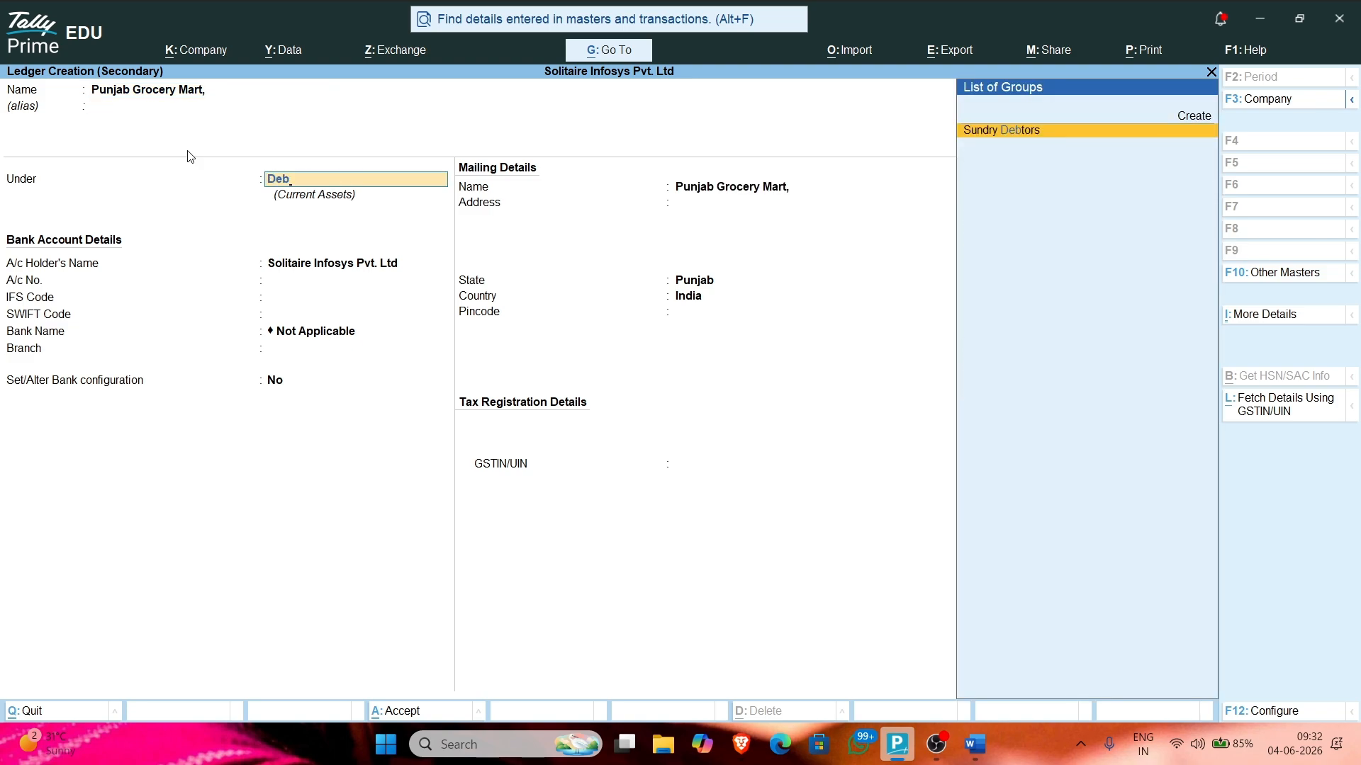
key("Return")
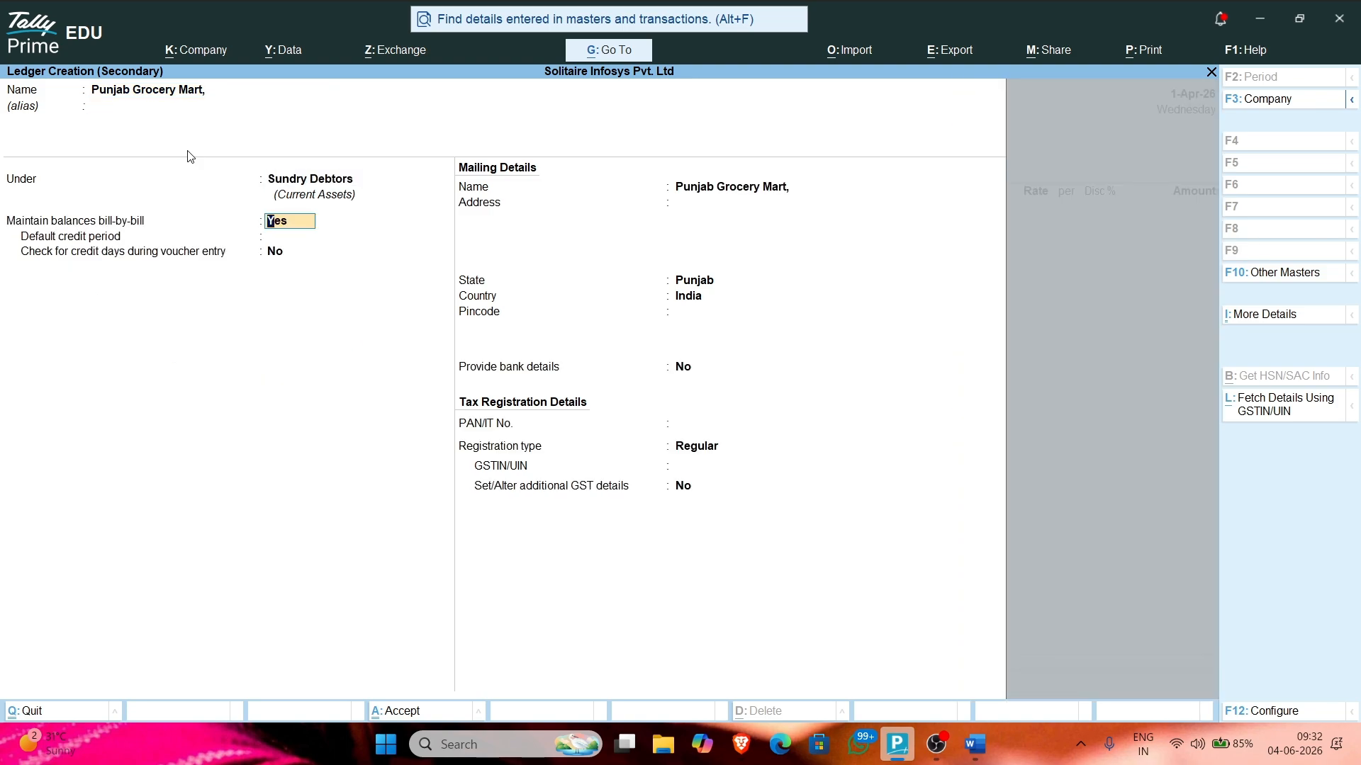
Step: Give the ledger address Barnala, Punjab, India, state Punjab, and Regular GST registration
key("Return")
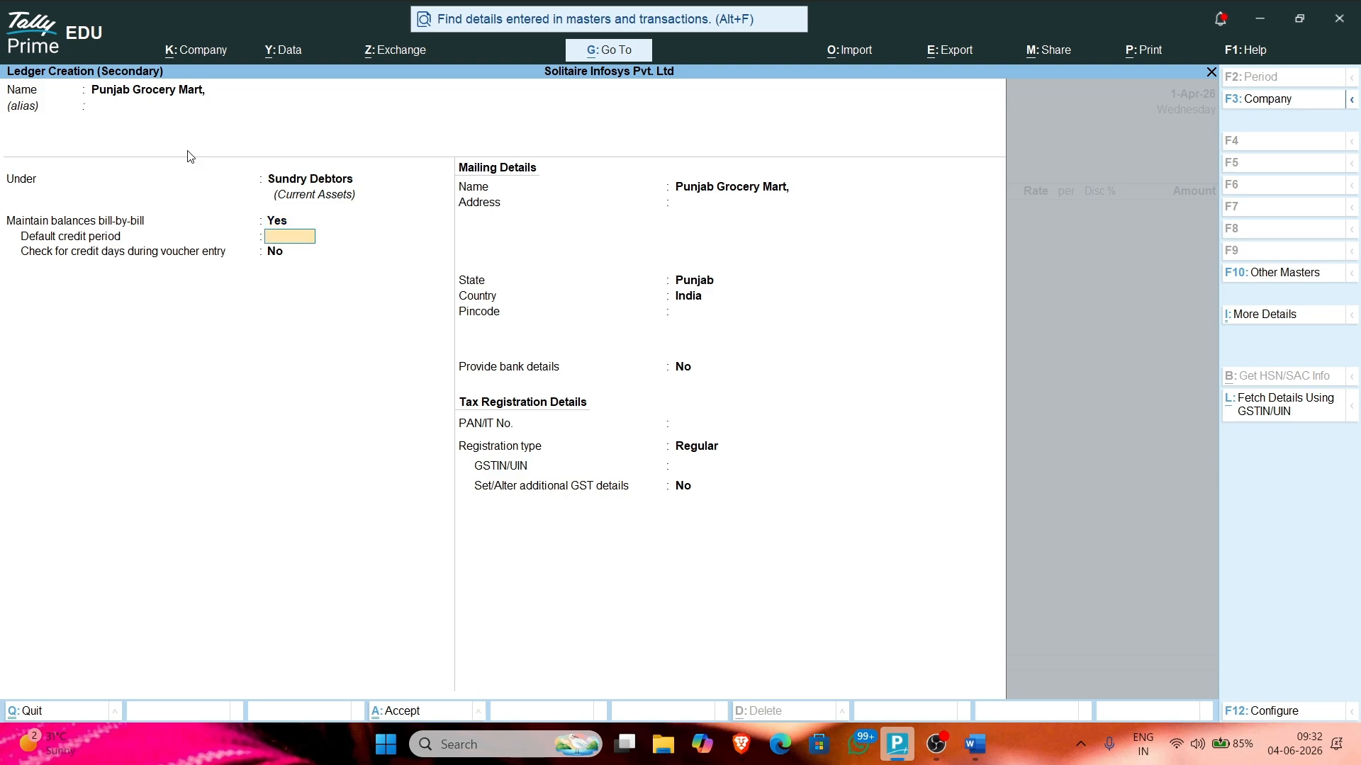
key("Return")
key("Return")
key("Return")
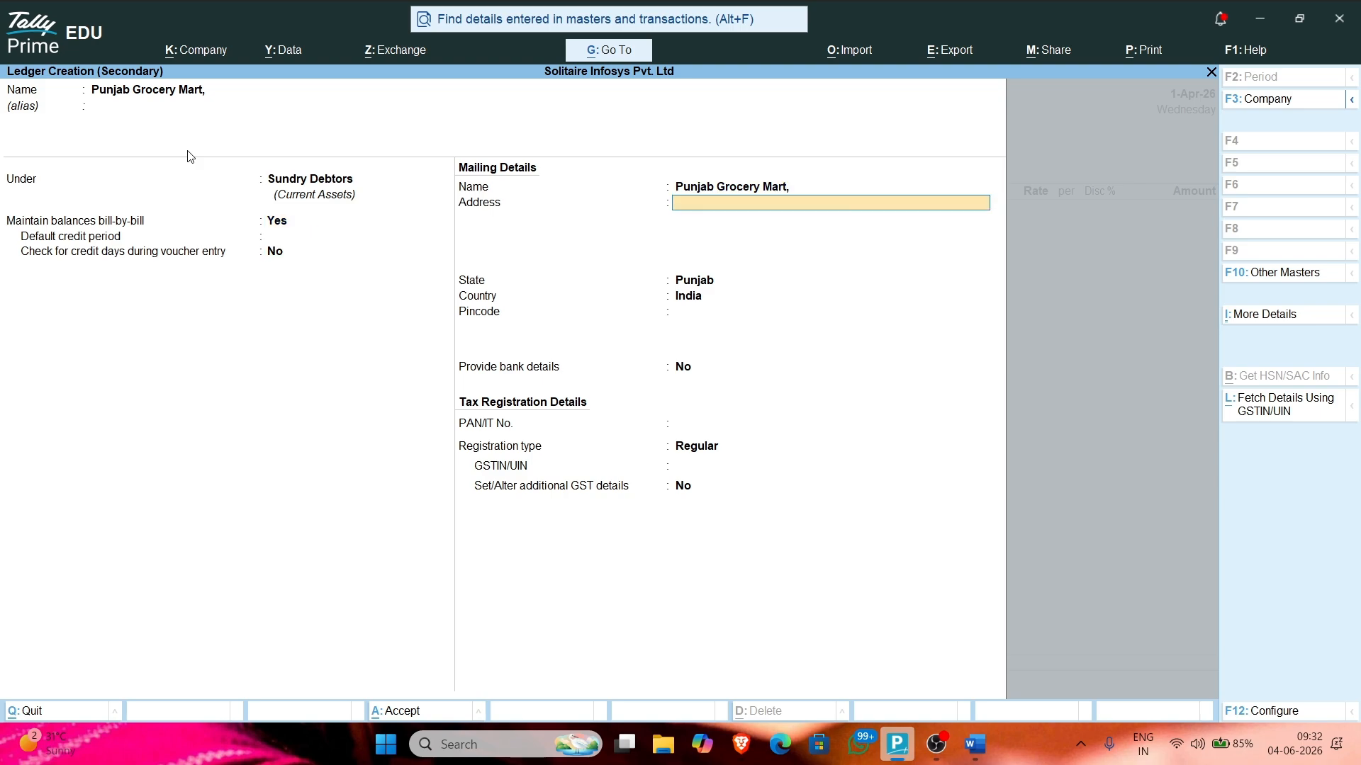
type("Barnala, Punjab")
key("Return")
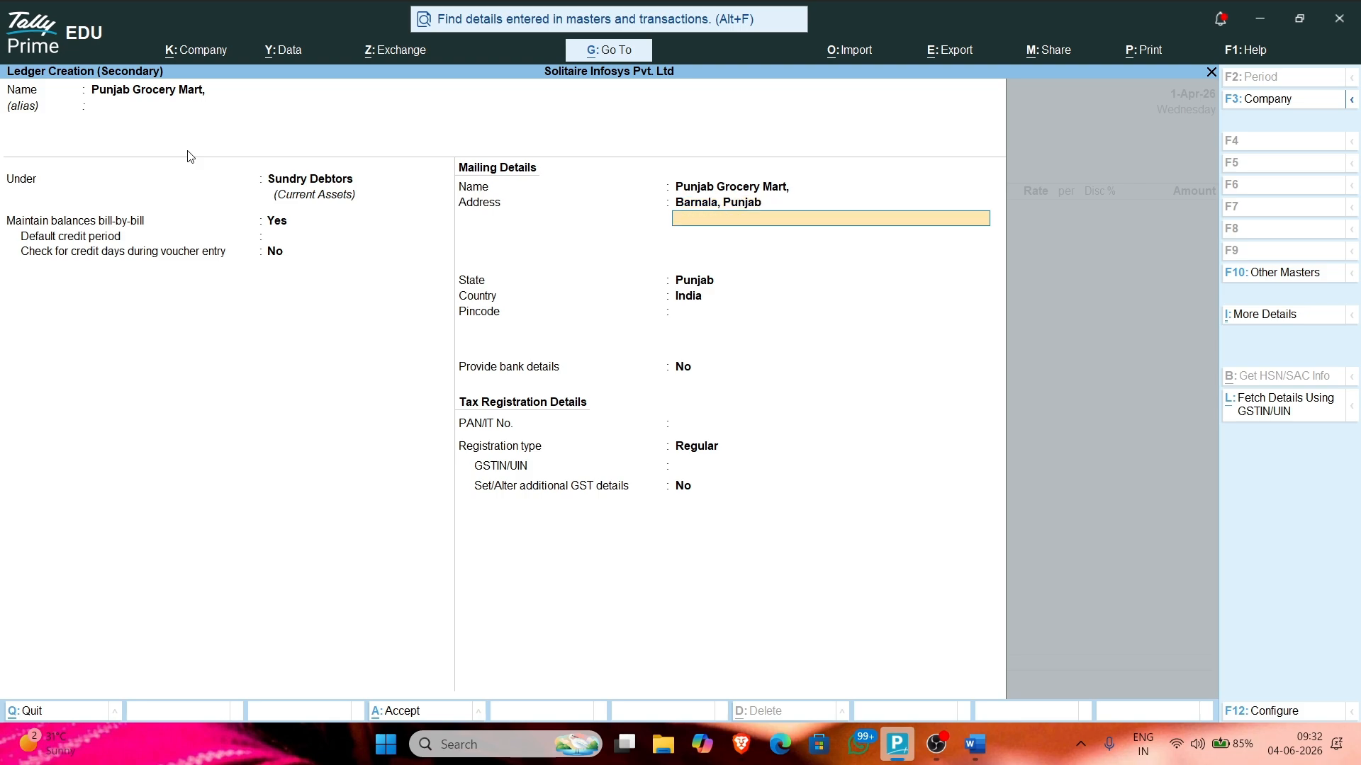
type("India")
key("Return")
key("Return")
key("Return")
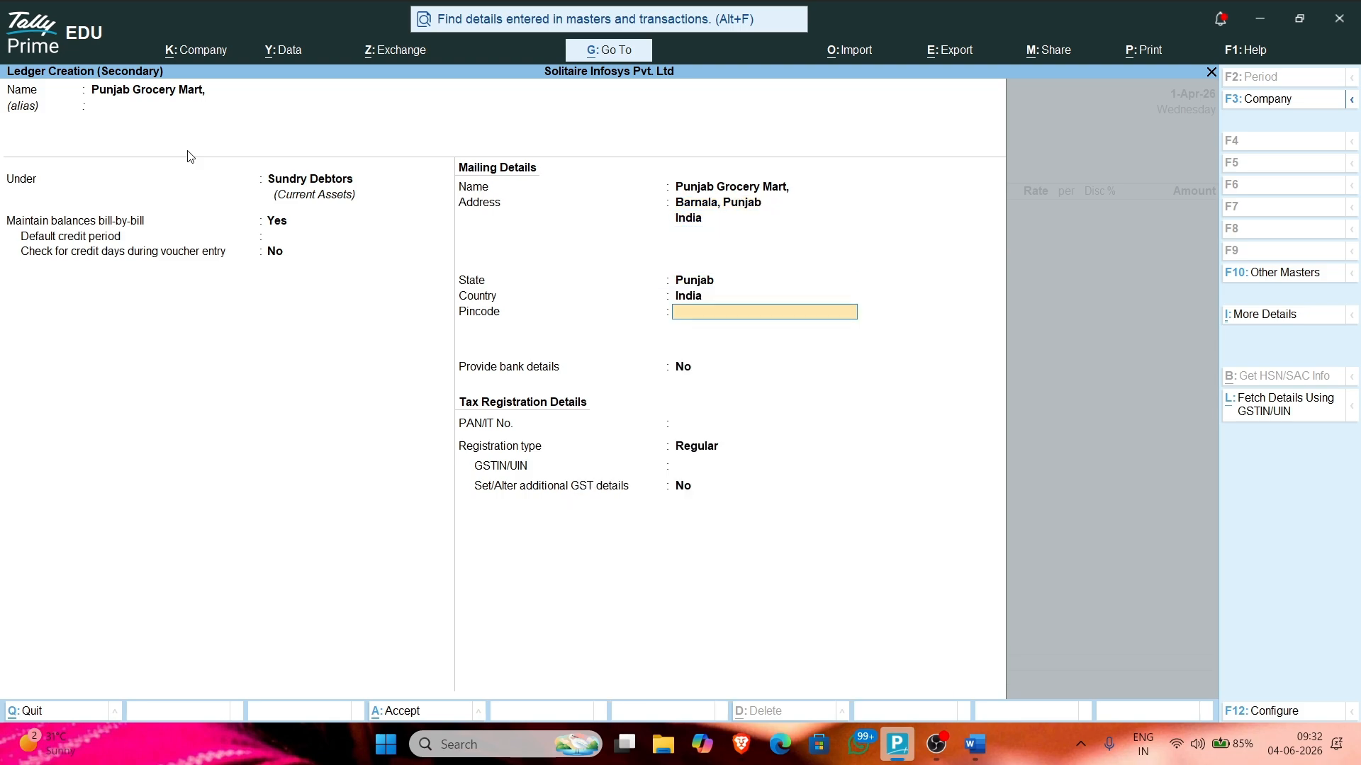
key("Return")
key("Return")
key("Return")
key("Return")
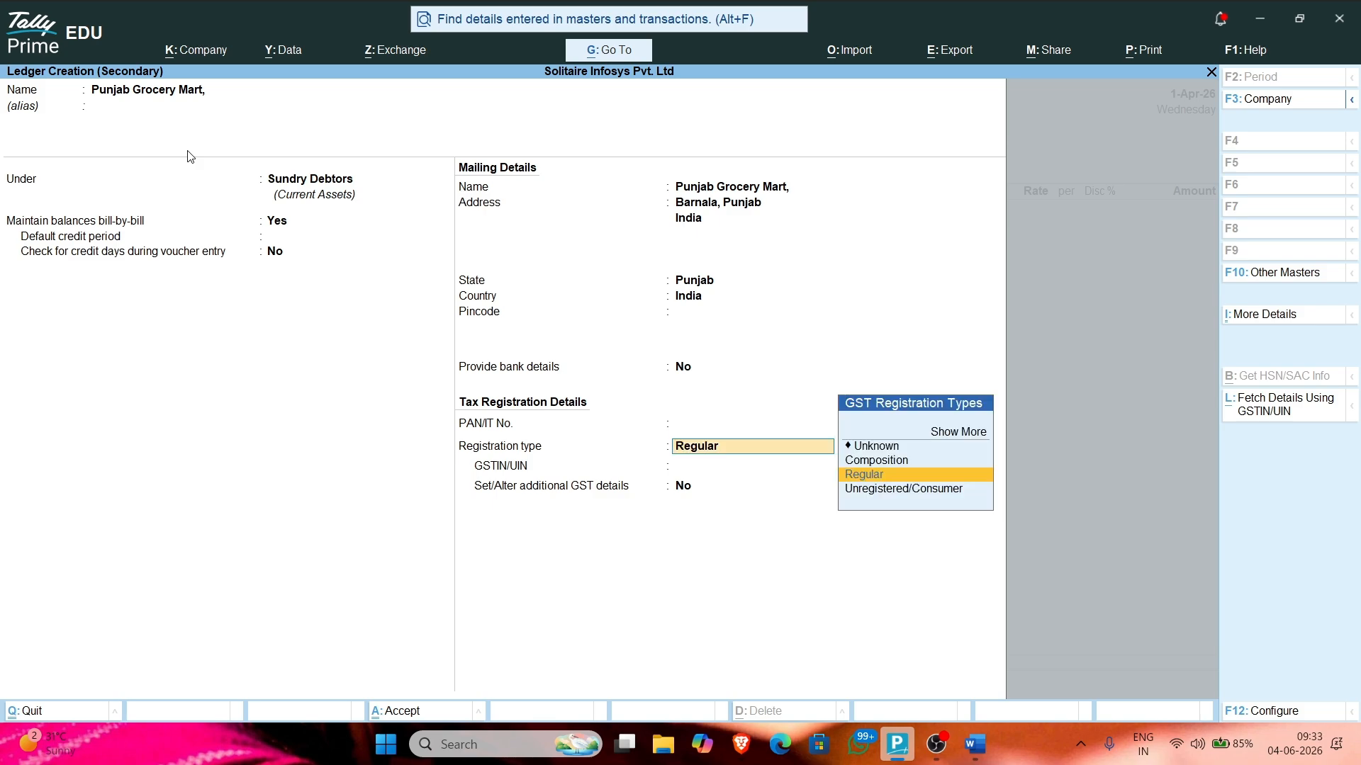
key("Return")
key("Return")
key("Return")
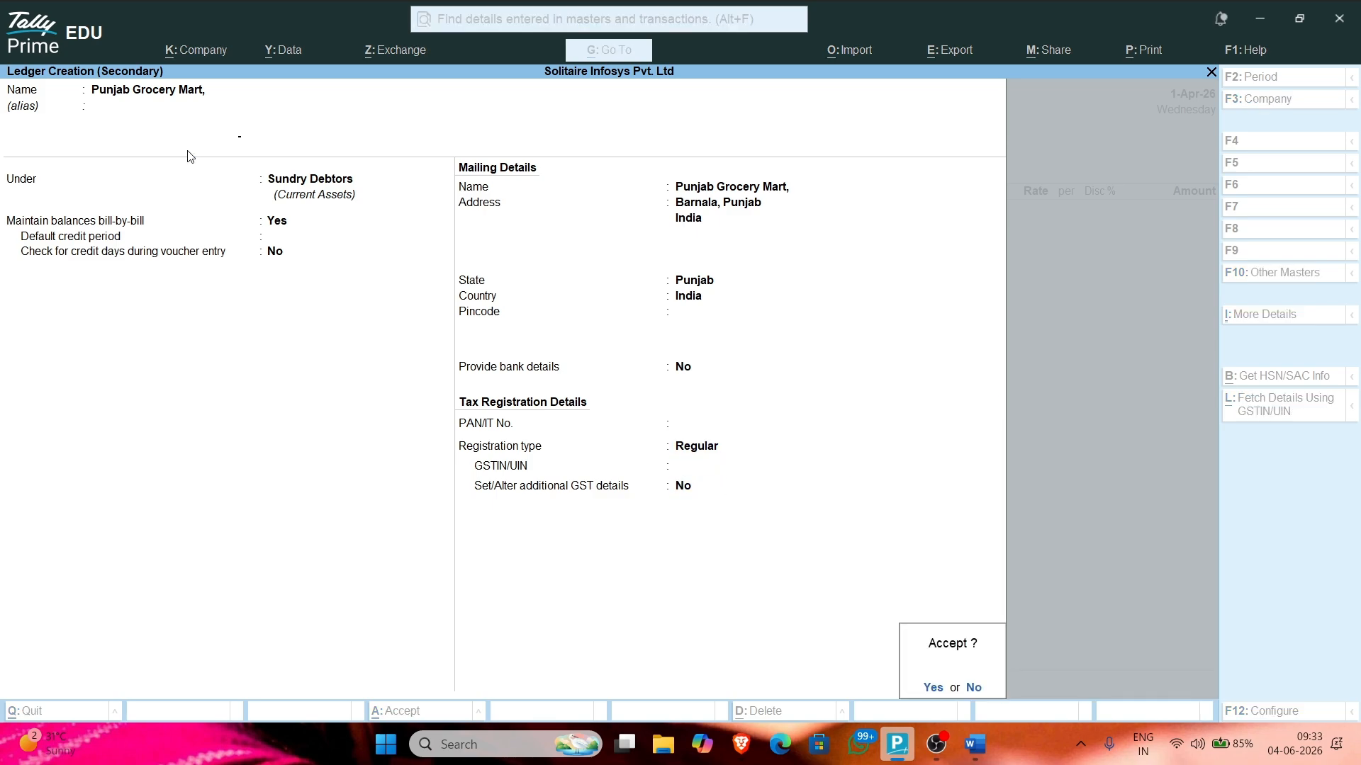
key("Return")
Step: Accept the new ledger, skip dispatch details, and use the Sales ledger for voucher No. 3
key("Return")
key("Return")
key("Return")
key("Return")
key("Return")
key("Return")
key("Return")
key("Return")
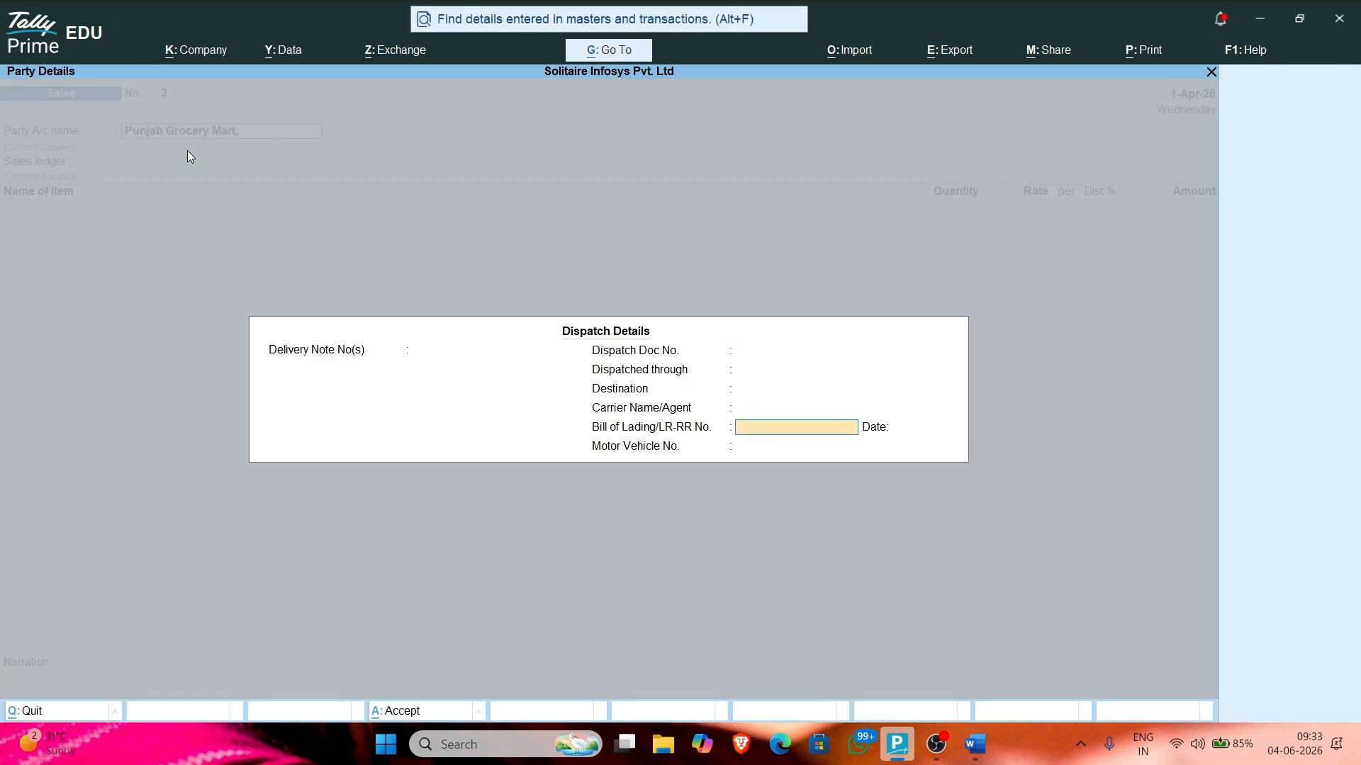
key("Return")
key("Return")
key("Return")
key("Return")
key("Return")
key("Return")
key("Return")
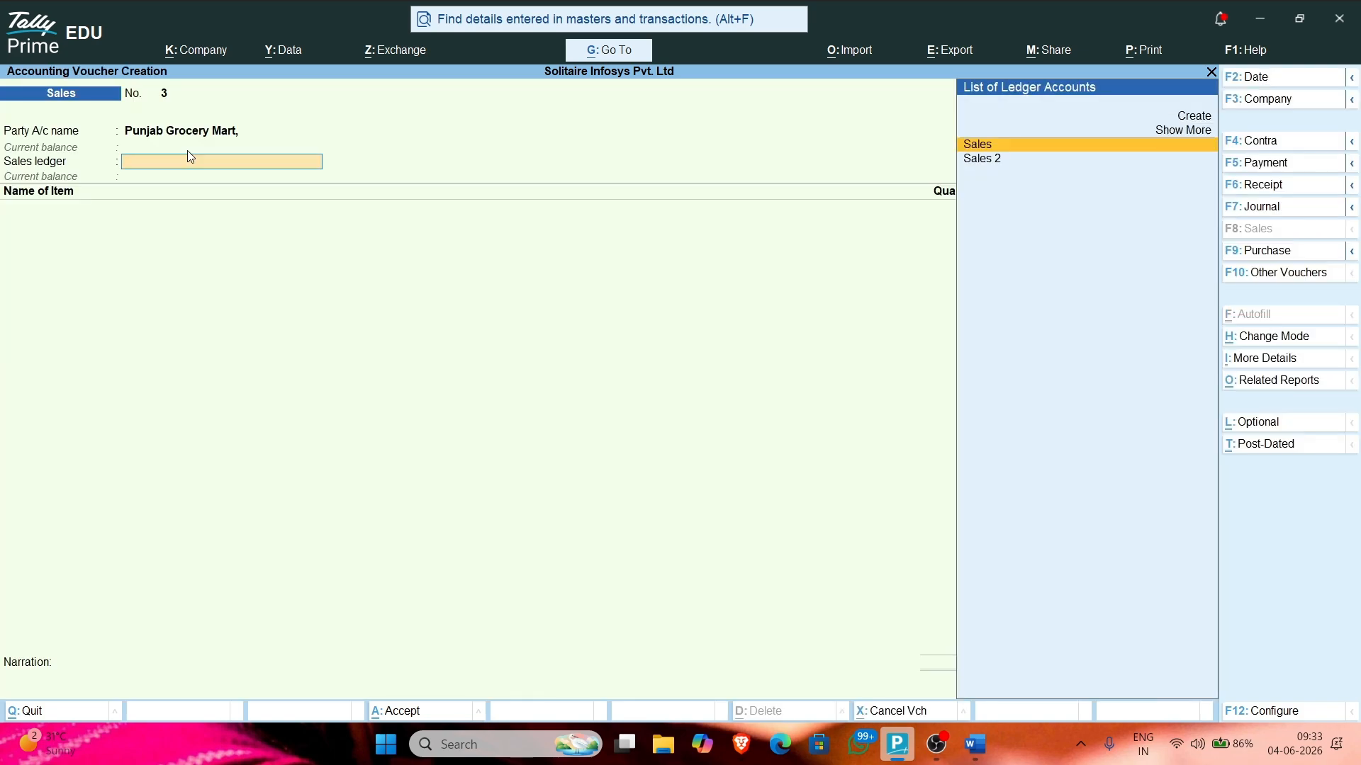
key("Return")
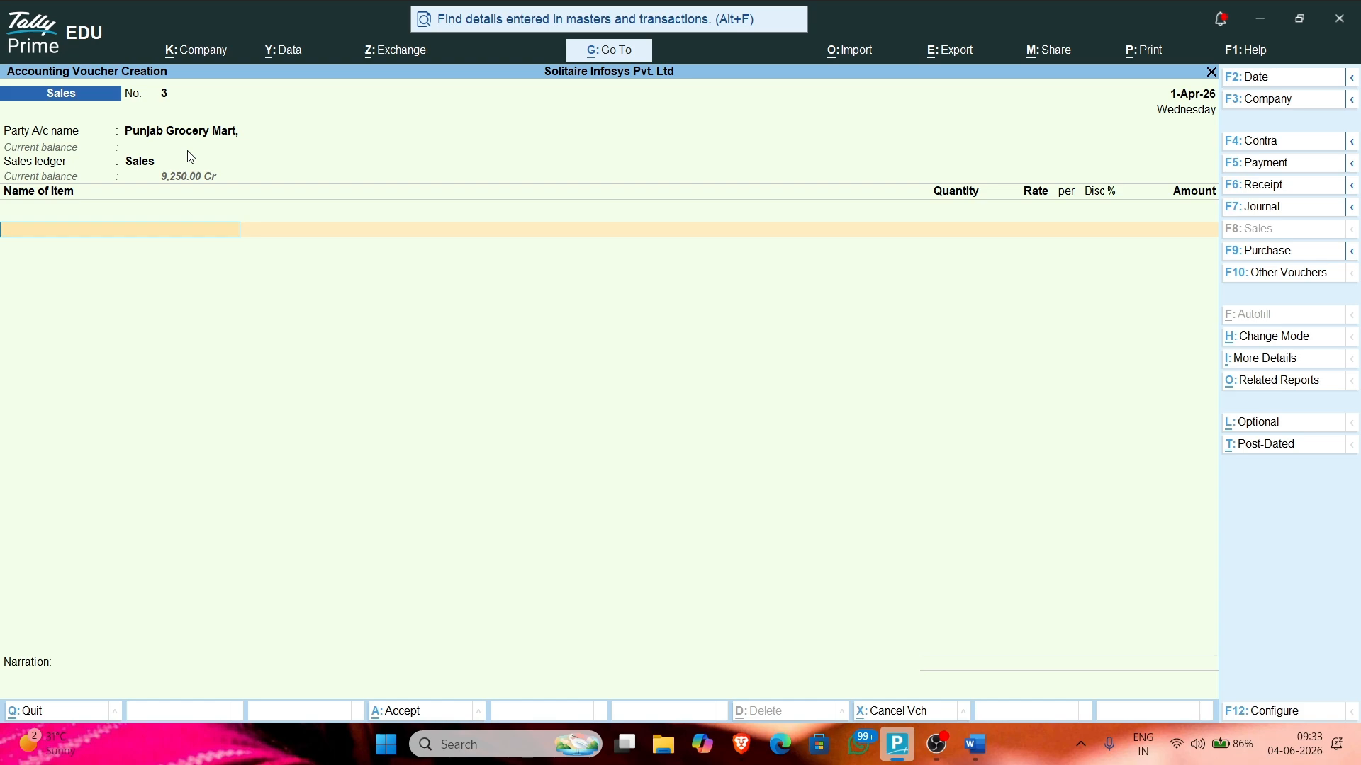
type("S")
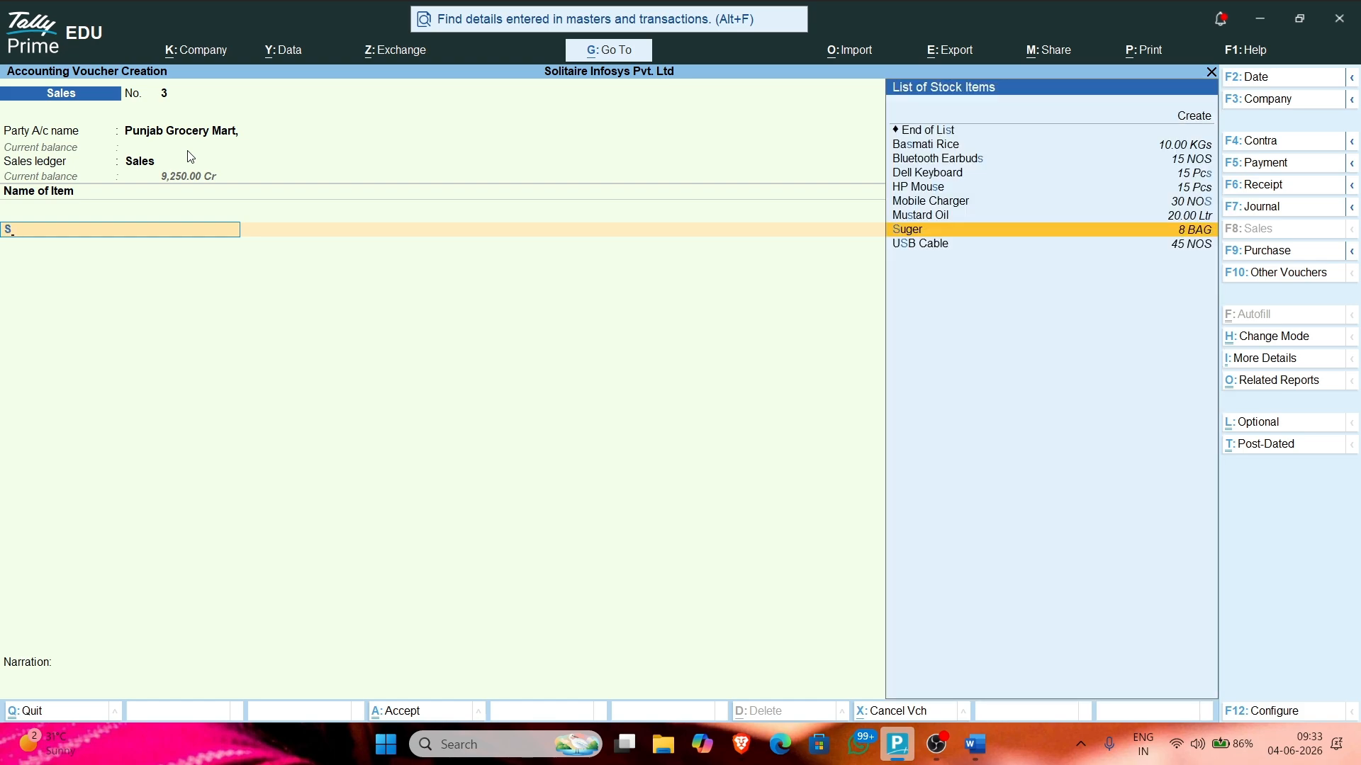
key("BackSpace")
type("S")
key("BackSpace")
key("alt+Tab")
key("alt+Tab")
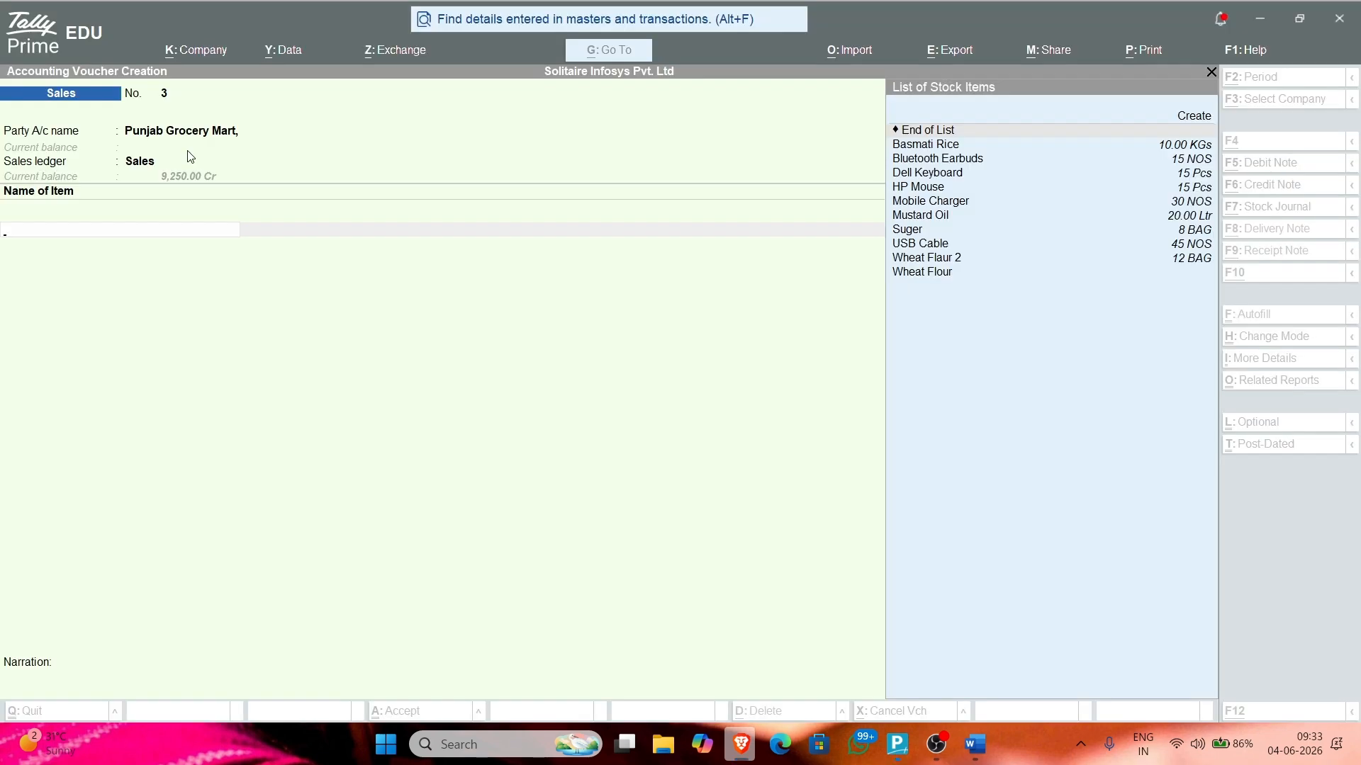
Step: Add Basmati Rice, 4 KGs at rate 3000, checking it against invoice SI-003
type("Ba")
key("Return")
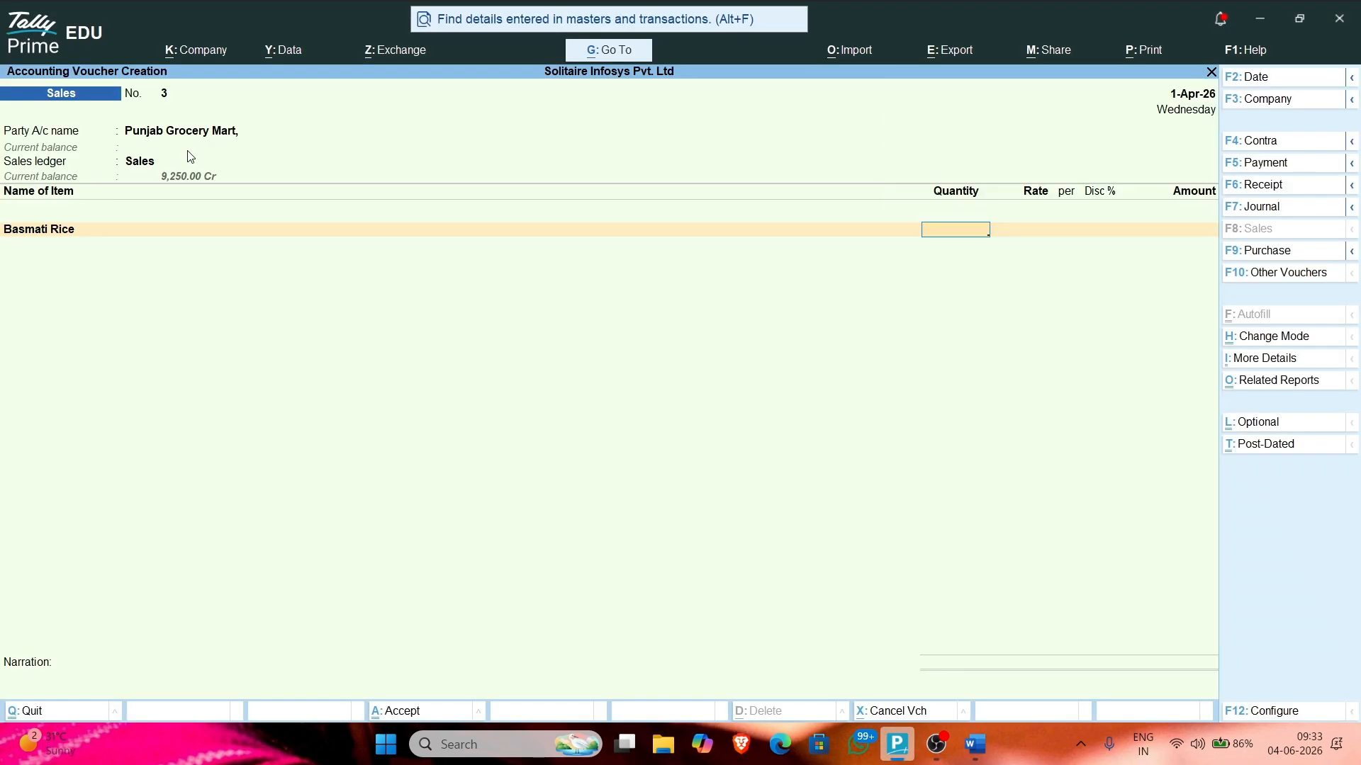
key("Return")
key("alt+Tab")
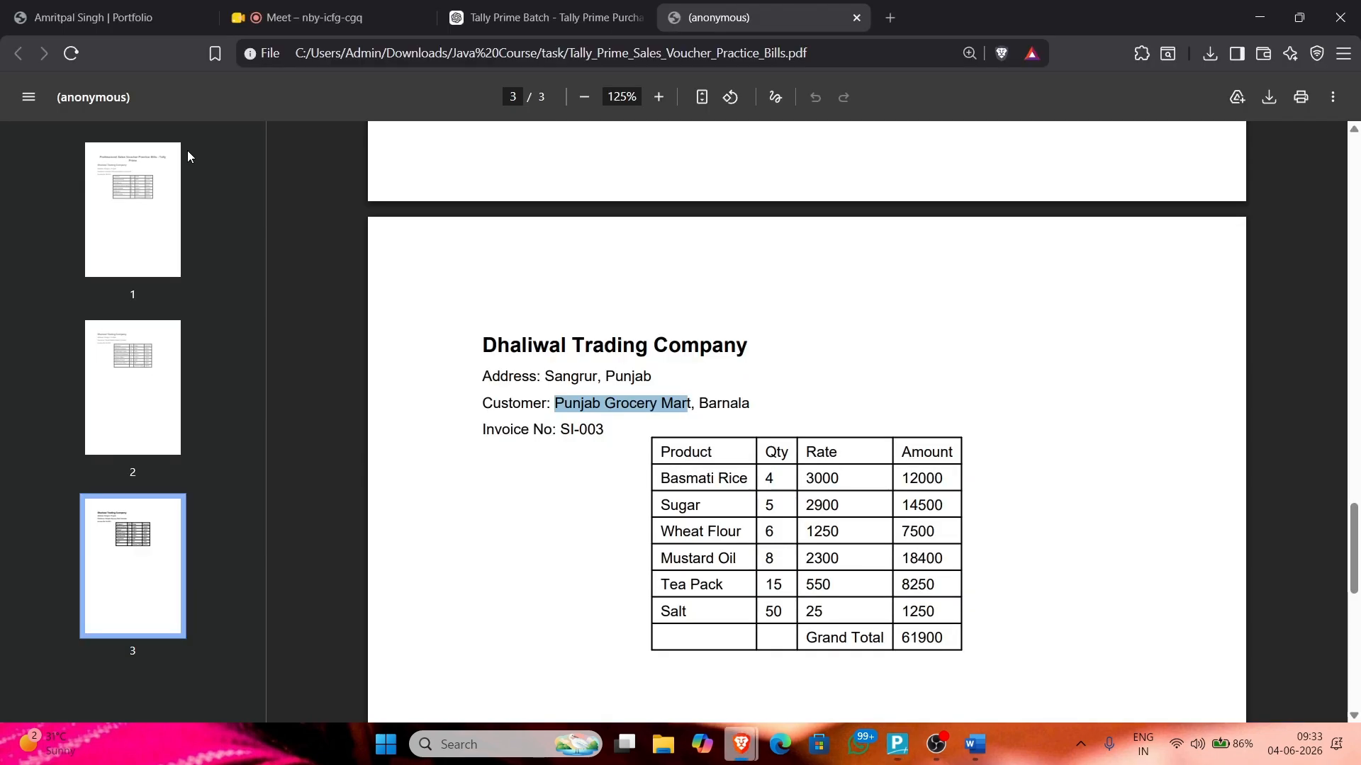
key("alt+Tab")
key("alt+Tab")
key("alt+Tab")
type("3000")
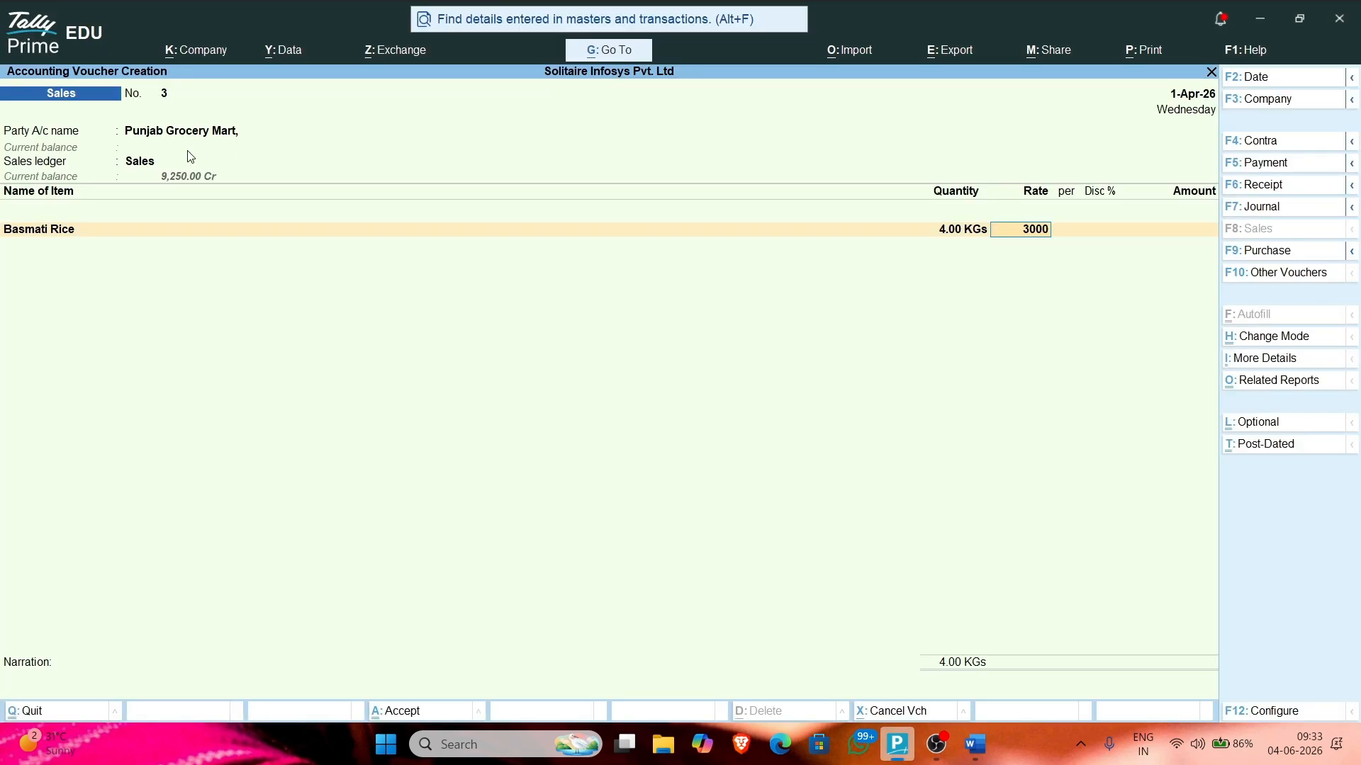
key("Return")
key("Return")
key("Return")
key("Return")
key("alt+Tab")
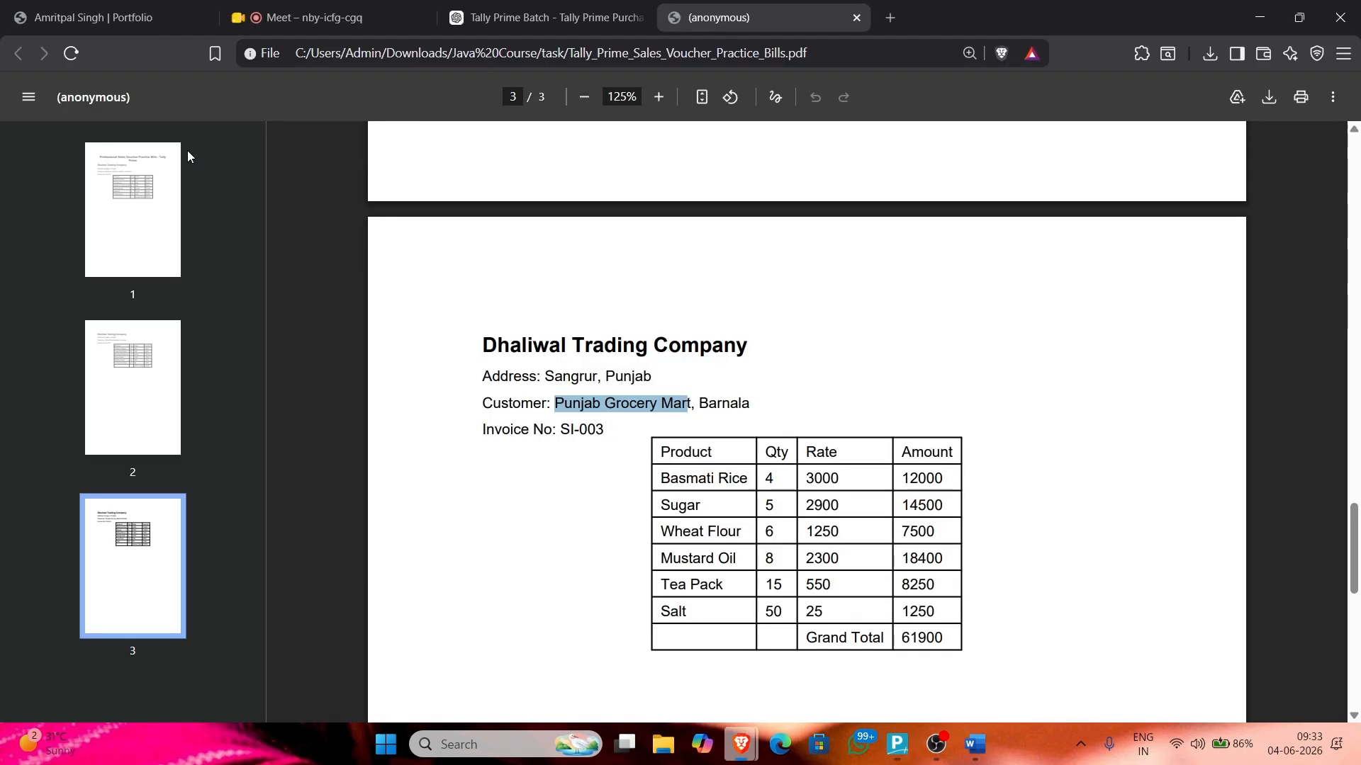
key("alt+Tab")
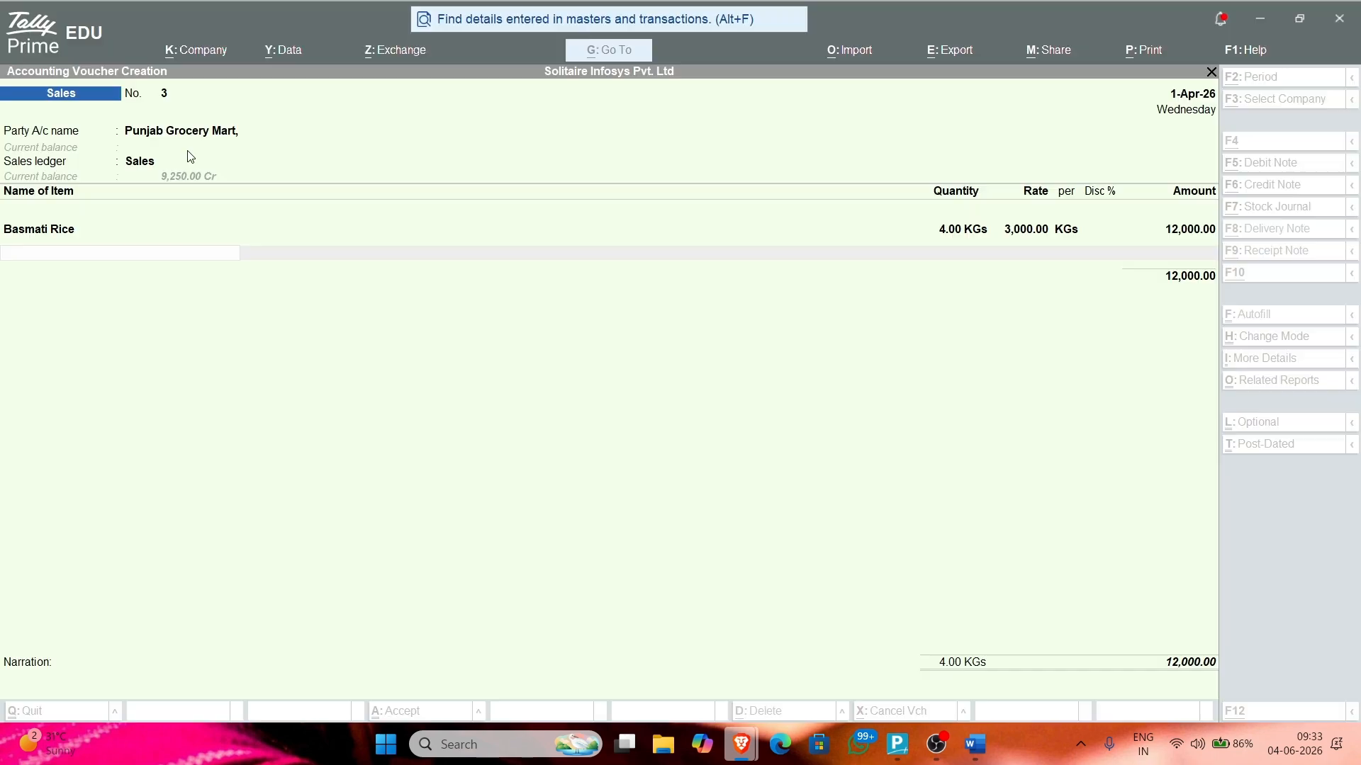
Step: Add Suger as the next item with a quantity of 5 bags, cancelling the stray quit prompts
type("Su")
key("Return")
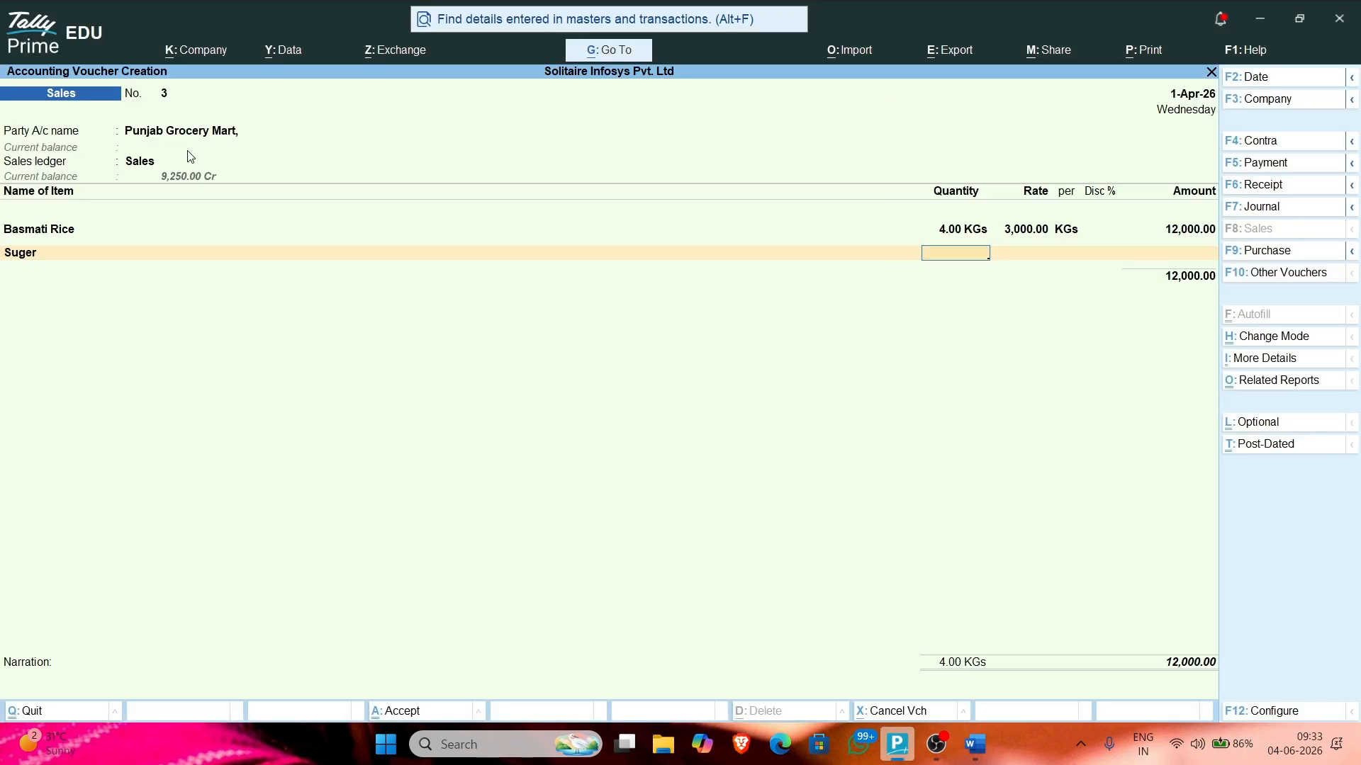
type("5")
key("Return")
type("3")
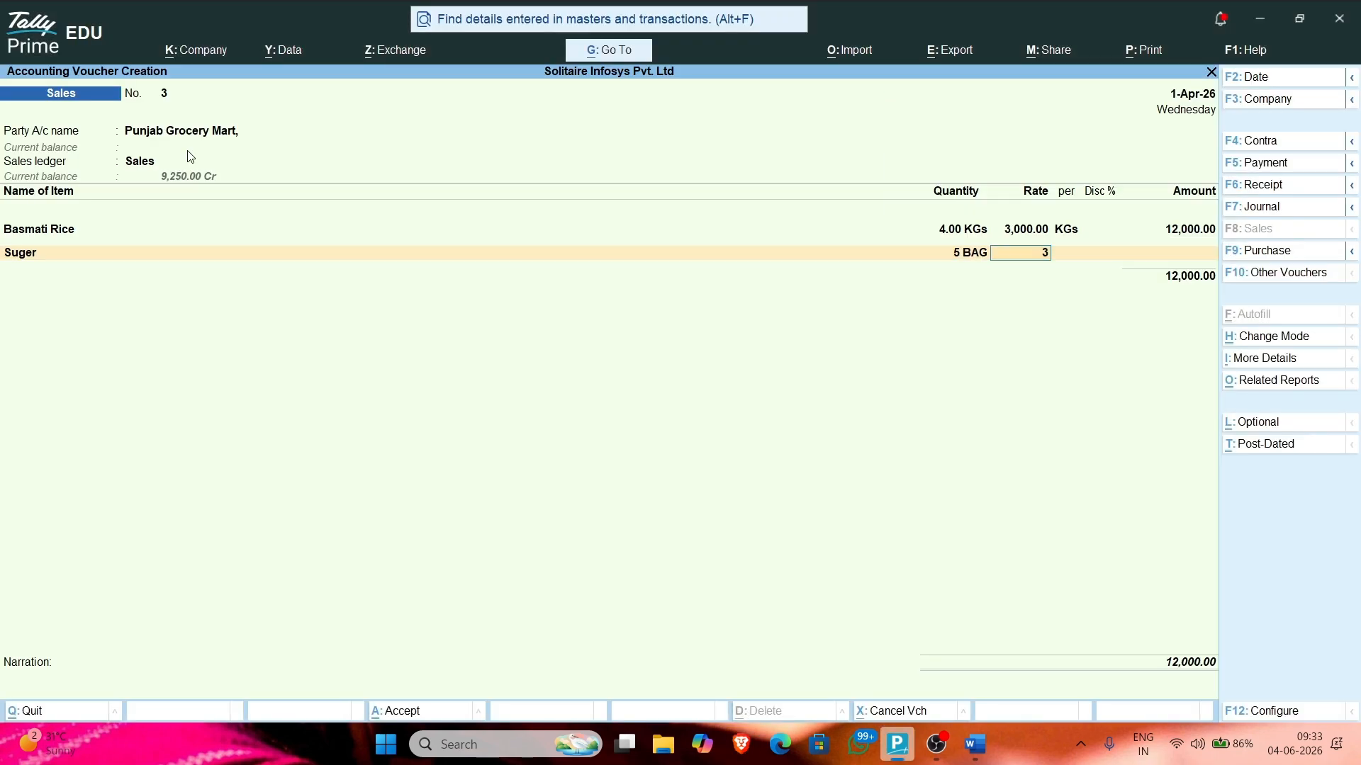
key("BackSpace")
key("Return")
key("Return")
key("Escape")
key("n")
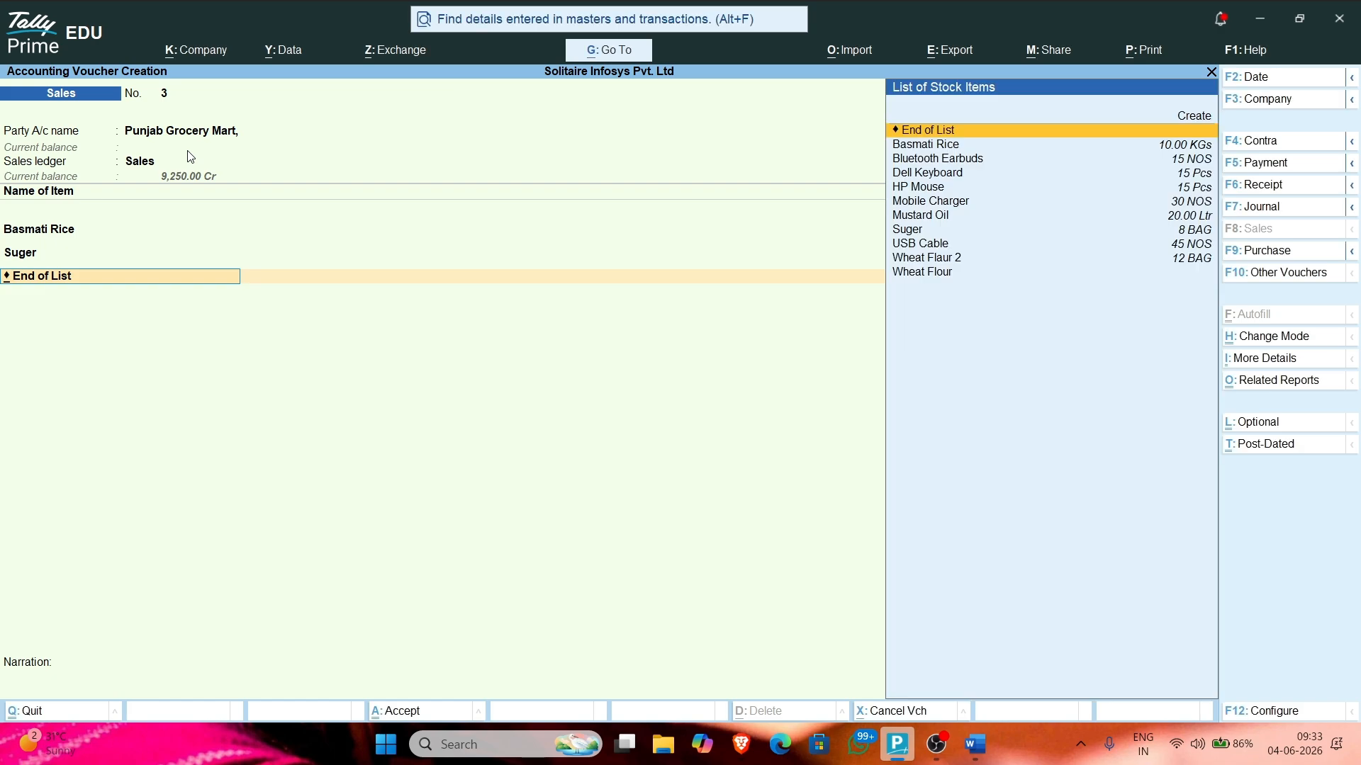
key("BackSpace")
key("BackSpace")
key("BackSpace")
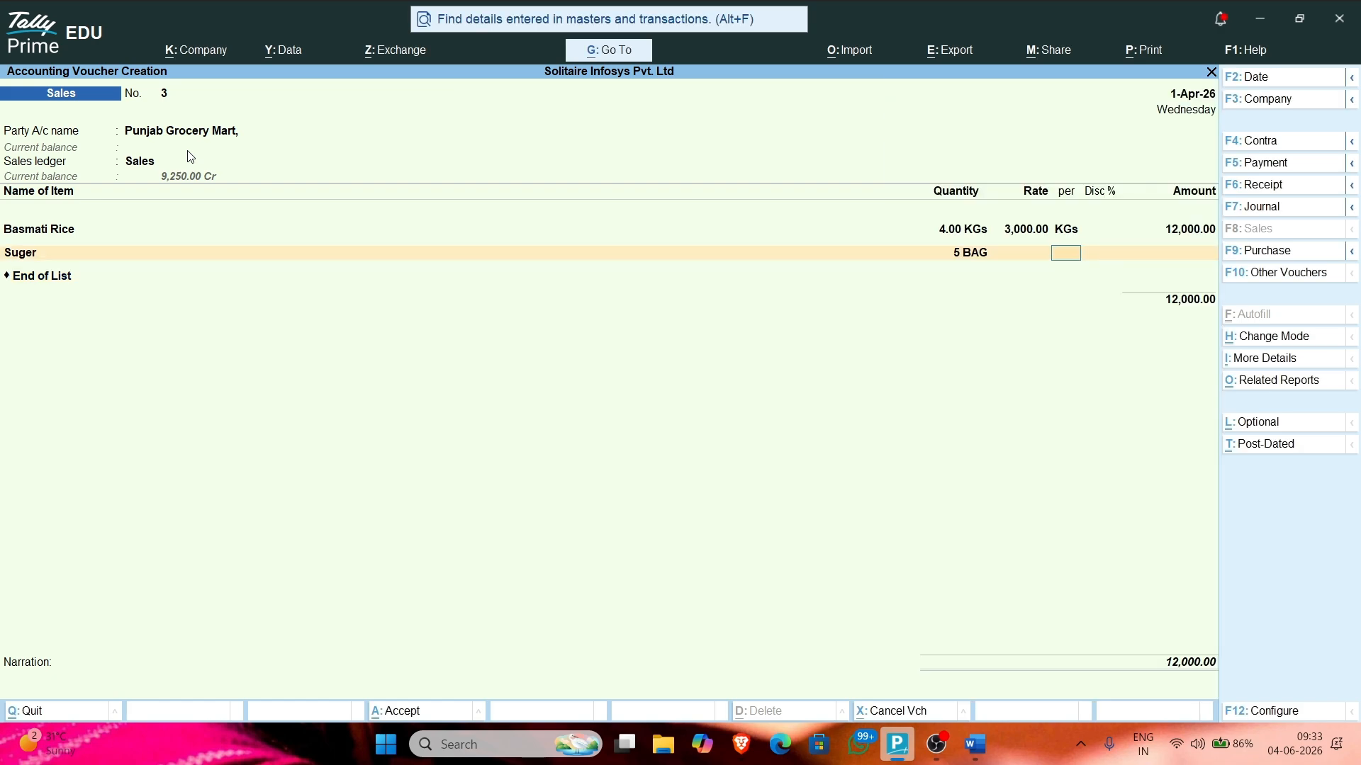
key("BackSpace")
key("Return")
key("Return")
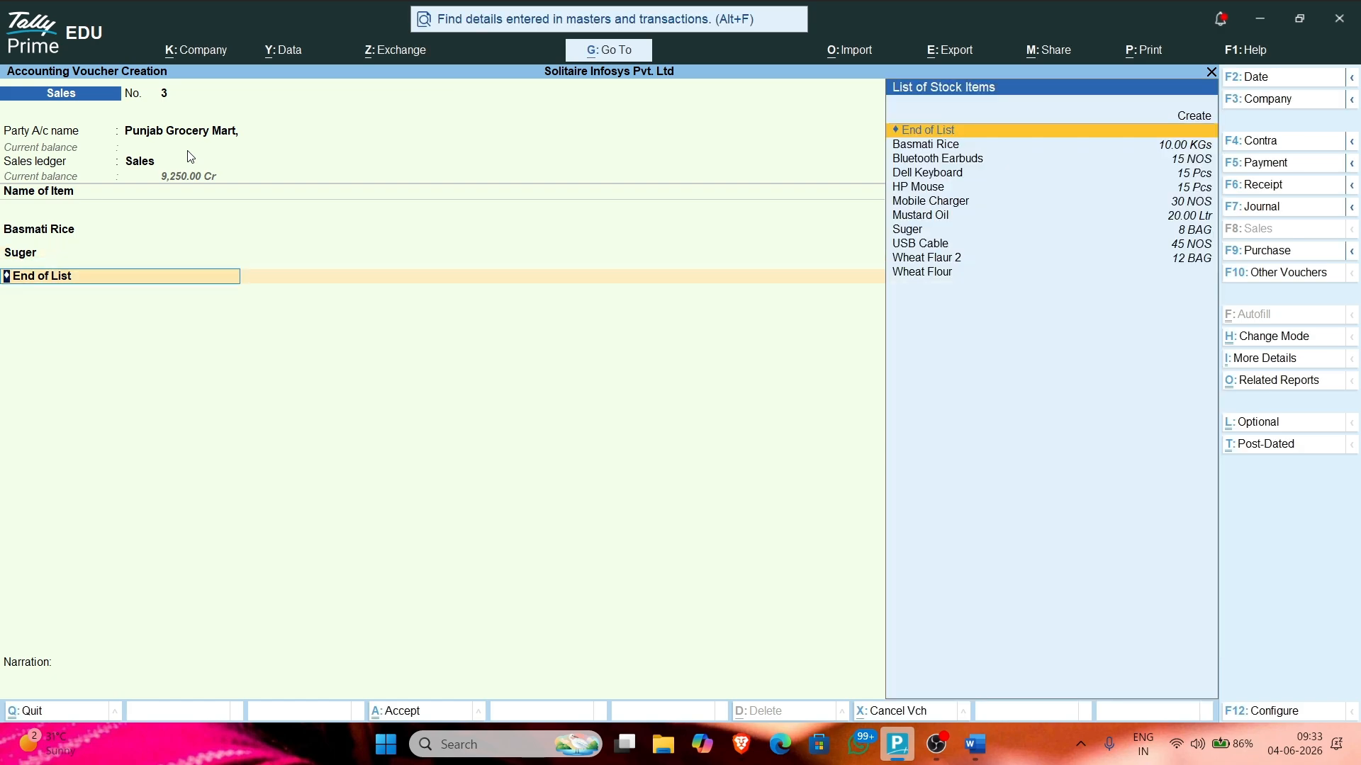
key("Escape")
key("n")
key("BackSpace")
key("BackSpace")
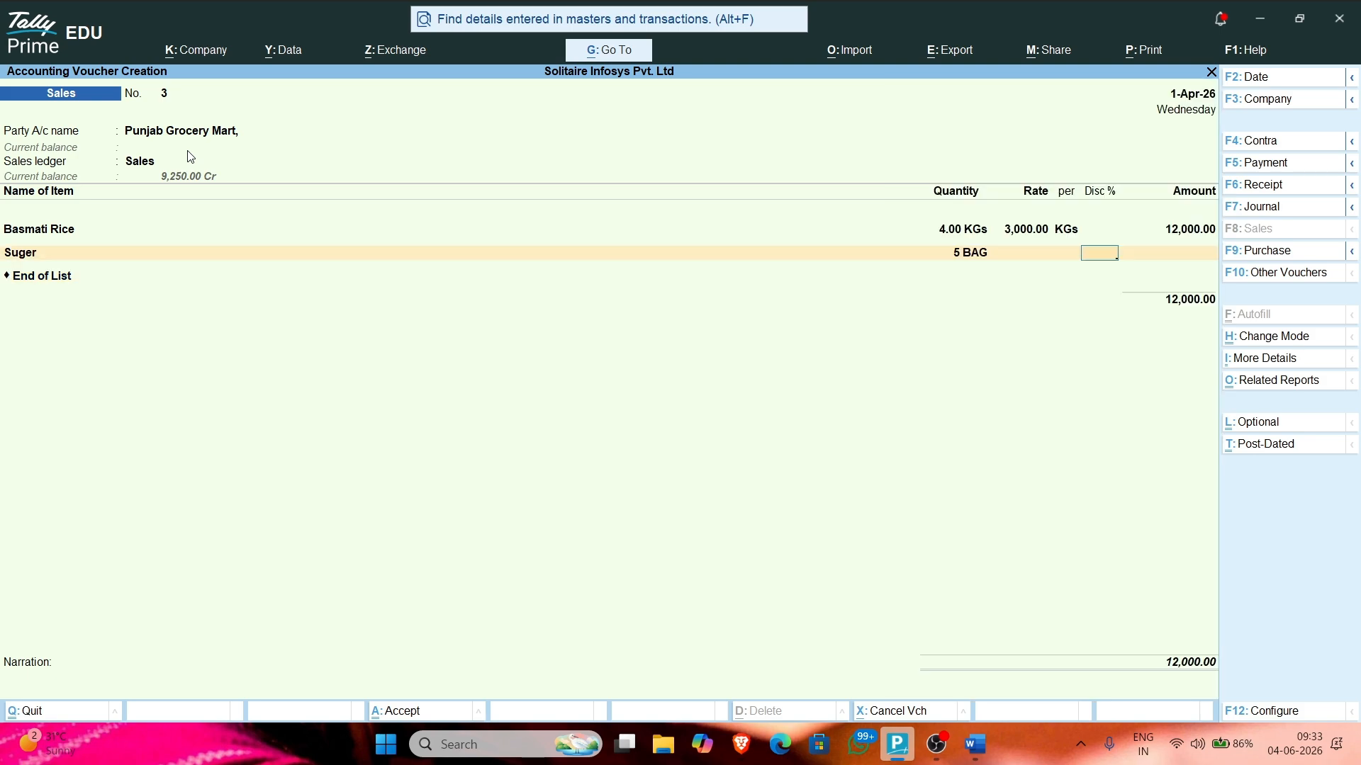
key("BackSpace")
key("BackSpace")
Step: Set Suger's rate to 2,900
type("2900")
key("Return")
key("Return")
key("Return")
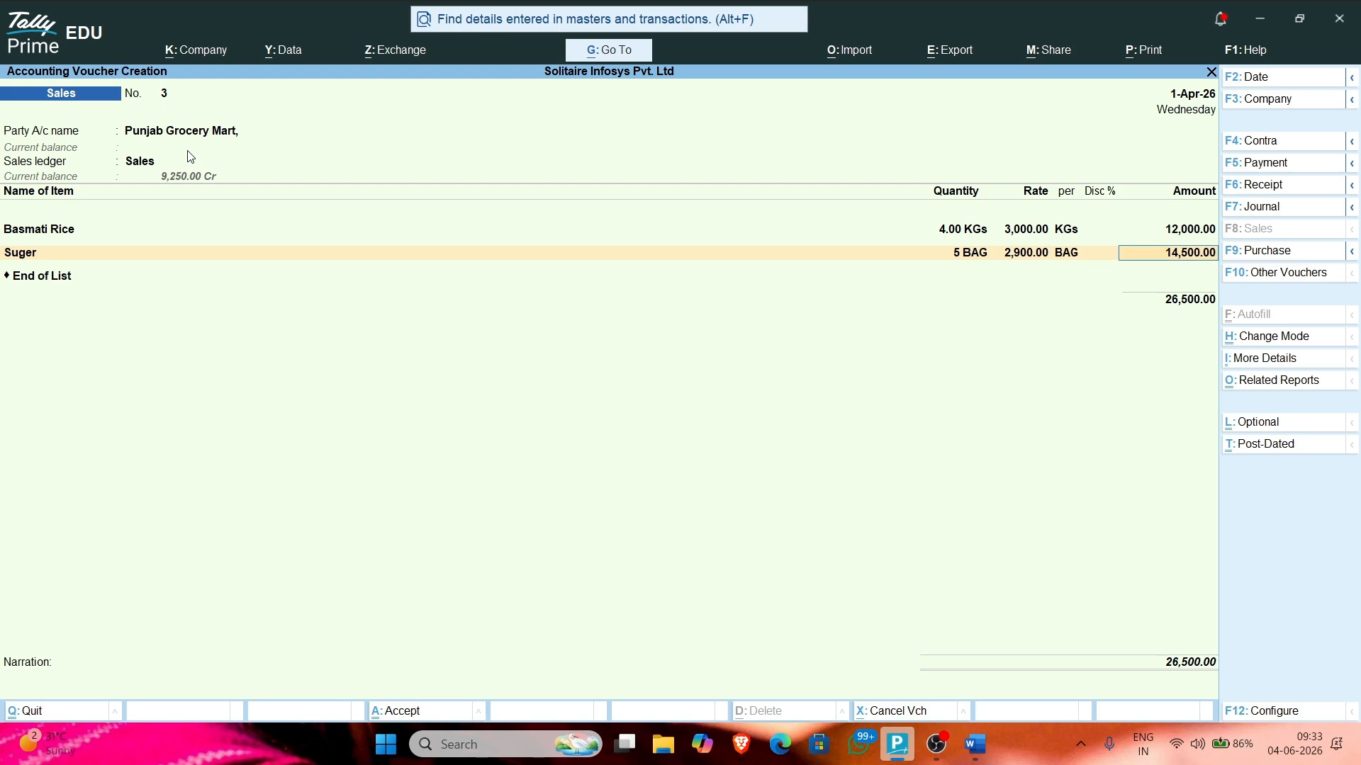
key("Return")
key("alt+Tab")
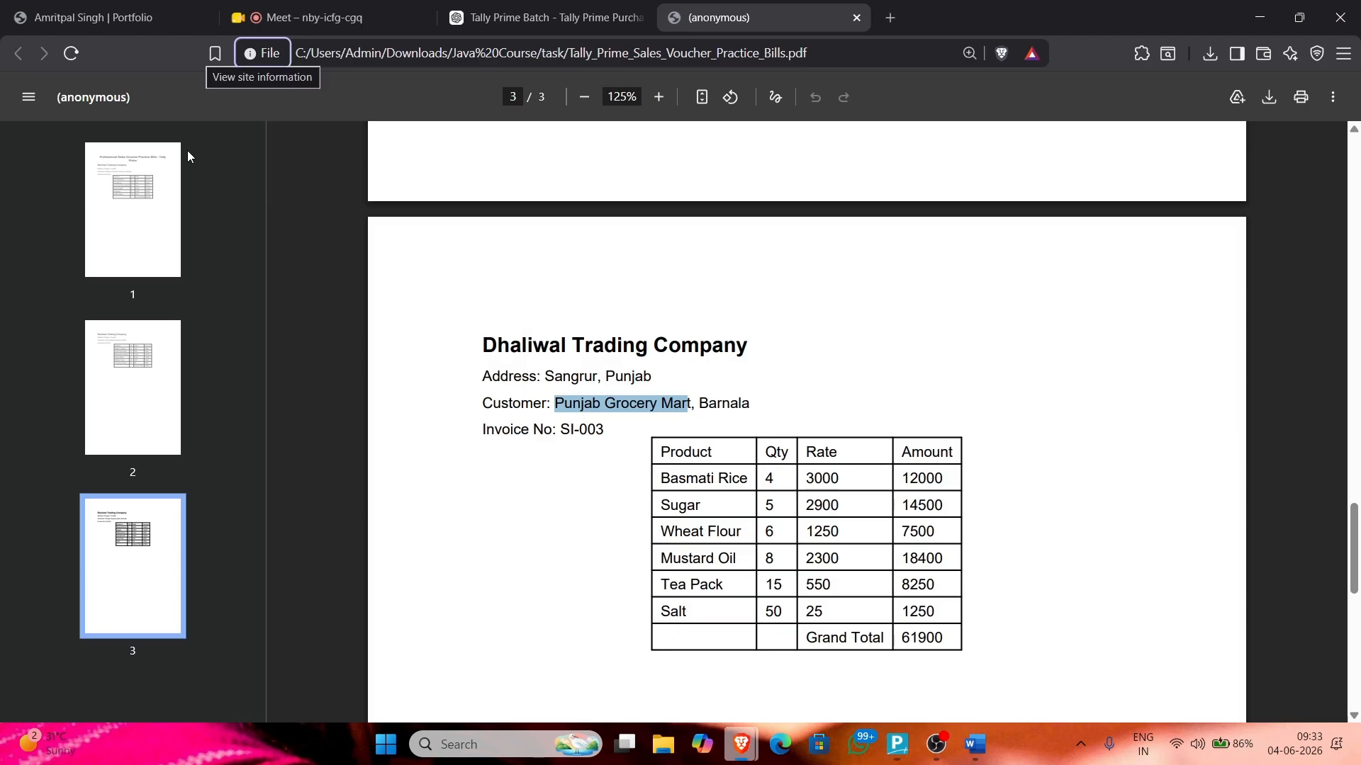
key("alt+Tab")
Step: Add Wheat Flaur 2, 6 bags at 1,250, checking the PDF invoice
type("Wh")
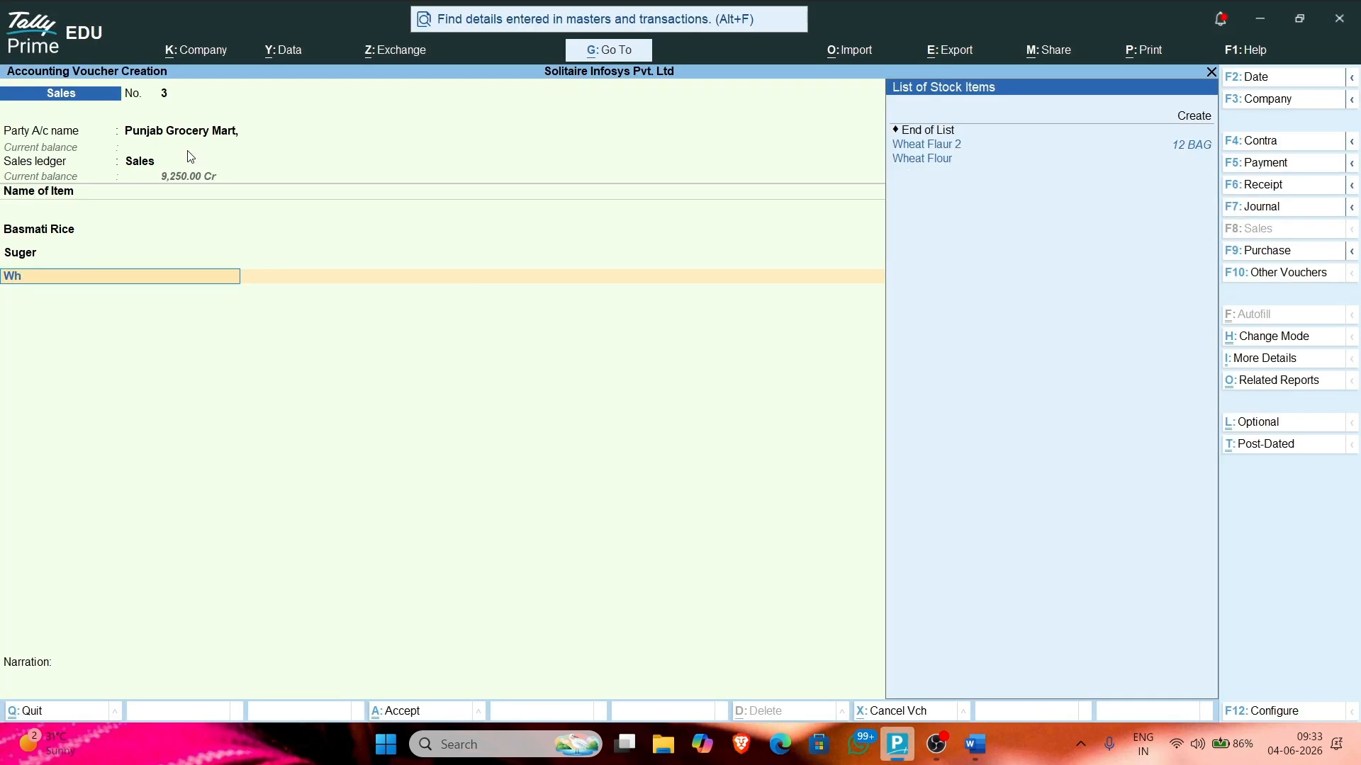
key("Return")
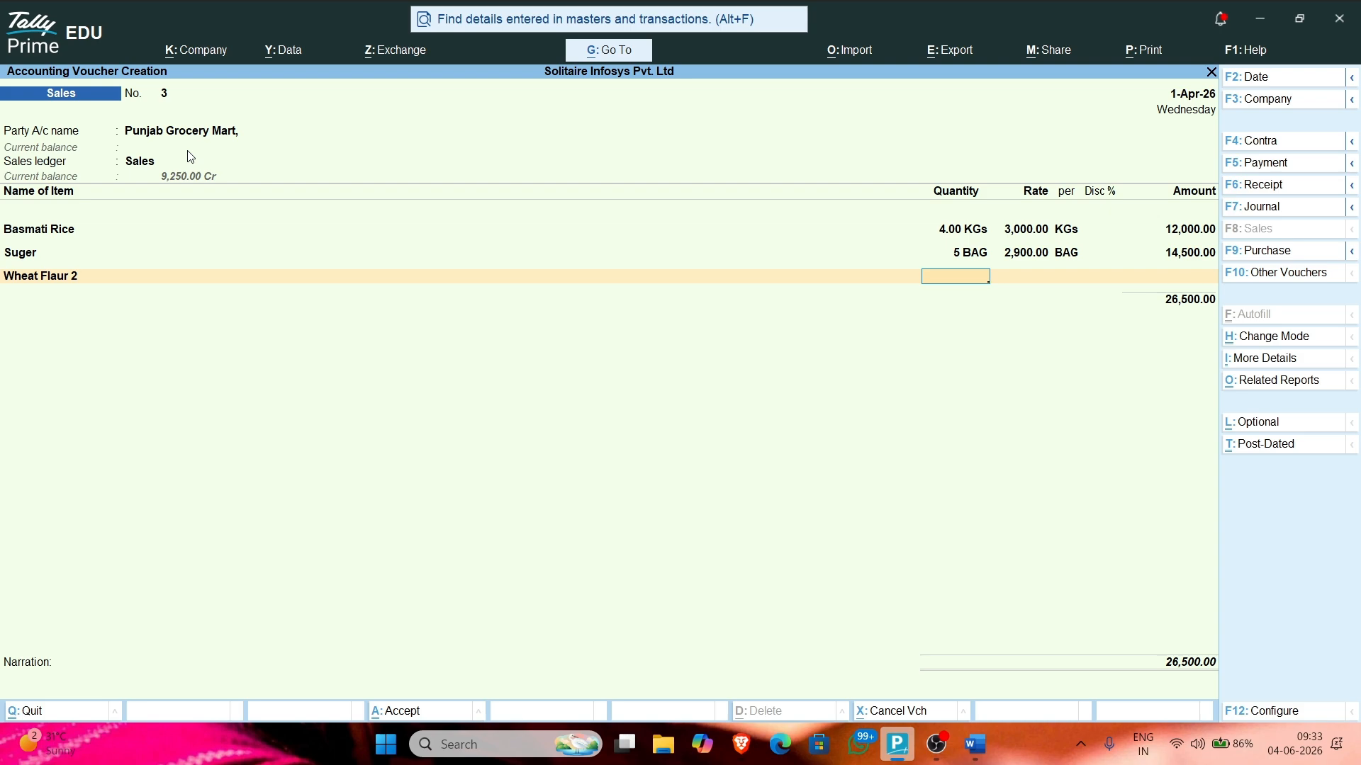
key("alt+Tab")
key("alt+Tab")
type("6")
key("Return")
key("alt+Tab")
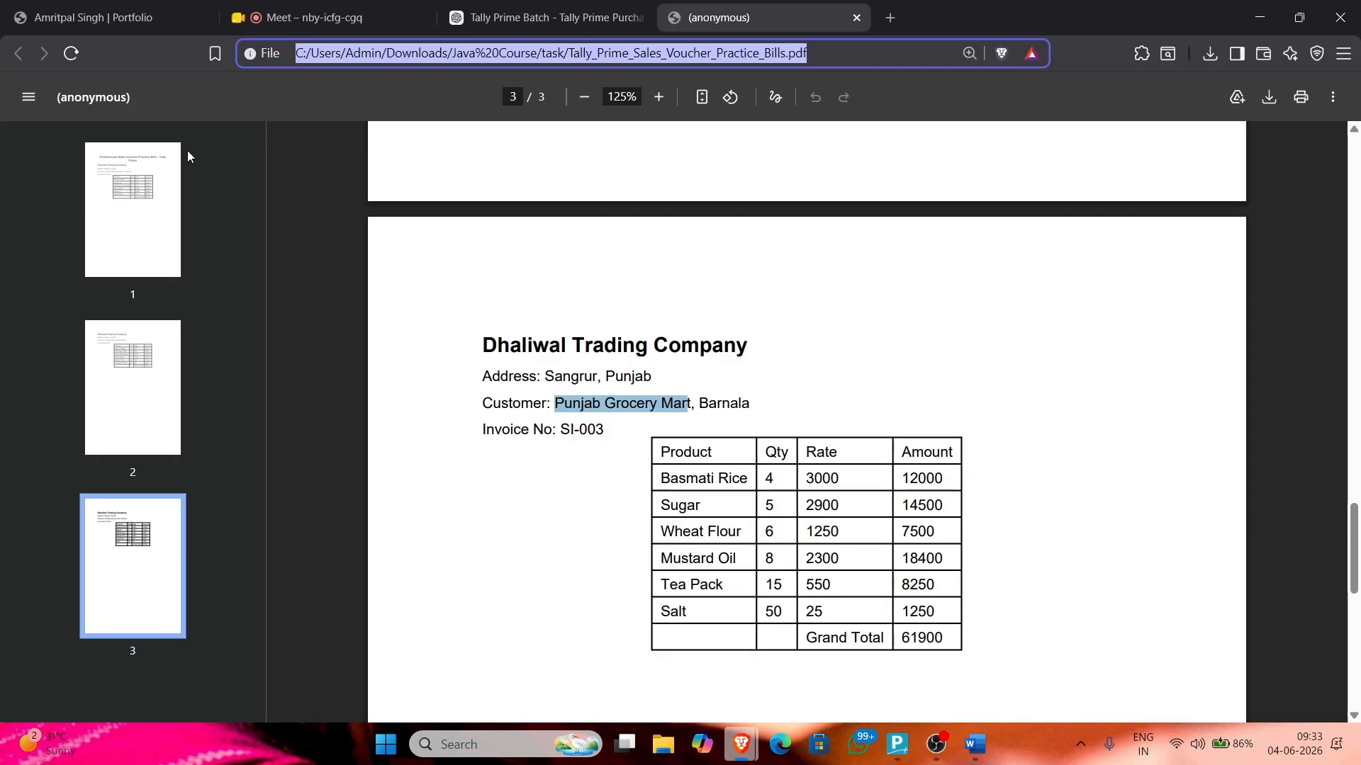
key("alt+Tab")
type("1250")
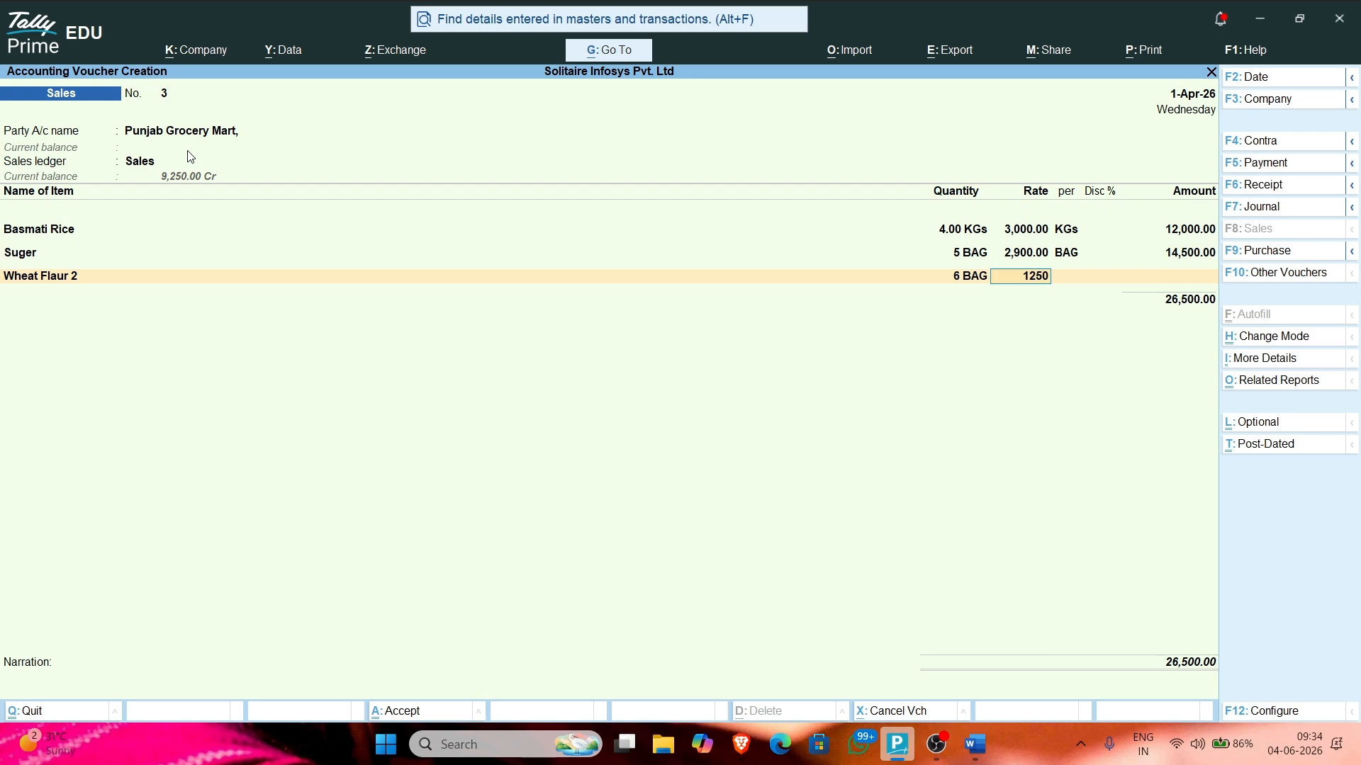
key("Return")
key("Return")
key("Return")
key("Return")
key("alt+Tab")
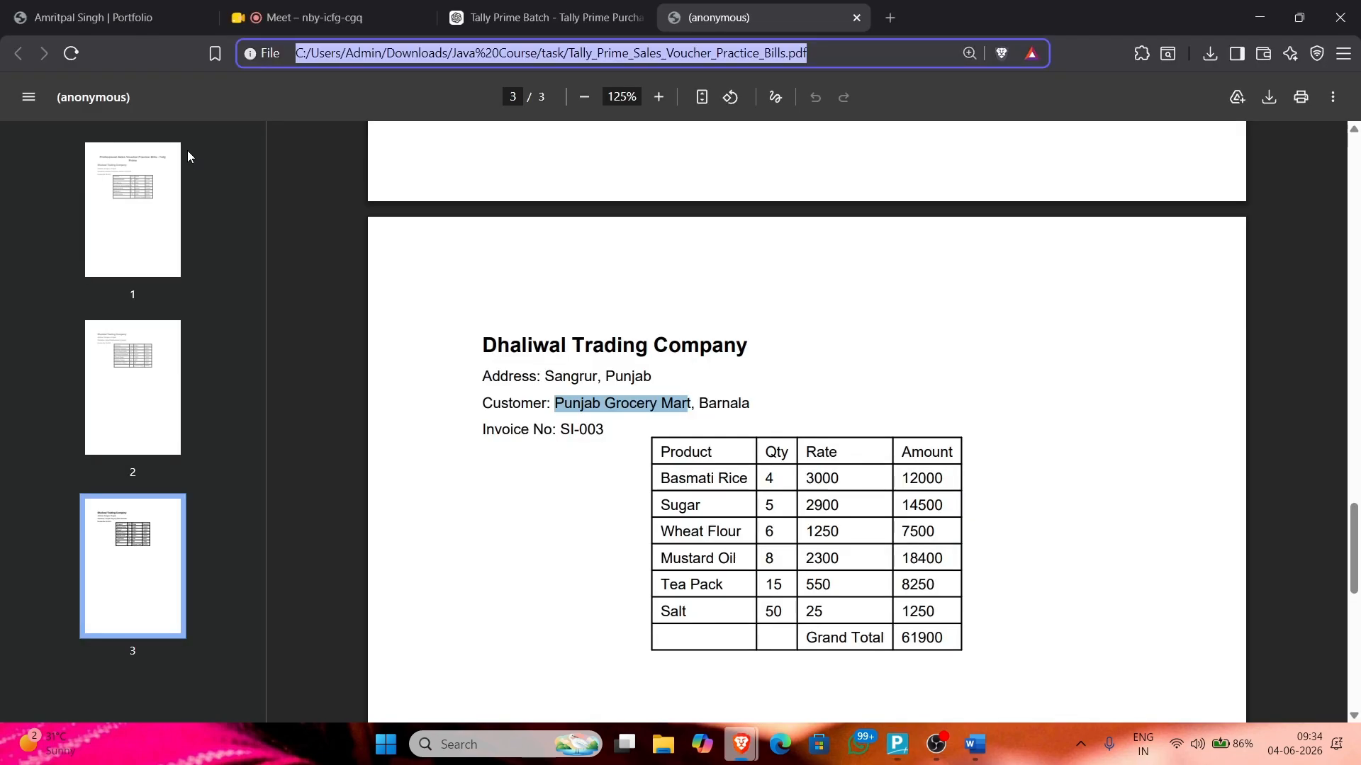
key("alt+Tab")
Step: Add Mustard Oil, 8 litres at 2,300, and end the item list
type("Mu")
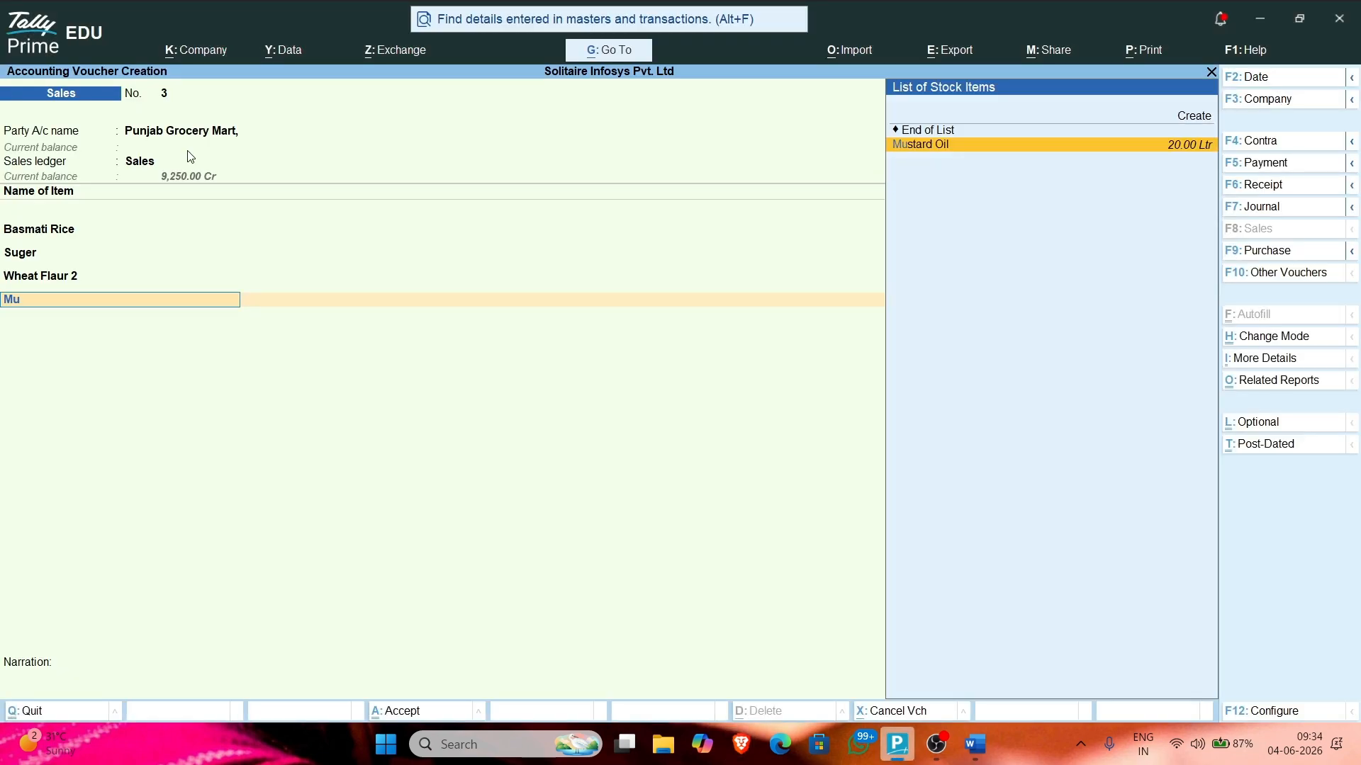
key("Return")
key("alt+Tab")
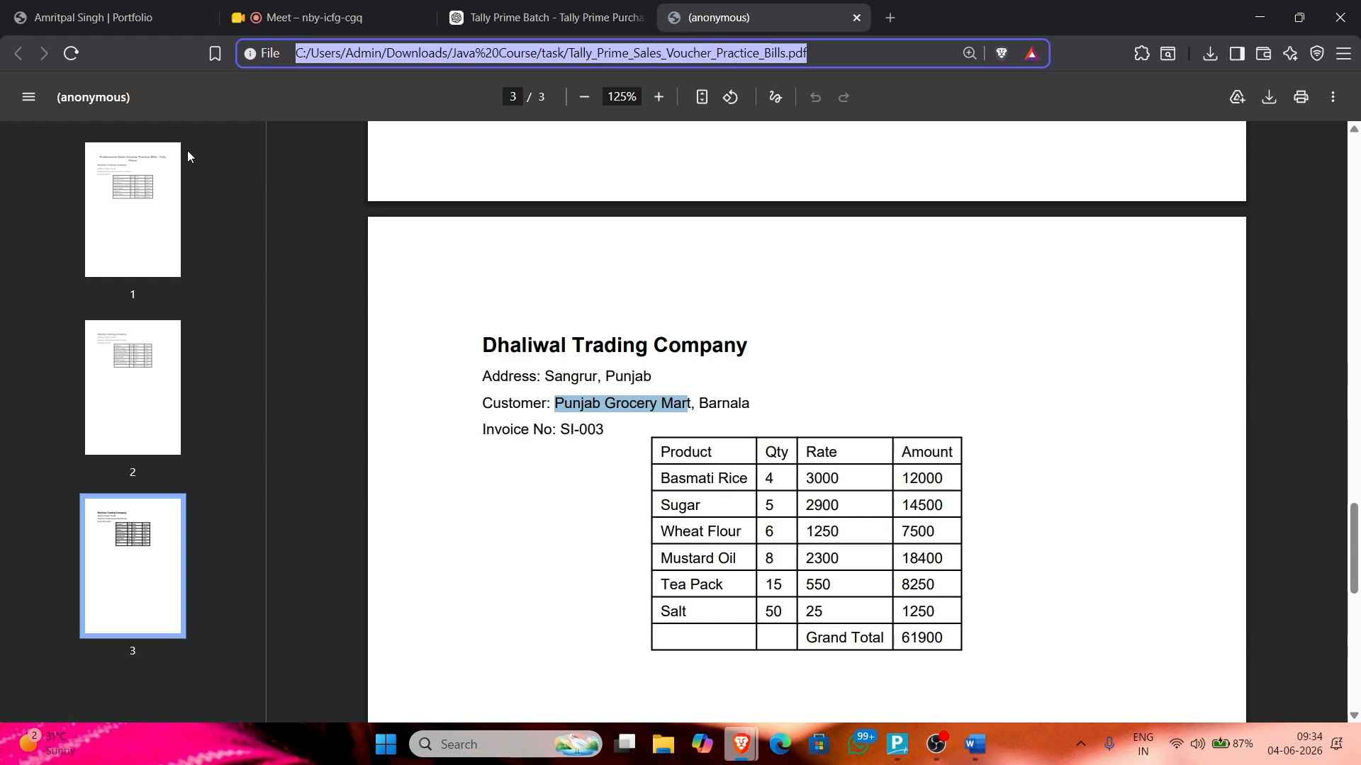
key("alt+Tab")
type("8")
key("Return")
key("alt+Tab")
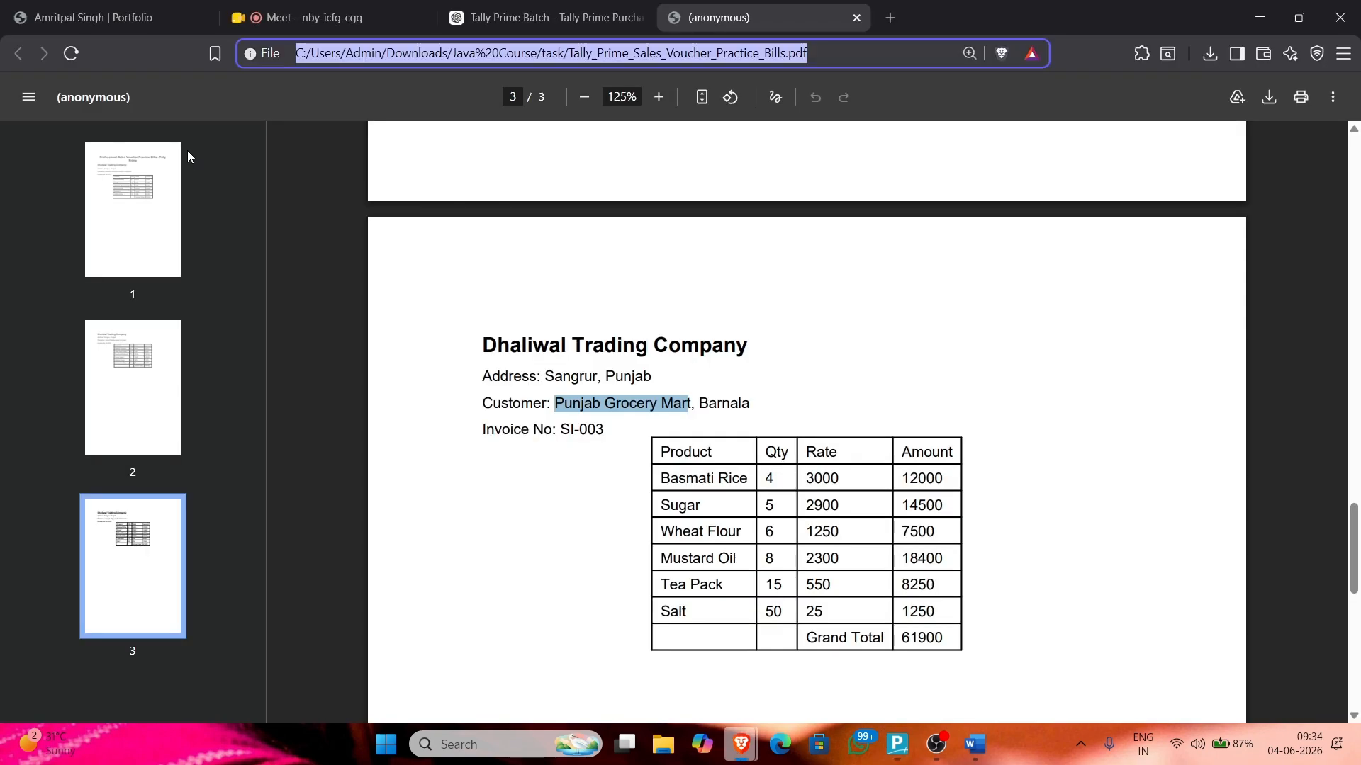
key("alt+Tab")
type("2300")
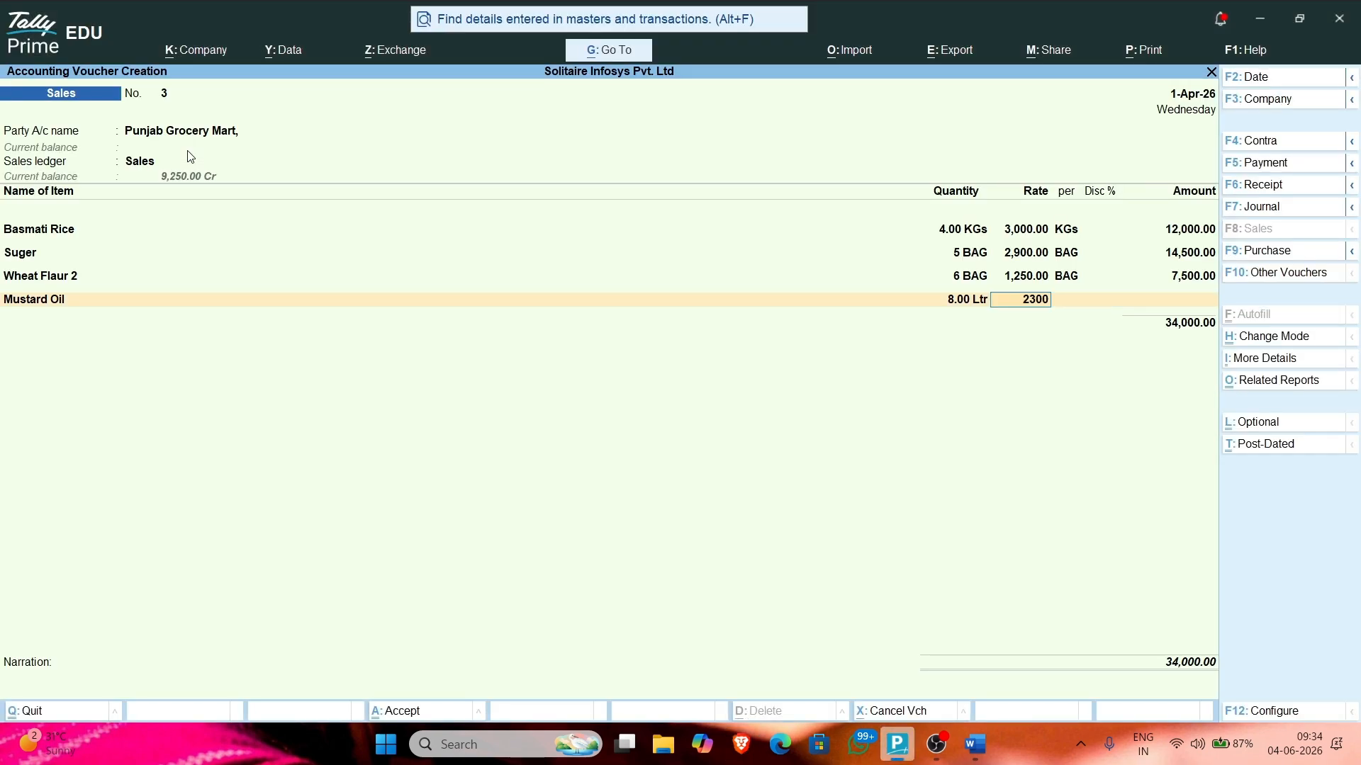
key("Return")
key("Return")
key("Return")
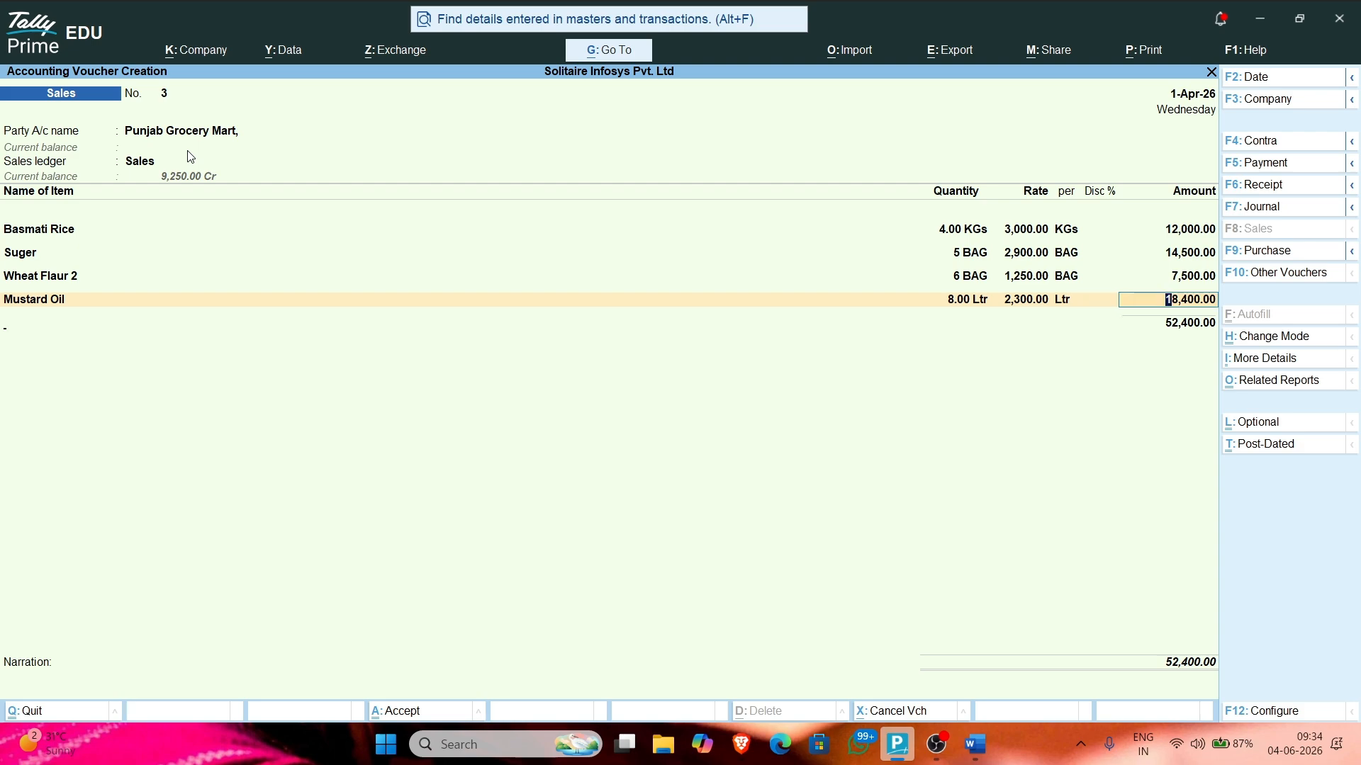
key("Return")
key("Return")
key("Return")
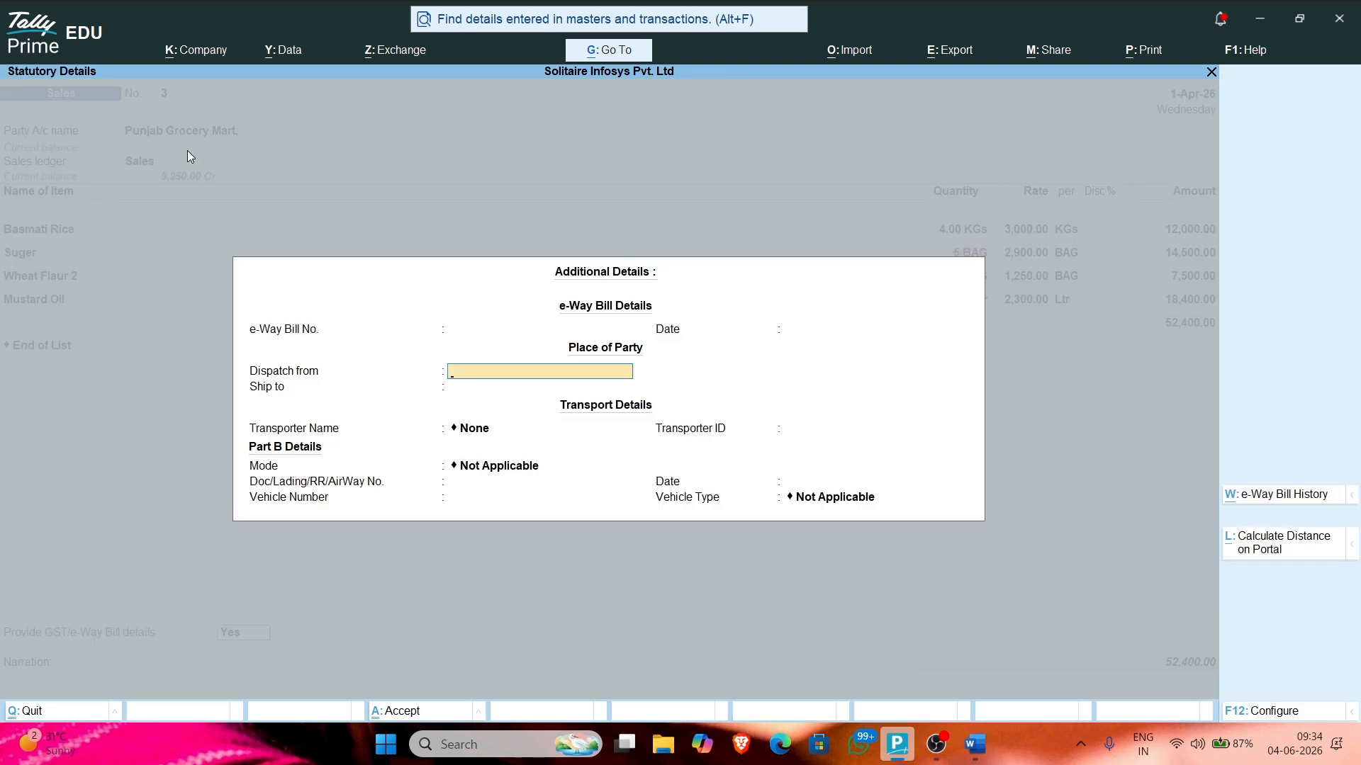
key("BackSpace")
key("BackSpace")
key("BackSpace")
key("BackSpace")
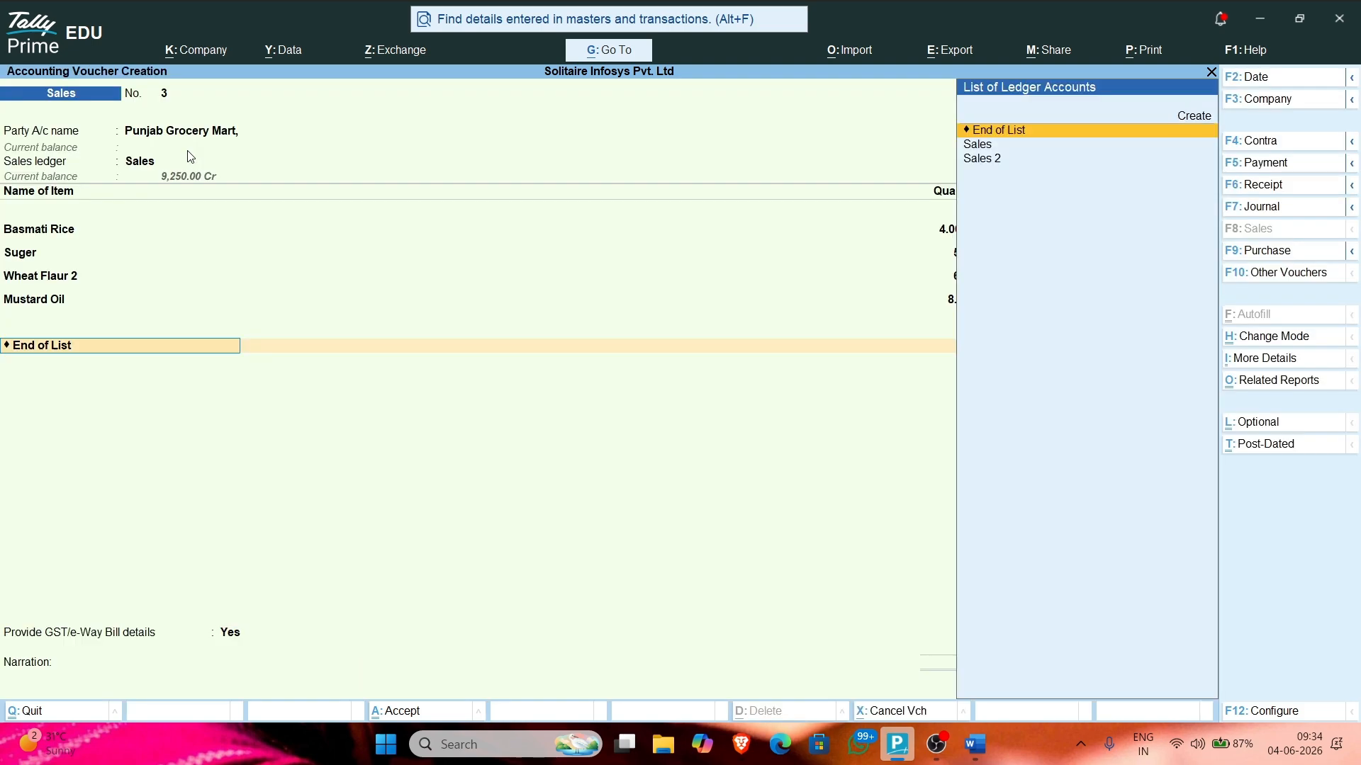
key("Return")
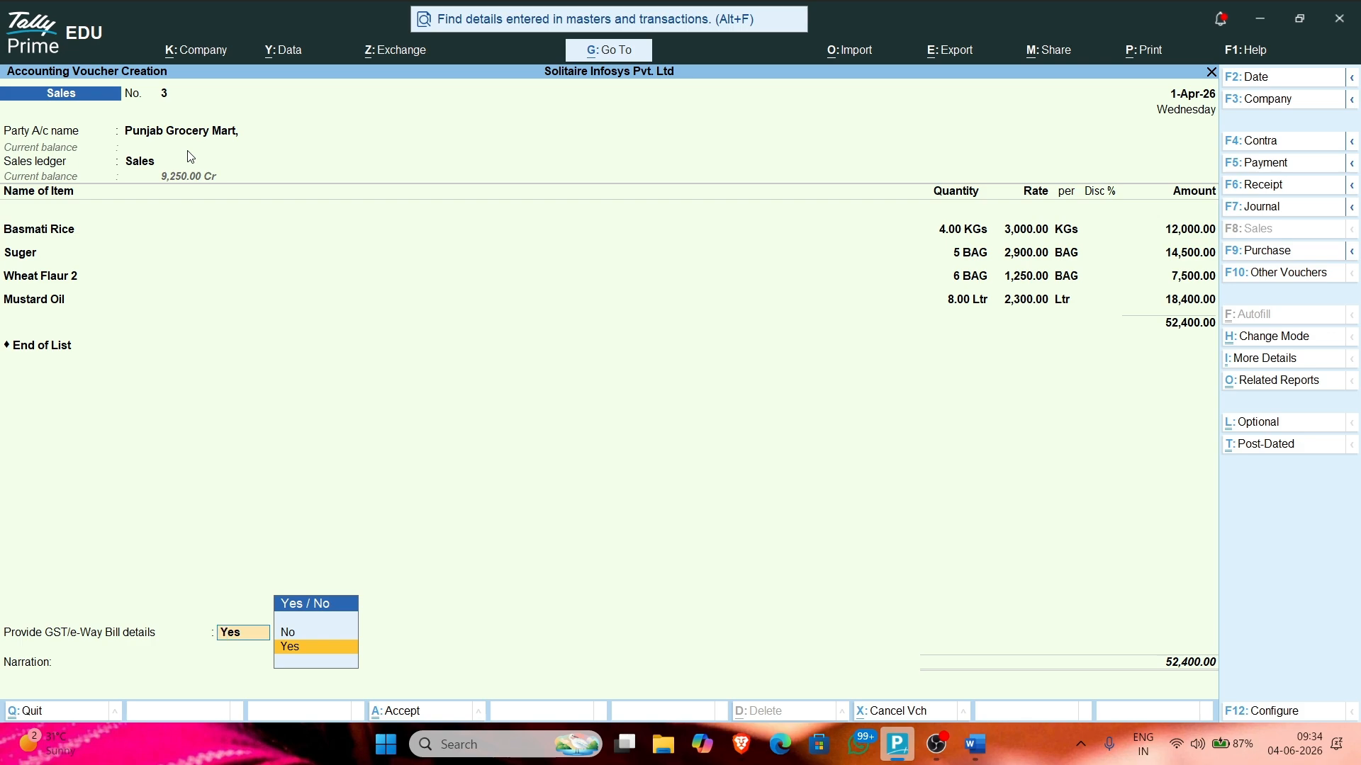
key("Return")
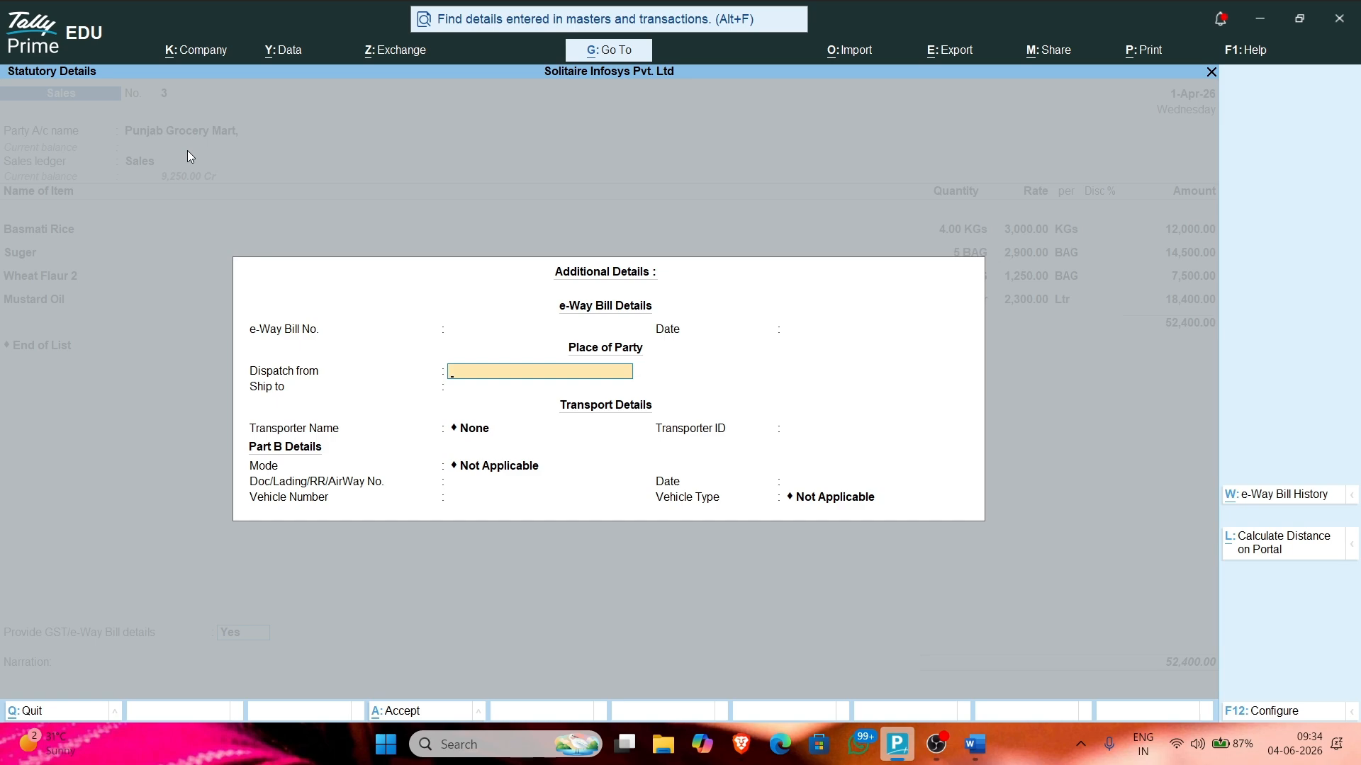
key("Up")
key("Up")
key("Escape")
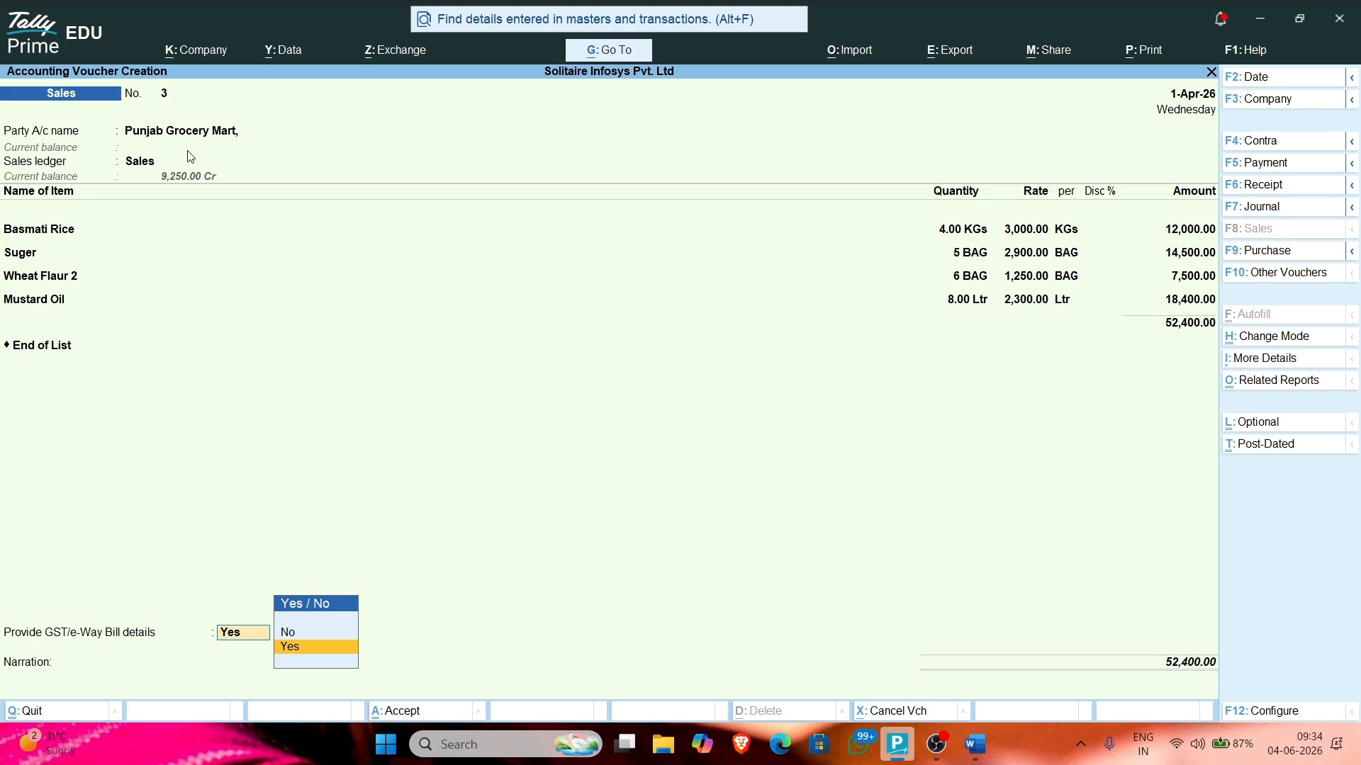
key("Up")
key("Return")
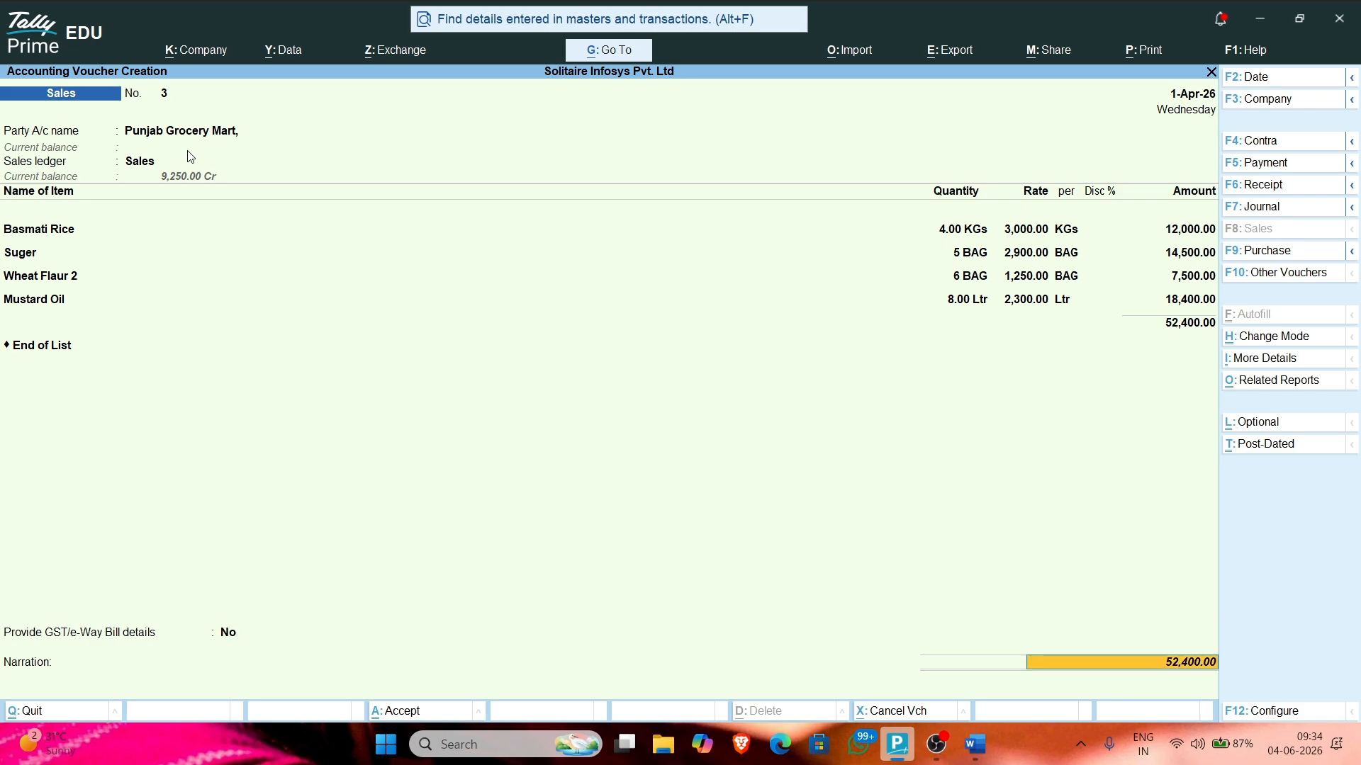
key("Escape")
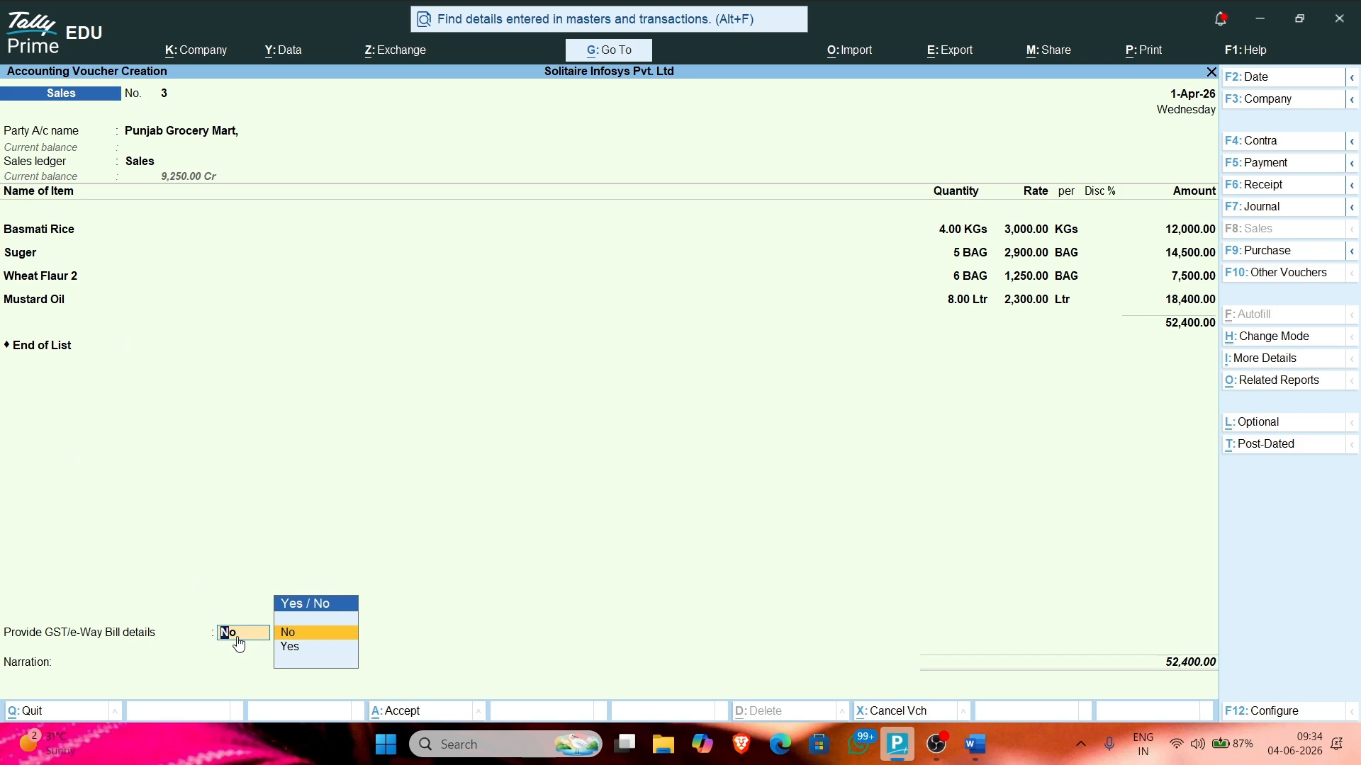
type("y")
key("Return")
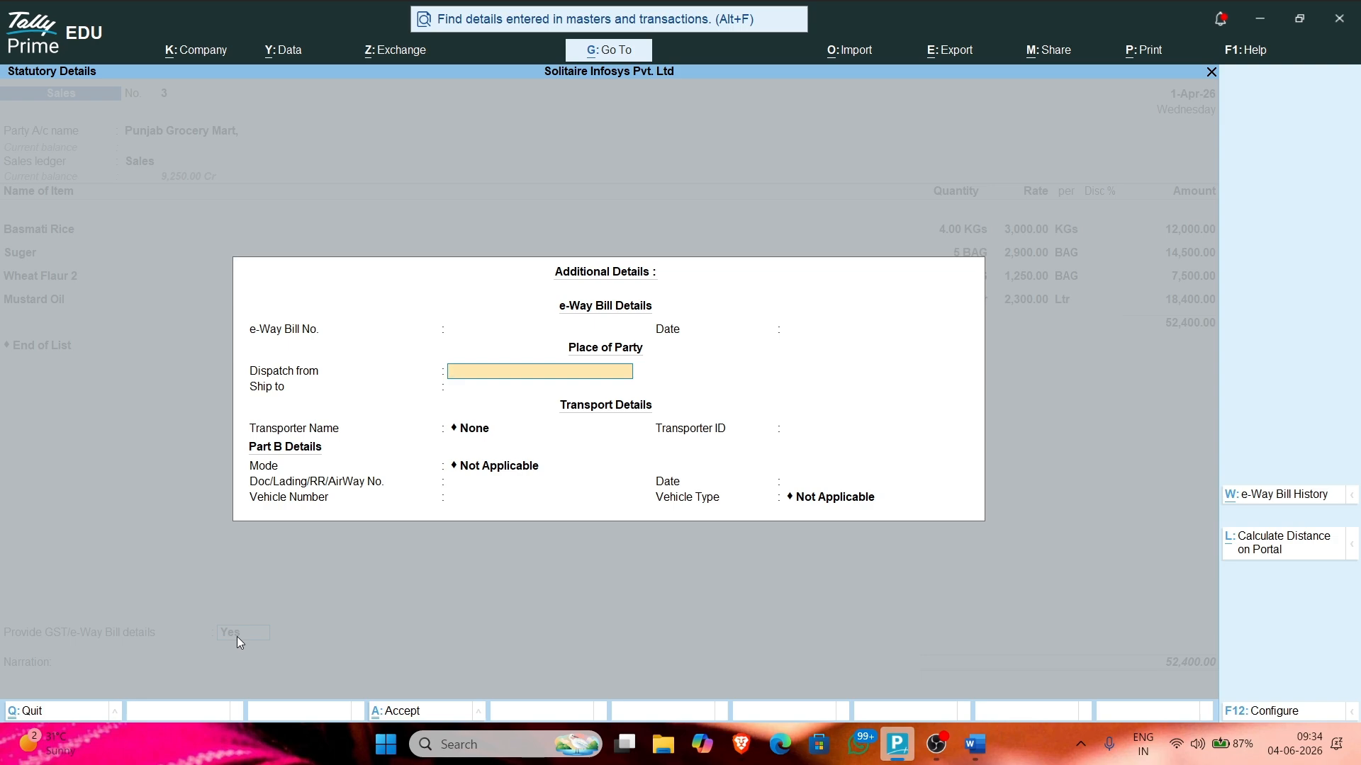
Step: Enter Chandigarh as the dispatch place and Barnala as the ship-to place
type("Chandigarh")
key("Return")
type("Barnala")
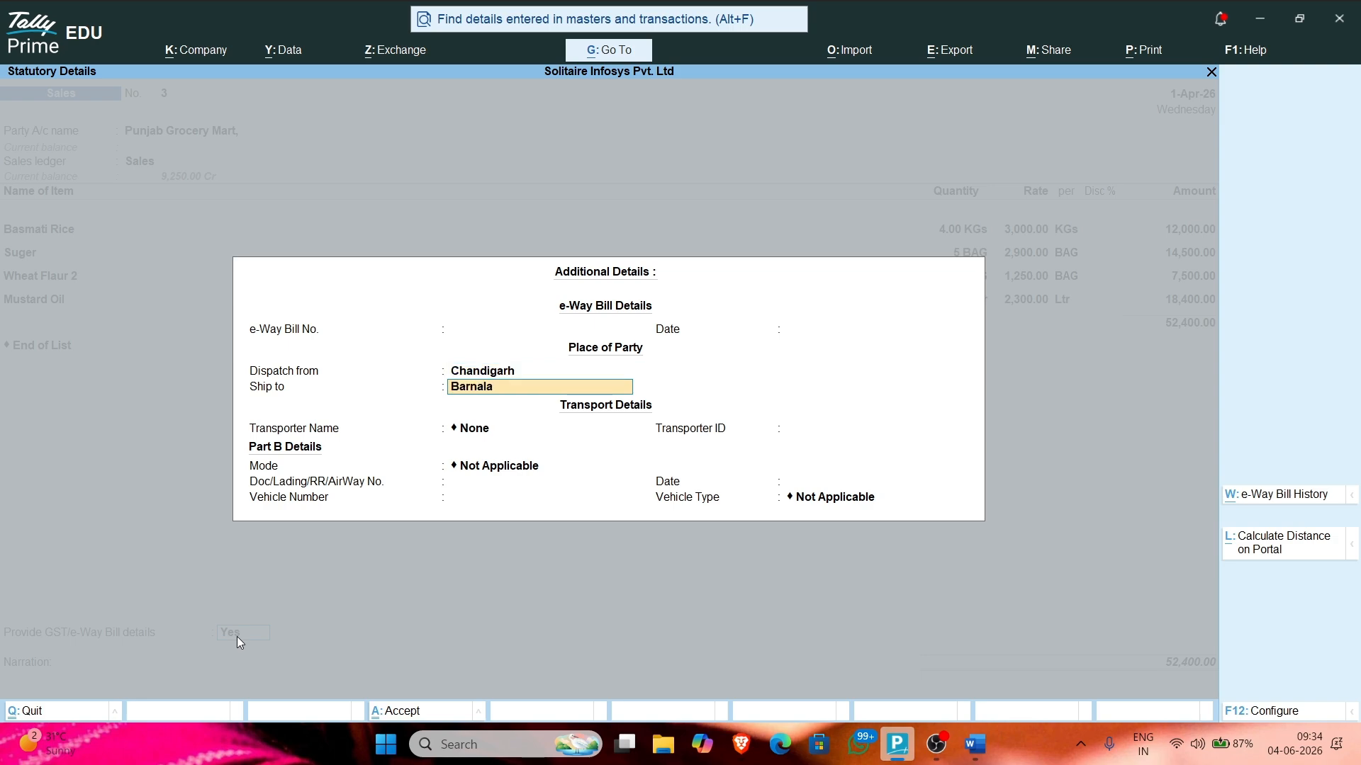
key("Return")
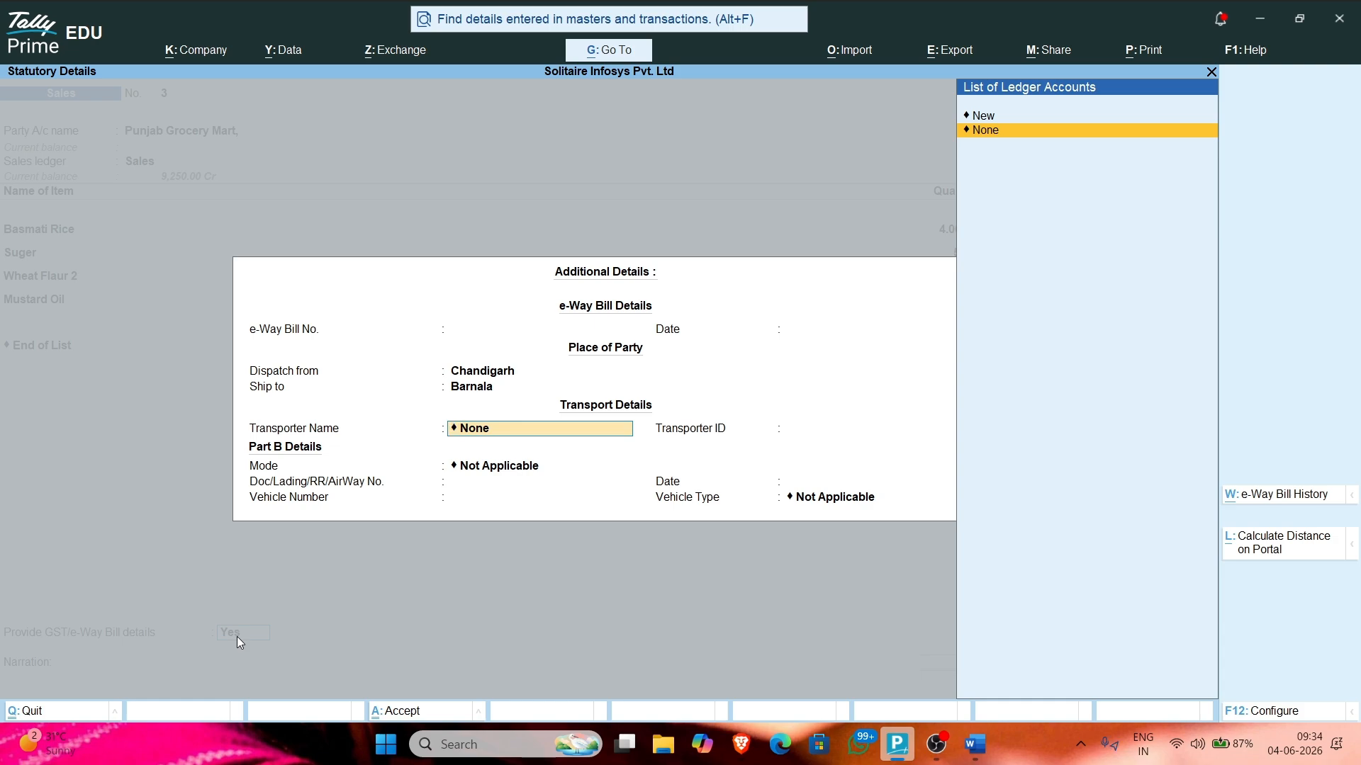
Step: Create a new transporter named AIP Transports
key("alt+c")
key("Escape")
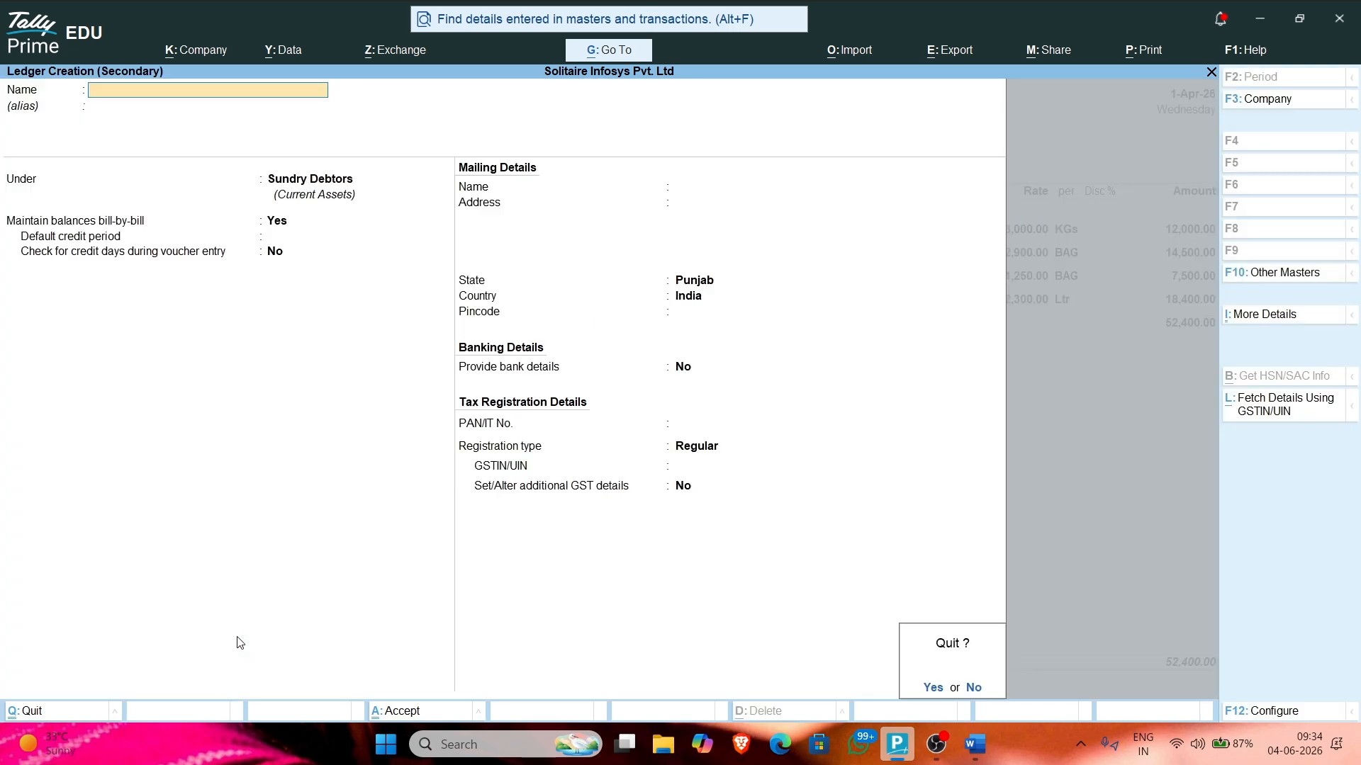
key("y")
key("Up")
key("Return")
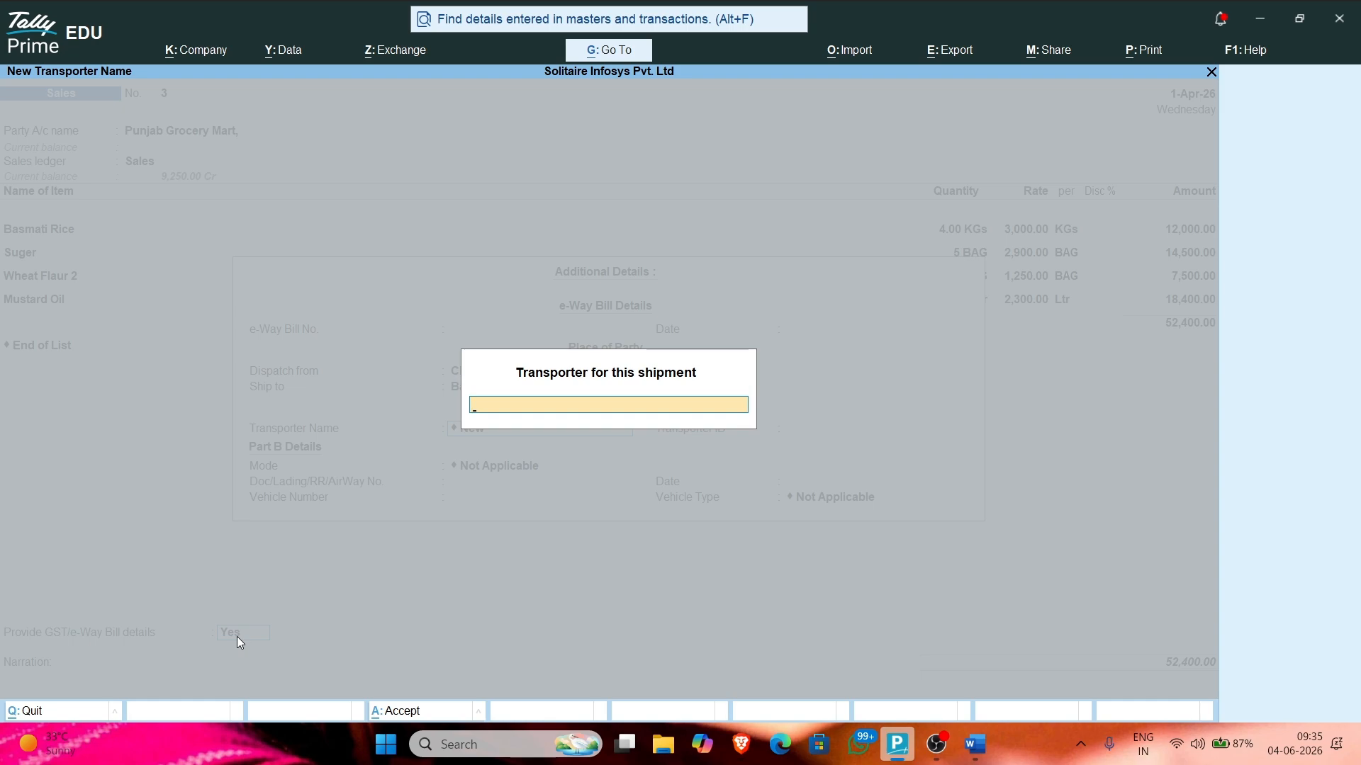
type("AIP Transports")
key("Return")
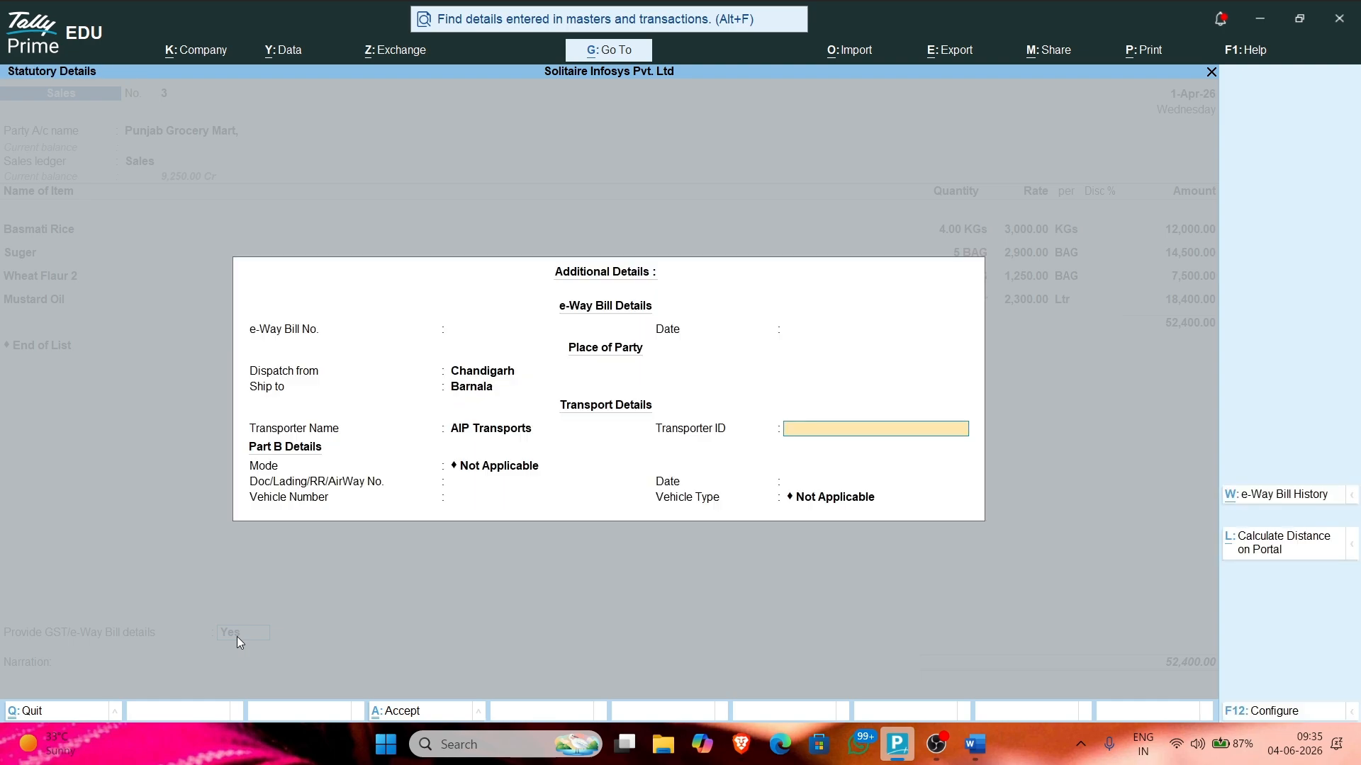
Step: Enter transporter ID A7IP3453 and set the transport mode to 1 - Road
type("A7IP3453")
key("Return")
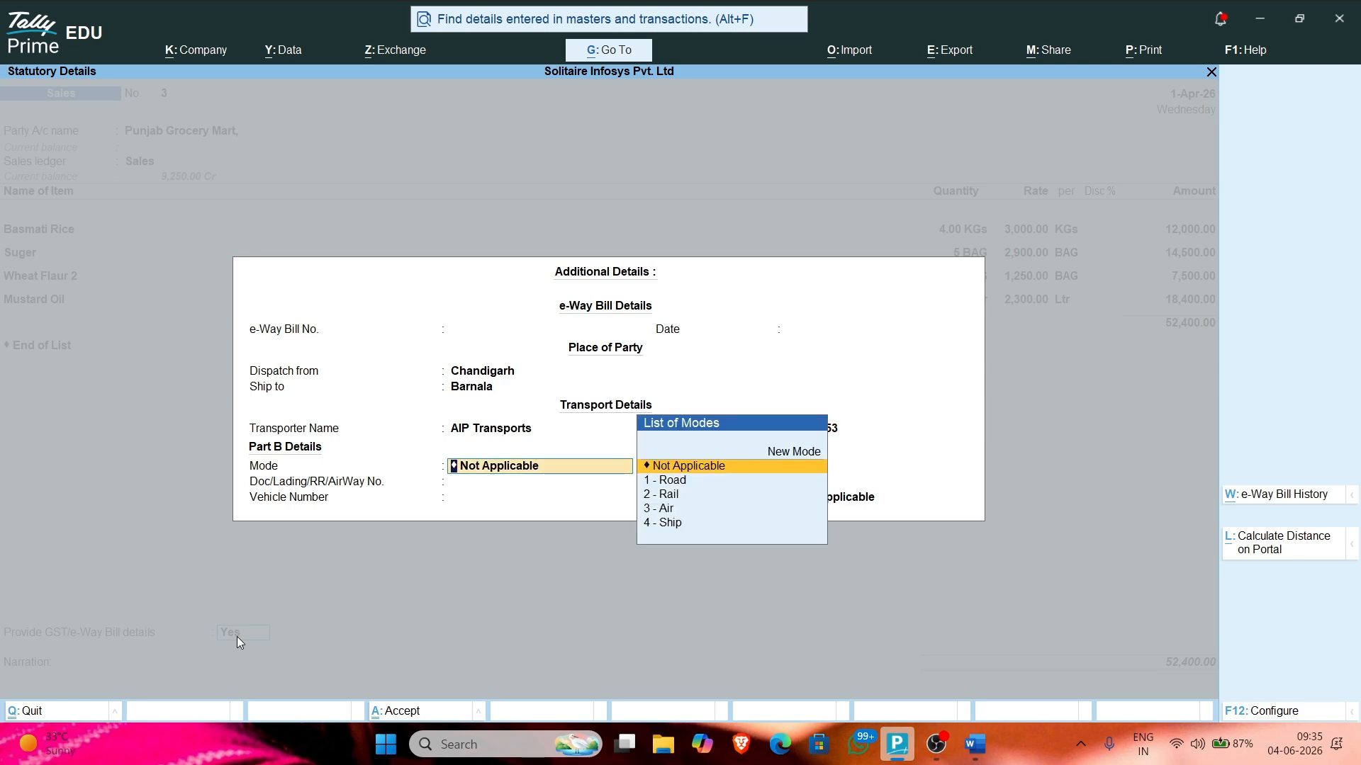
key("Down")
key("Down")
key("Down")
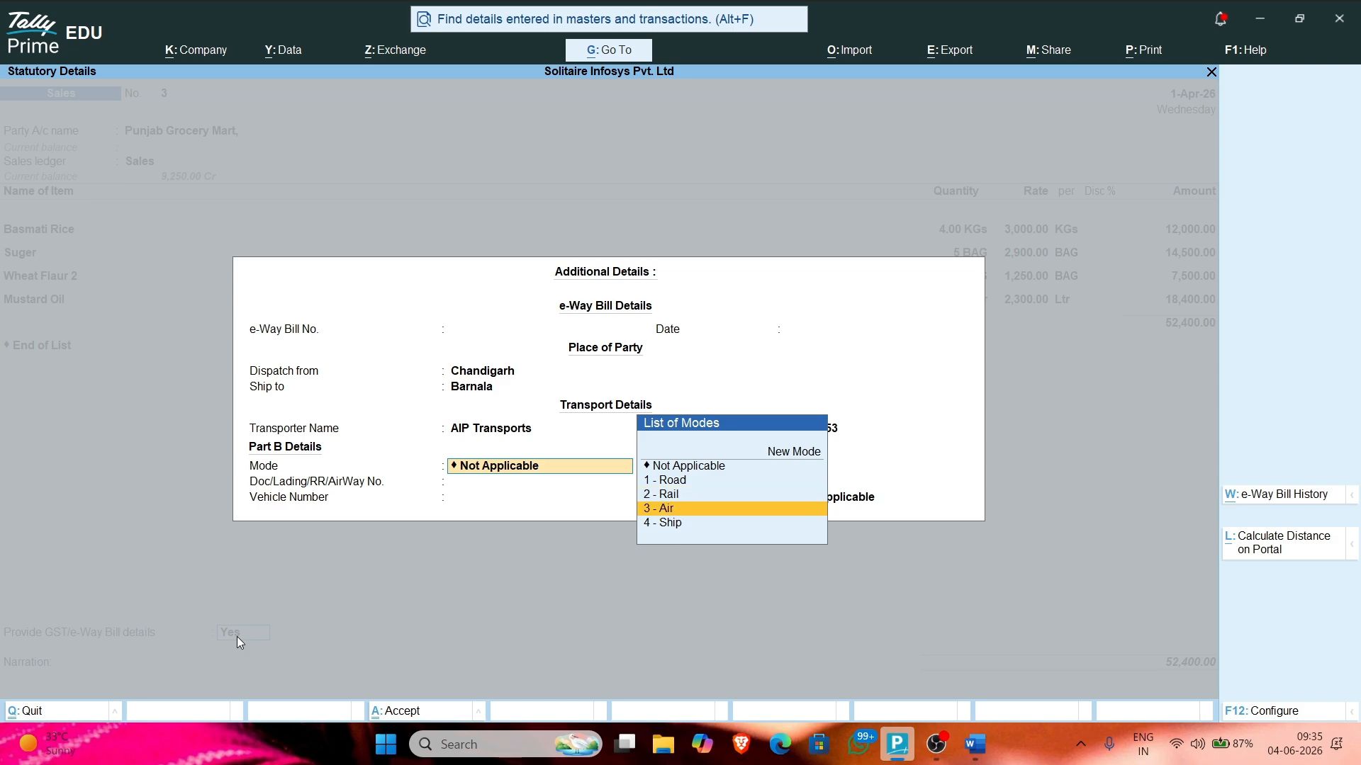
key("Up")
key("Up")
key("Return")
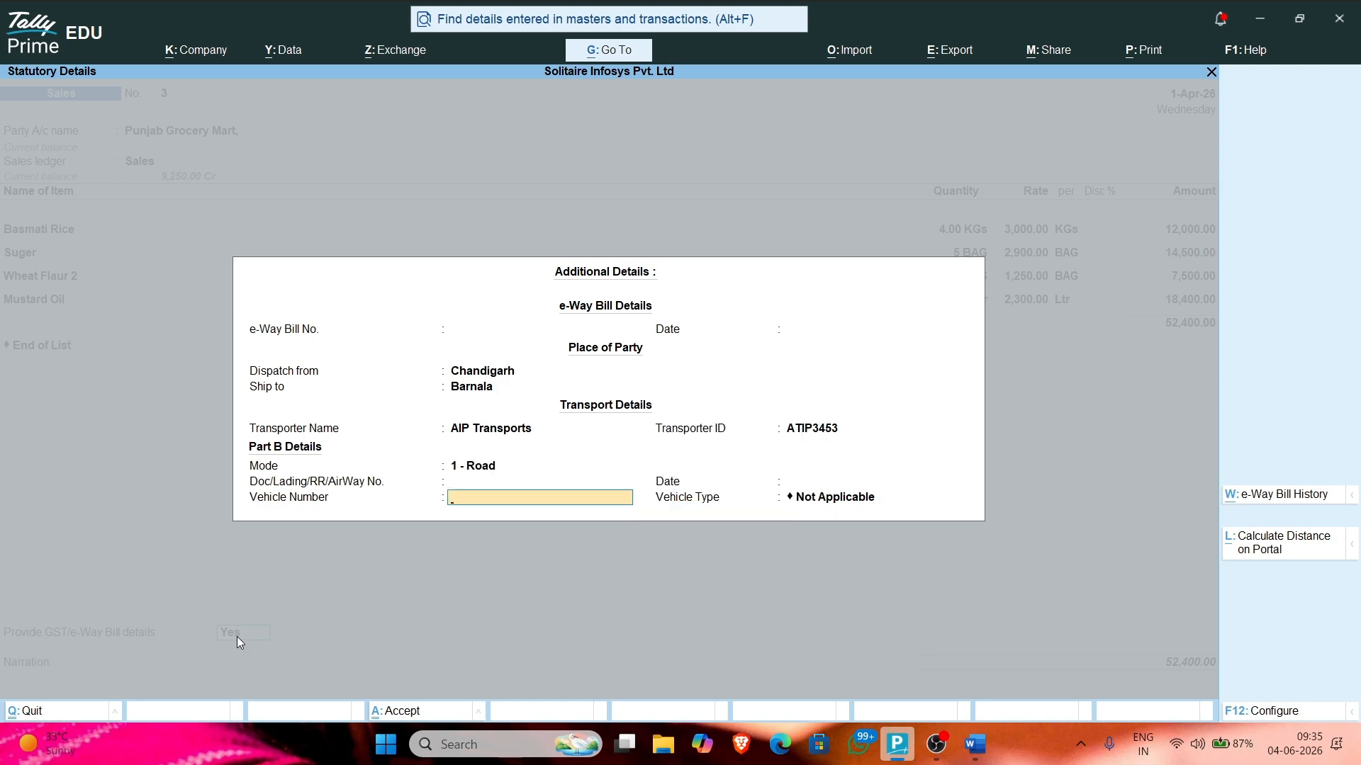
type("CH01AT5683")
key("Return")
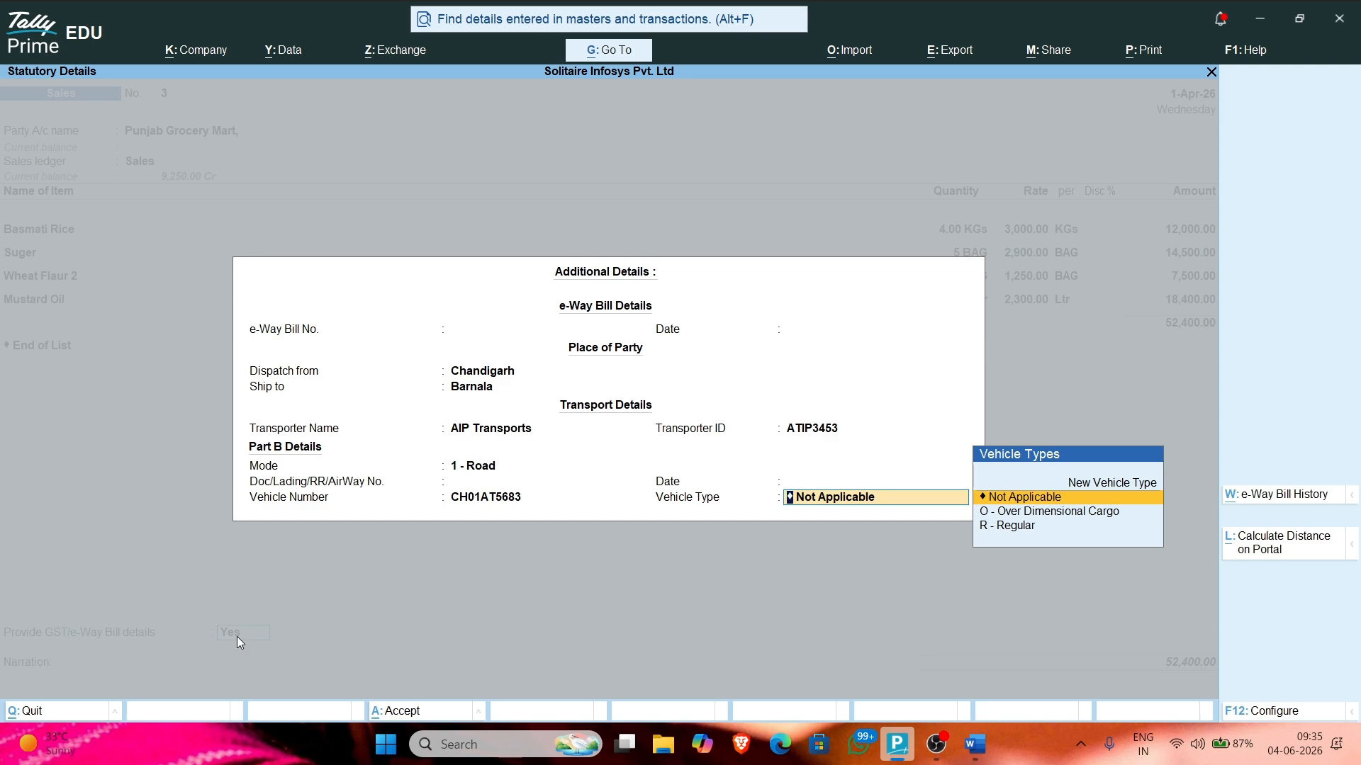
key("Down")
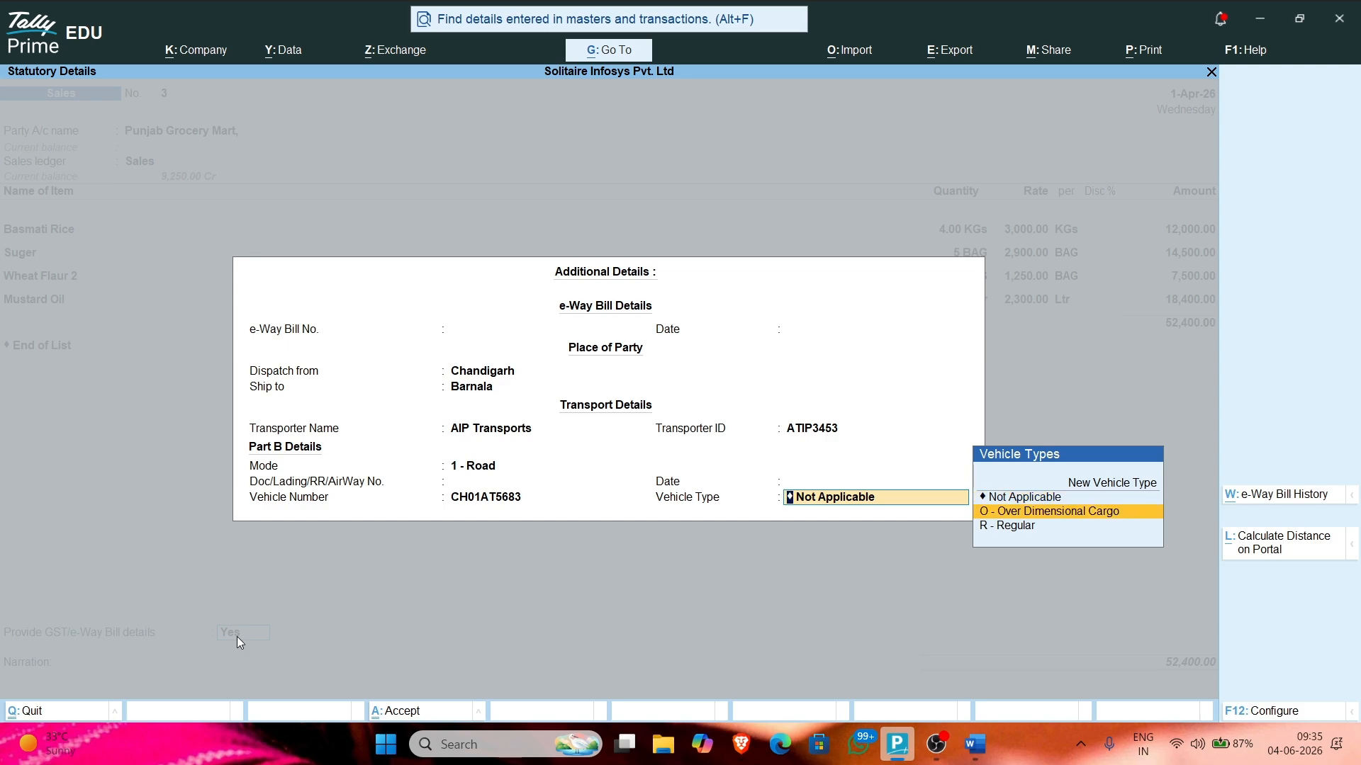
key("Down")
key("Return")
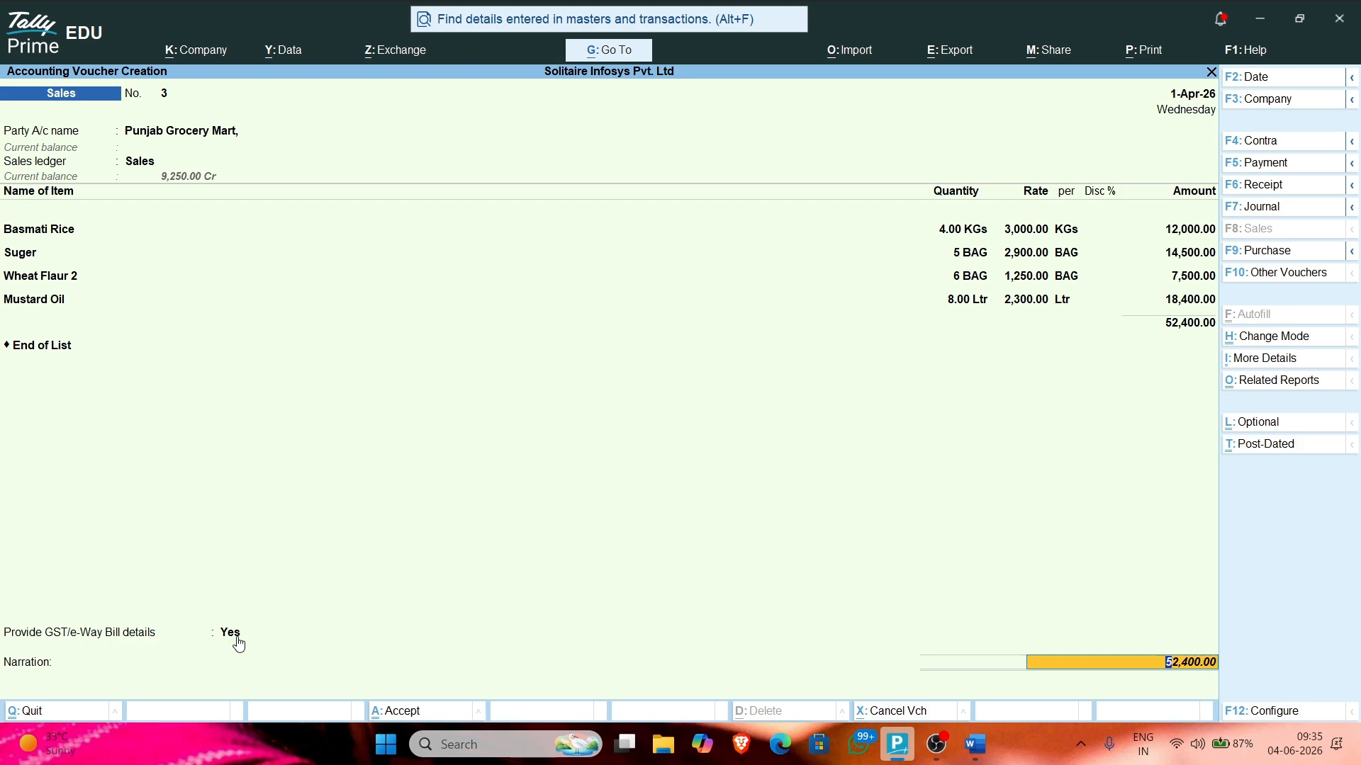
Step: Create a New Ref bill 'Punjab Grocery MArt Diwali Products' for the full 52,400.00 Dr
key("Return")
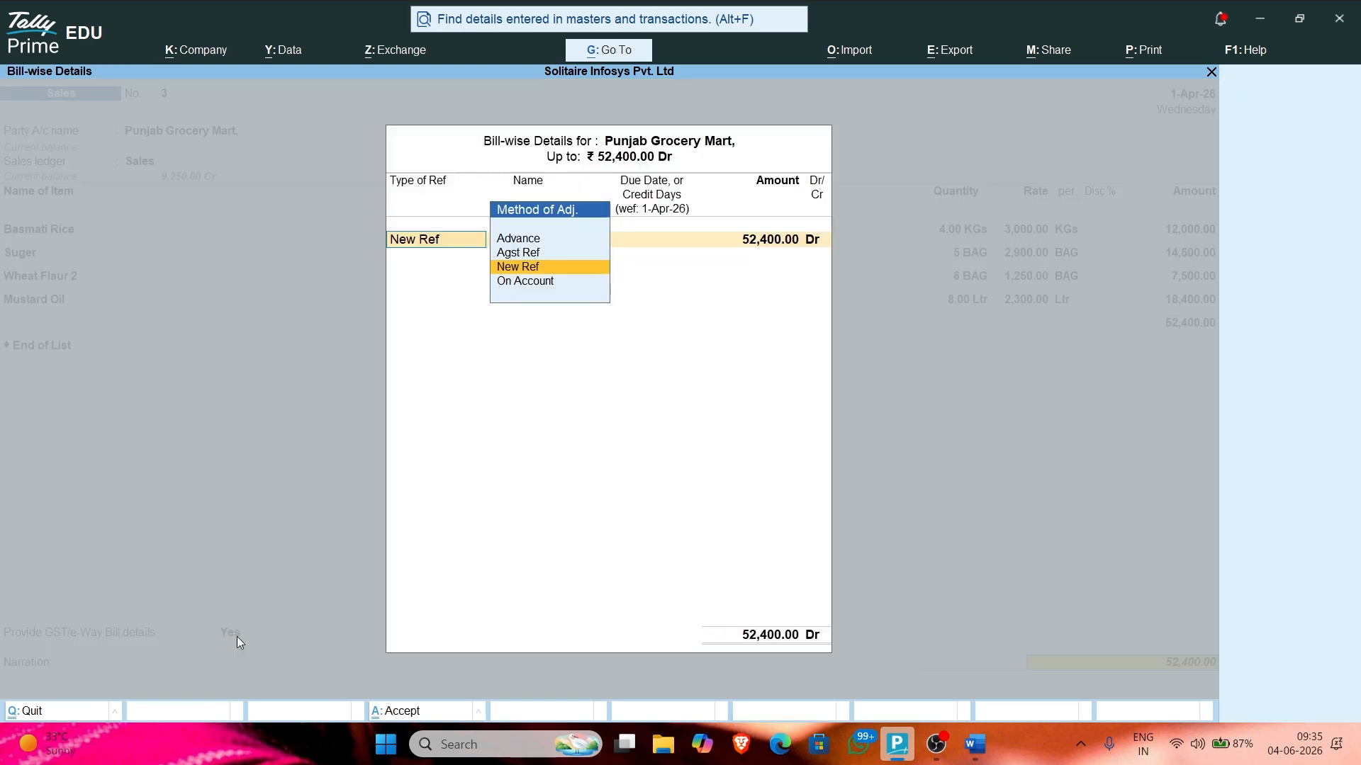
key("Return")
key("Return")
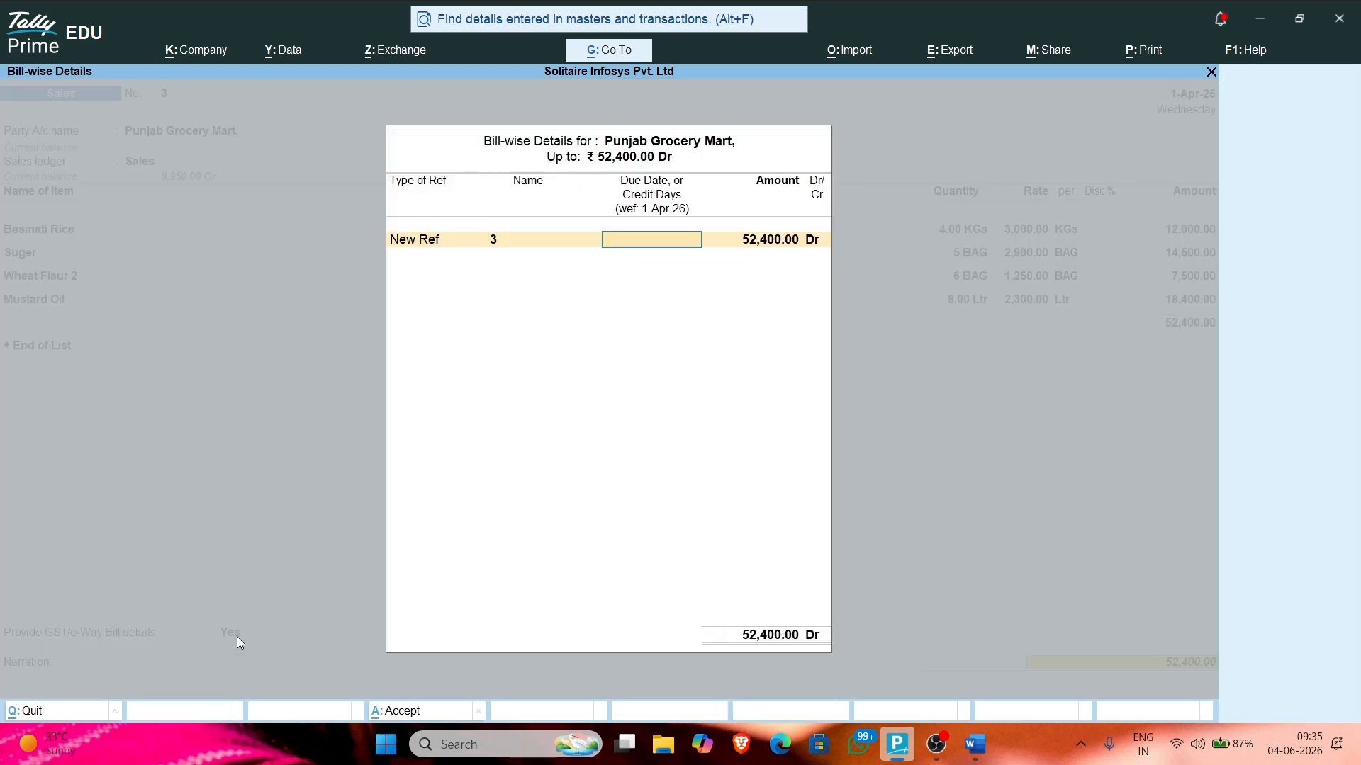
key("BackSpace")
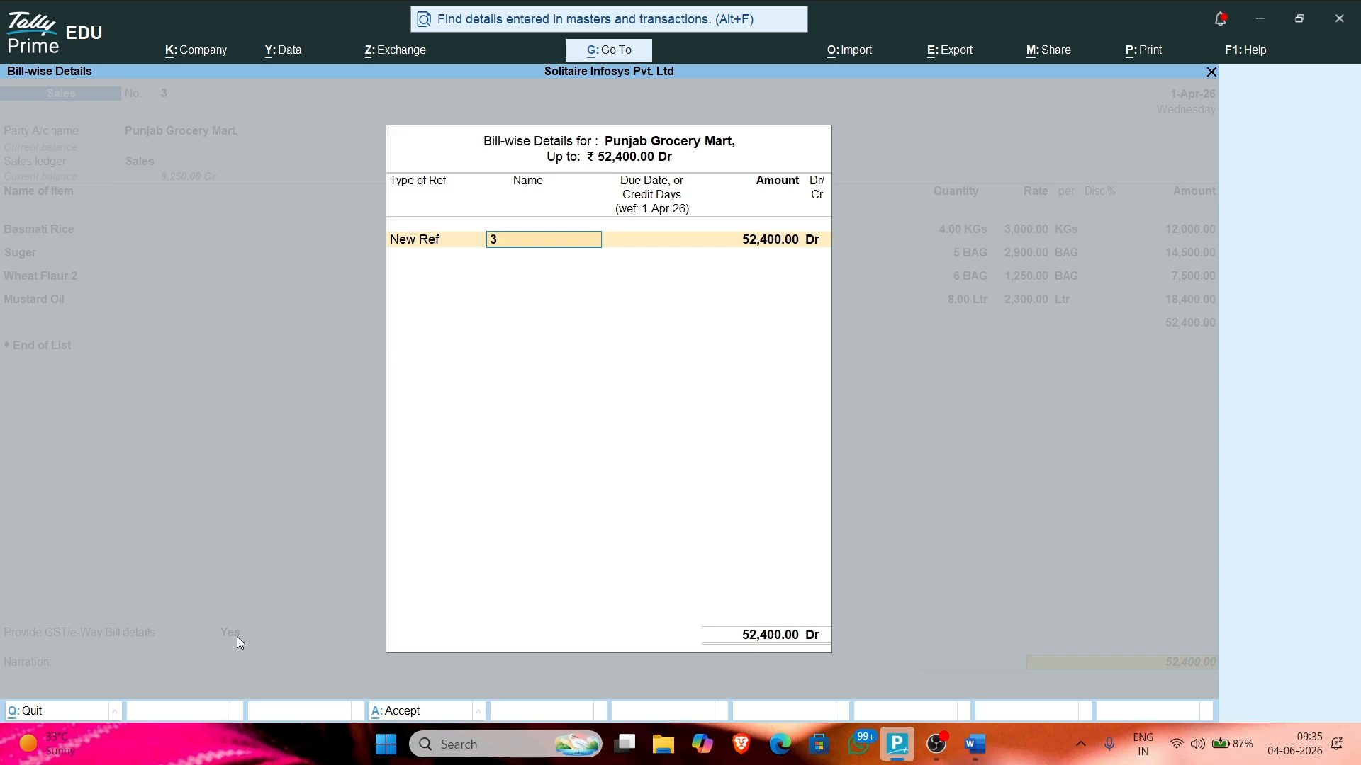
type("Punjab Grocery MArt Diwal")
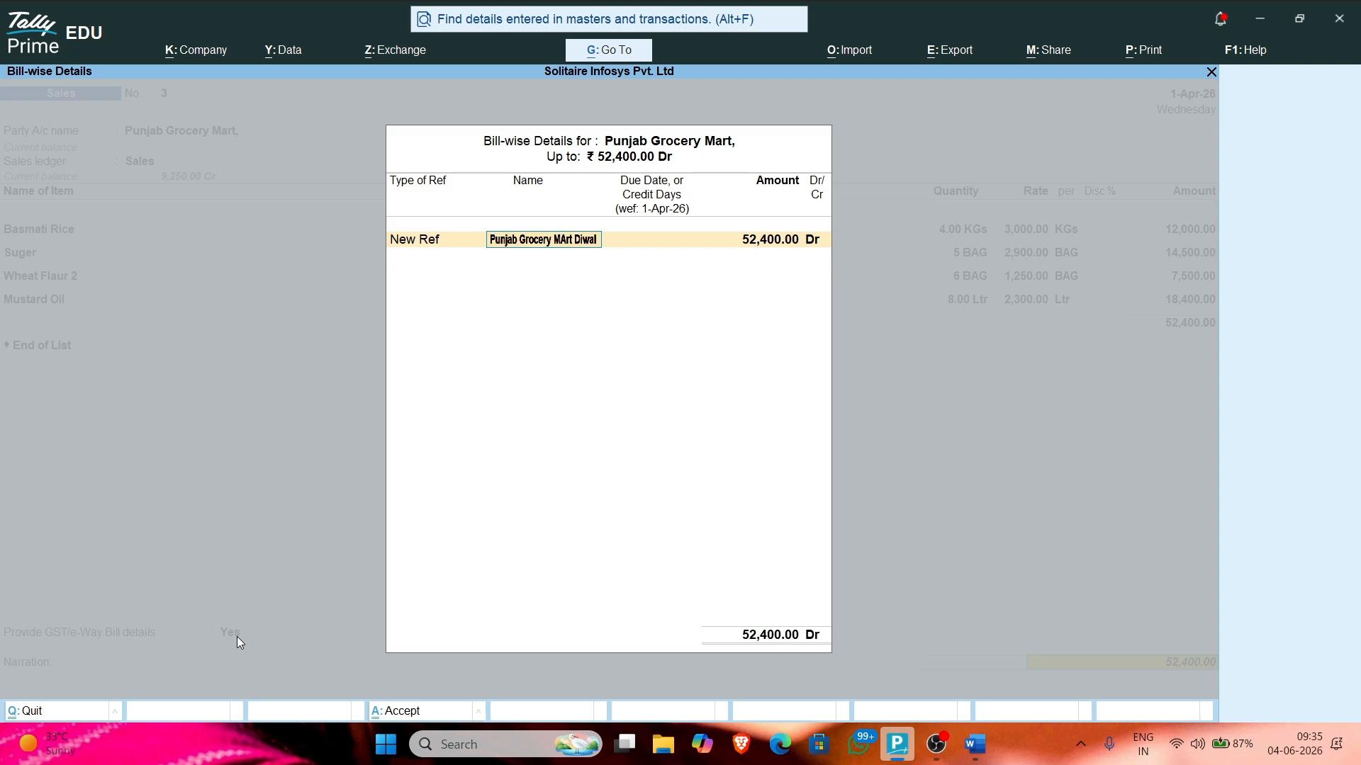
type("i Pr")
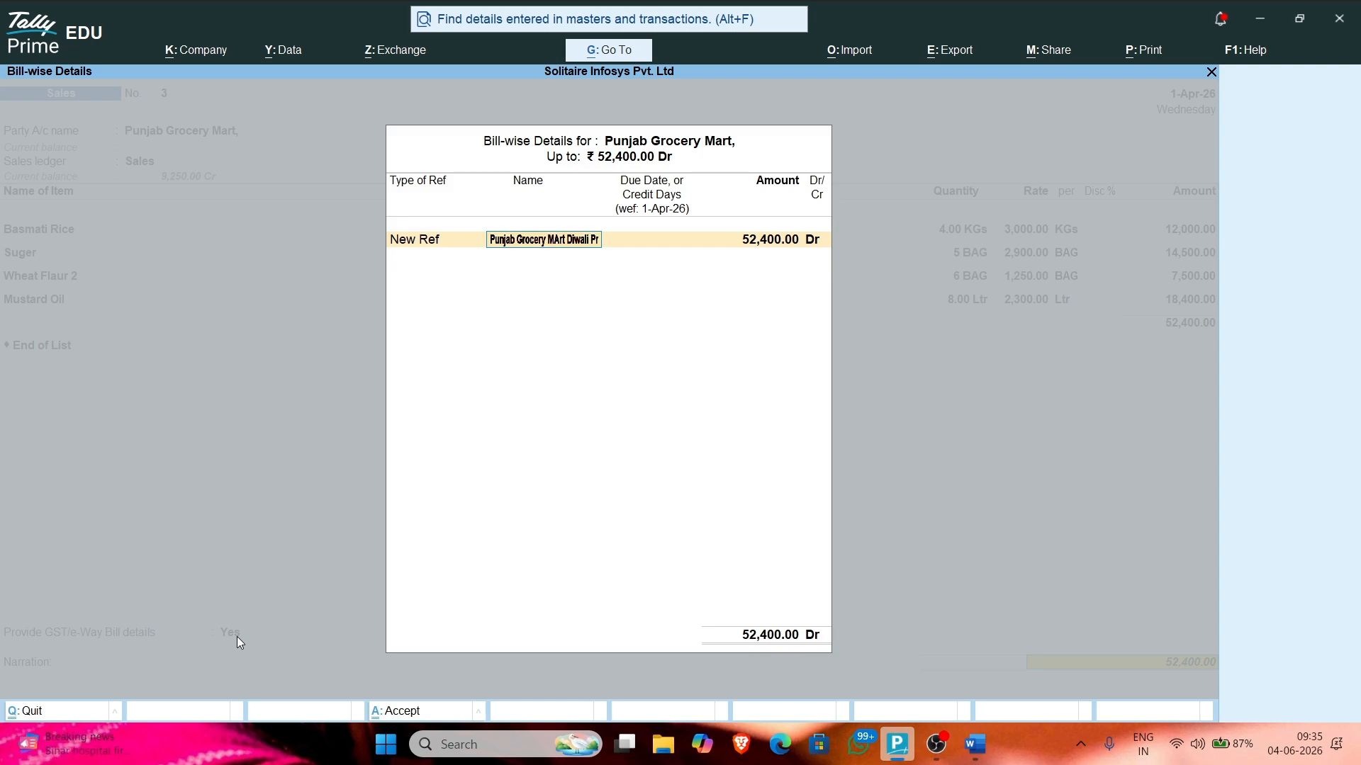
type("oducts")
key("Return")
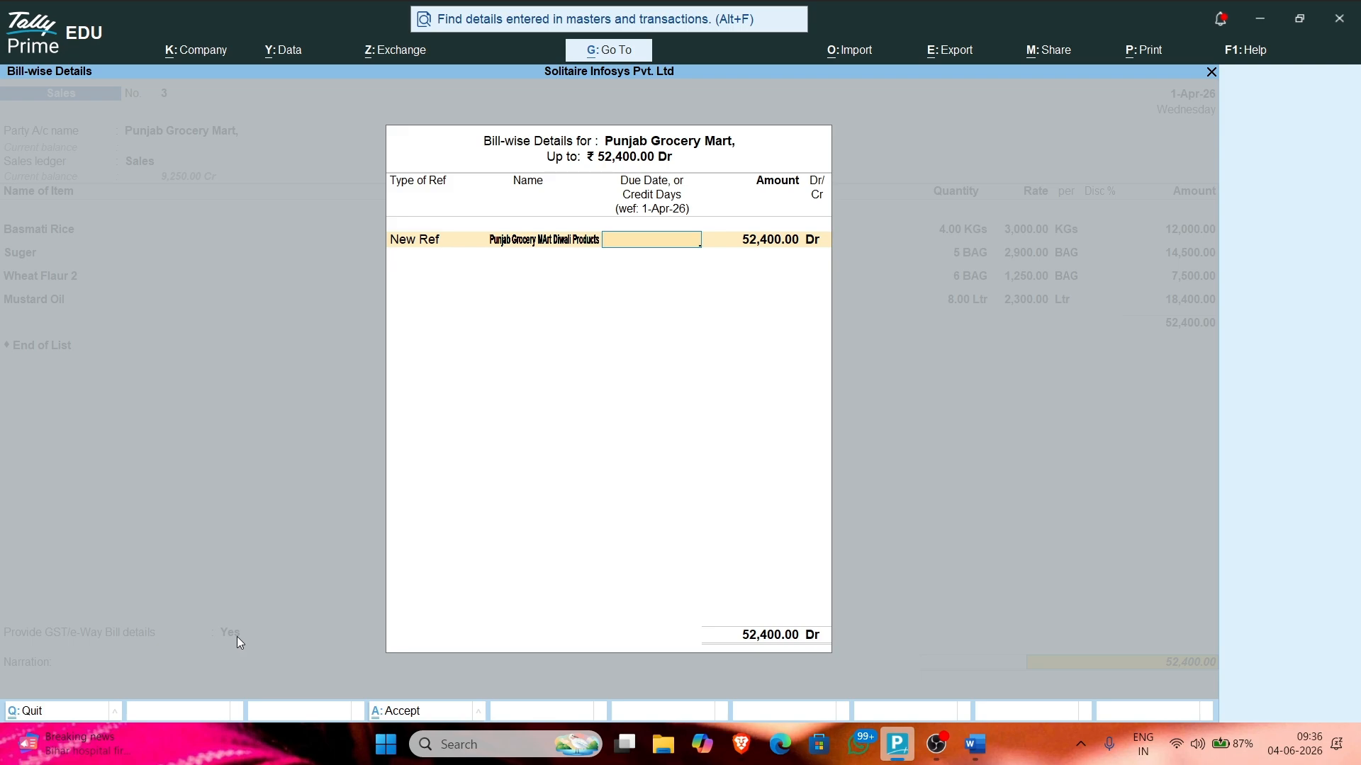
key("Return")
key("Return")
key("Return")
Step: Save Sales voucher No. 3 and reopen it
key("Return")
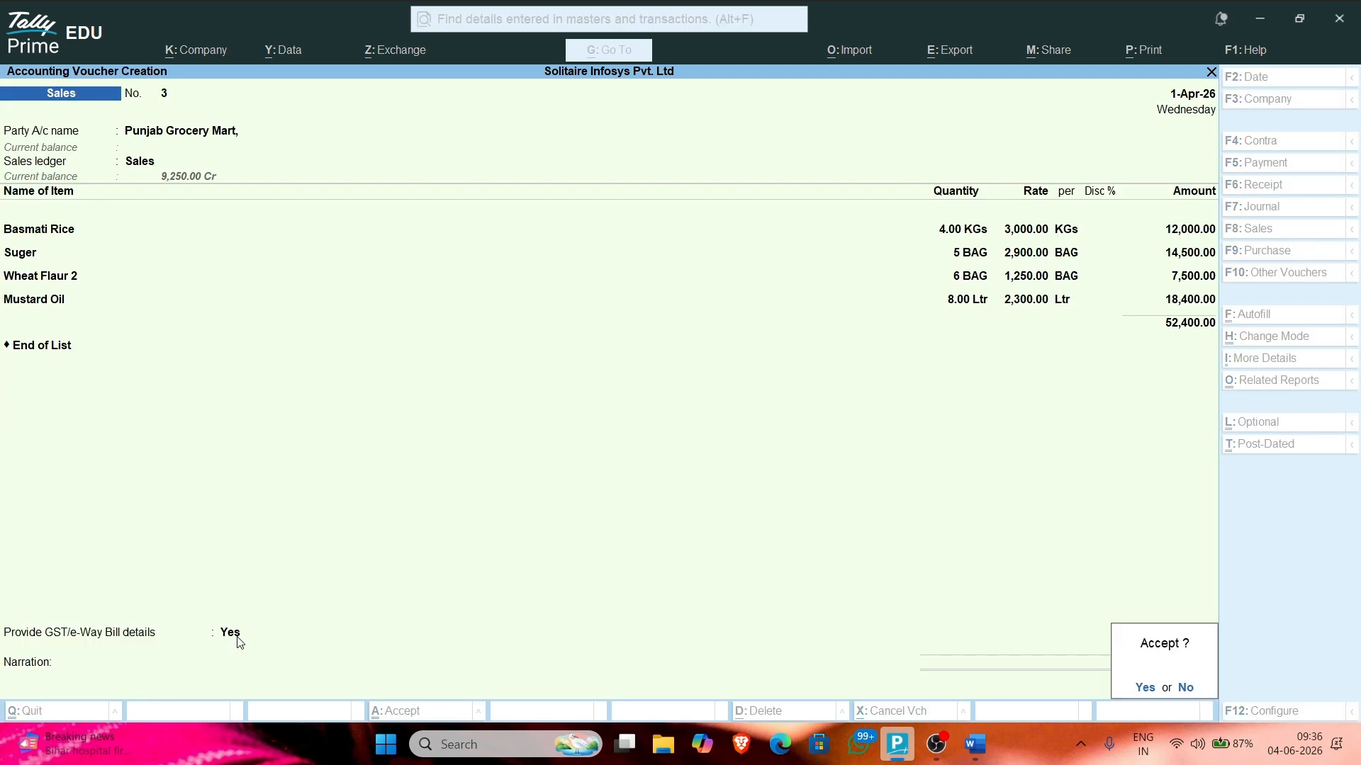
key("Return")
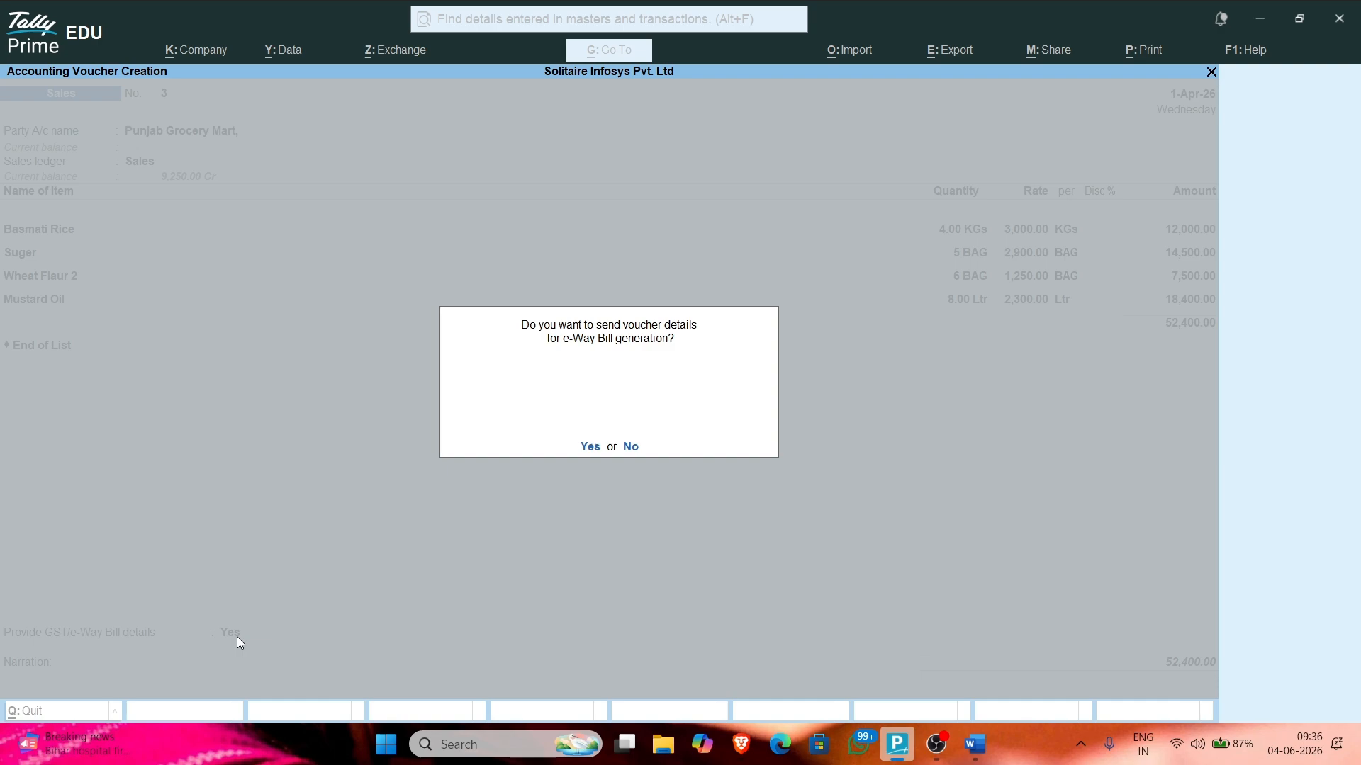
key("Return")
key("Return")
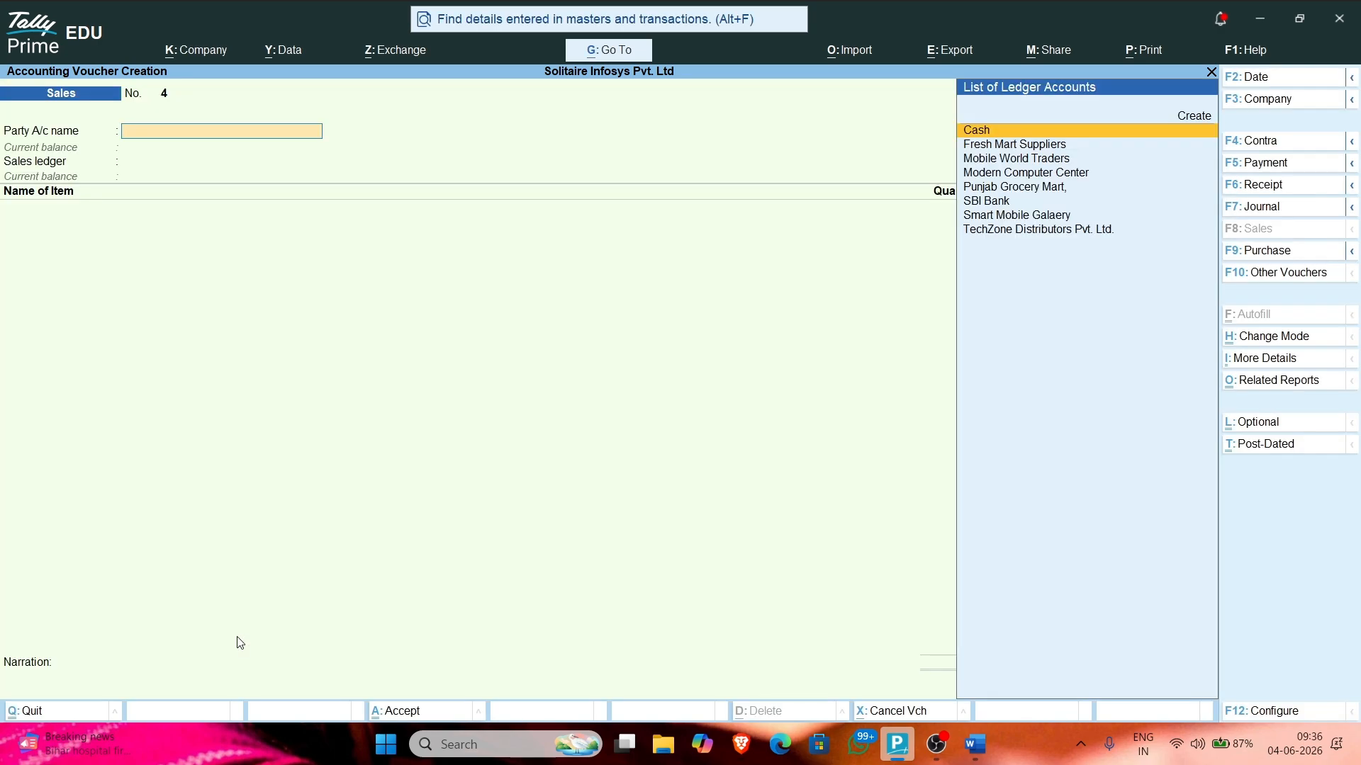
key("Up")
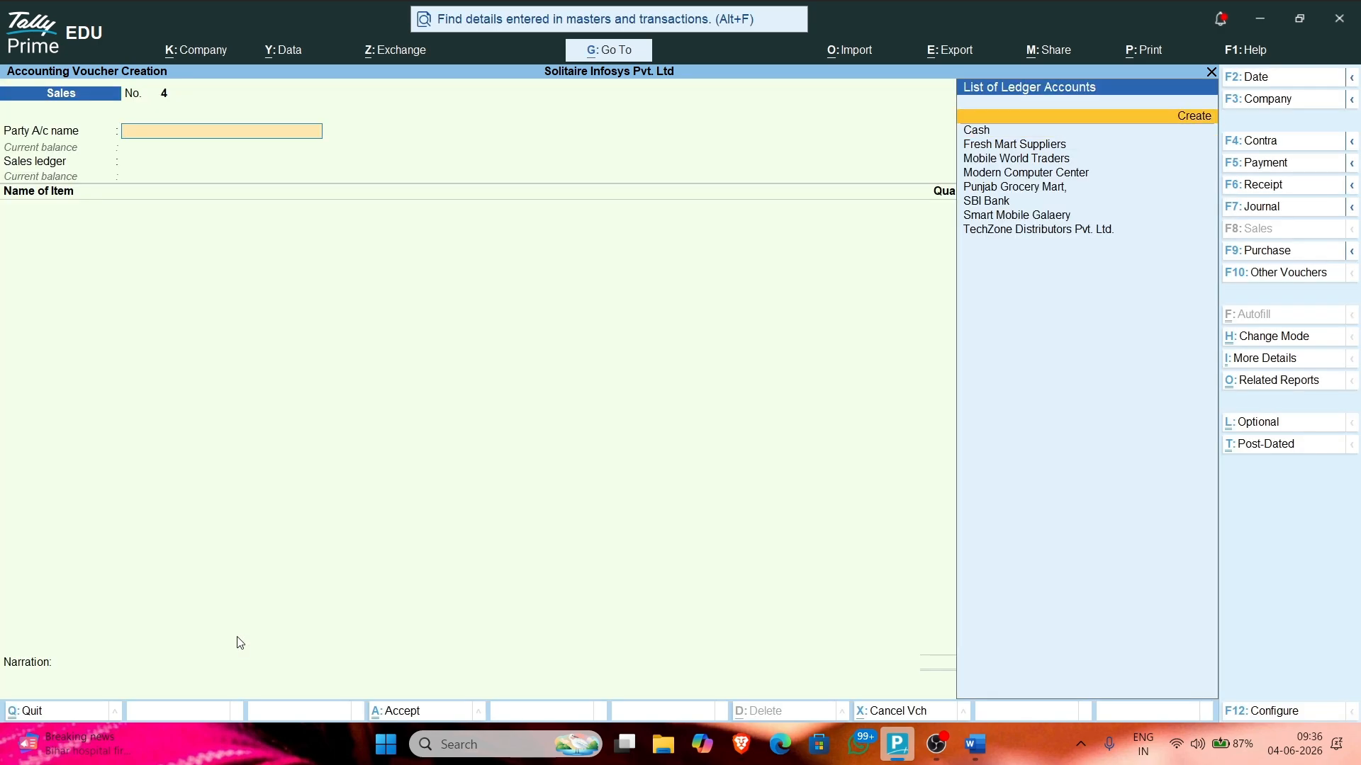
key("Page_Up")
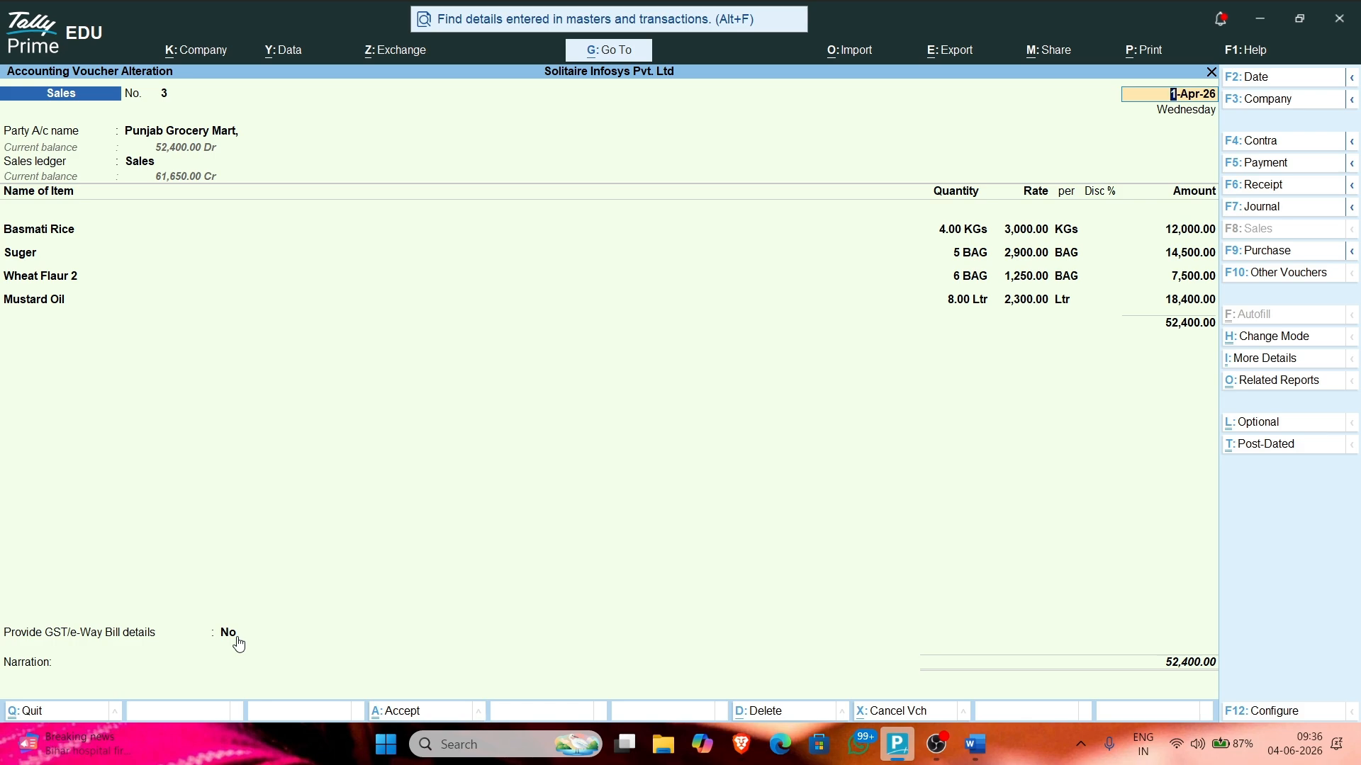
Step: Bring up the INVOICE print settings for voucher No. 3, targeting Microsoft Print to PDF
key("alt+p")
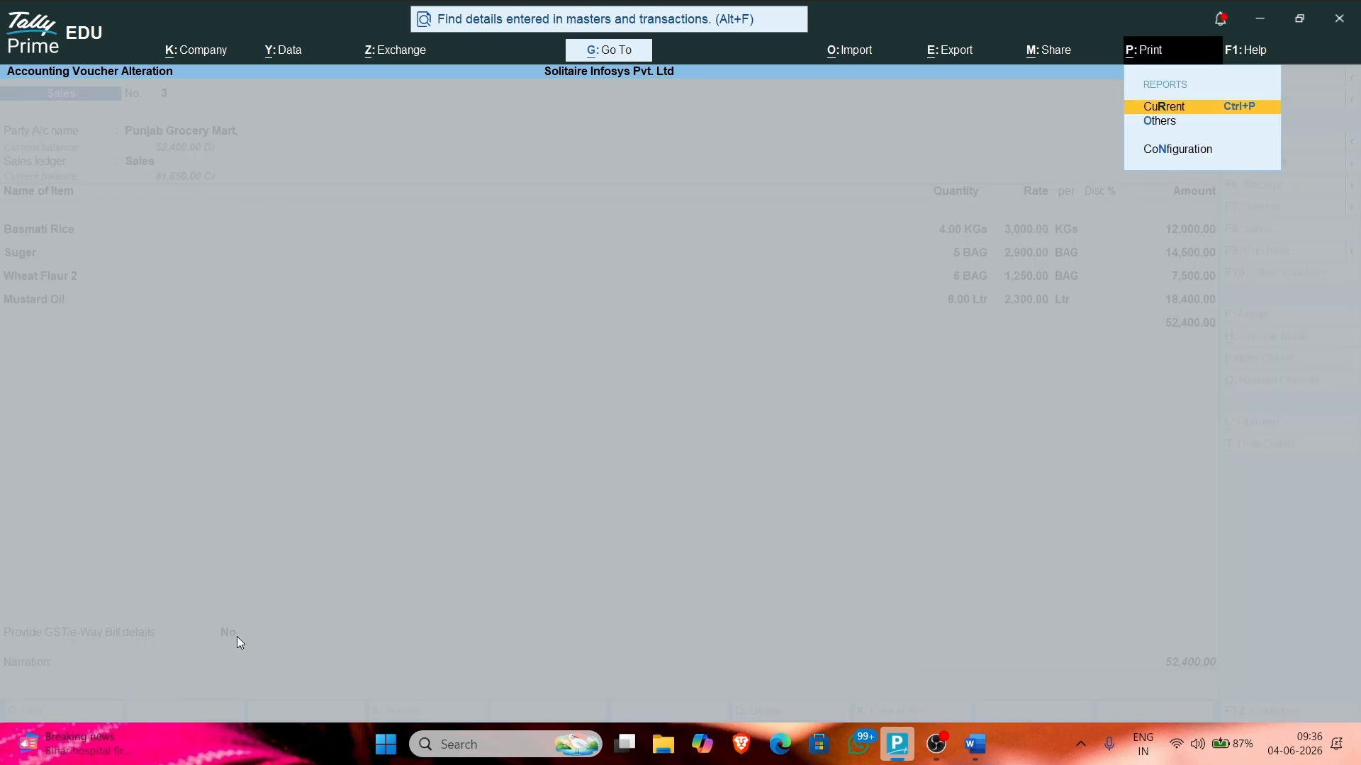
key("Escape")
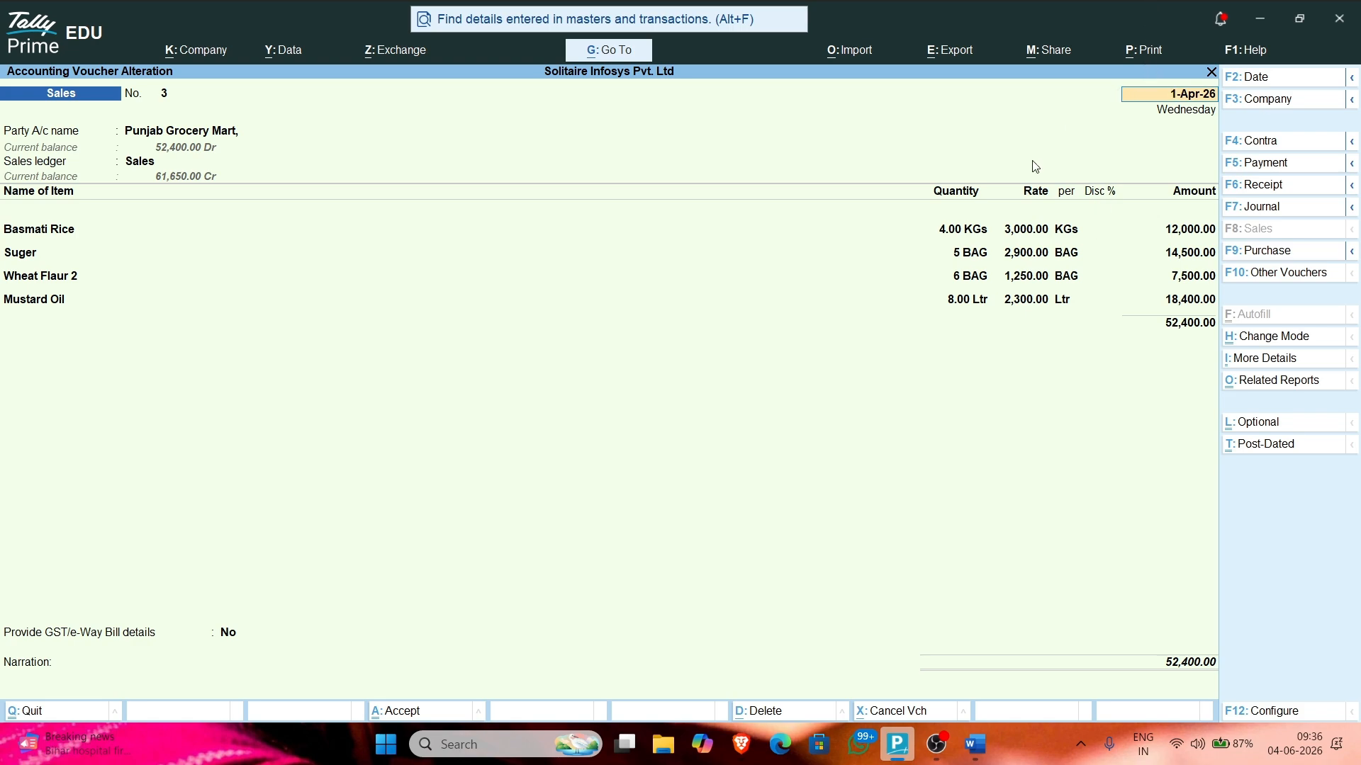
key("ctrl")
key("alt+p")
Step: Preview the voucher No. 3 invoice zoomed to full width, then close the preview
key("Return")
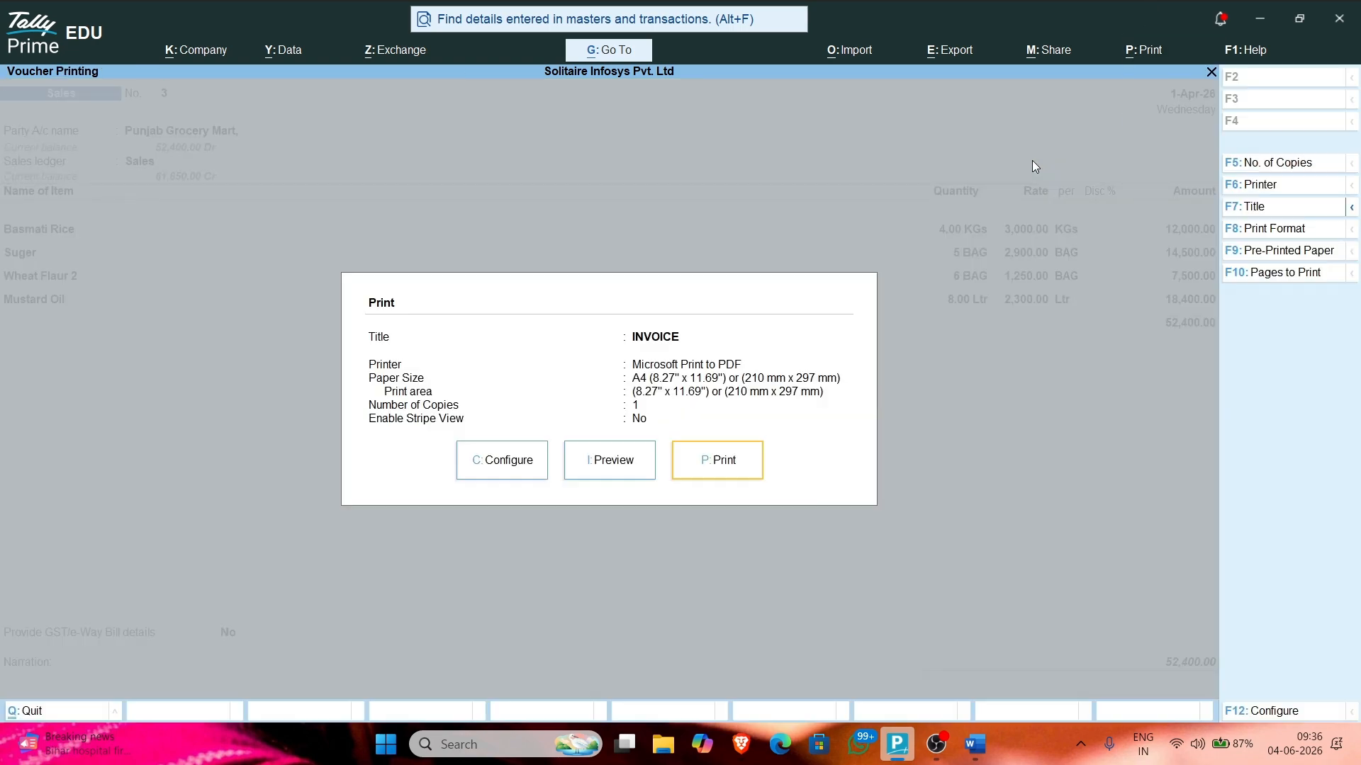
left_click(602, 460)
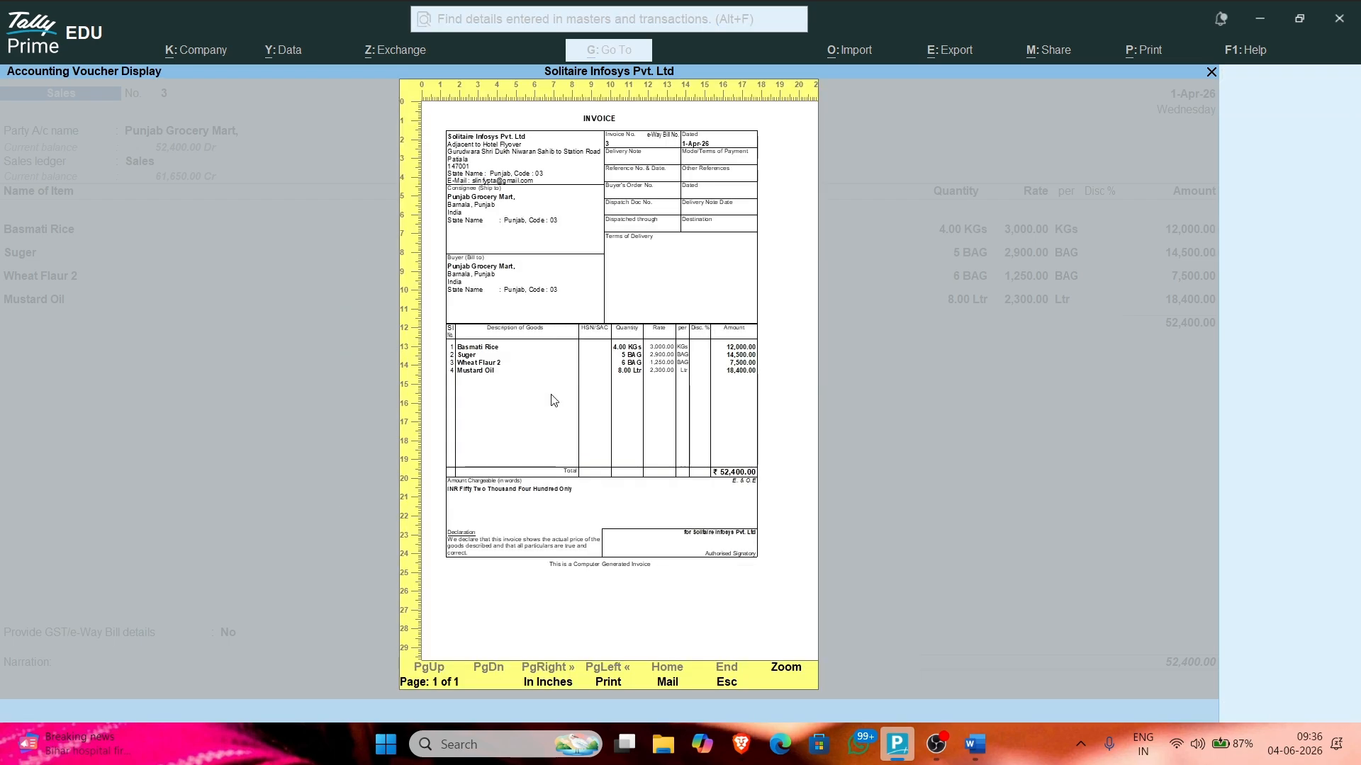
left_click(782, 670)
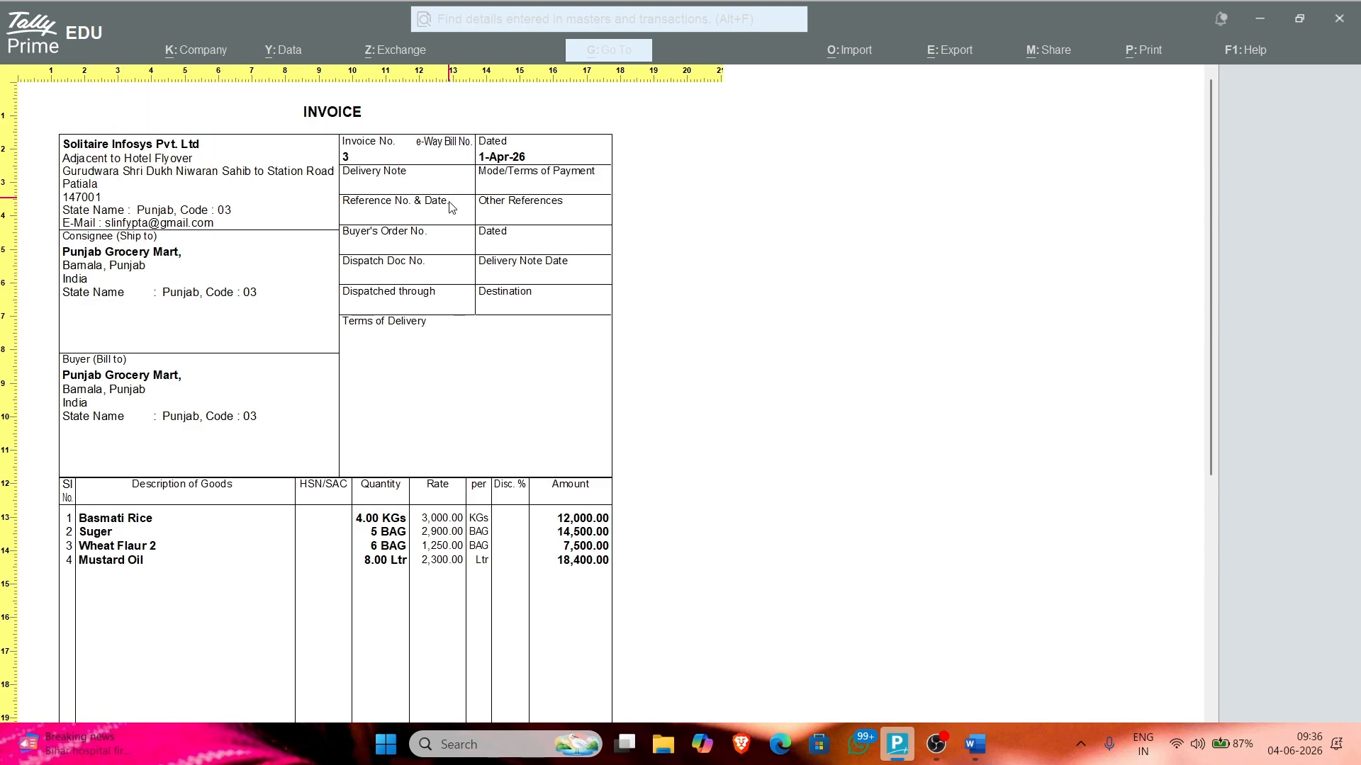
scroll(336, 295, "down", 1)
scroll(200, 347, "down", 4)
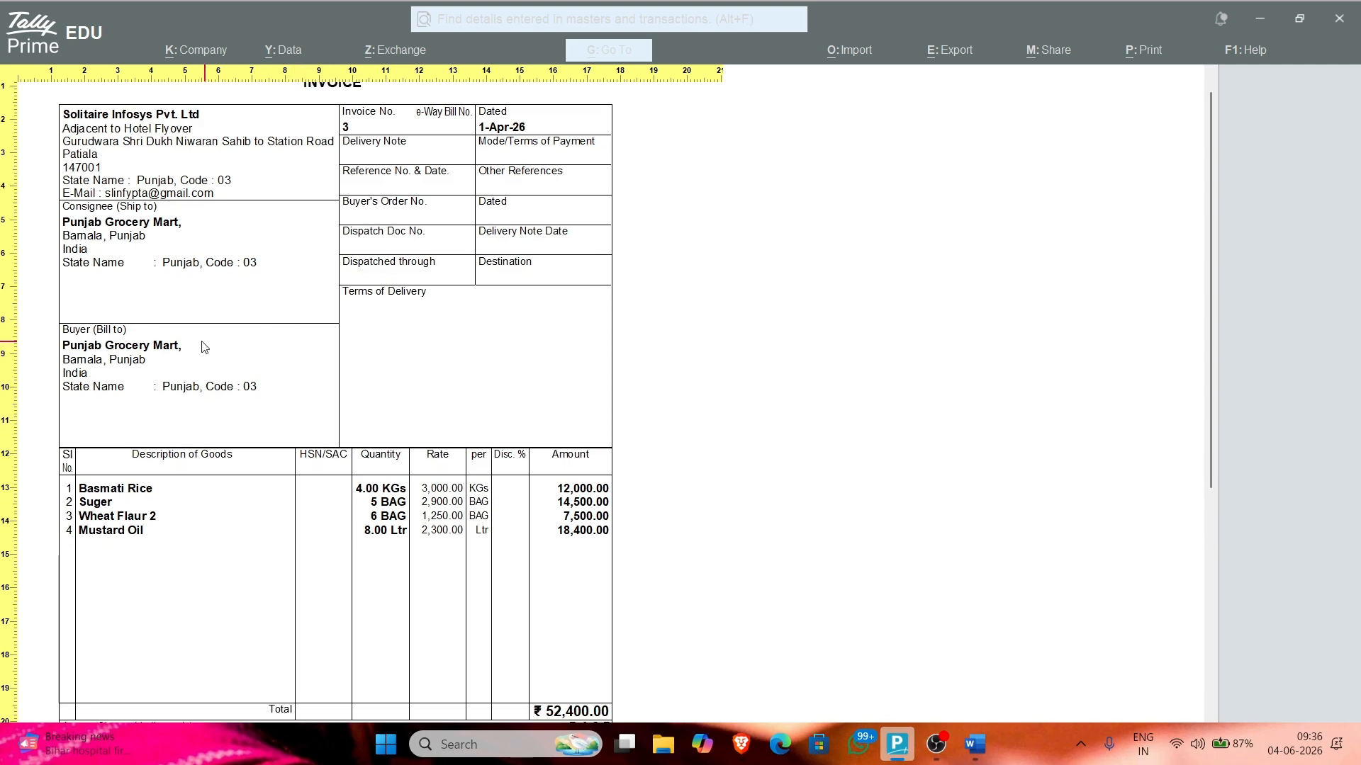
scroll(177, 553, "down", 2)
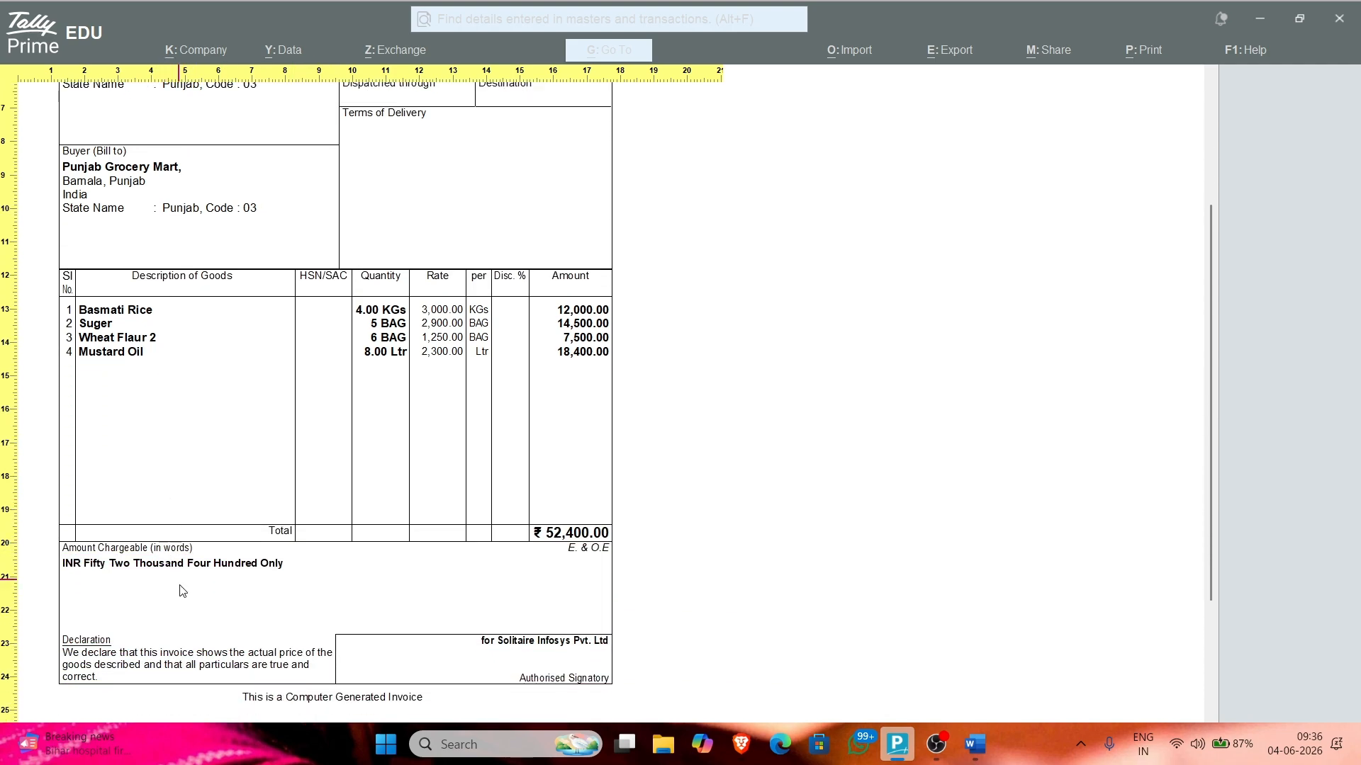
scroll(435, 646, "up", 1)
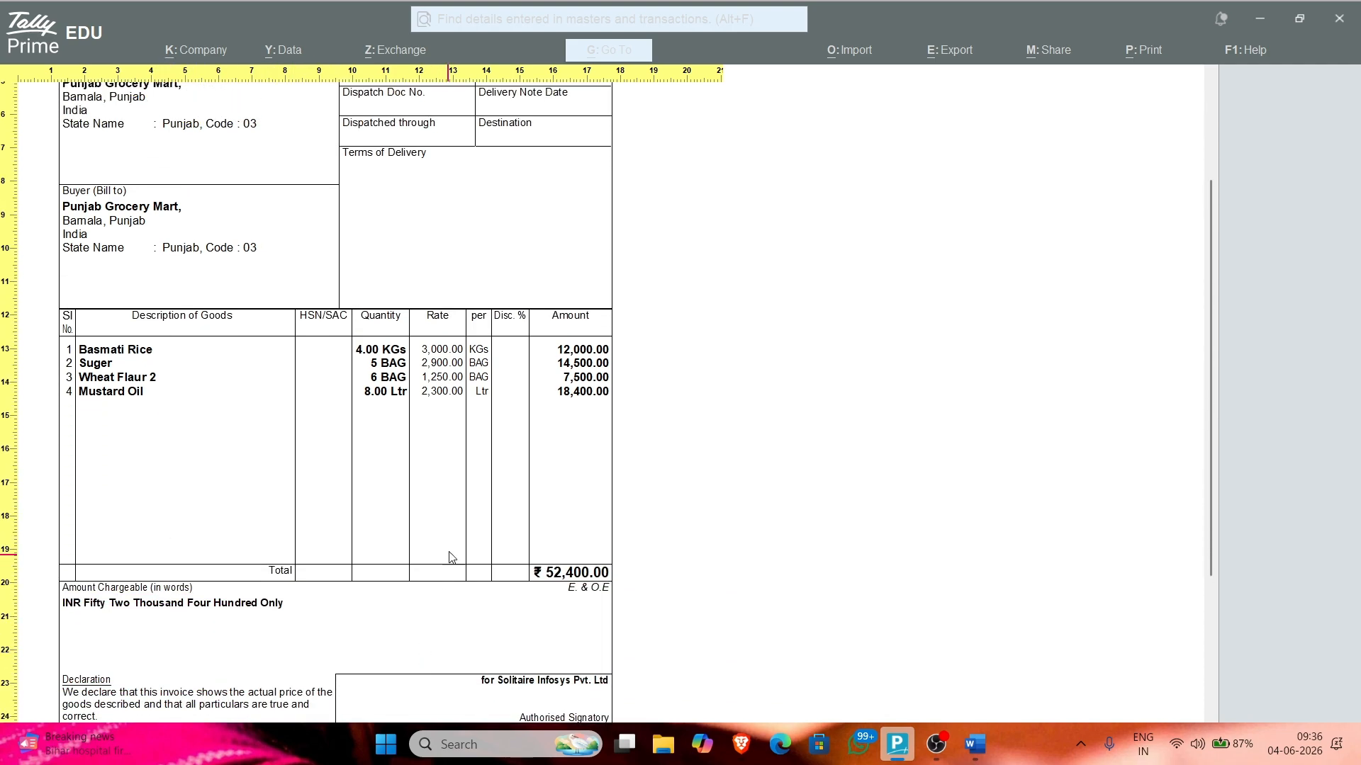
scroll(477, 535, "up", 5)
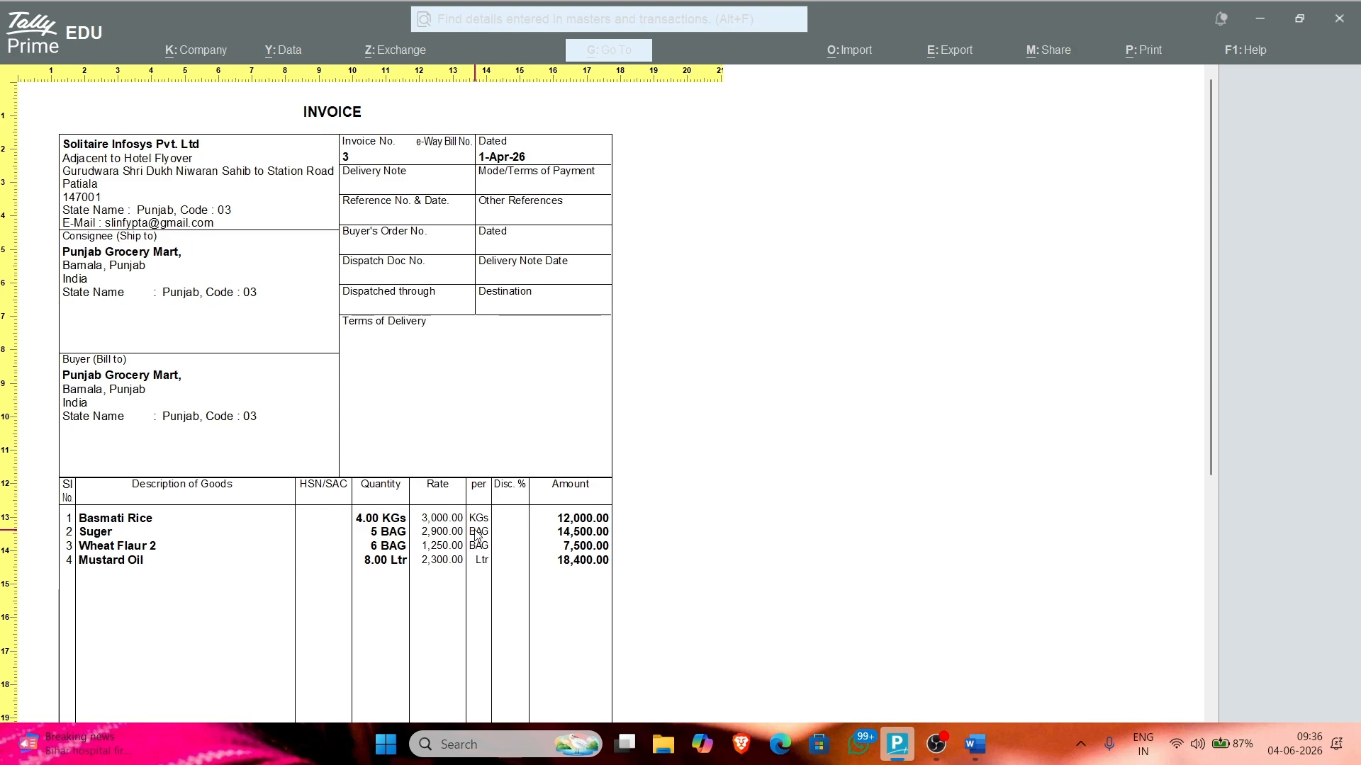
key("Escape")
key("Escape")
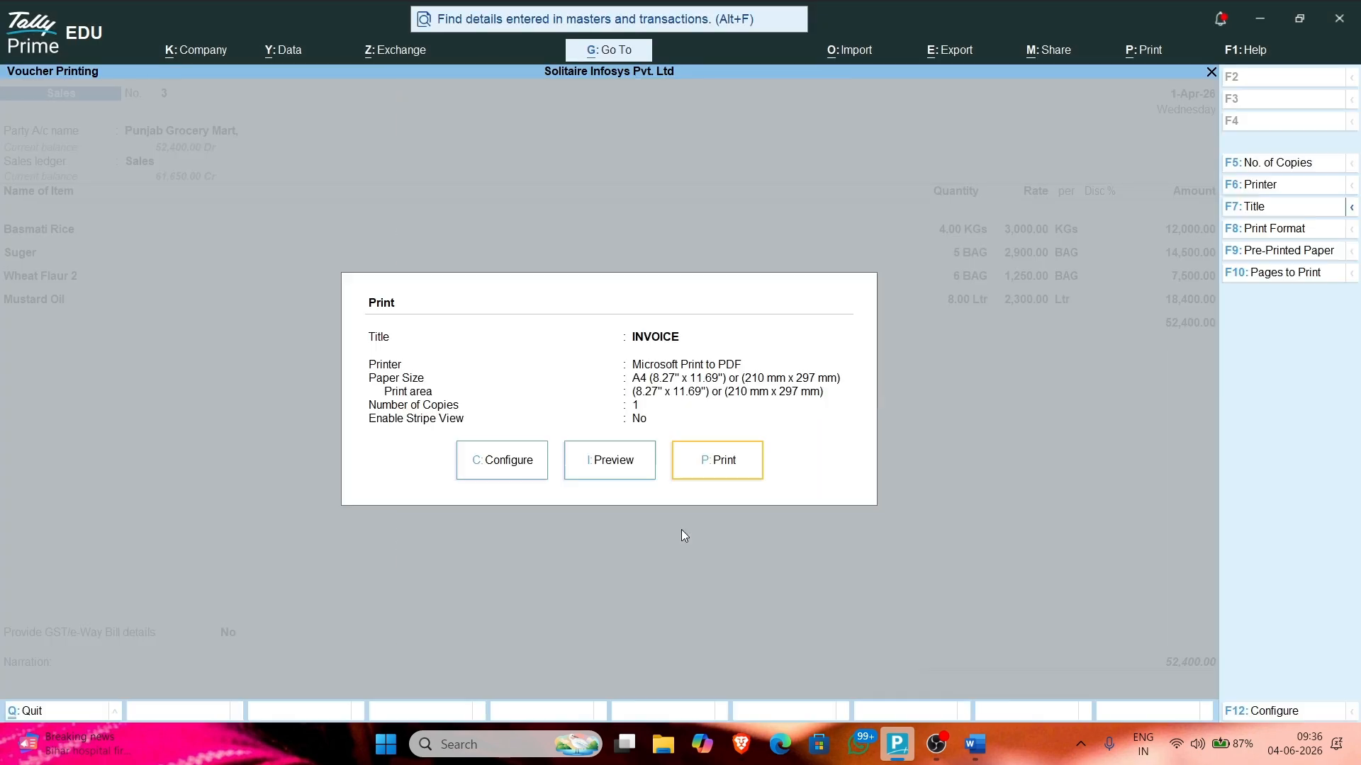
key("Escape")
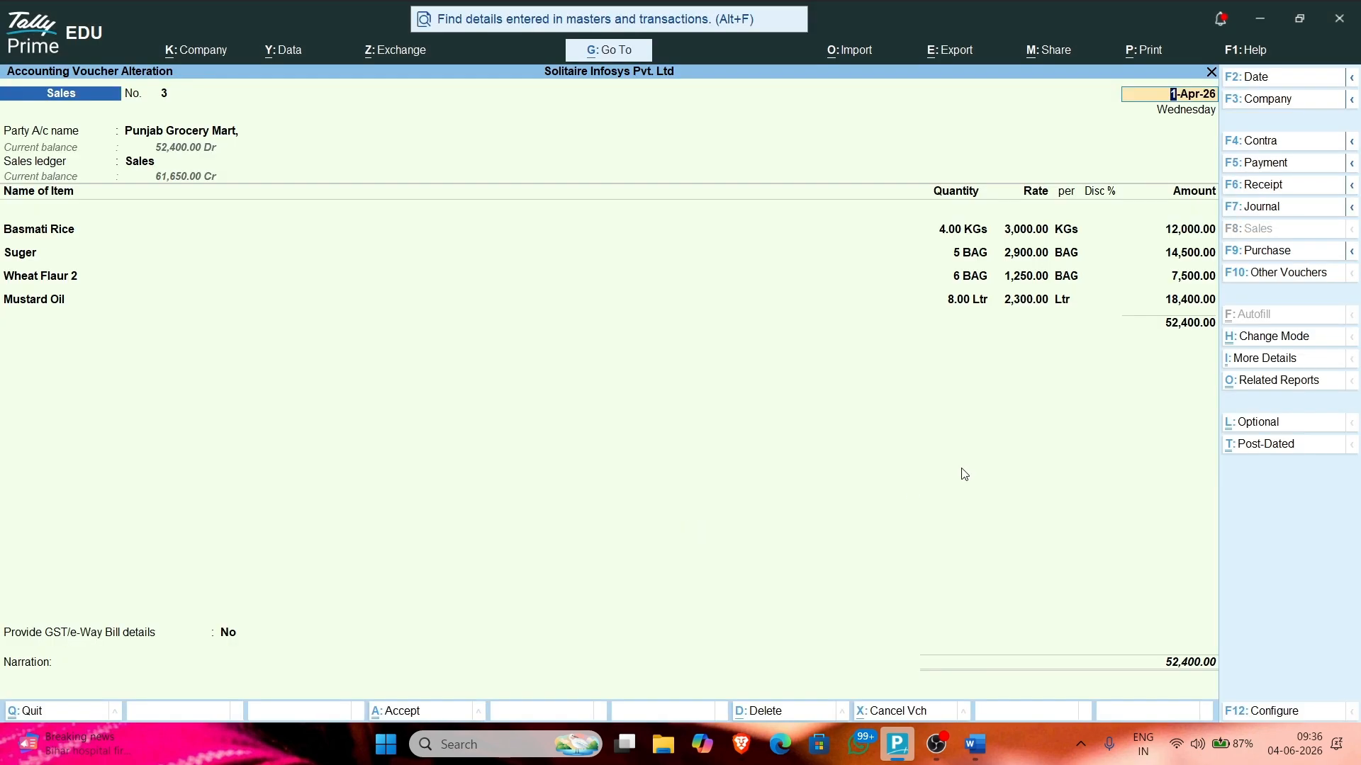
Step: Save Sales voucher No. 3 again, dismissing the e-Way Bill prompt
key("Return")
key("Return")
key("Return")
key("Return")
key("Return")
key("Return")
key("Return")
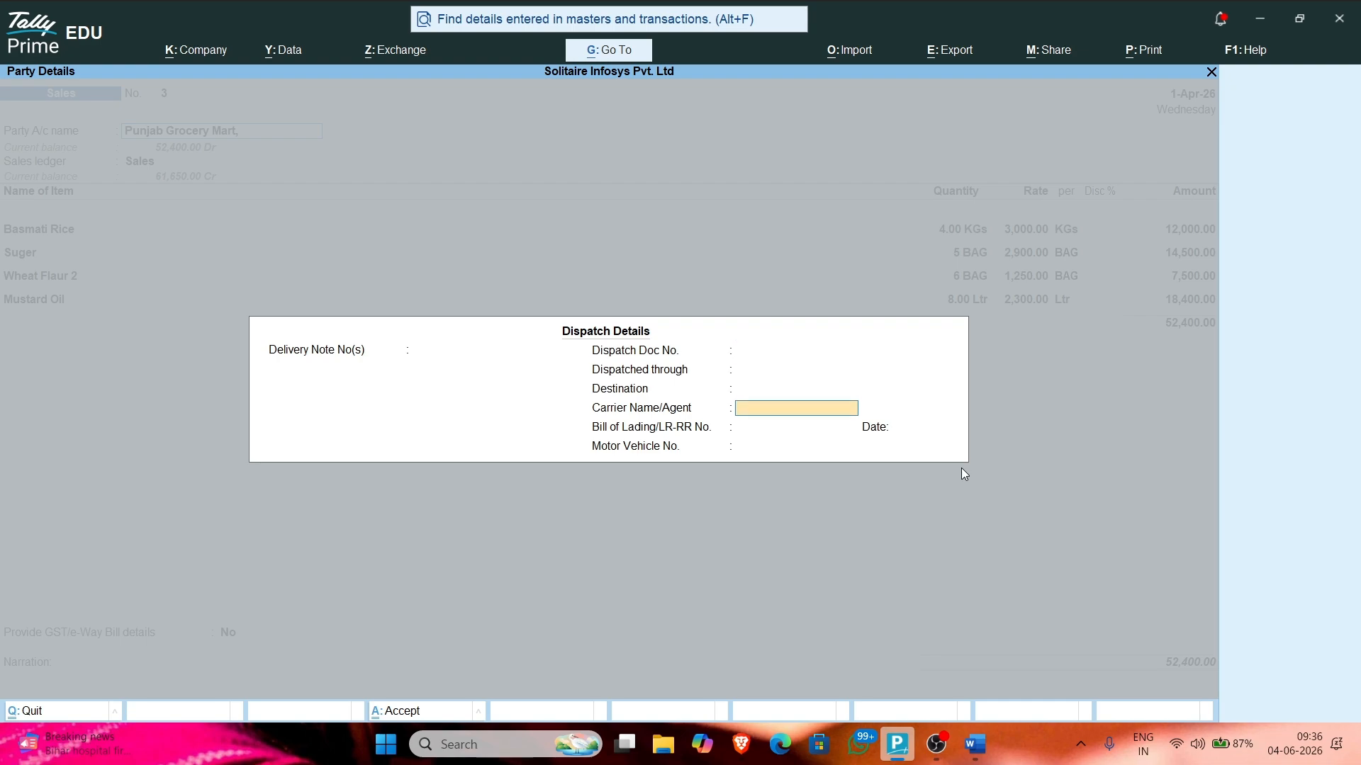
key("Return")
key("Return")
key("Return")
key("Return")
key("Return")
key("Return")
key("Return")
key("Return")
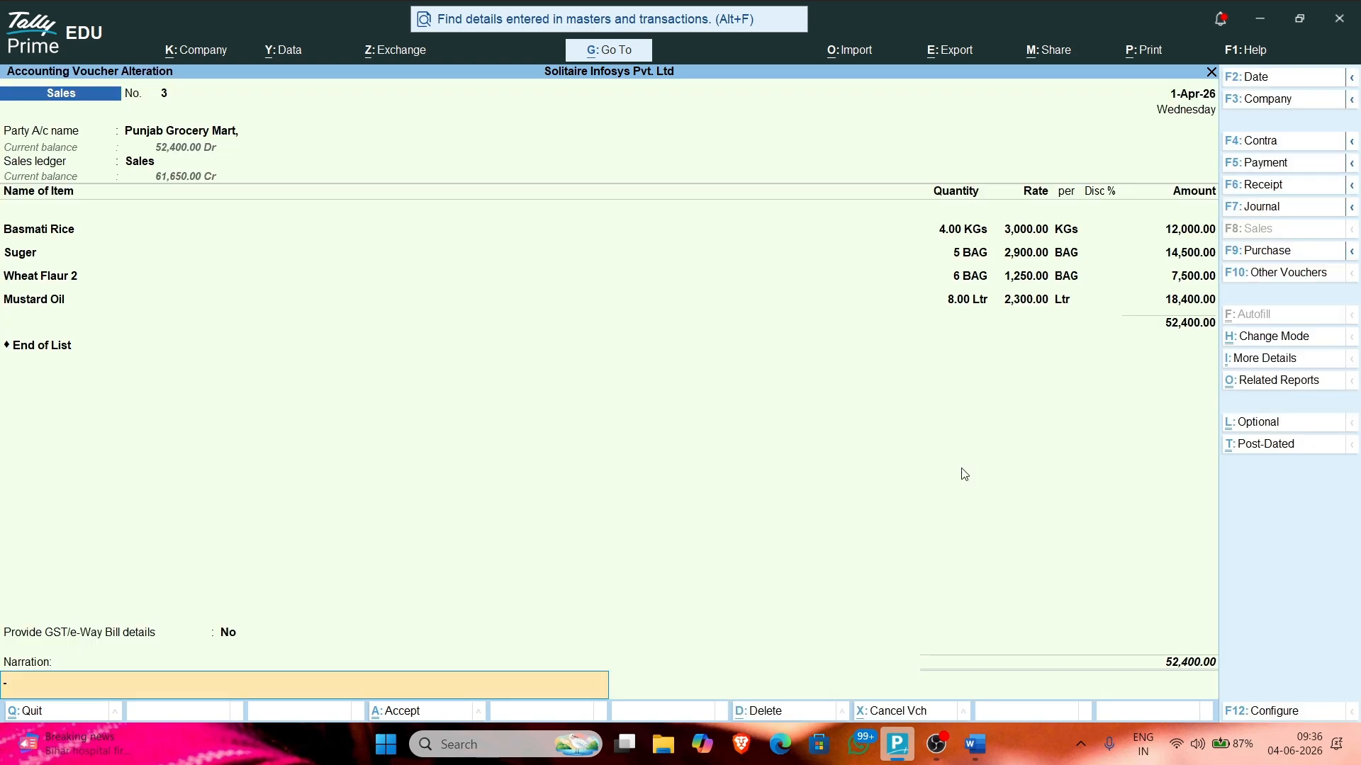
key("Return")
key("Return")
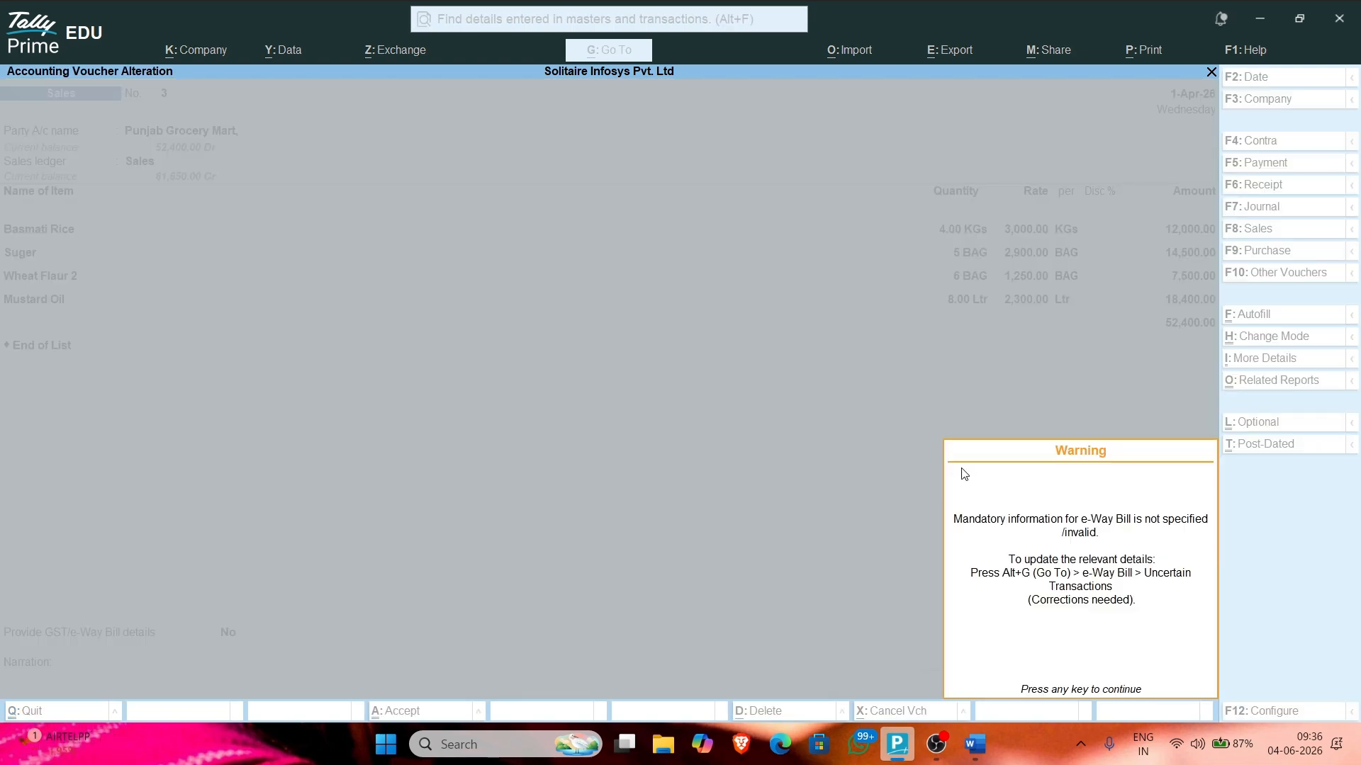
key("Return")
key("ctrl")
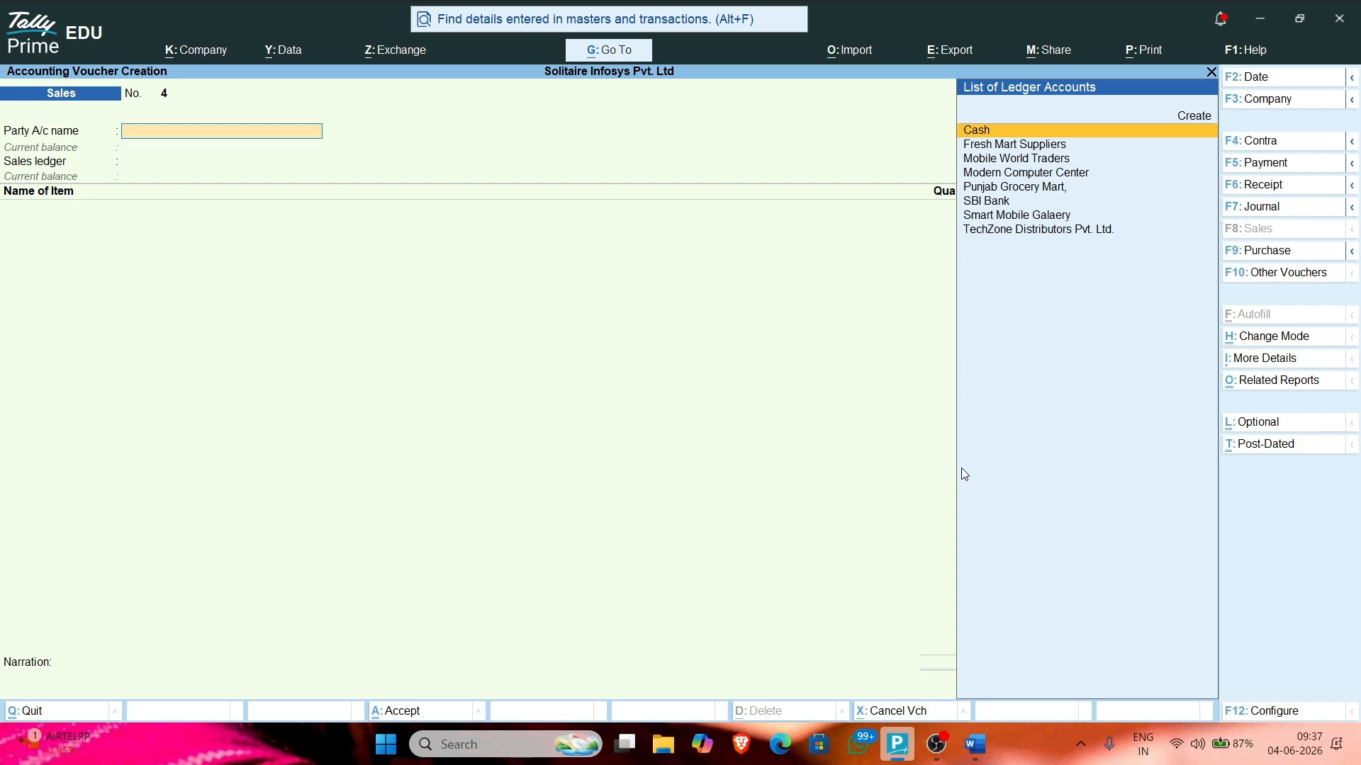
Step: Start a Receipt voucher with SBI Bank as the account and Punjab Grocery Mart as the party
left_click(1300, 184)
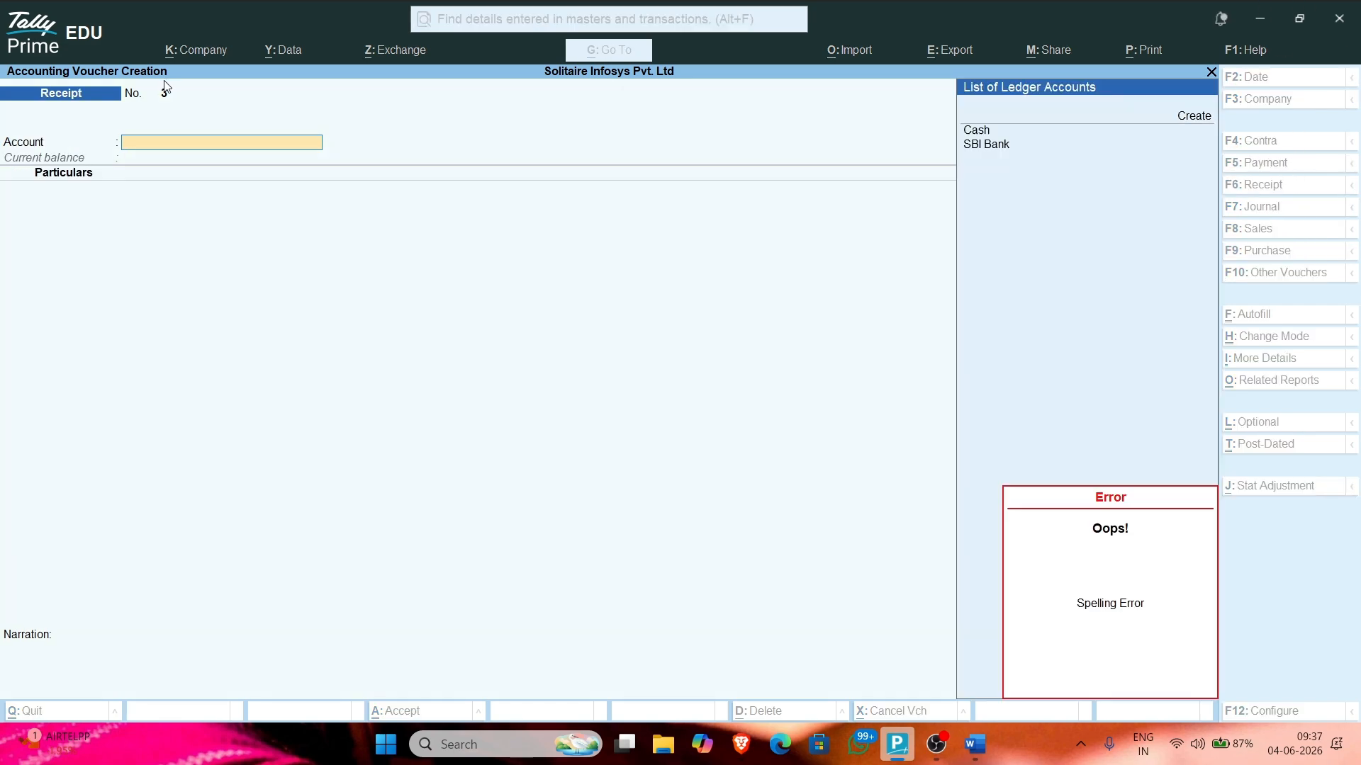
type("N")
key("BackSpace")
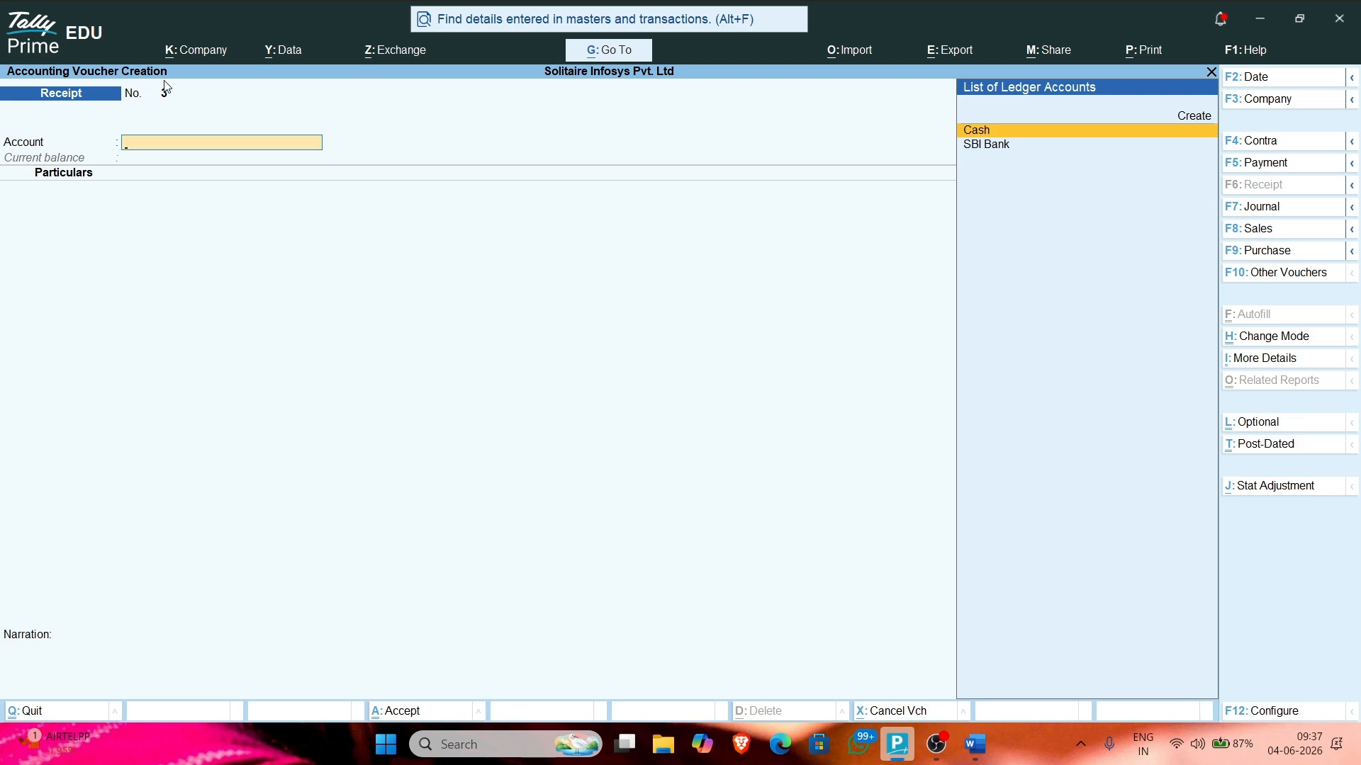
key("Down")
key("Return")
type("punj")
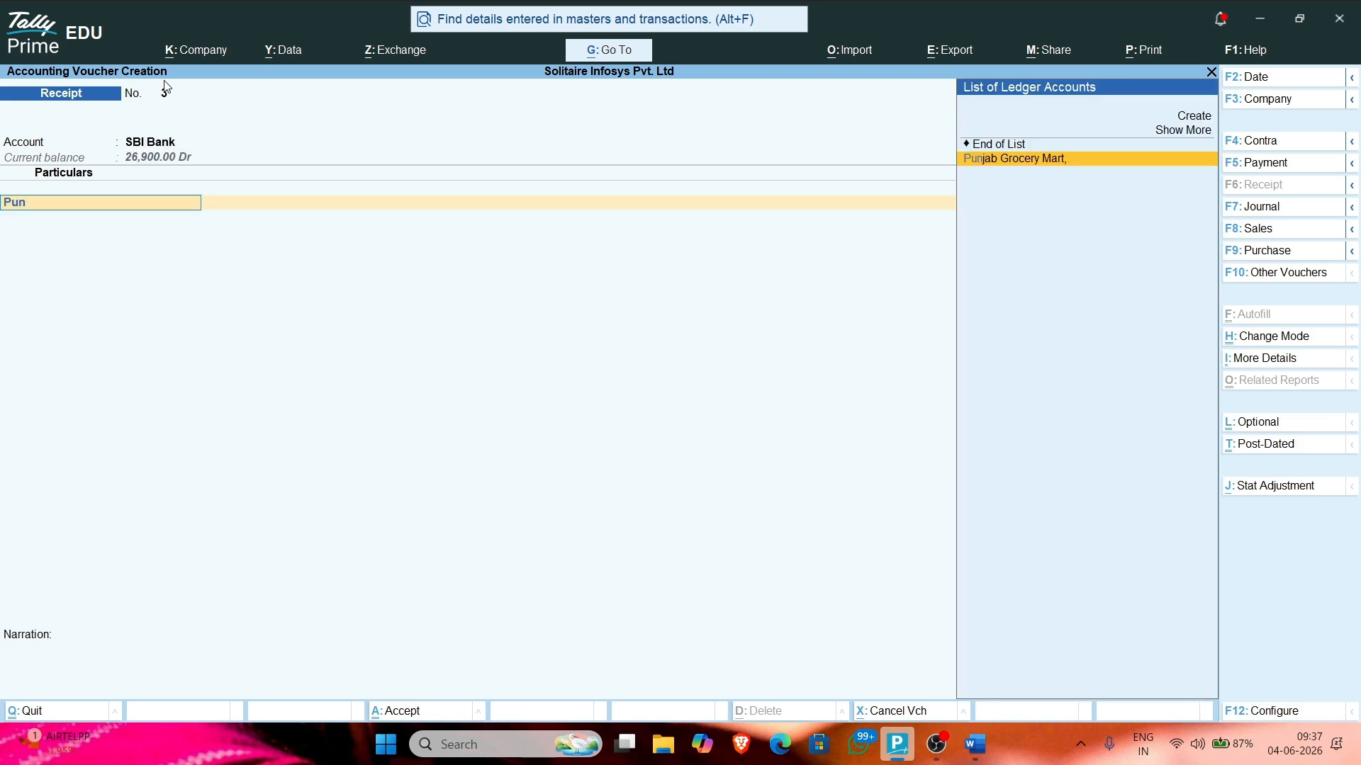
key("Return")
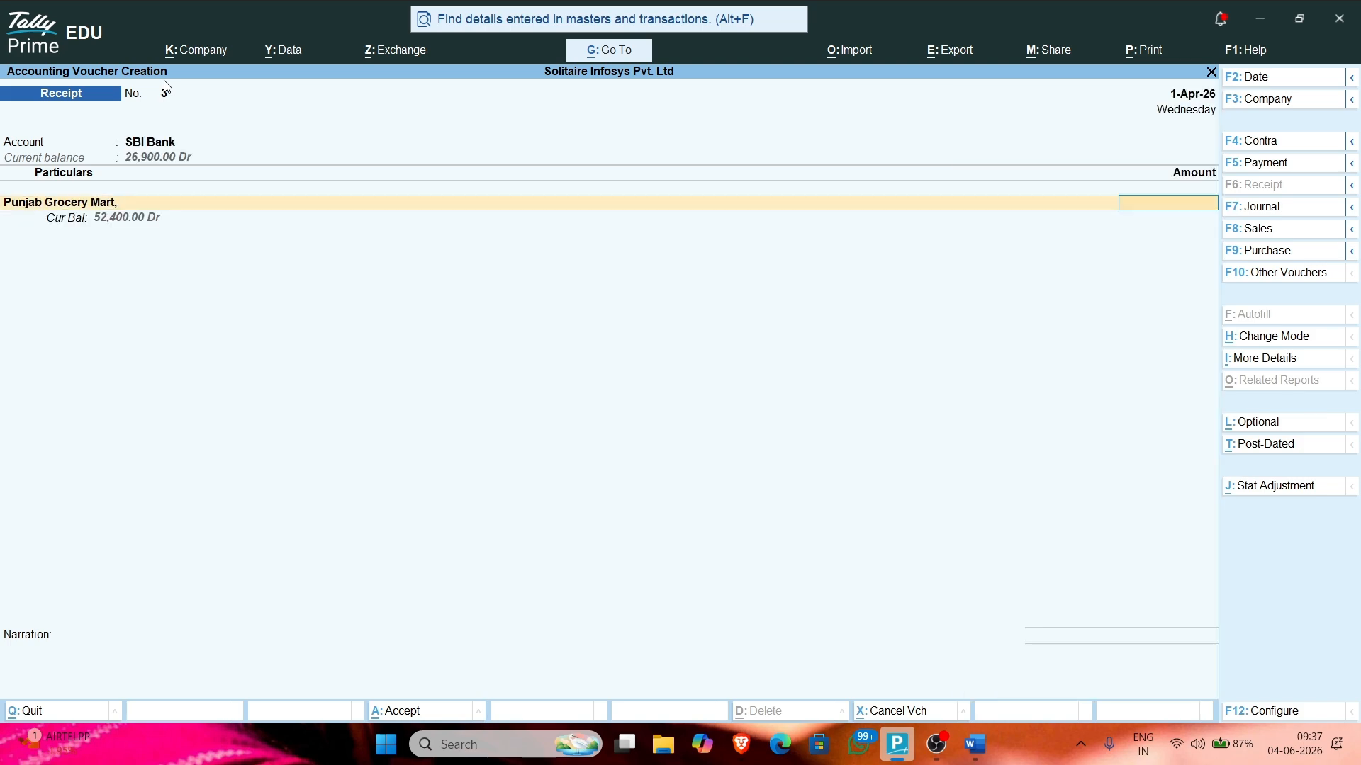
Step: Credit Punjab Grocery Mart 52,400 against its pending Diwali Products bill
key("Return")
key("Up")
type("52,")
type("400")
key("Return")
key("Return")
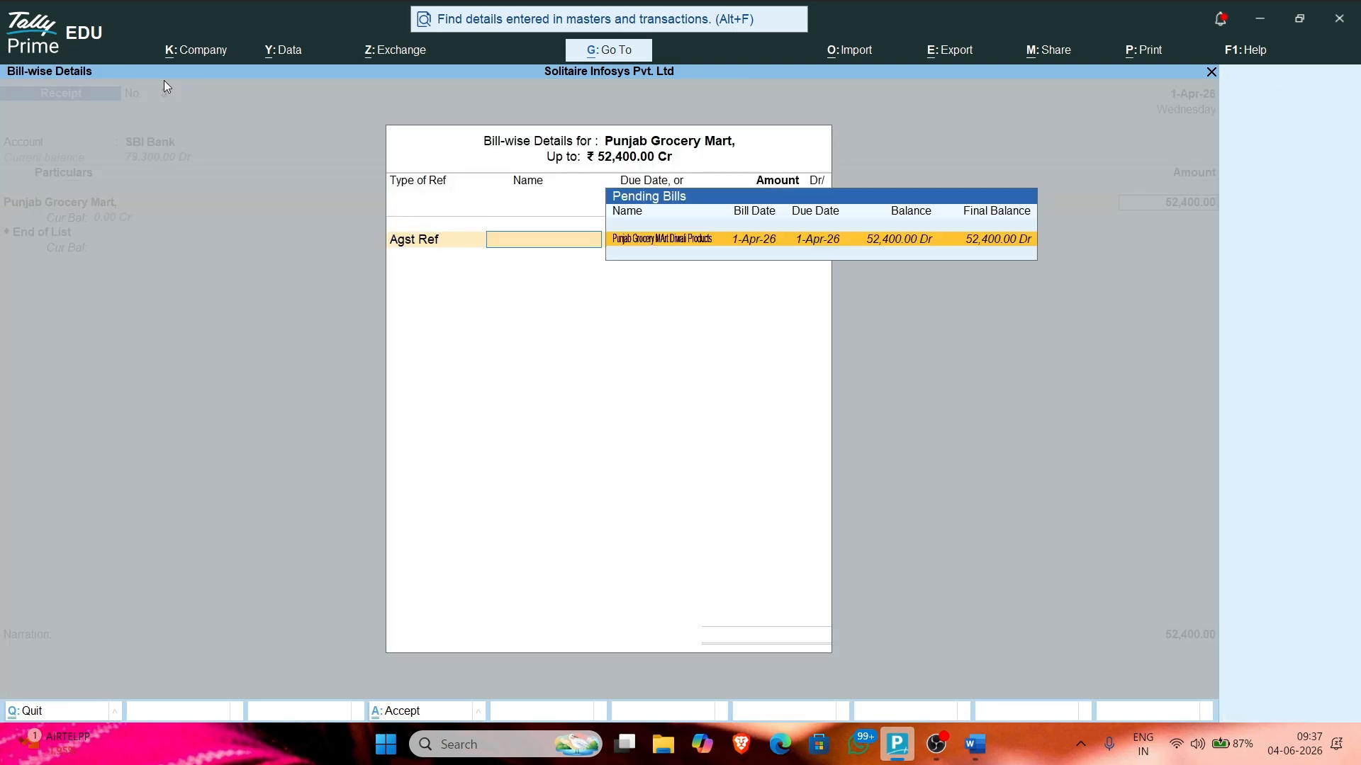
key("Return")
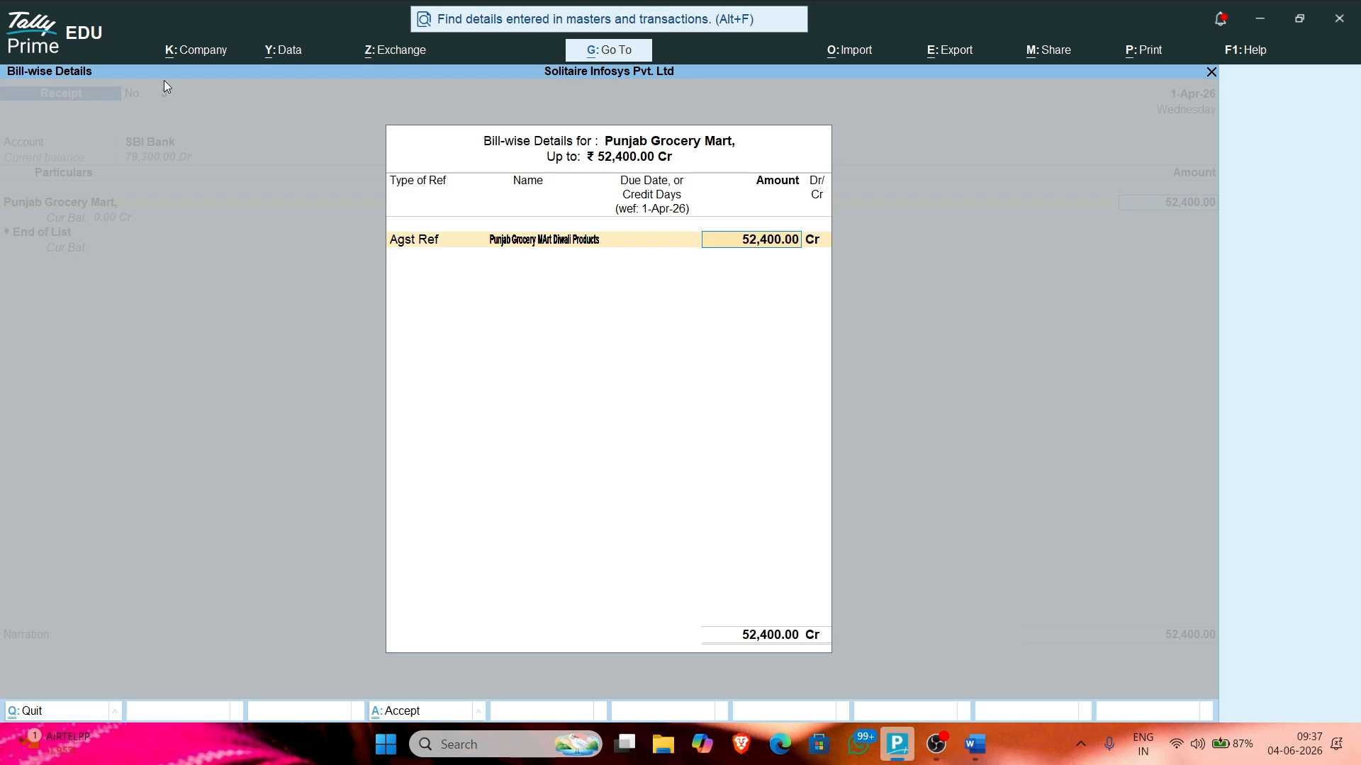
key("Return")
key("Return")
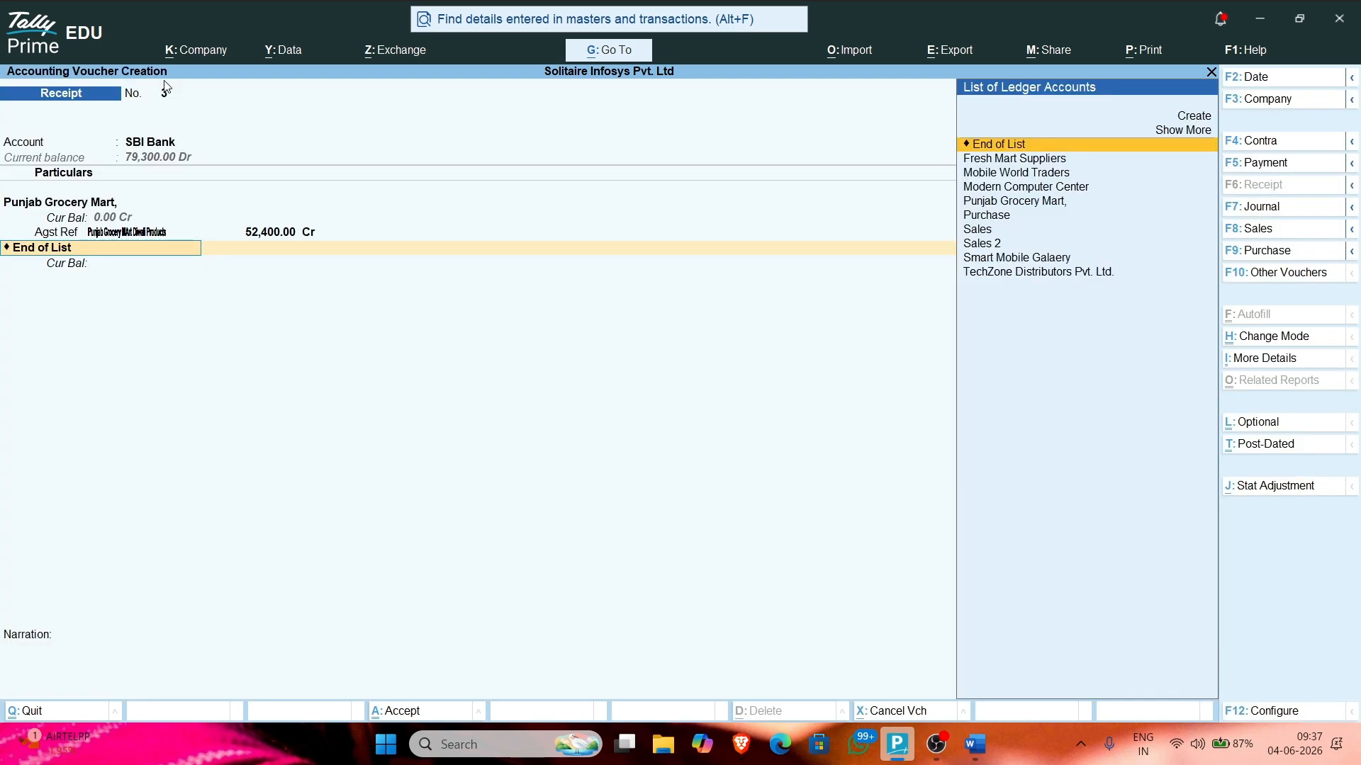
key("Return")
Step: Set the SBI Bank allocation of 52,400 to UPI and enter the UPI ID
key("Return")
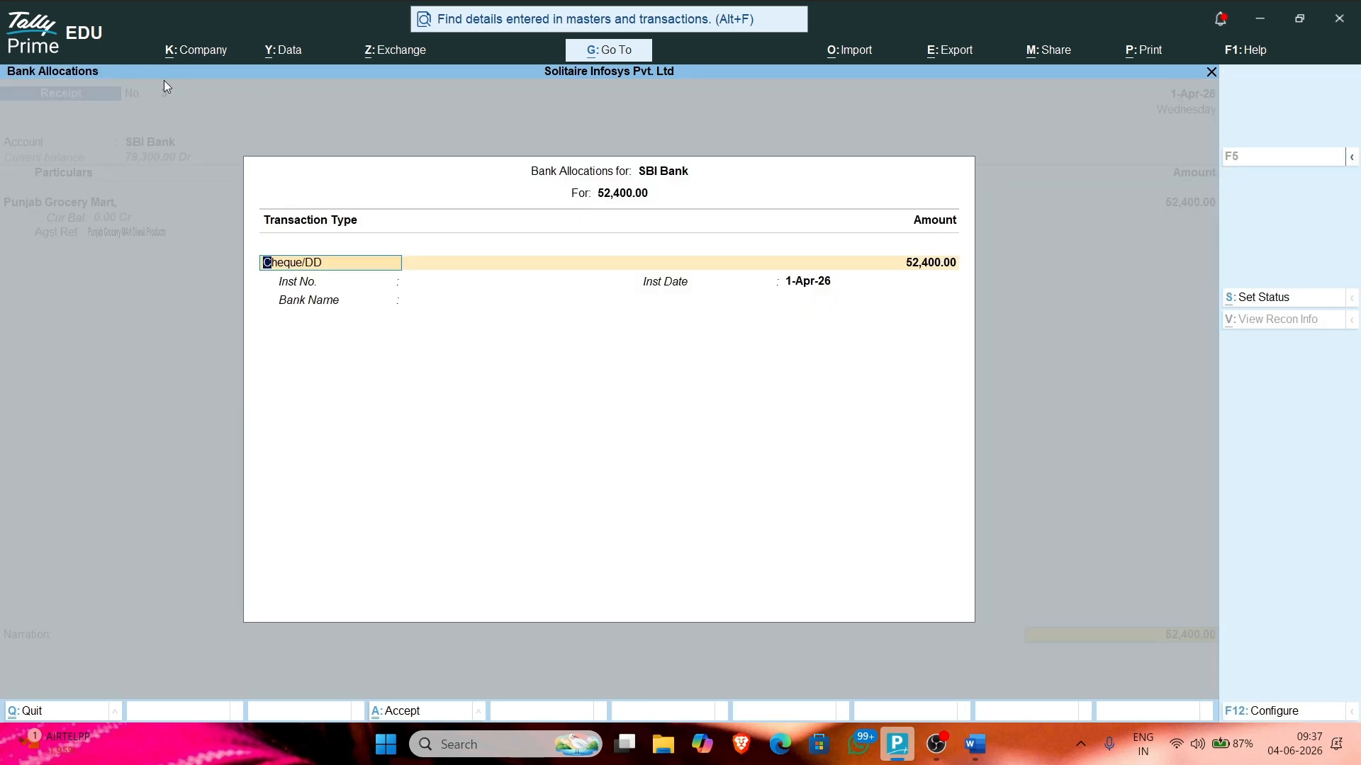
type("u")
key("Return")
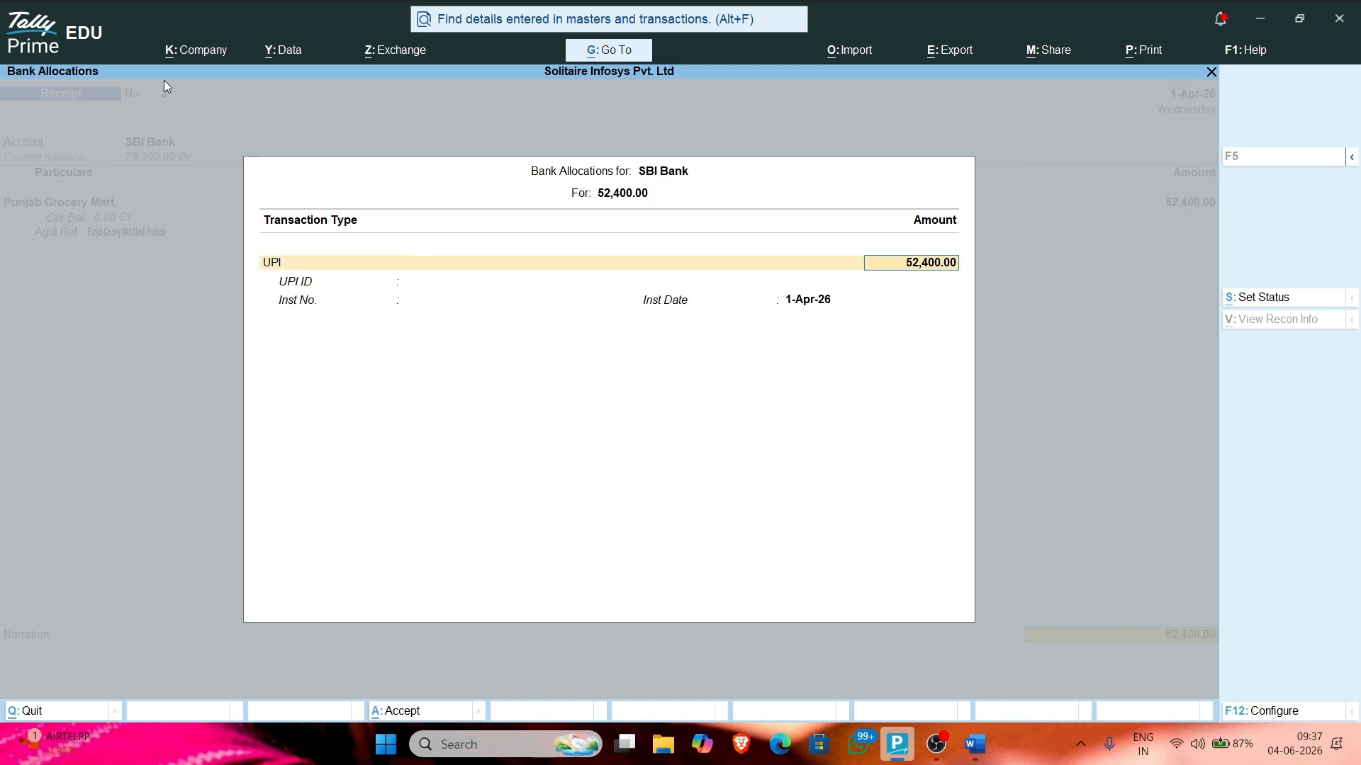
key("Return")
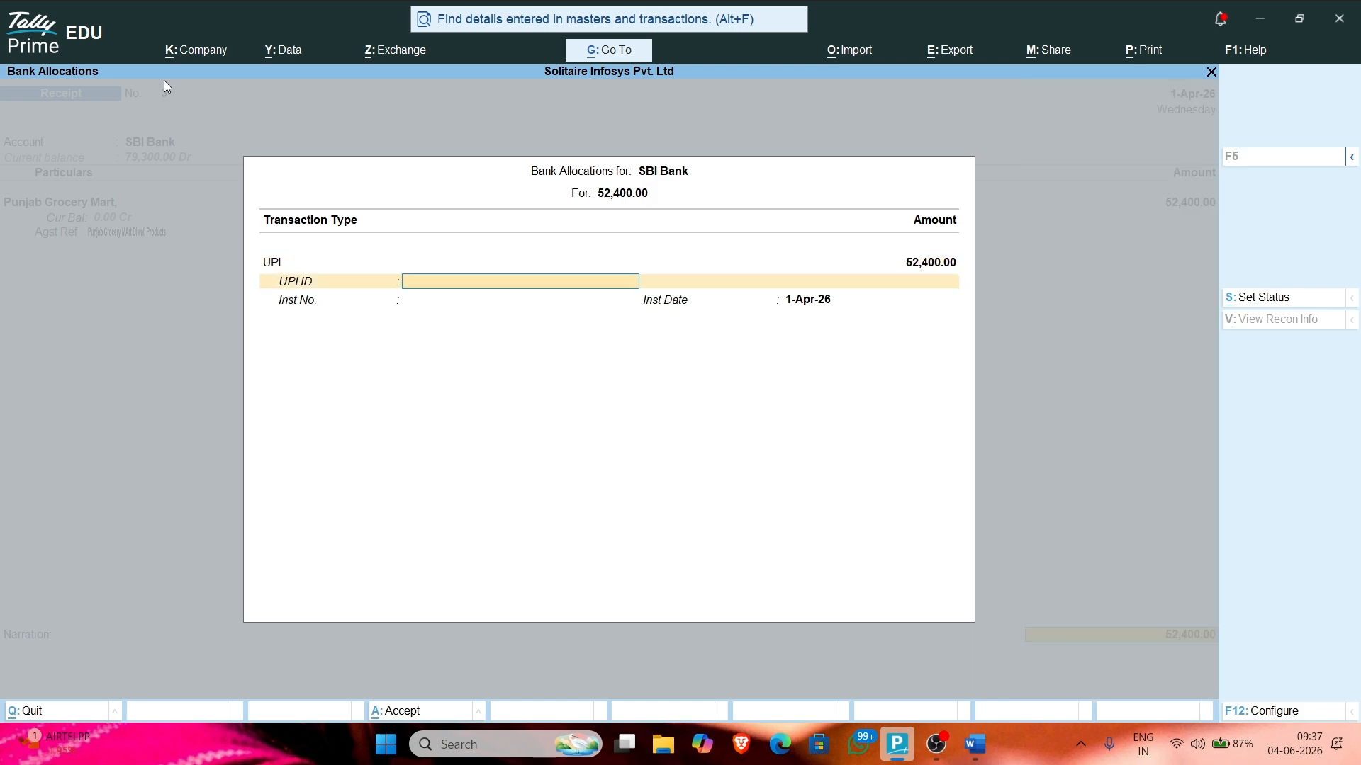
key("Return")
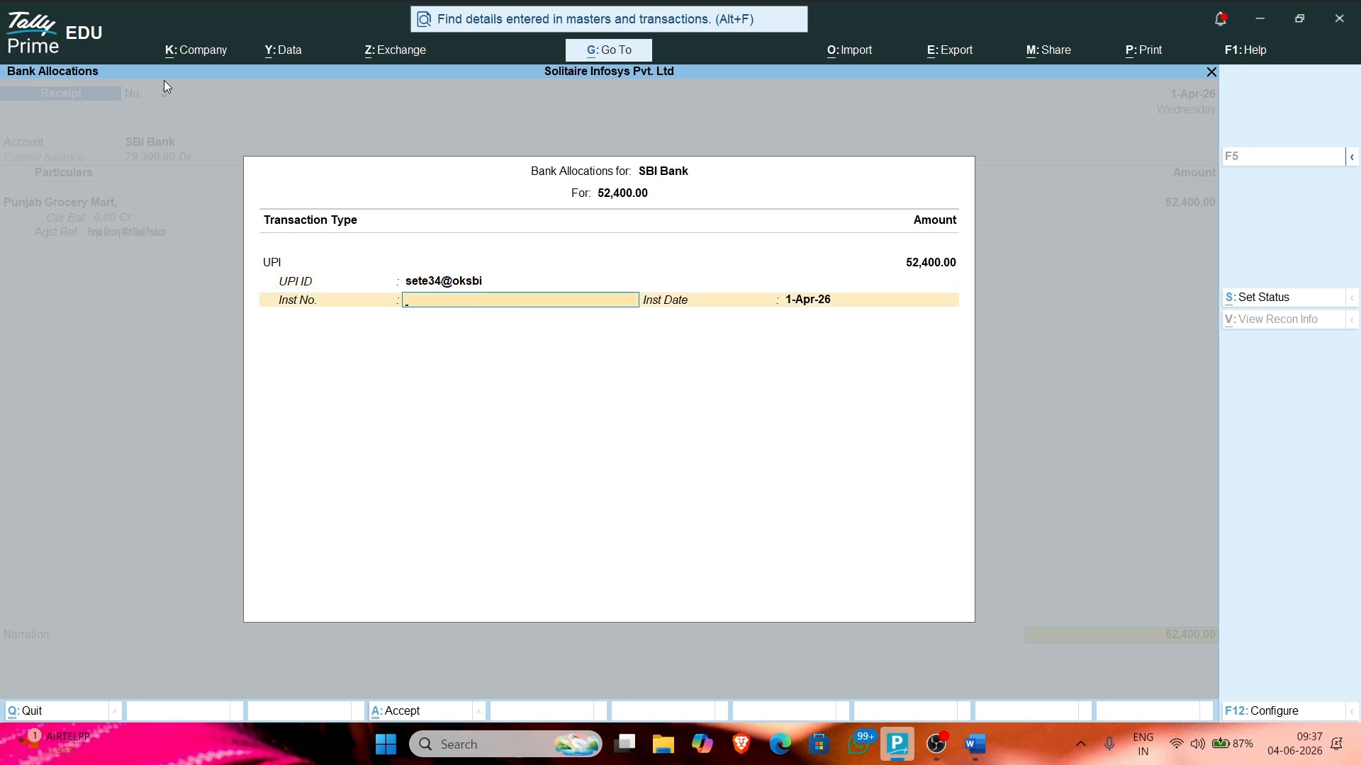
key("Return")
key("Return")
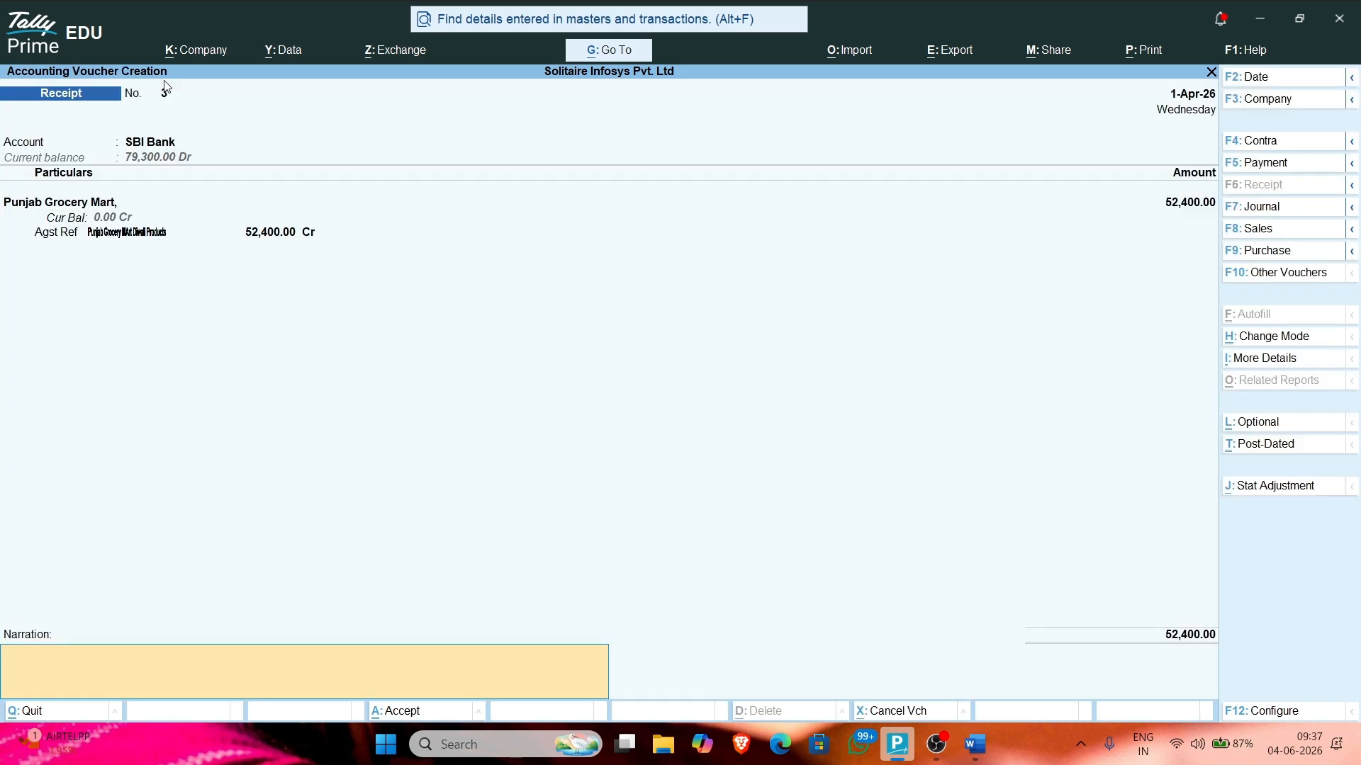
key("Return")
key("Return")
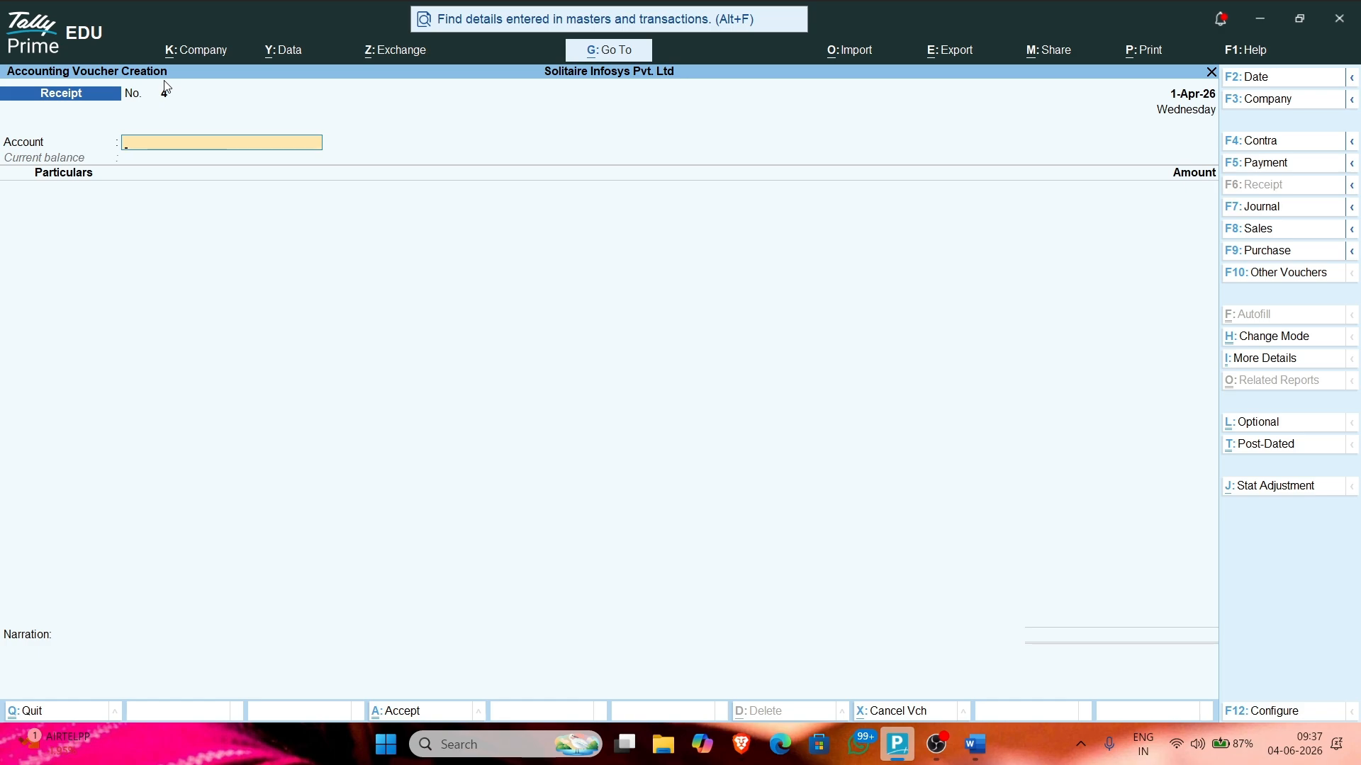
Step: Search 'keyboard layout' in a new tab of the Brave window
left_click(741, 744)
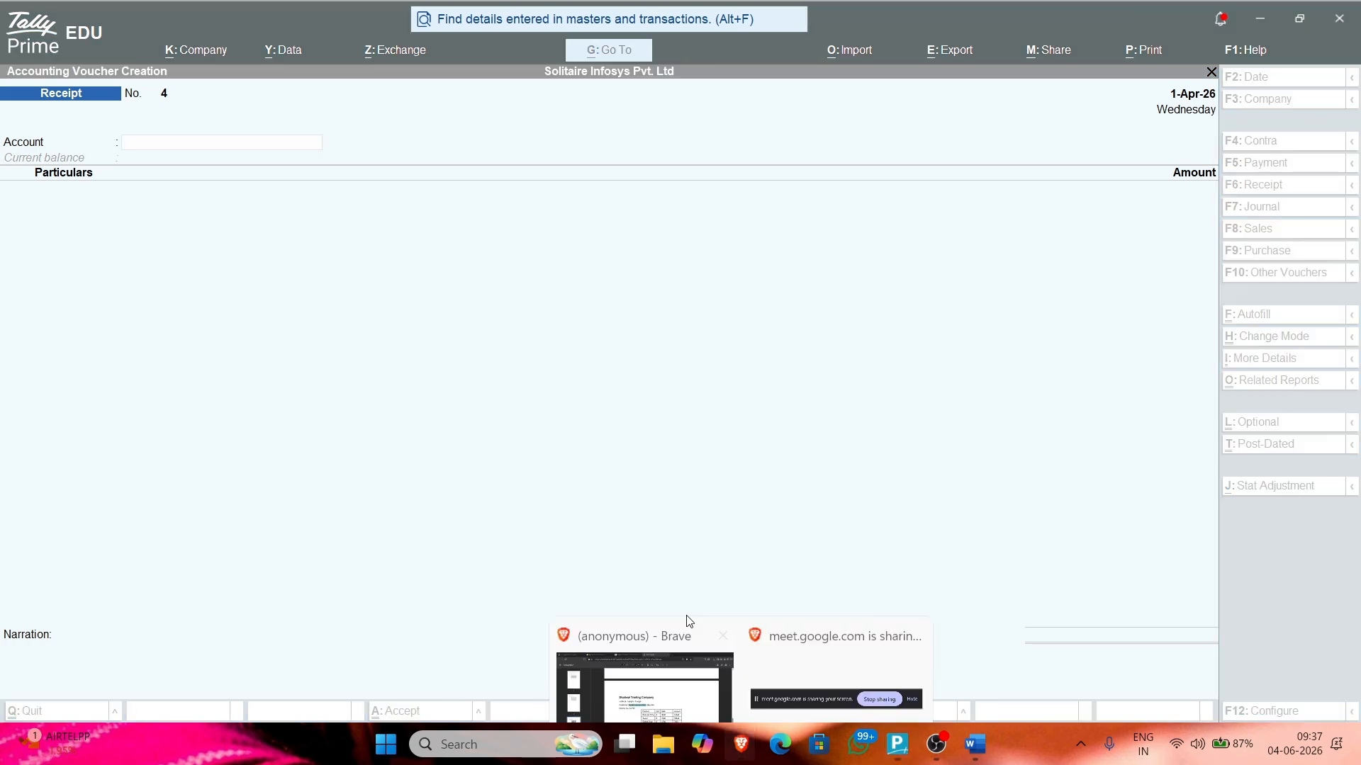
left_click(614, 640)
key("ctrl+t")
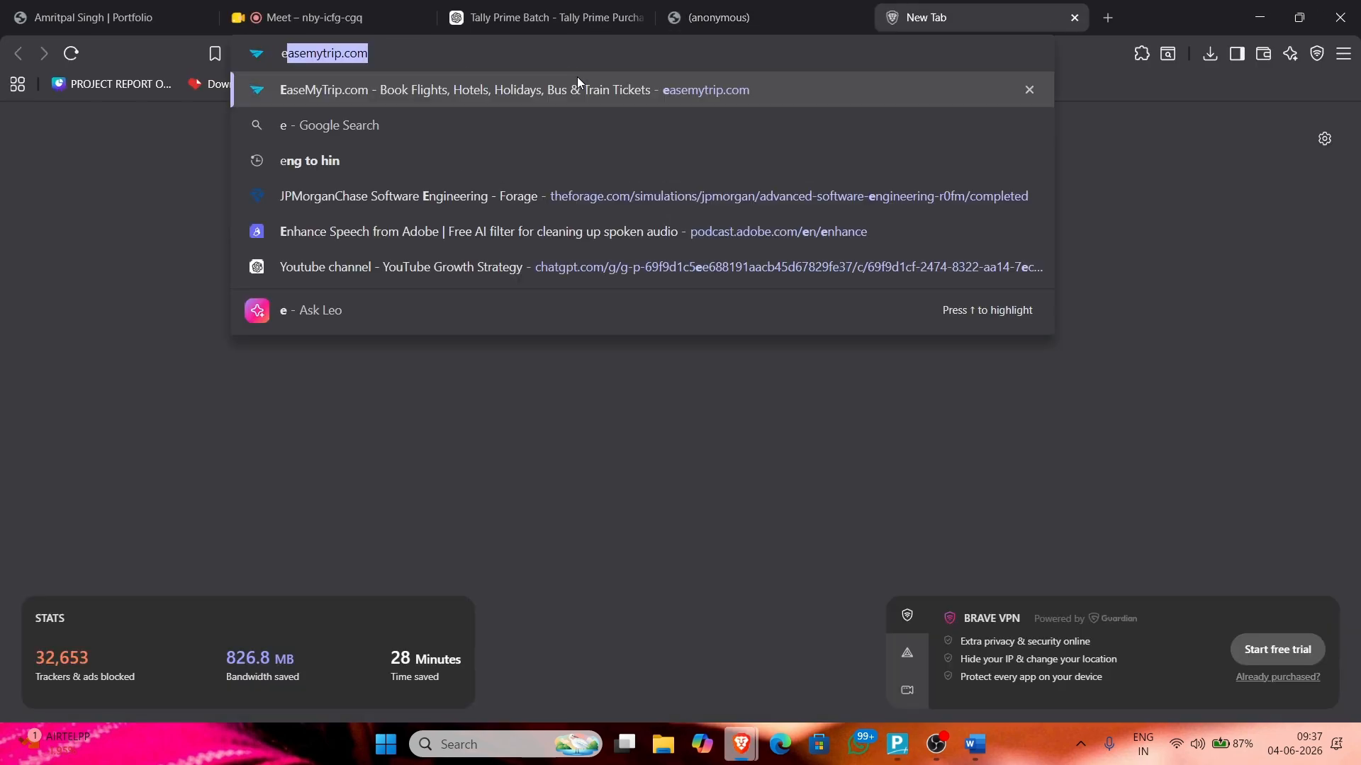
type("keyboaredla")
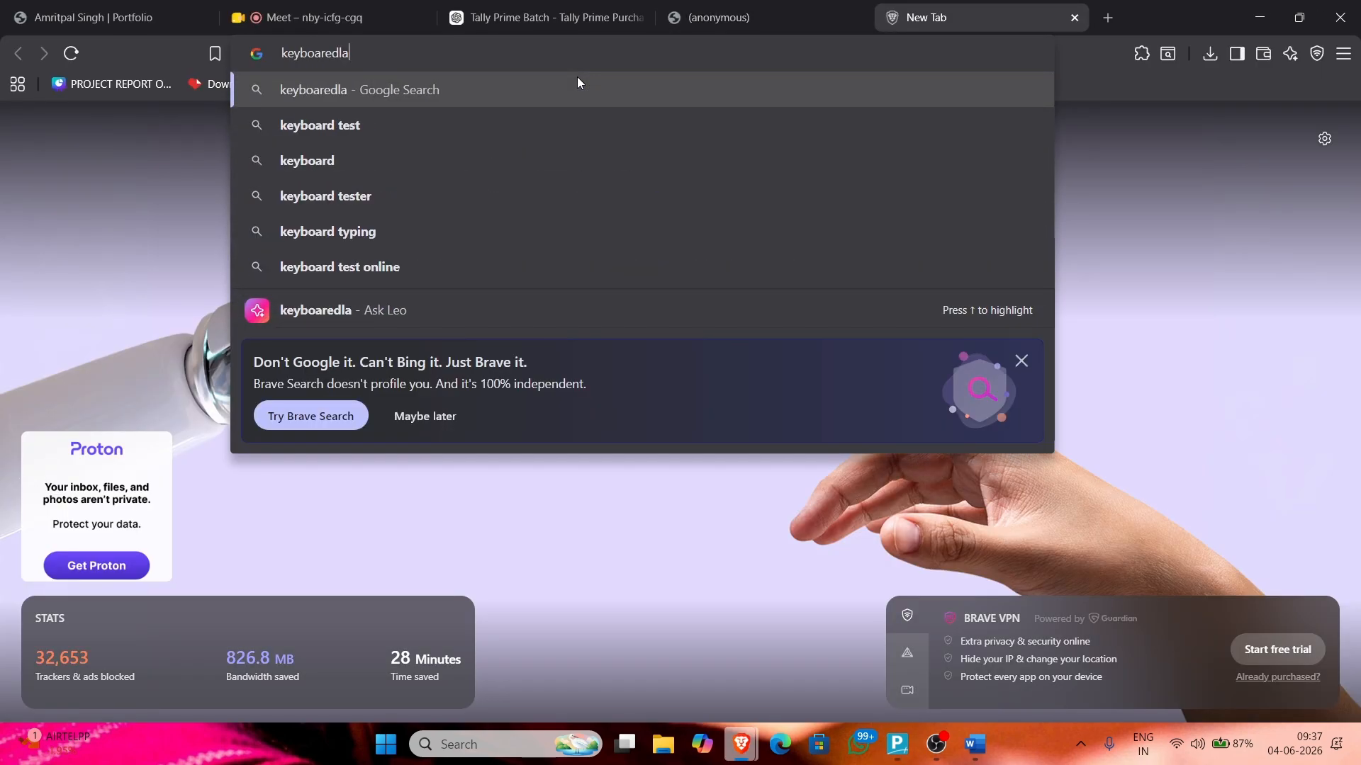
key("BackSpace")
key("BackSpace")
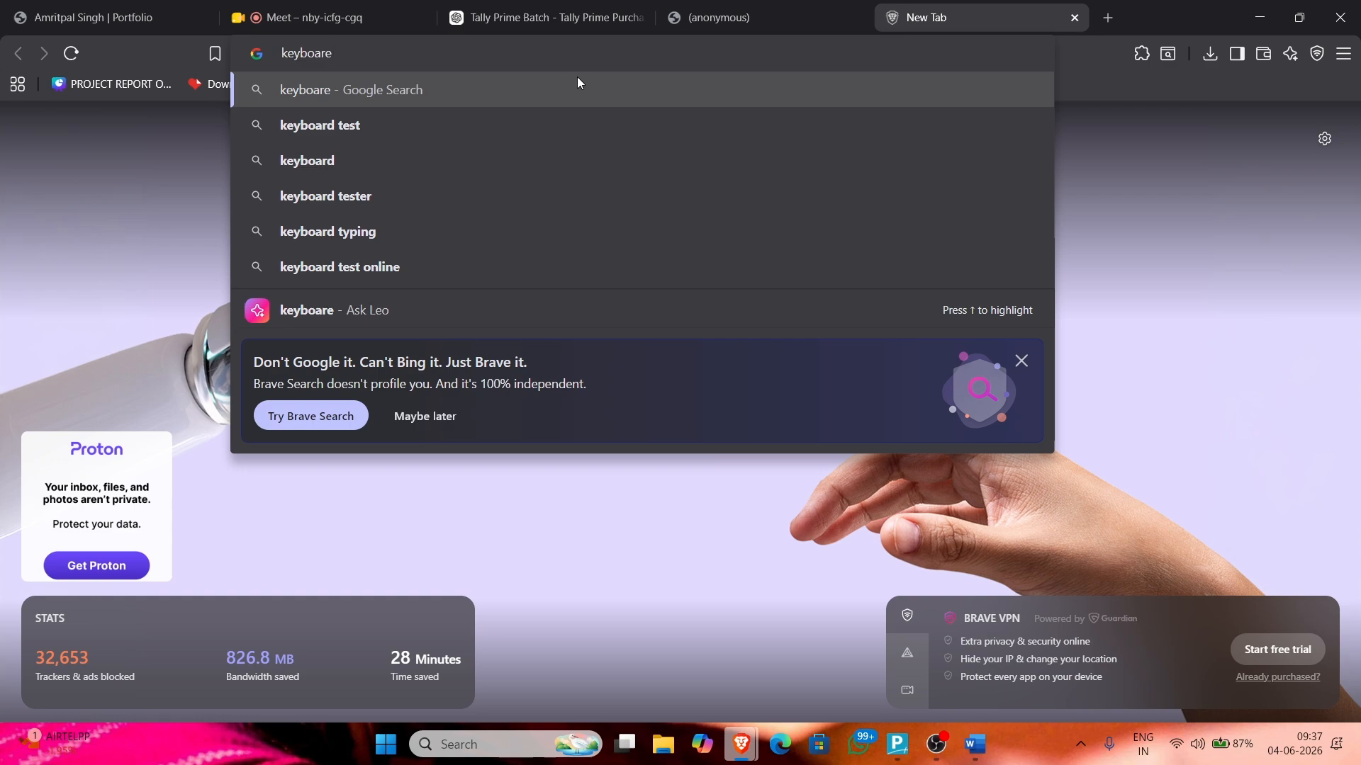
key("BackSpace")
type("d")
key("Down")
key("Return")
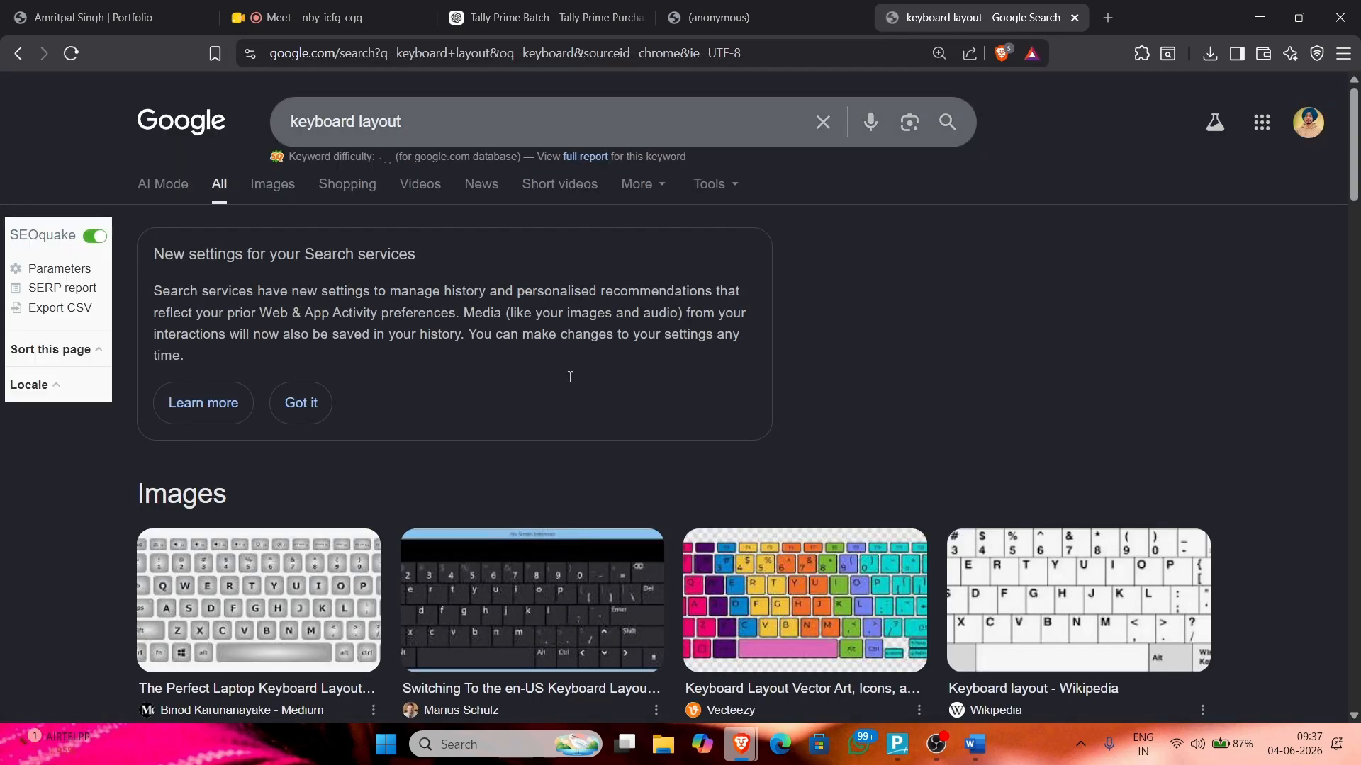
Step: Open the on-screen keyboard layout image in its own tab, then return to TallyPrime
left_click(550, 645)
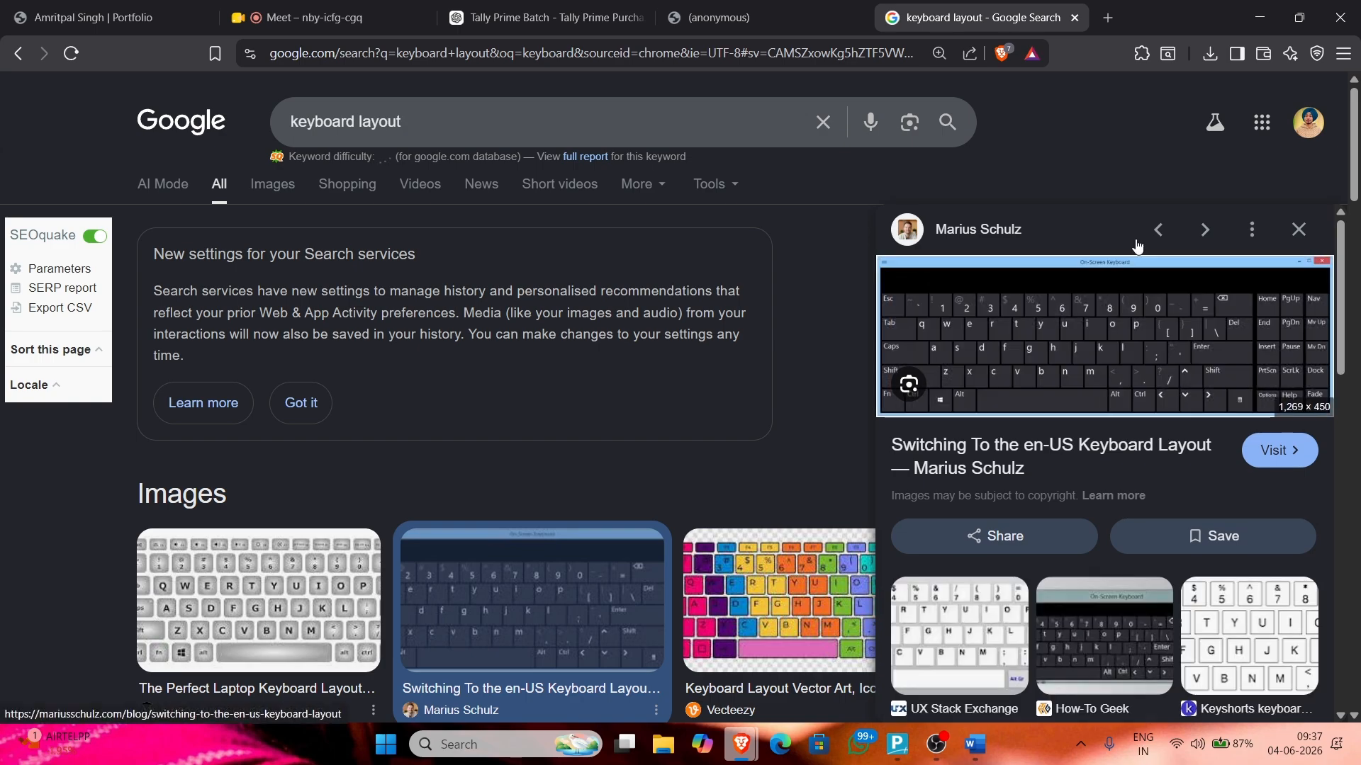
right_click(1148, 298)
left_click(1027, 513)
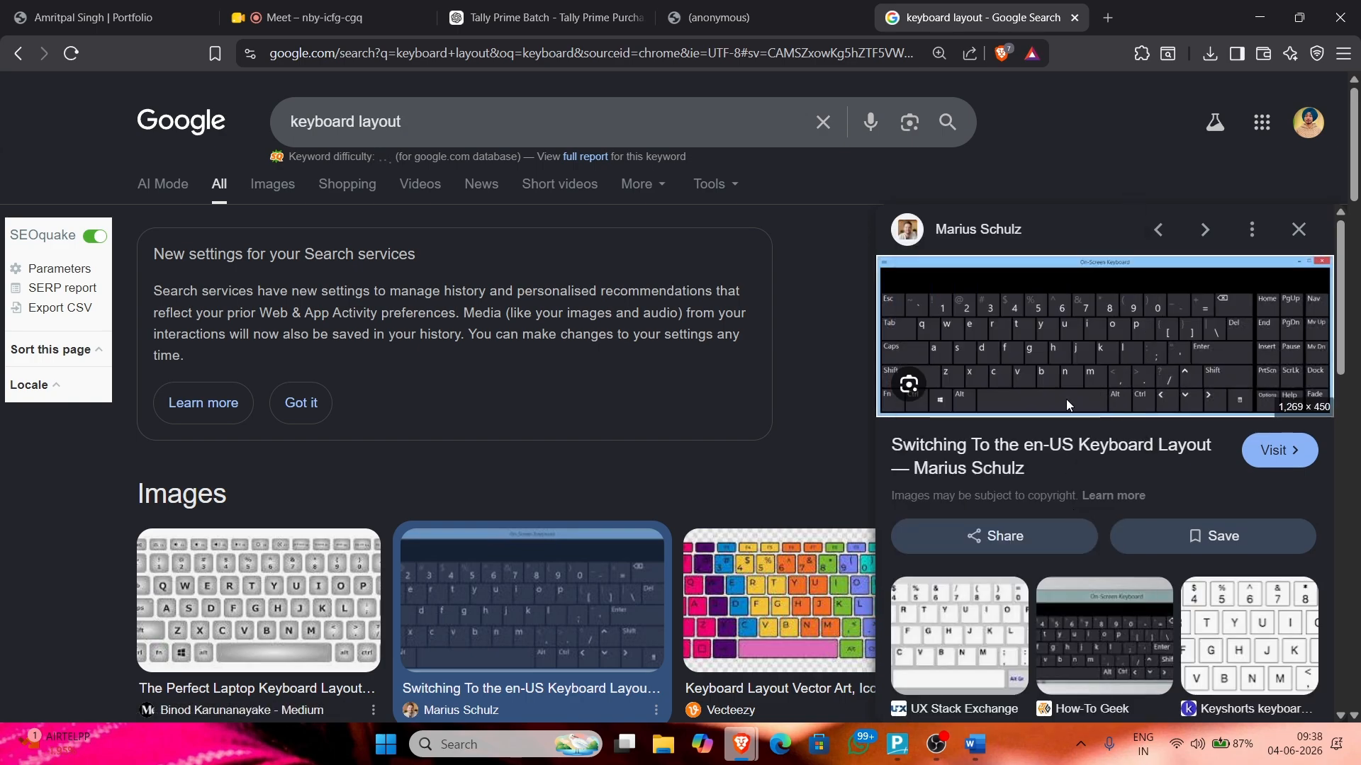
left_click(1061, 6)
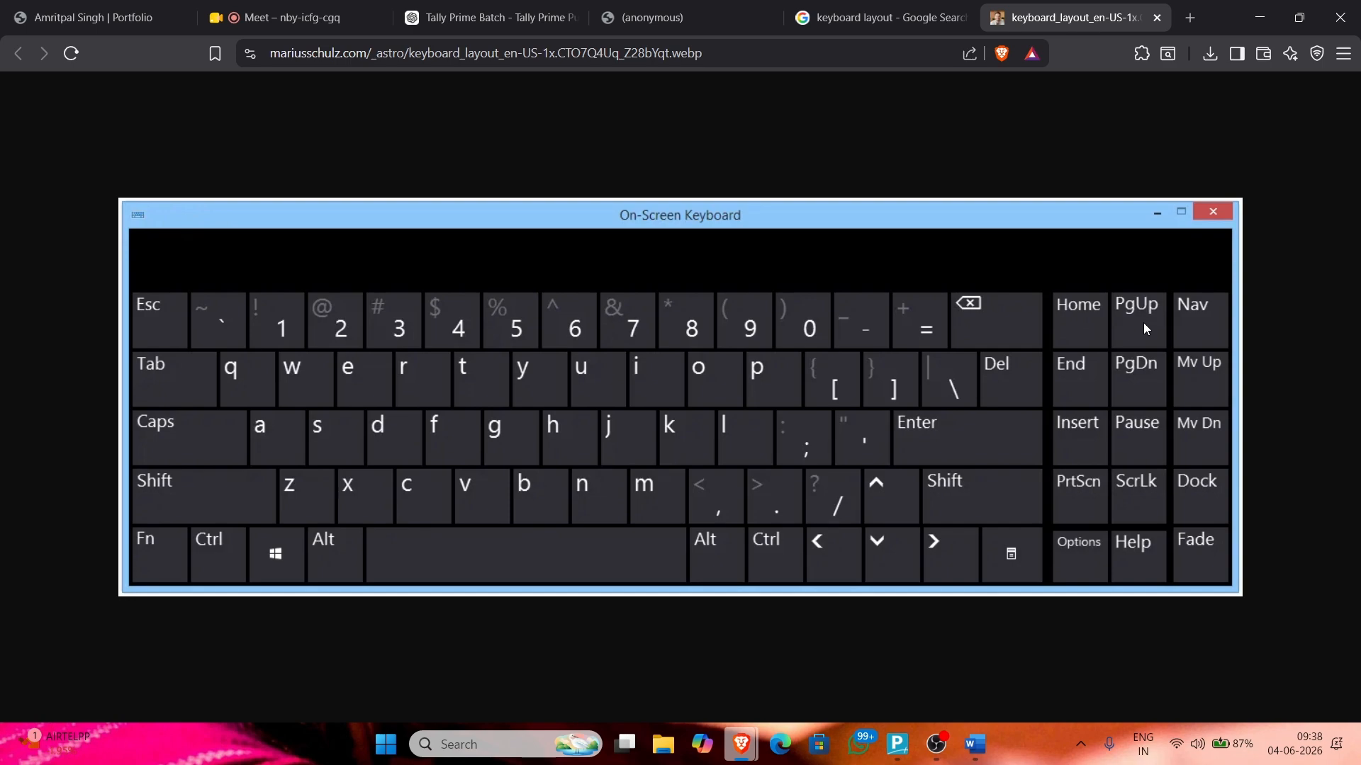
key("alt+Tab")
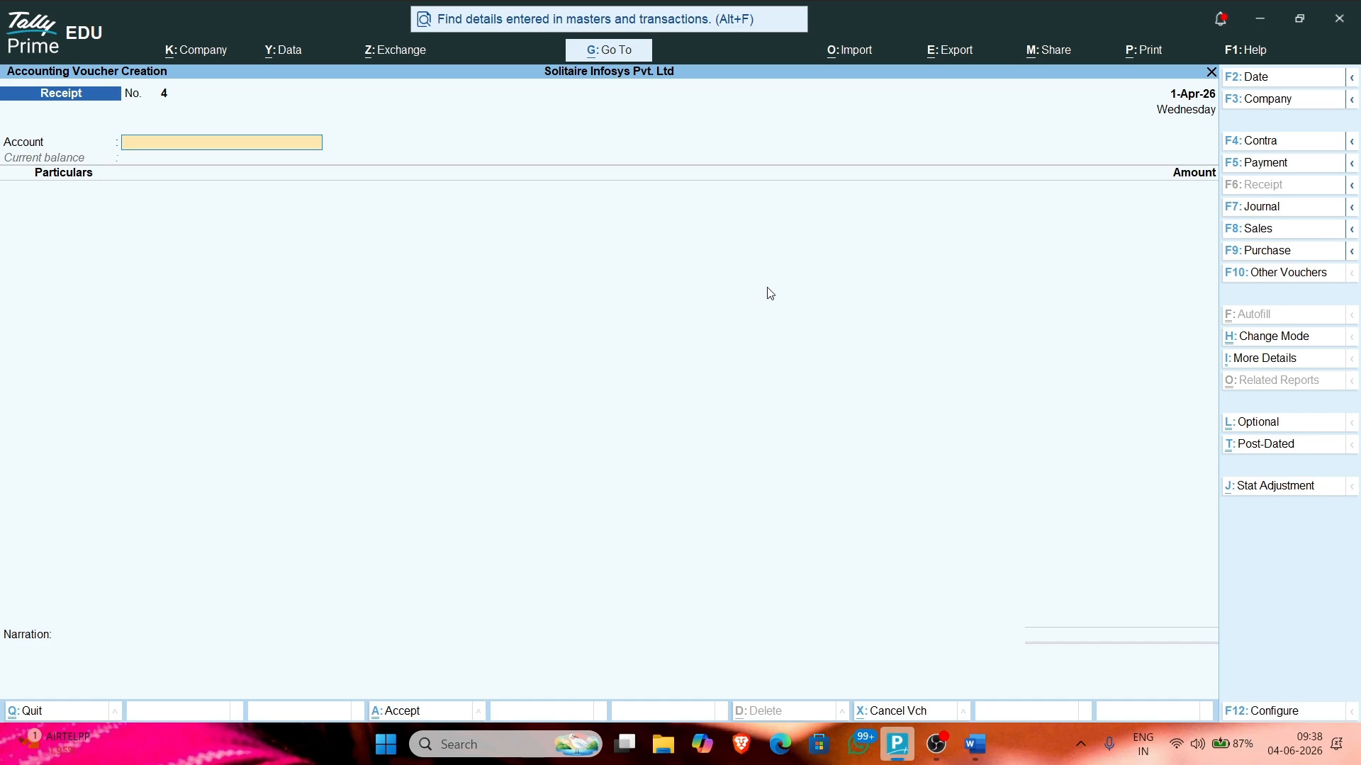
Step: Dismiss the error and page back through earlier vouchers to Purchase No. 3
key("Return")
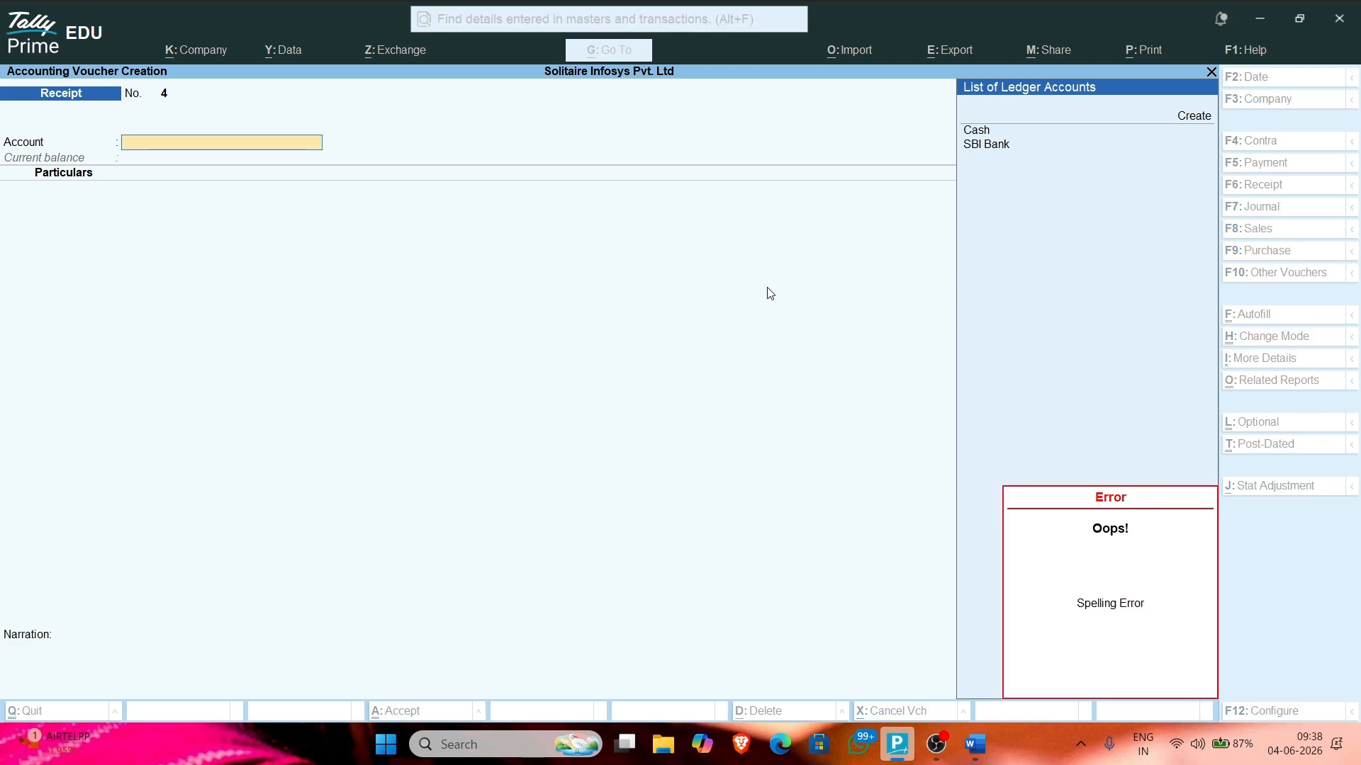
key("Escape")
key("Escape")
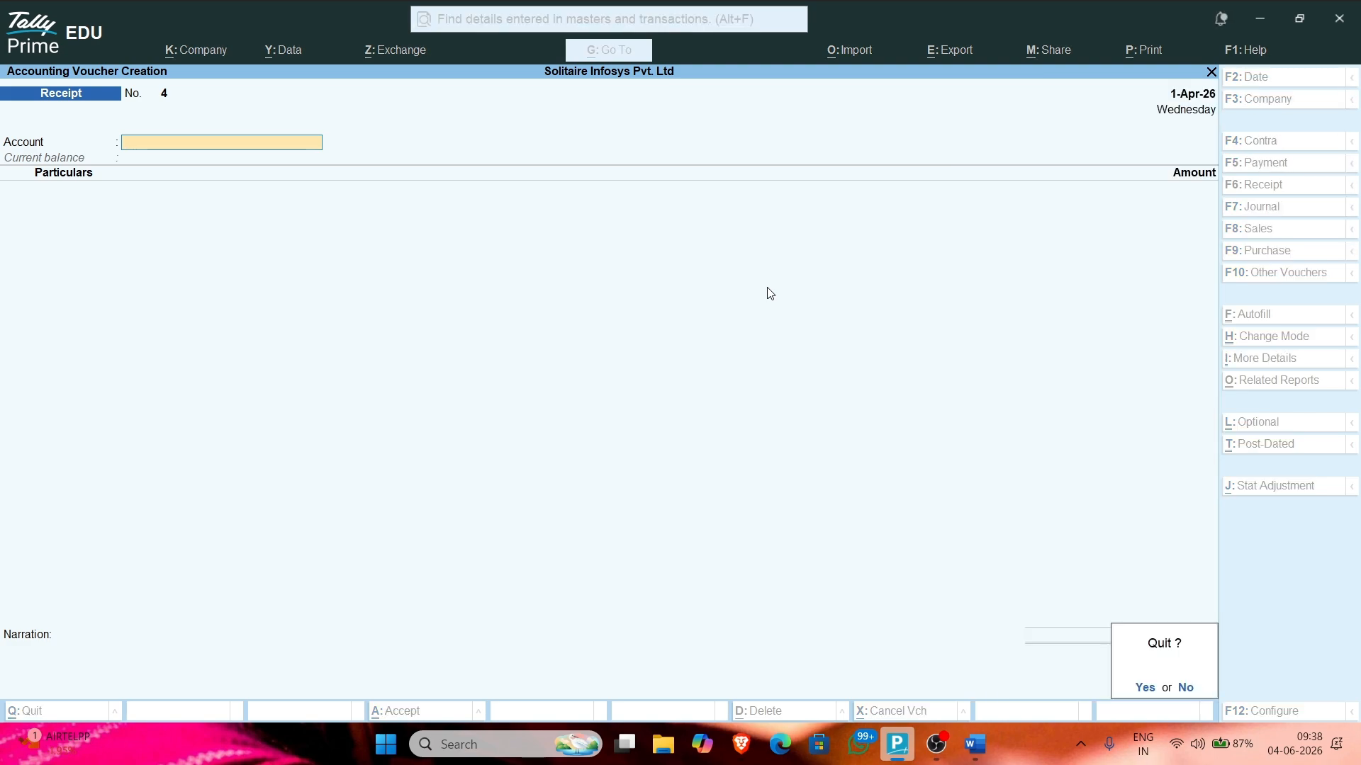
key("Page_Up")
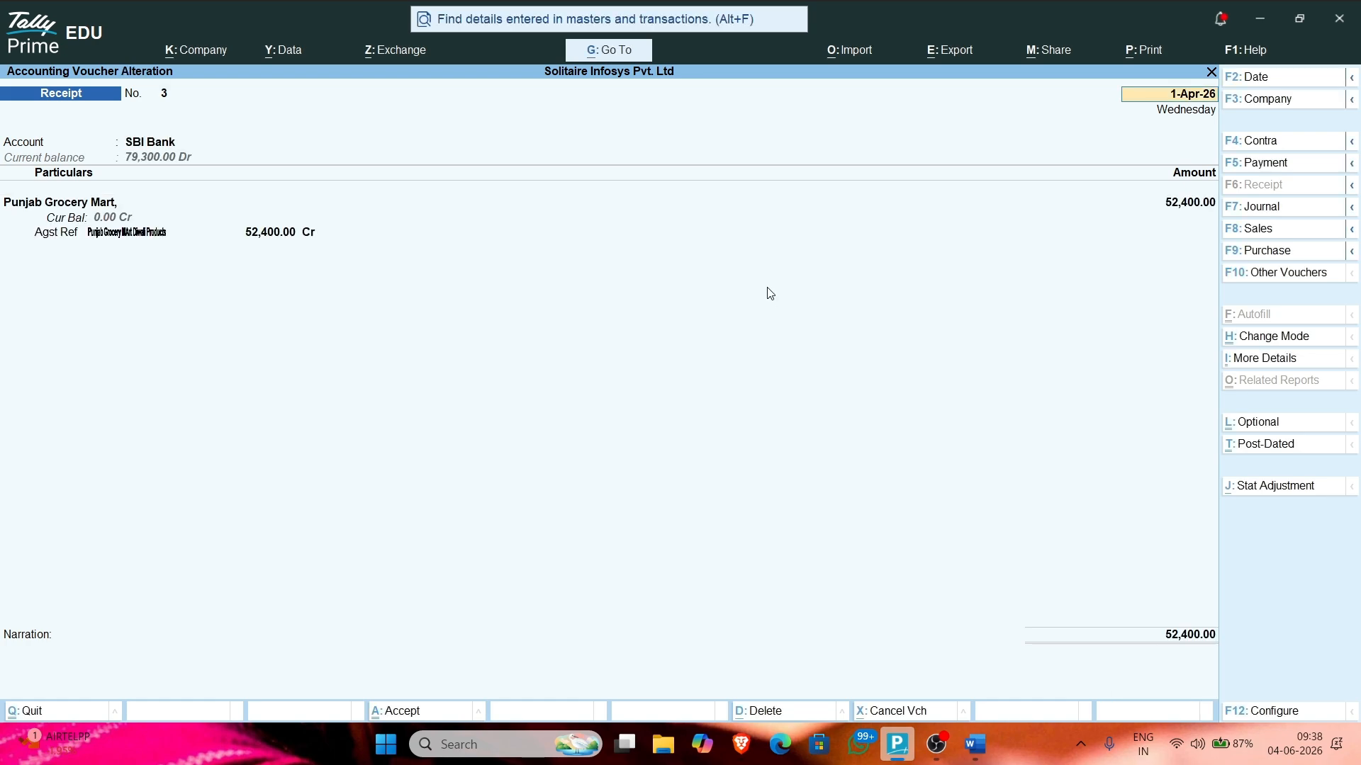
key("Page_Up")
key("Page_Up")
key("Page_Up")
key("Page_Up")
key("Page_Up")
key("Page_Up")
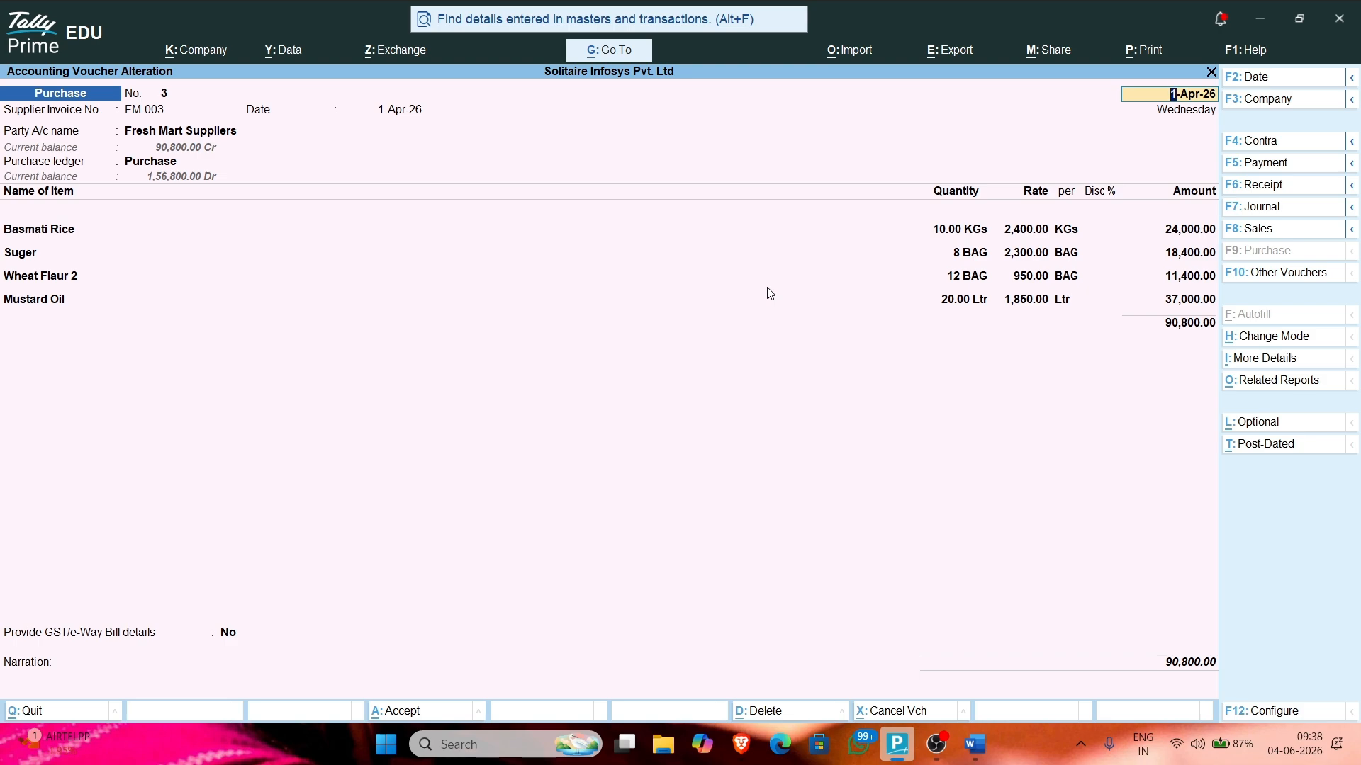
Step: Quit Purchase voucher No. 3 without saving changes and bring OBS forward
key("BackSpace")
key("Escape")
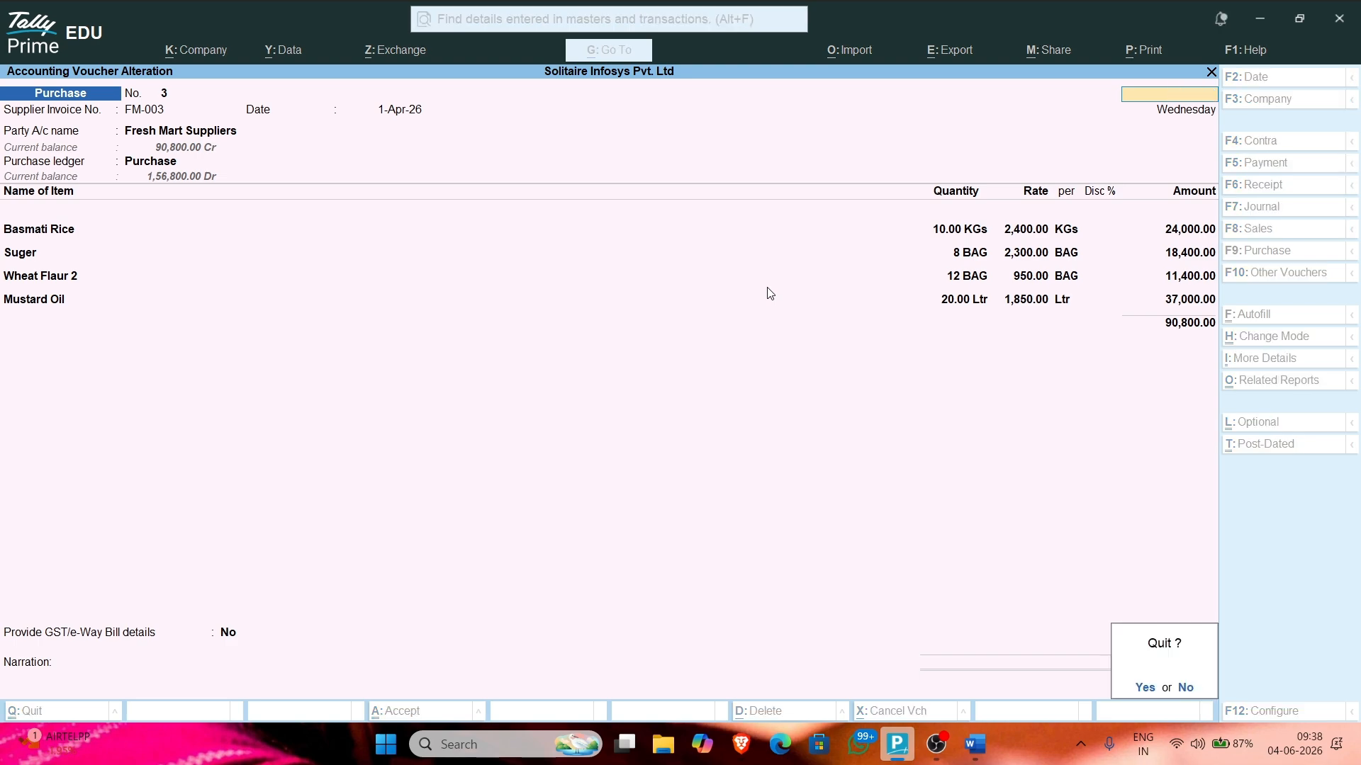
key("y")
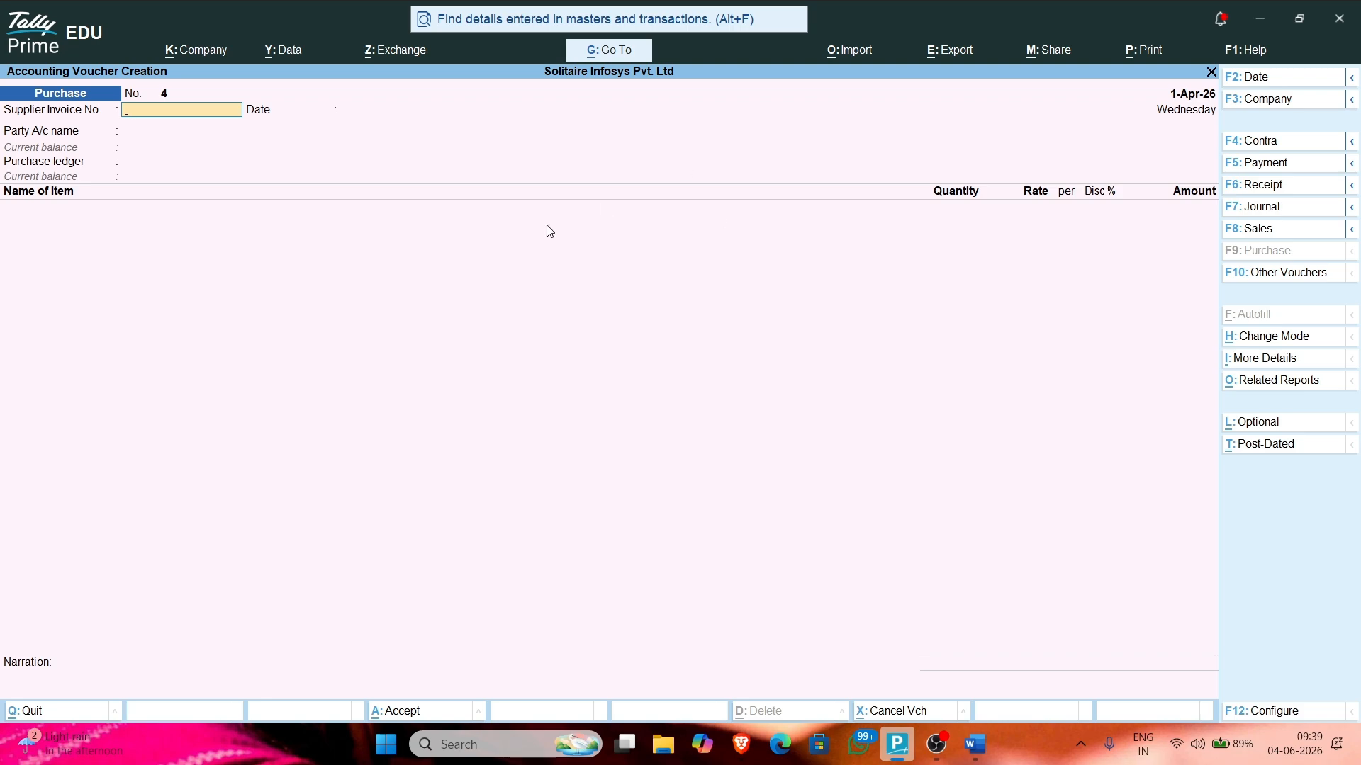
left_click(936, 744)
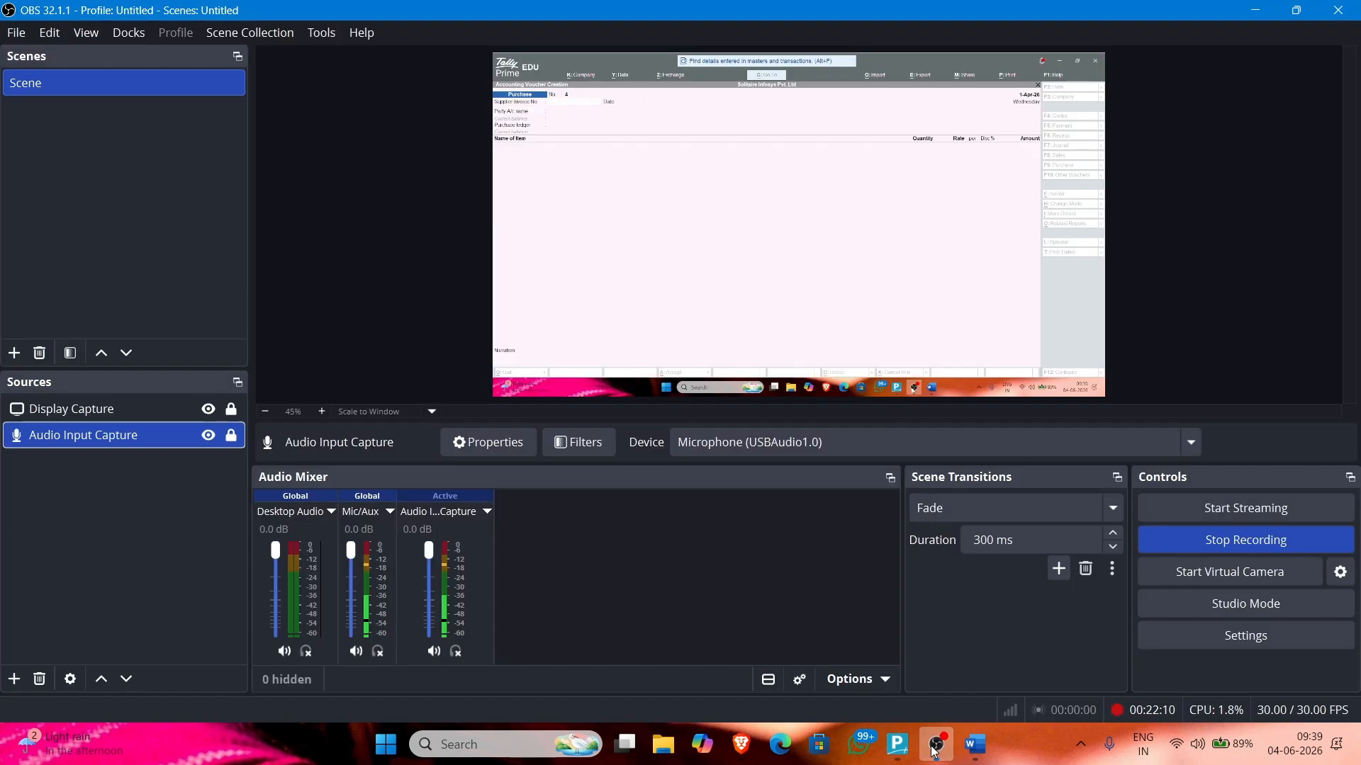